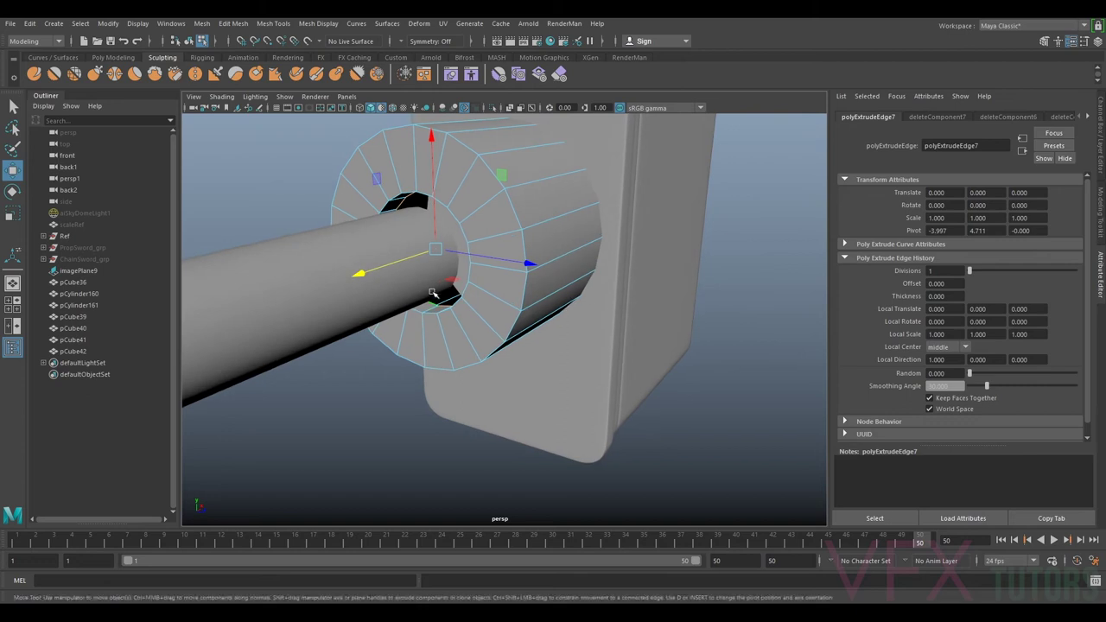
# Extrude the inner border edges of the collar around the lever and scale the new edges inward.
pyautogui.keyDown('alt'); pyautogui.moveTo(516, 286); pyautogui.dragTo(487, 266); pyautogui.keyUp('alt')
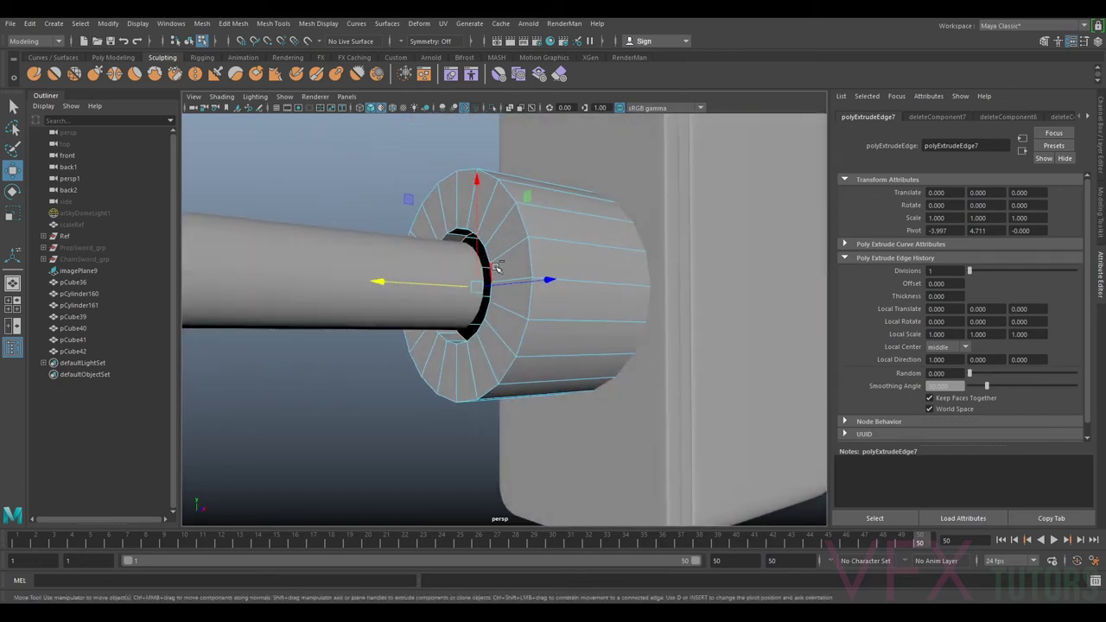
pyautogui.hotkey('ctrl', 'e')
pyautogui.press('r')
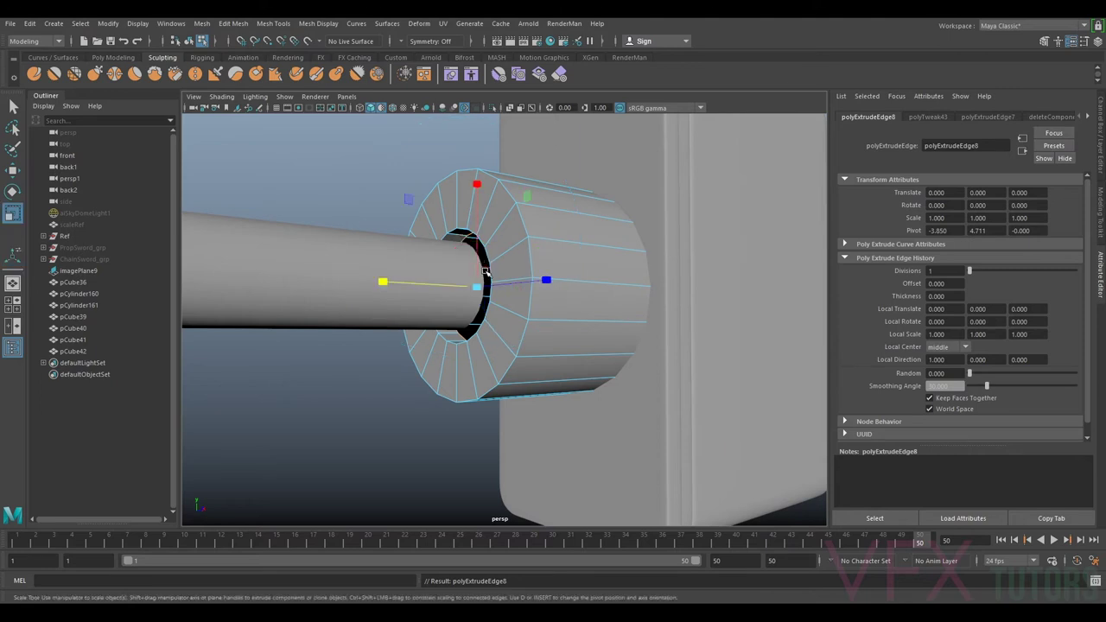
pyautogui.moveTo(484, 291); pyautogui.dragTo(460, 266)
pyautogui.press('w')
pyautogui.scroll(-5, 467, 256)
pyautogui.moveTo(534, 260); pyautogui.dragTo(591, 229, button='right')
pyautogui.keyDown('alt'); pyautogui.moveTo(486, 312); pyautogui.dragTo(436, 292); pyautogui.keyUp('alt')
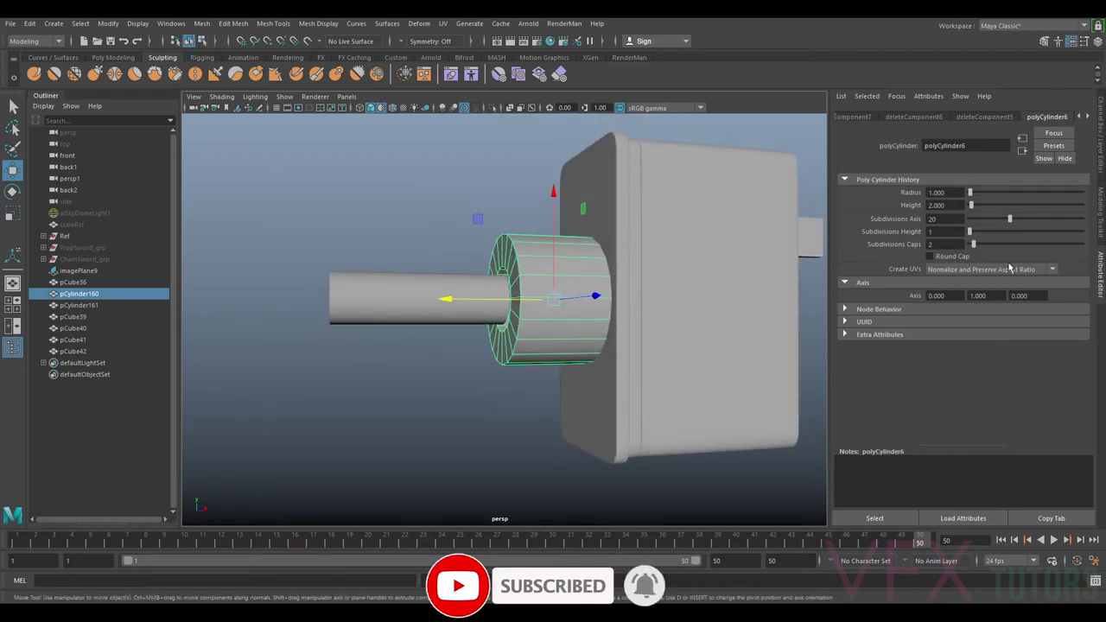
# Bevel the collar's outer front rim and inner hole edge loops with fraction 0.3 and 2 segments.
pyautogui.click(1099, 201)
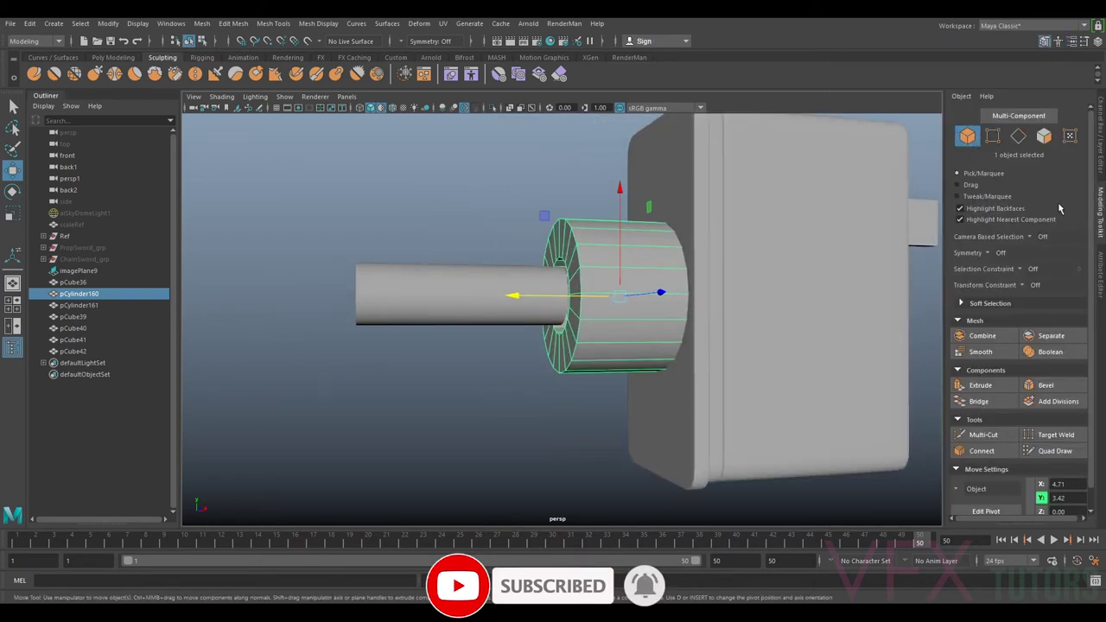
pyautogui.click(1020, 136)
pyautogui.doubleClick(577, 263)
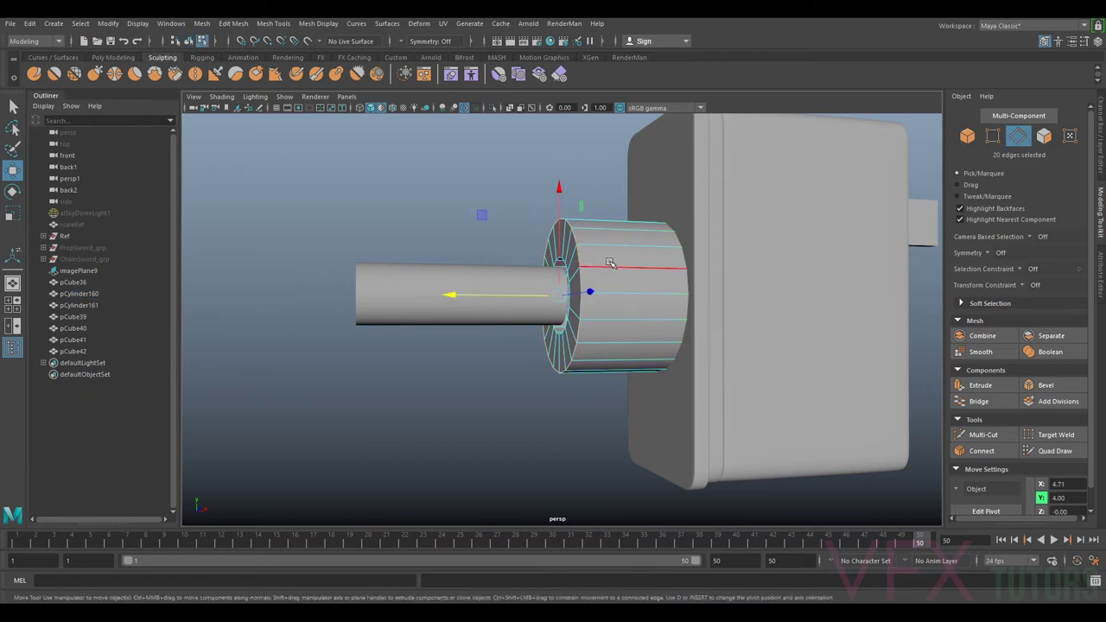
pyautogui.keyDown('alt'); pyautogui.moveTo(467, 276); pyautogui.dragTo(639, 267); pyautogui.keyUp('alt')
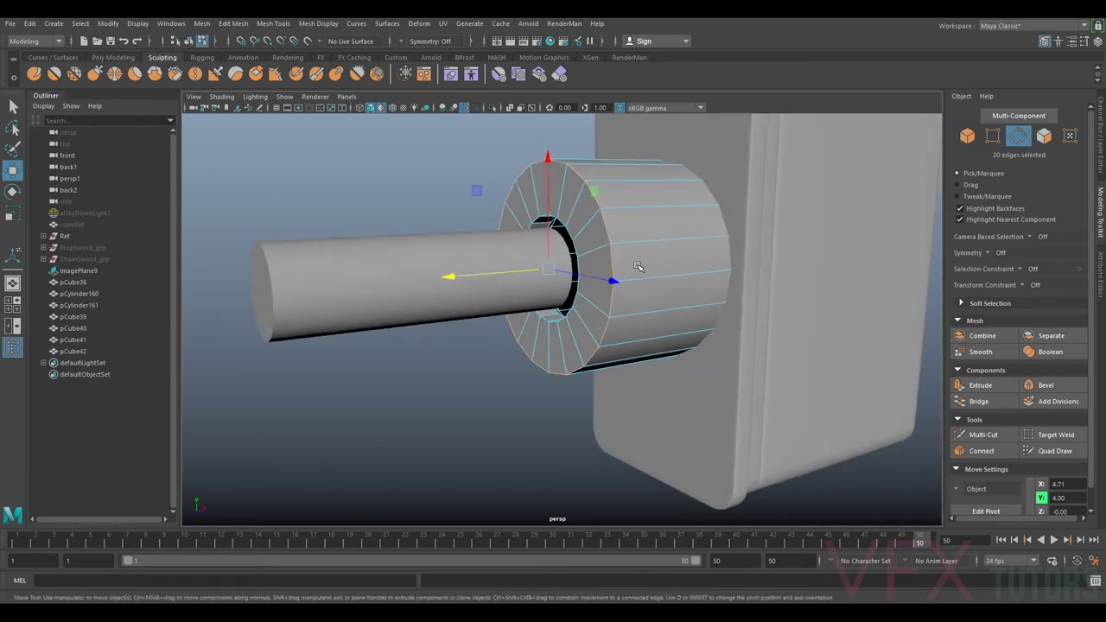
pyautogui.keyDown('shift'); pyautogui.doubleClick(534, 218); pyautogui.keyUp('shift')
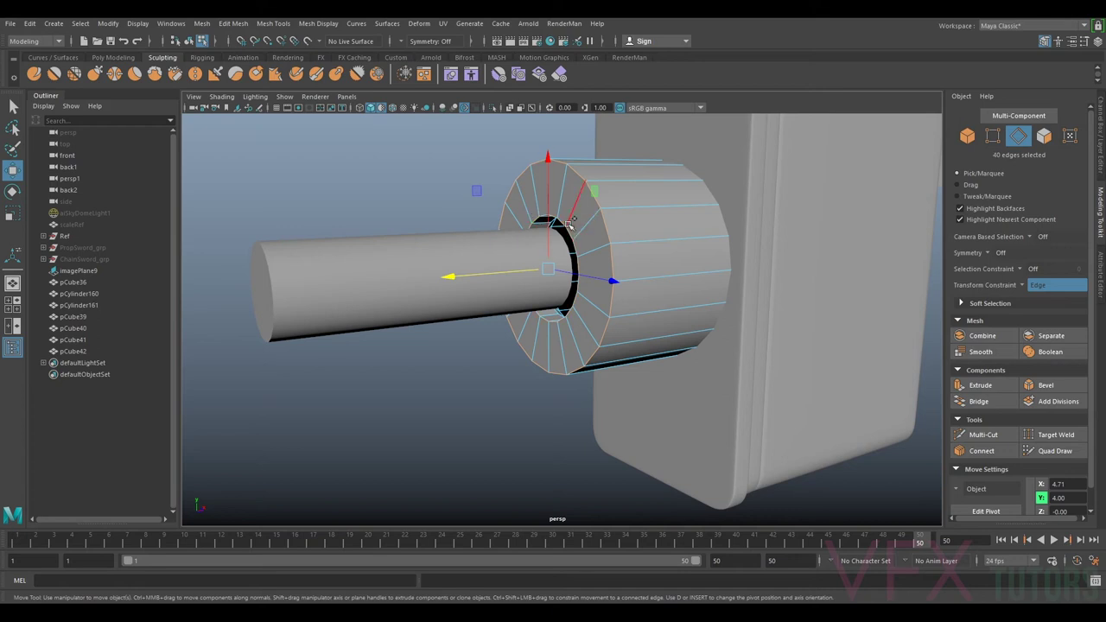
pyautogui.scroll(3, 559, 238)
pyautogui.keyDown('shift'); pyautogui.doubleClick(555, 308); pyautogui.keyUp('shift')
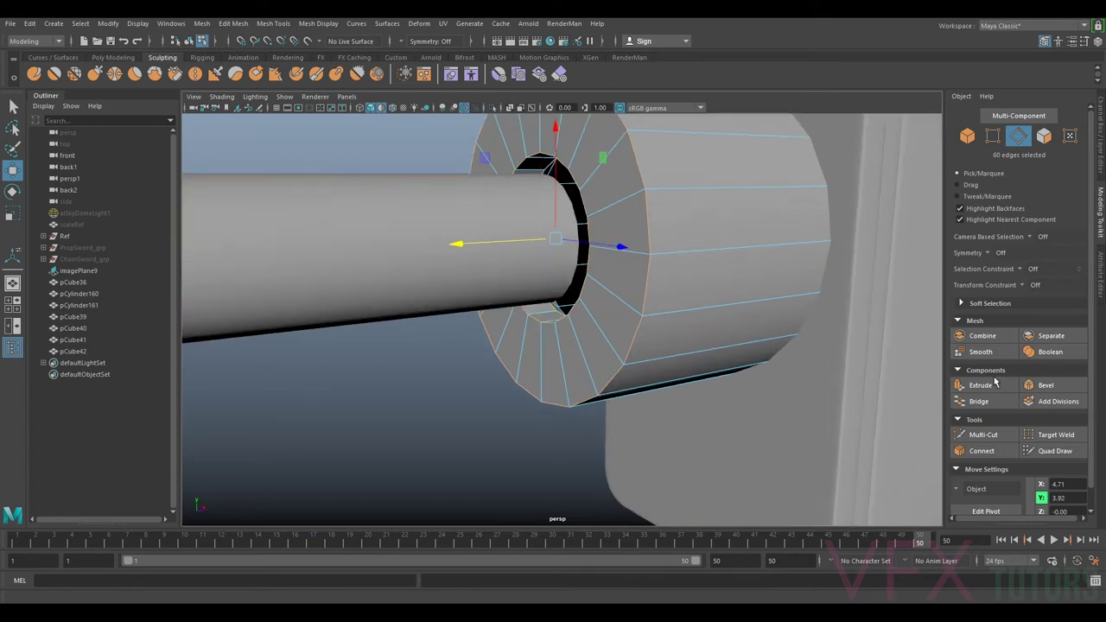
pyautogui.click(1041, 385)
pyautogui.moveTo(851, 381); pyautogui.dragTo(838, 373)
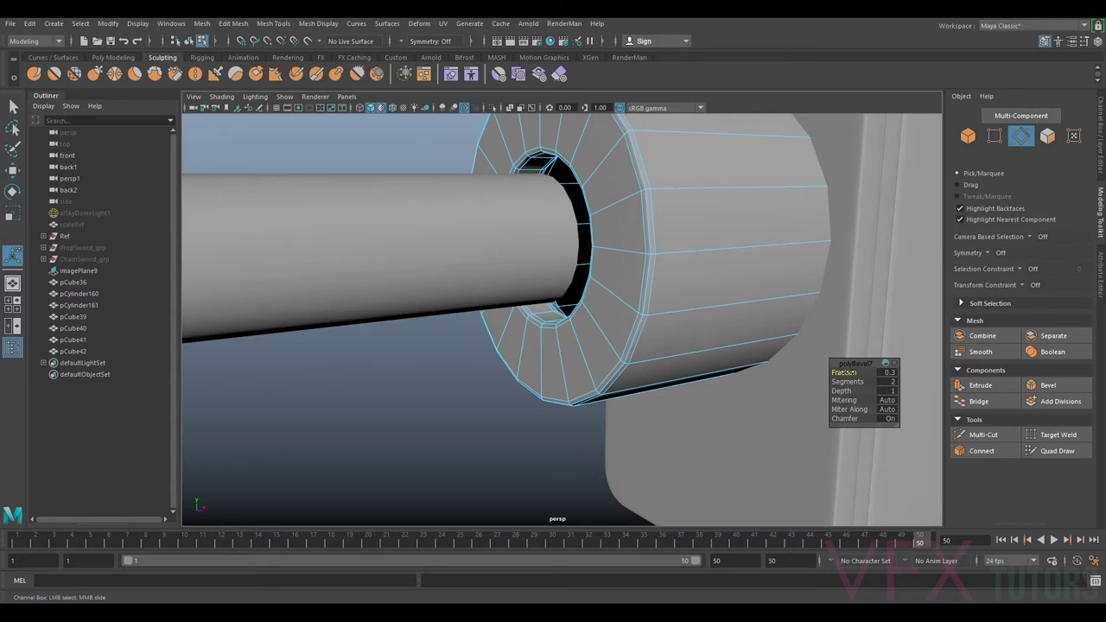
pyautogui.press('f')
pyautogui.moveTo(615, 262); pyautogui.dragTo(665, 239, button='right')
pyautogui.scroll(-5, 664, 238)
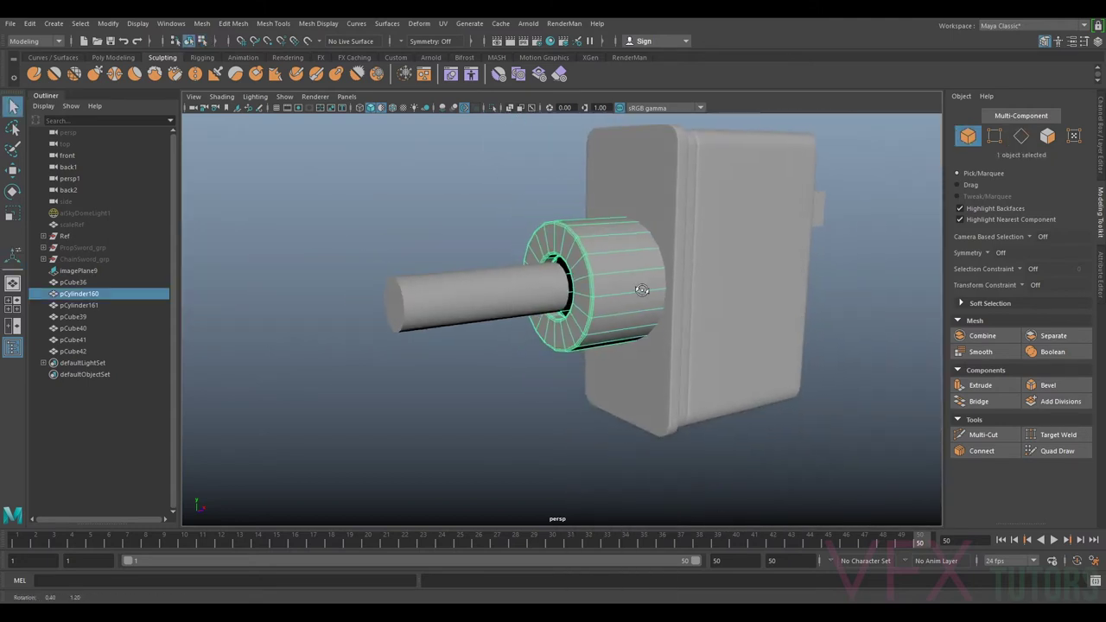
# Create a polygon sphere and move it to the free end of the toggle lever.
pyautogui.keyDown('alt'); pyautogui.moveTo(661, 283); pyautogui.dragTo(631, 291); pyautogui.keyUp('alt')
pyautogui.scroll(-5, 605, 298)
pyautogui.click(428, 300)
pyautogui.keyDown('alt'); pyautogui.moveTo(427, 305); pyautogui.dragTo(590, 295); pyautogui.keyUp('alt')
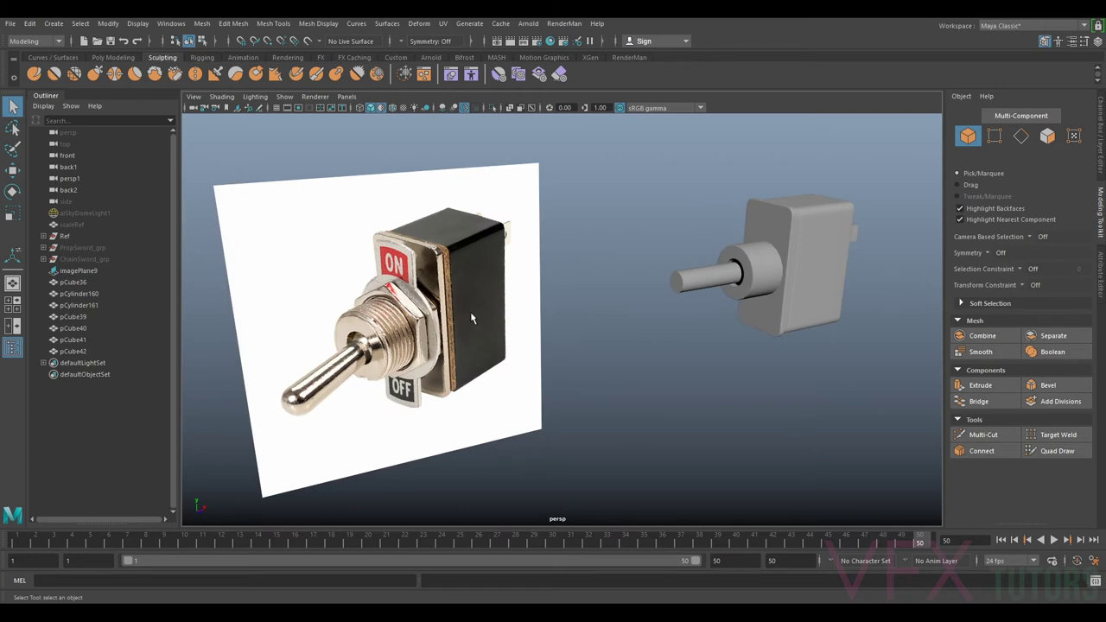
pyautogui.keyDown('alt'); pyautogui.moveTo(610, 233); pyautogui.dragTo(725, 313); pyautogui.keyUp('alt')
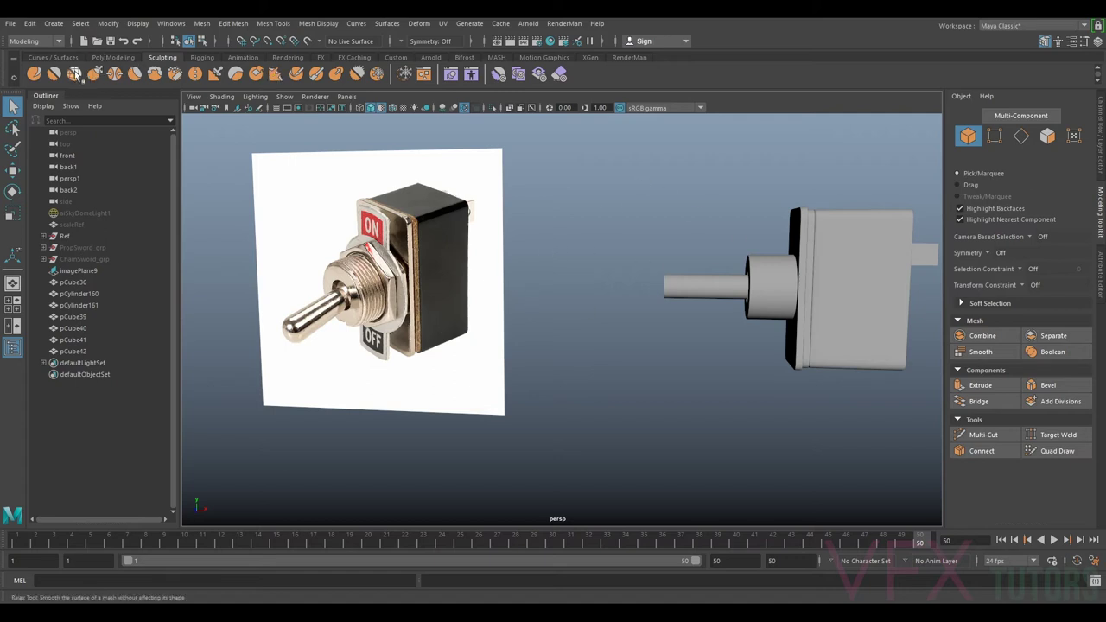
pyautogui.click(113, 57)
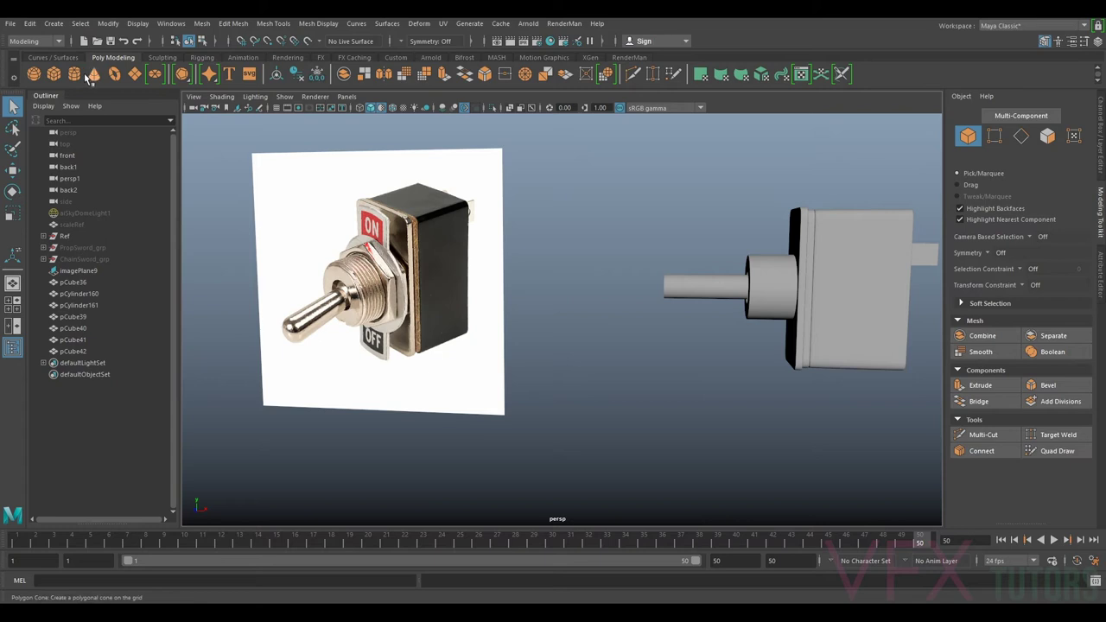
pyautogui.click(34, 74)
pyautogui.press('w')
pyautogui.scroll(-3, 890, 434)
pyautogui.scroll(2, 856, 445)
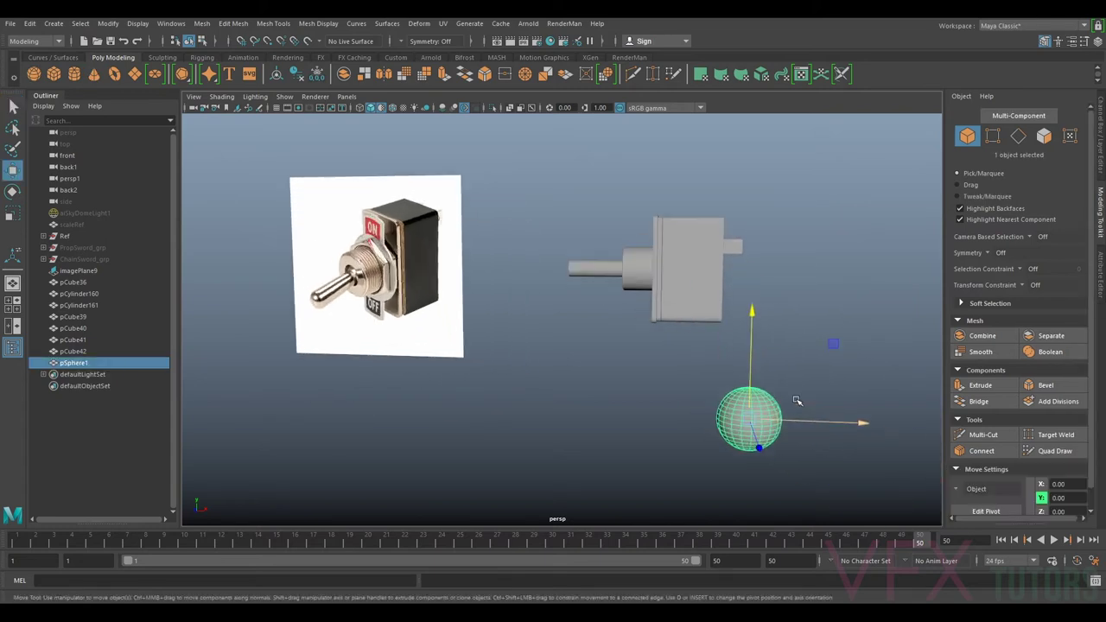
pyautogui.keyDown('alt'); pyautogui.moveTo(695, 390); pyautogui.dragTo(584, 268); pyautogui.keyUp('alt')
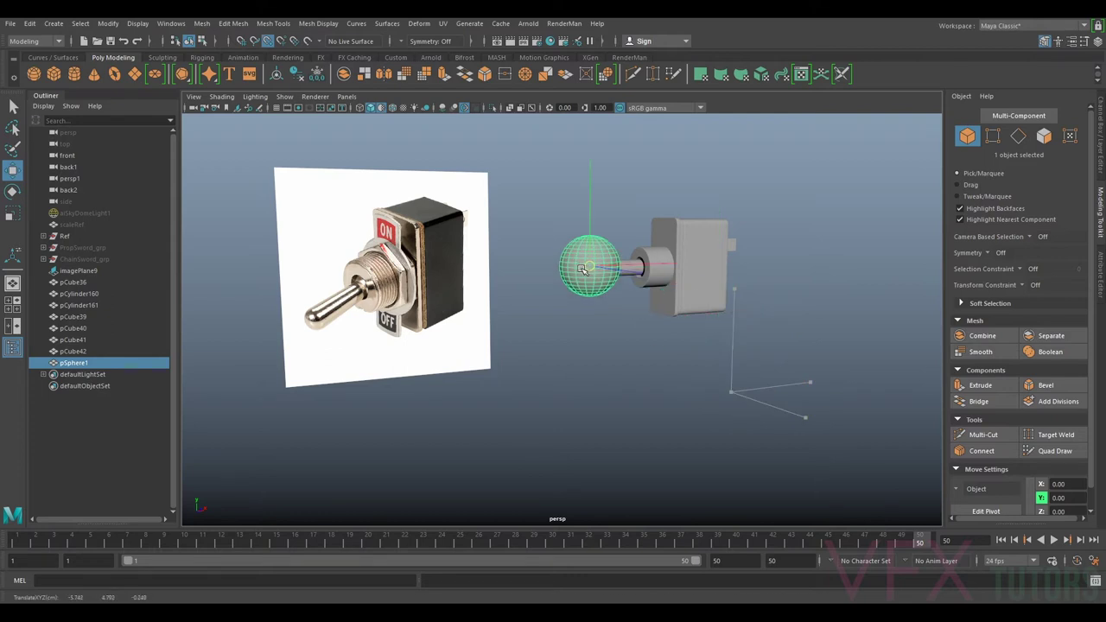
# Scale the sphere down to about 0.262 to match the lever's thickness and snap it to the centre of its end.
pyautogui.scroll(3, 766, 268)
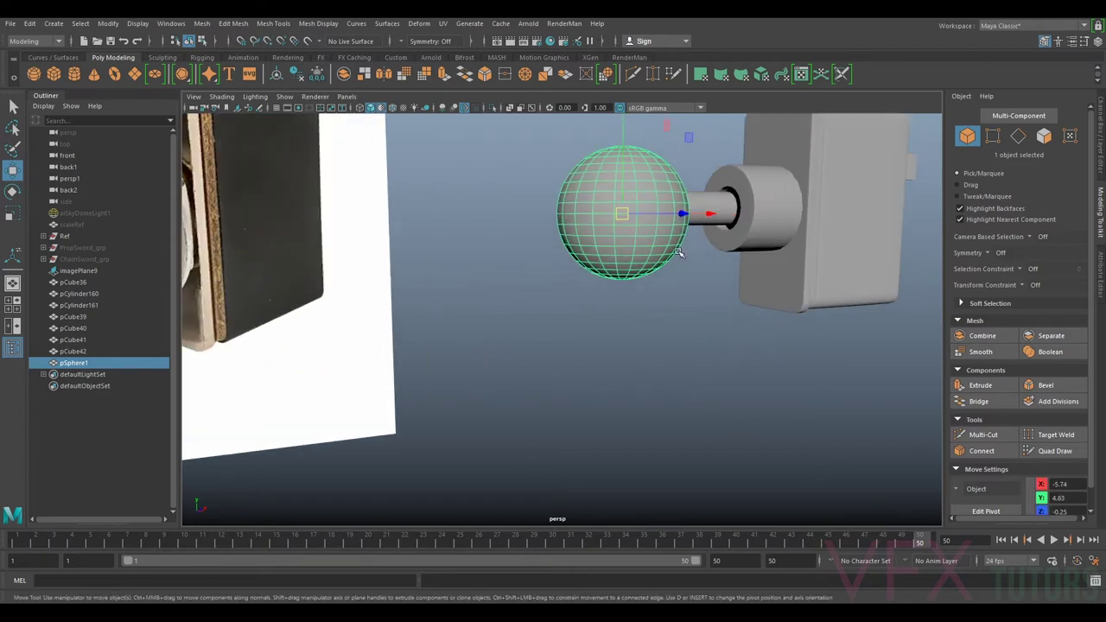
pyautogui.press('r')
pyautogui.moveTo(621, 213); pyautogui.dragTo(620, 314)
pyautogui.press('w')
pyautogui.press('v')
pyautogui.keyDown('alt'); pyautogui.moveTo(731, 342); pyautogui.dragTo(646, 302); pyautogui.keyUp('alt')
pyautogui.scroll(5, 646, 301)
pyautogui.keyDown('alt'); pyautogui.moveTo(566, 190); pyautogui.dragTo(695, 358, button='middle'); pyautogui.keyUp('alt')
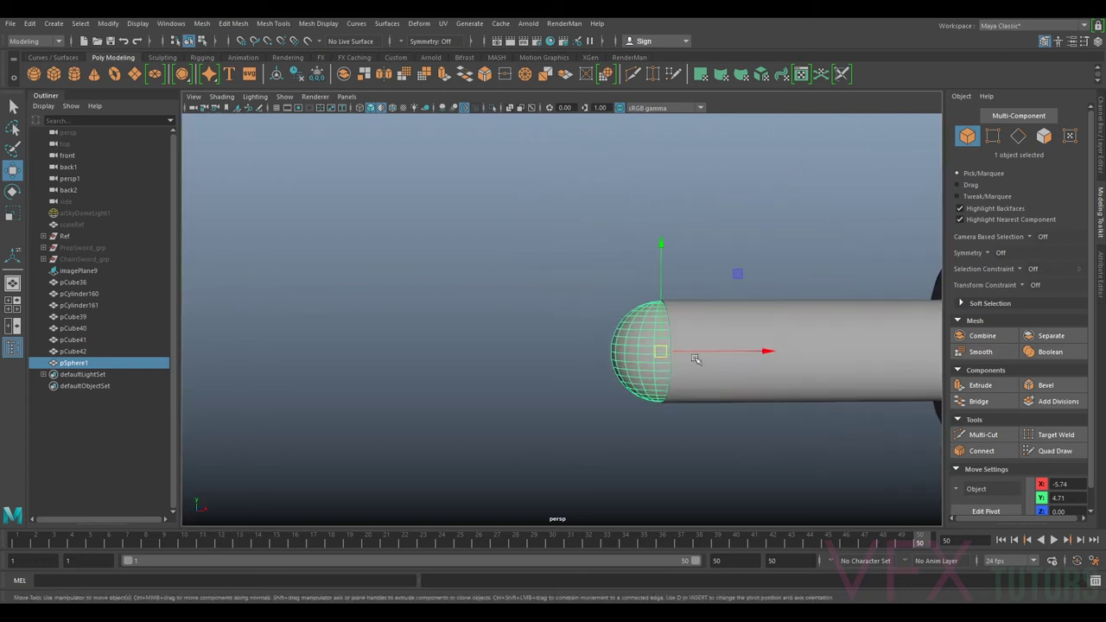
# Rotate the tip sphere 90 degrees around Z and fit its size to the lever.
pyautogui.press('e')
pyautogui.moveTo(583, 298); pyautogui.dragTo(709, 313)
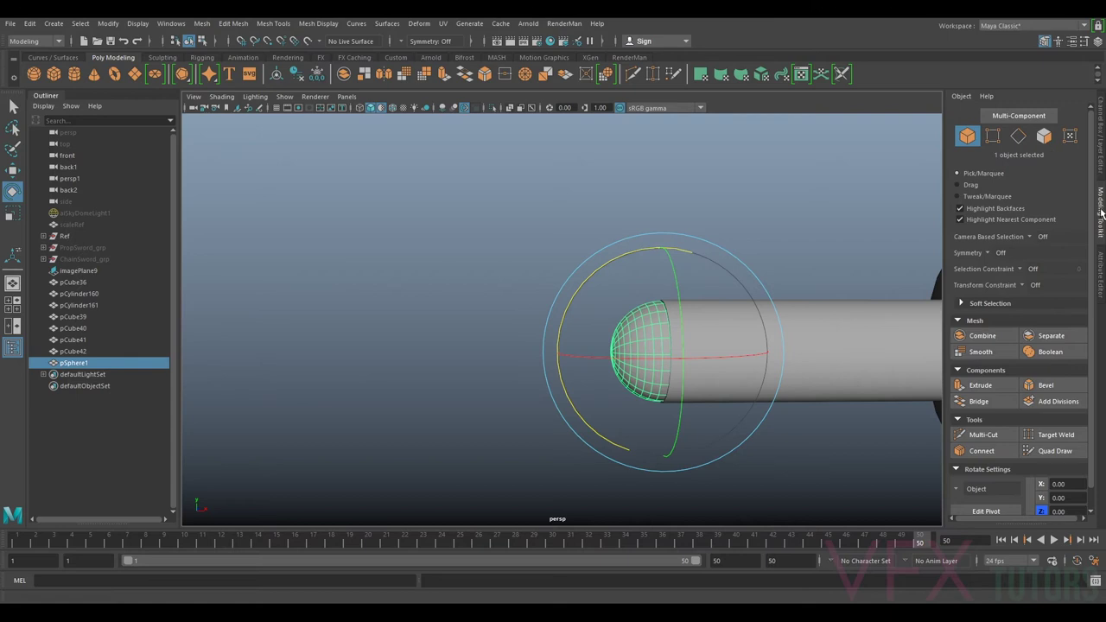
pyautogui.click(1101, 164)
pyautogui.click(1072, 171)
pyautogui.write('90')
pyautogui.press('Return')
pyautogui.scroll(-5, 524, 355)
pyautogui.keyDown('alt'); pyautogui.moveTo(526, 356); pyautogui.dragTo(641, 352, button='middle'); pyautogui.keyUp('alt')
pyautogui.press('r')
pyautogui.keyDown('alt'); pyautogui.moveTo(648, 353); pyautogui.dragTo(794, 336, button='right'); pyautogui.keyUp('alt')
pyautogui.moveTo(767, 345); pyautogui.dragTo(916, 295)
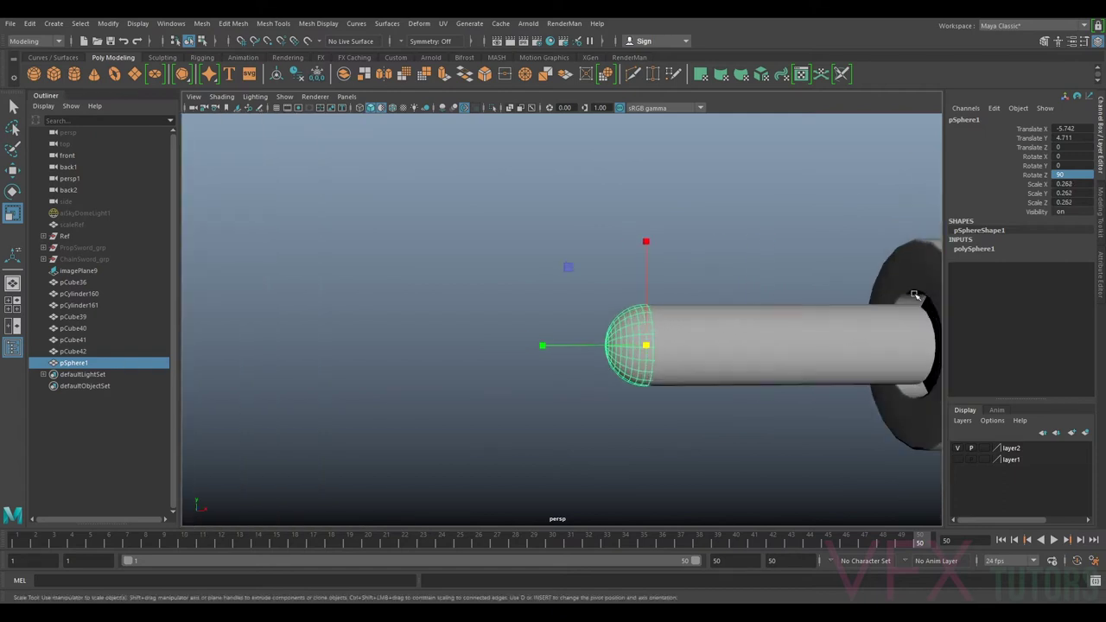
# Set the tip sphere's axis and height subdivisions to 12.
pyautogui.click(1099, 264)
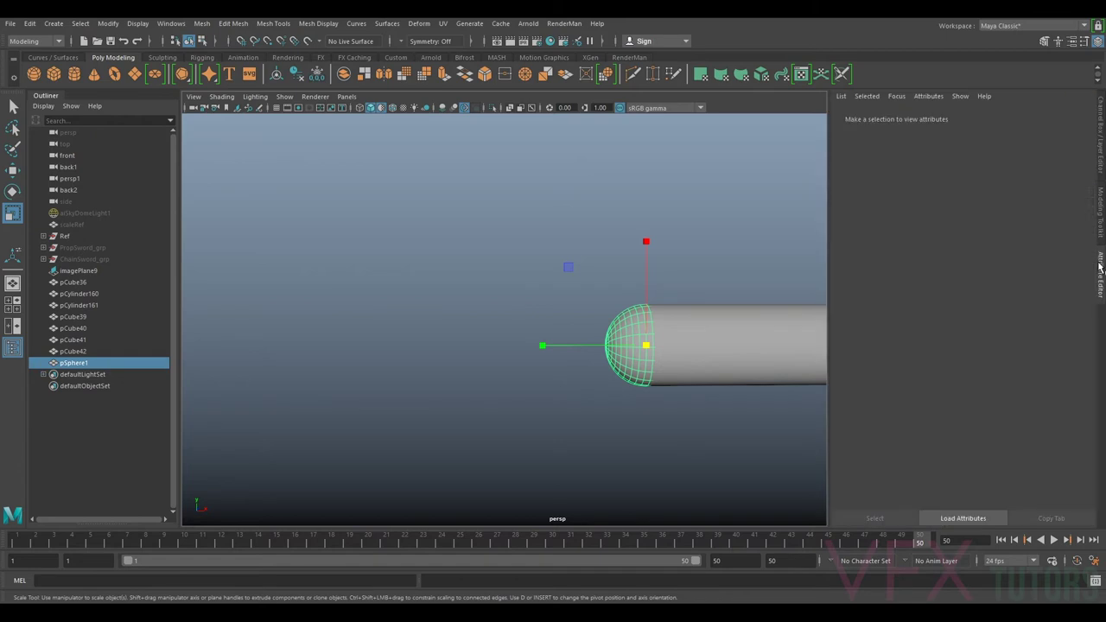
pyautogui.click(964, 118)
pyautogui.moveTo(1009, 218); pyautogui.dragTo(986, 208)
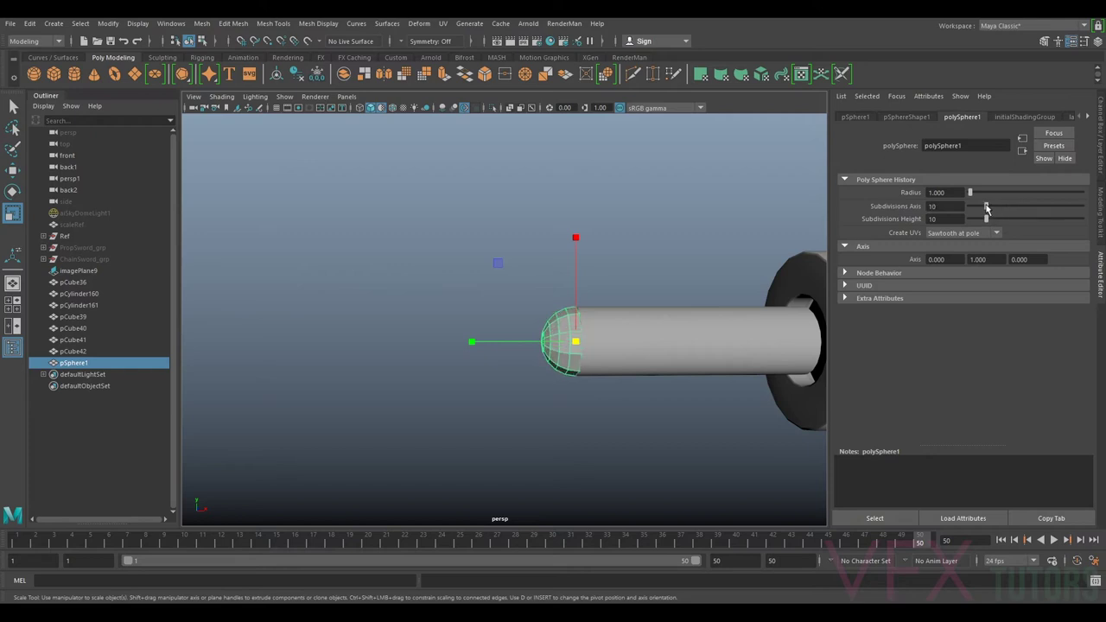
pyautogui.keyDown('alt'); pyautogui.moveTo(655, 315); pyautogui.dragTo(736, 337); pyautogui.keyUp('alt')
pyautogui.scroll(3, 701, 337)
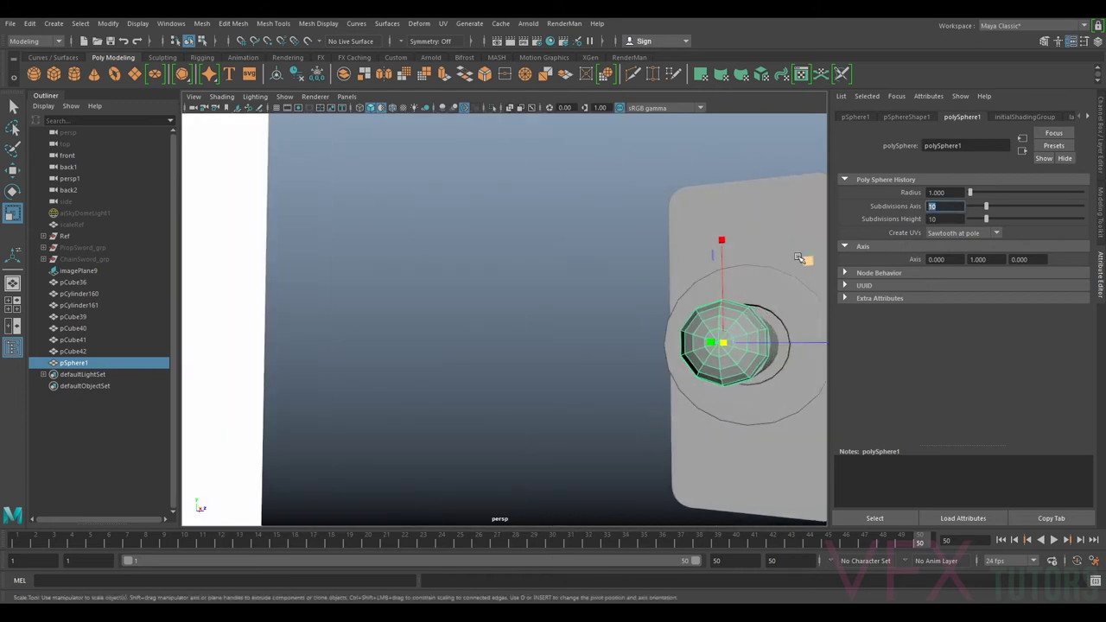
pyautogui.moveTo(944, 219); pyautogui.dragTo(880, 228)
pyautogui.write('12')
pyautogui.press('Return')
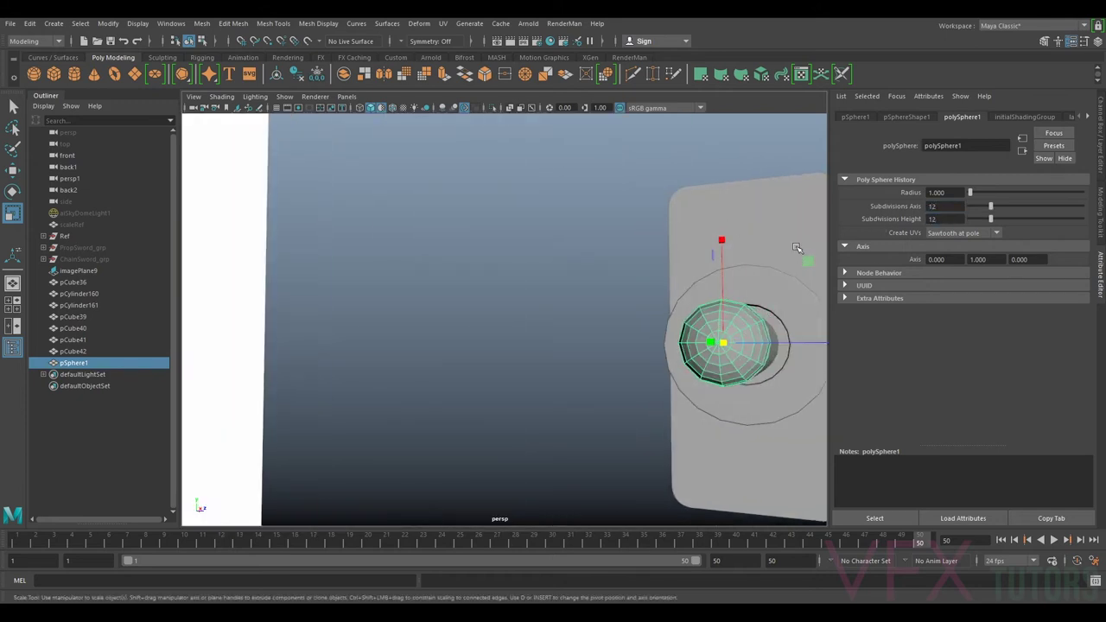
# Duplicate the tip sphere and move the copy along the lever into the collar opening.
pyautogui.scroll(2, 777, 309)
pyautogui.keyDown('alt'); pyautogui.moveTo(775, 317); pyautogui.dragTo(615, 342); pyautogui.keyUp('alt')
pyautogui.press('w')
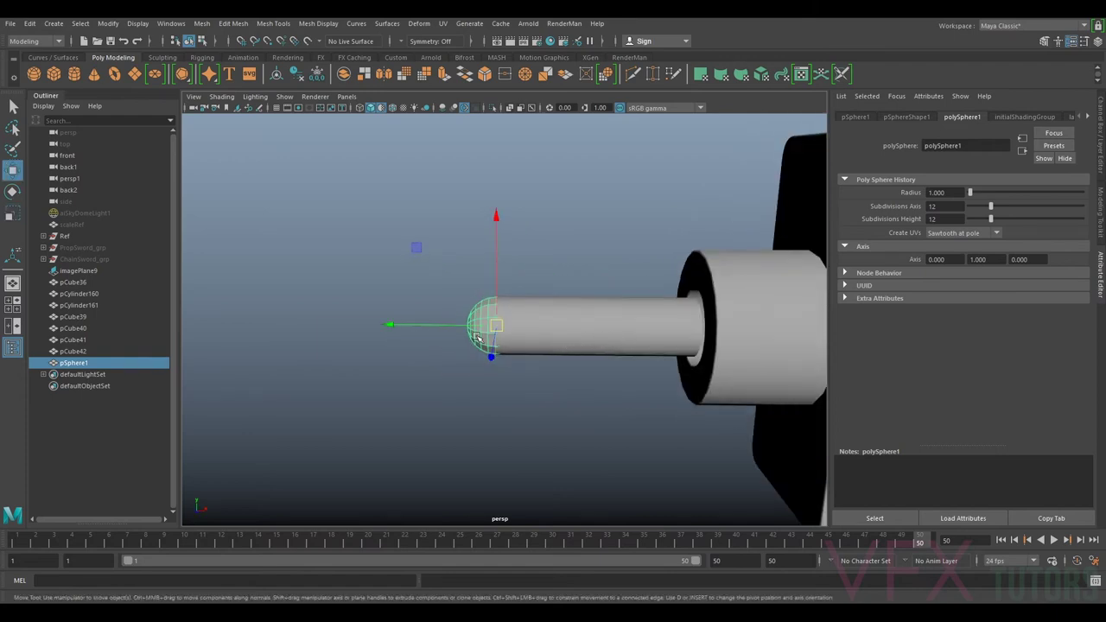
pyautogui.hotkey('ctrl', 'd')
pyautogui.moveTo(407, 325); pyautogui.dragTo(675, 339)
pyautogui.scroll(-9, 610, 345)
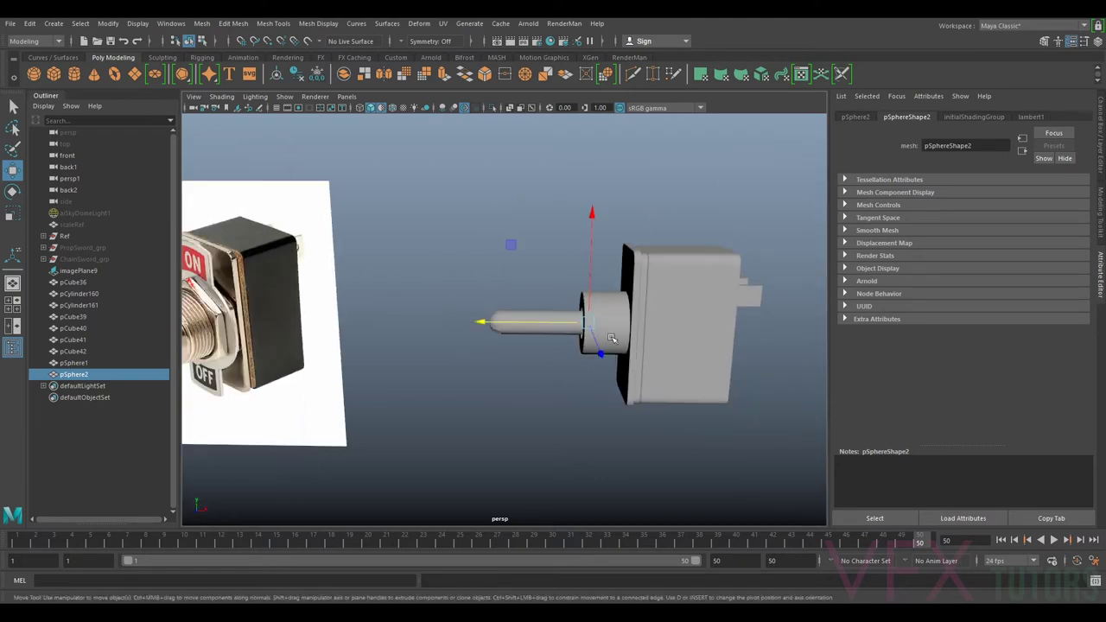
# Enlarge the duplicated sphere to fill the collar hole and turn on its smooth preview.
pyautogui.scroll(6, 570, 348)
pyautogui.keyDown('alt'); pyautogui.moveTo(597, 348); pyautogui.dragTo(641, 330); pyautogui.keyUp('alt')
pyautogui.keyDown('alt'); pyautogui.moveTo(641, 331); pyautogui.dragTo(586, 356, button='middle'); pyautogui.keyUp('alt')
pyautogui.scroll(2, 586, 357)
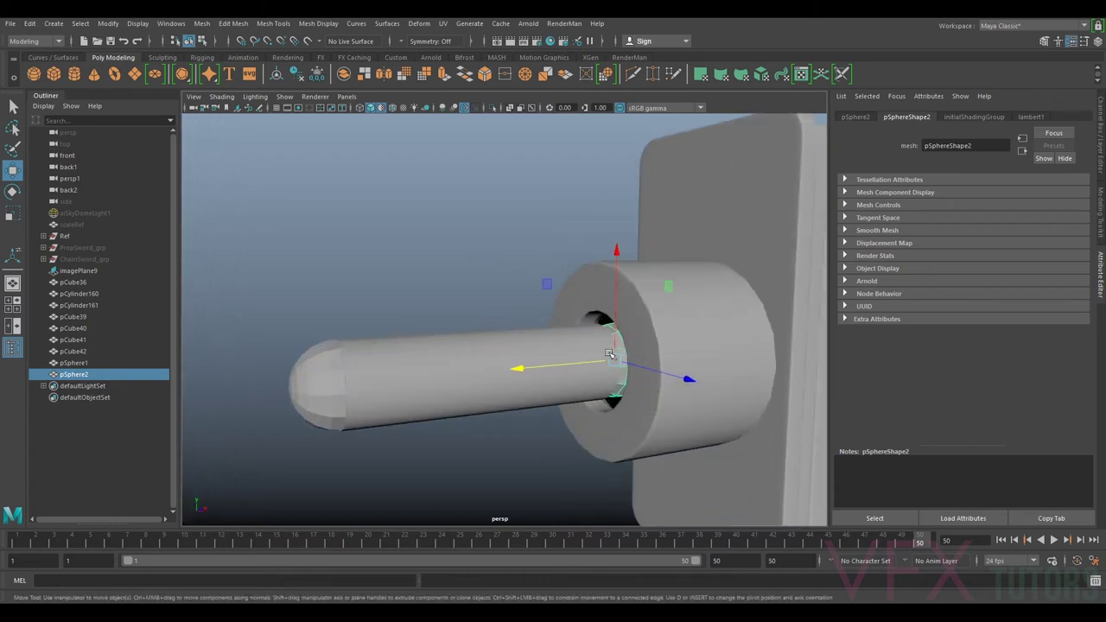
pyautogui.press('r')
pyautogui.moveTo(615, 358)
pyautogui.mouseDown()
pyautogui.moveTo(635, 359)
pyautogui.moveTo(635, 347)
pyautogui.moveTo(618, 389)
pyautogui.moveTo(596, 390)
pyautogui.moveTo(736, 421)
pyautogui.moveTo(683, 363)
pyautogui.moveTo(436, 343)
pyautogui.moveTo(526, 323)
pyautogui.moveTo(570, 393)
pyautogui.moveTo(548, 407)
pyautogui.moveTo(590, 394)
pyautogui.moveTo(597, 364)
pyautogui.mouseUp()
pyautogui.press('w')
pyautogui.press('r')
pyautogui.press('3')
pyautogui.scroll(-4, 596, 419)
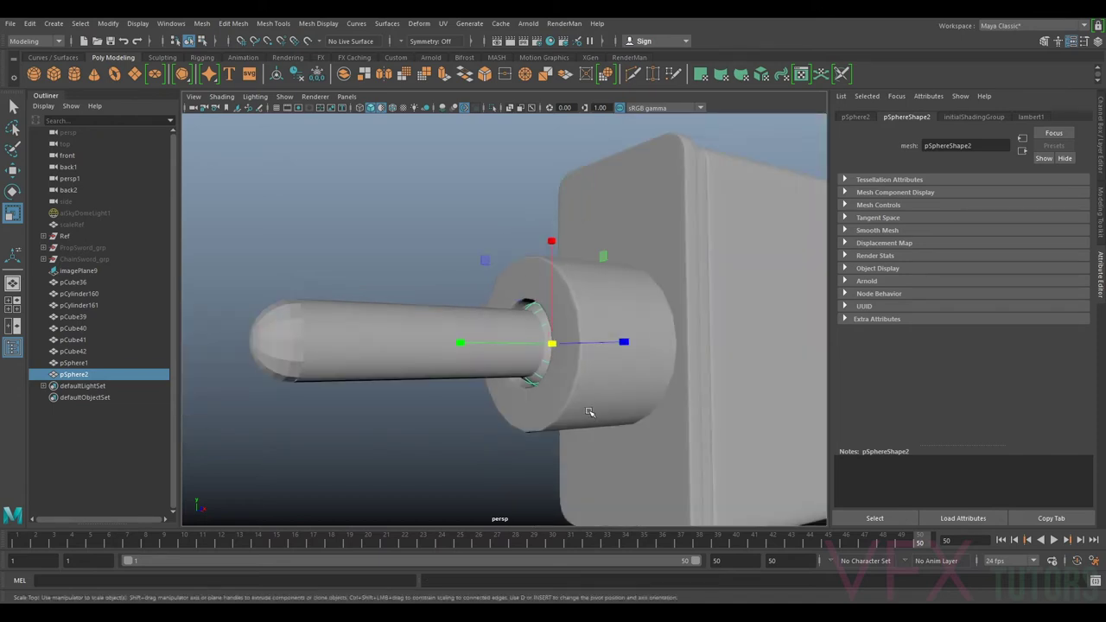
# Turn on smooth preview for the collar and check the fit around the lever.
pyautogui.click(590, 411)
pyautogui.press('3')
pyautogui.click(481, 271)
pyautogui.scroll(4, 516, 311)
pyautogui.keyDown('alt'); pyautogui.moveTo(562, 323); pyautogui.dragTo(507, 360); pyautogui.keyUp('alt')
pyautogui.click(566, 343)
pyautogui.scroll(-4, 553, 351)
pyautogui.keyDown('alt'); pyautogui.moveTo(432, 367); pyautogui.dragTo(336, 353); pyautogui.keyUp('alt')
# Scale the lever-tip sphere to about 0.264 and delete the lever cylinder between the two spheres.
pyautogui.click(323, 370)
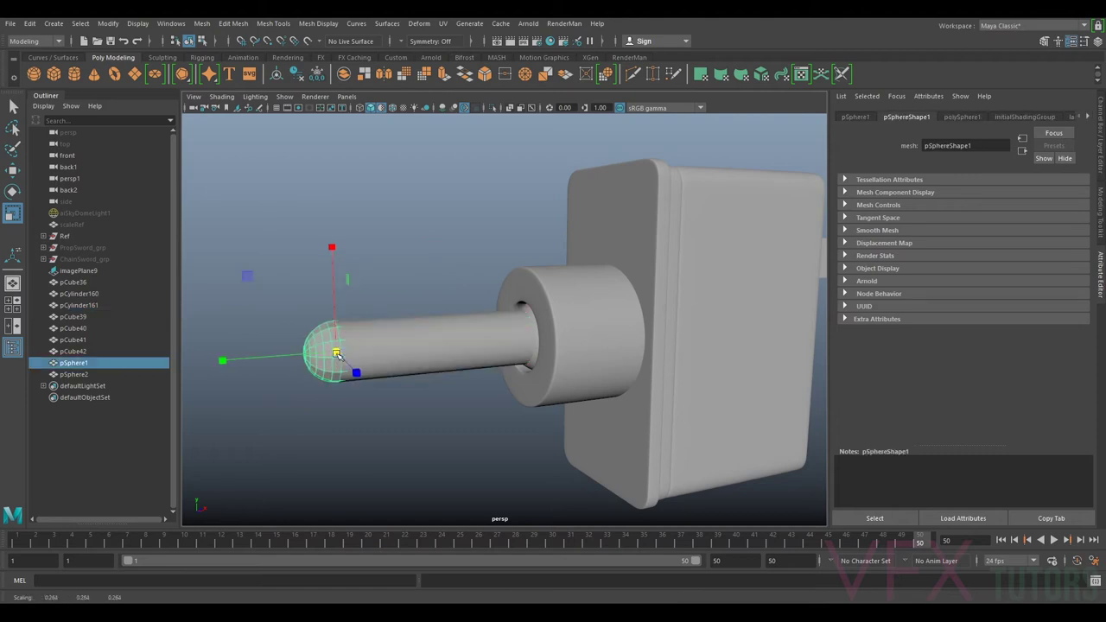
pyautogui.click(422, 344)
pyautogui.press('Delete')
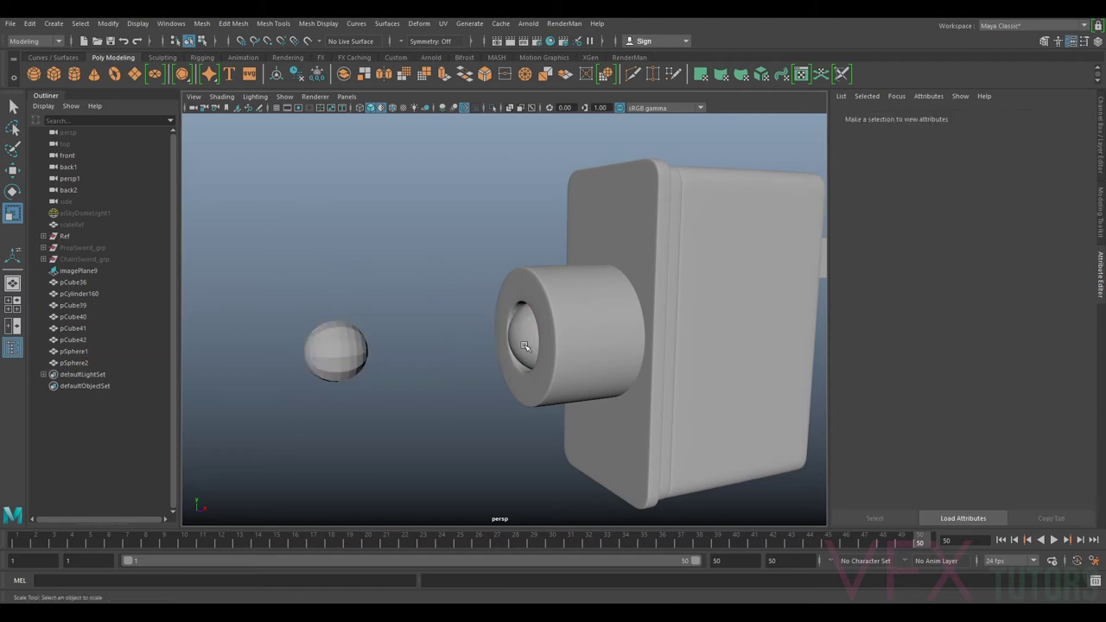
# Turn off smooth preview on the sphere in the collar and isolate both spheres in the view.
pyautogui.click(523, 345)
pyautogui.press('1')
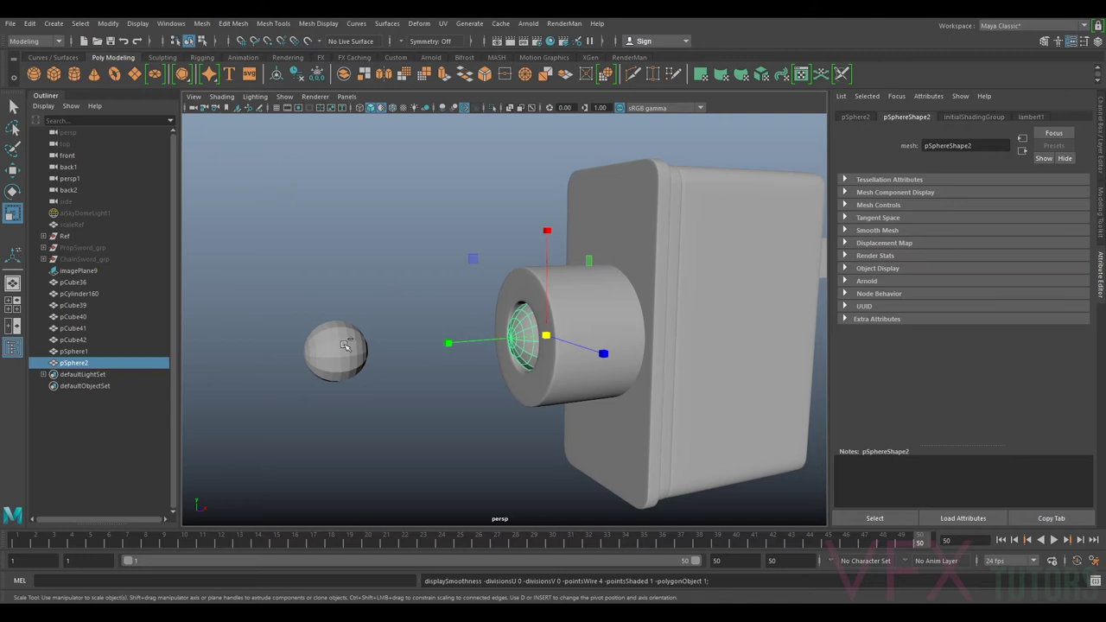
pyautogui.keyDown('shift'); pyautogui.click(344, 345); pyautogui.keyUp('shift')
pyautogui.hotkey('ctrl', '1')
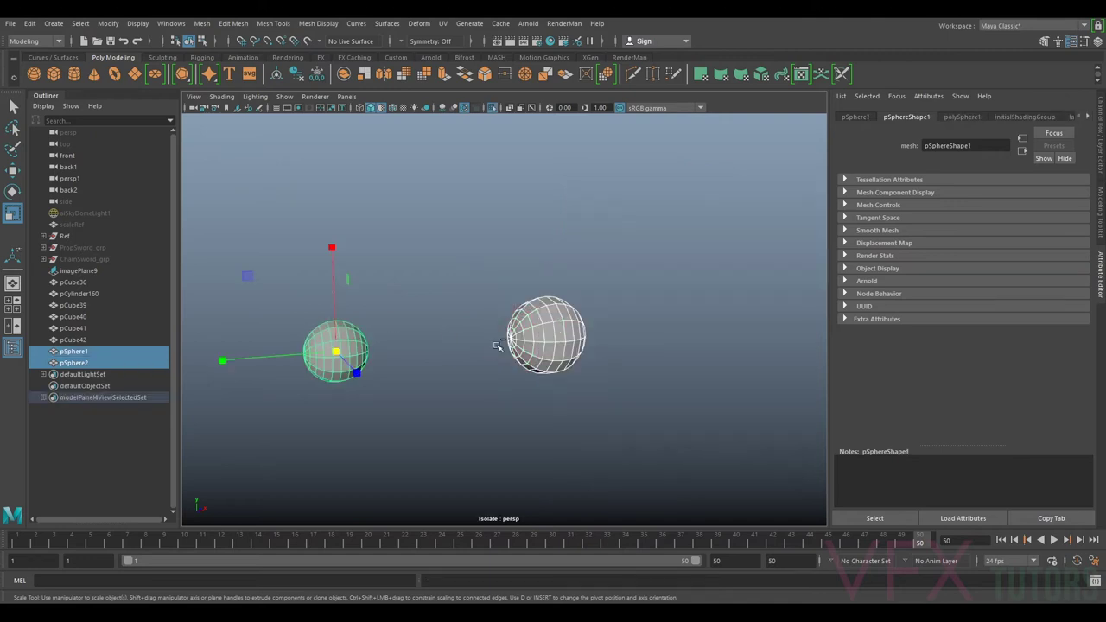
# Delete the faces on the half of the tip sphere that faces the collar, leaving a hemisphere.
pyautogui.keyDown('alt'); pyautogui.moveTo(647, 367); pyautogui.dragTo(561, 351); pyautogui.keyUp('alt')
pyautogui.keyDown('alt'); pyautogui.moveTo(553, 350); pyautogui.dragTo(637, 351, button='middle'); pyautogui.keyUp('alt')
pyautogui.keyDown('alt'); pyautogui.moveTo(637, 351); pyautogui.dragTo(525, 363); pyautogui.keyUp('alt')
pyautogui.scroll(3, 525, 363)
pyautogui.keyDown('alt'); pyautogui.moveTo(524, 362); pyautogui.dragTo(539, 335, button='middle'); pyautogui.keyUp('alt')
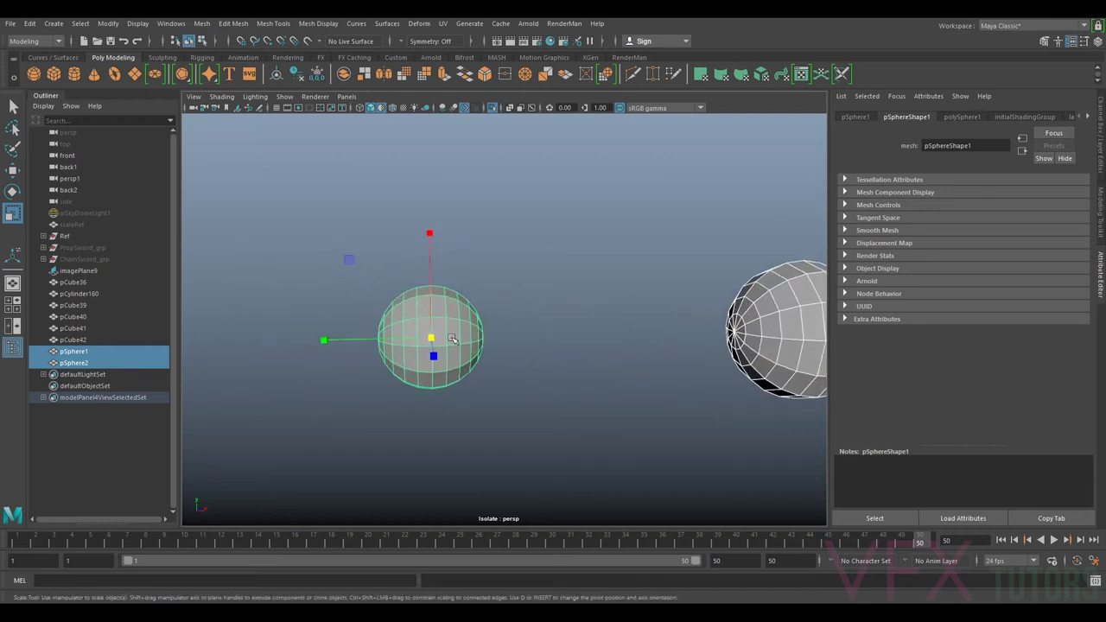
pyautogui.rightClick(453, 339)
pyautogui.moveTo(455, 329); pyautogui.dragTo(541, 277, button='right')
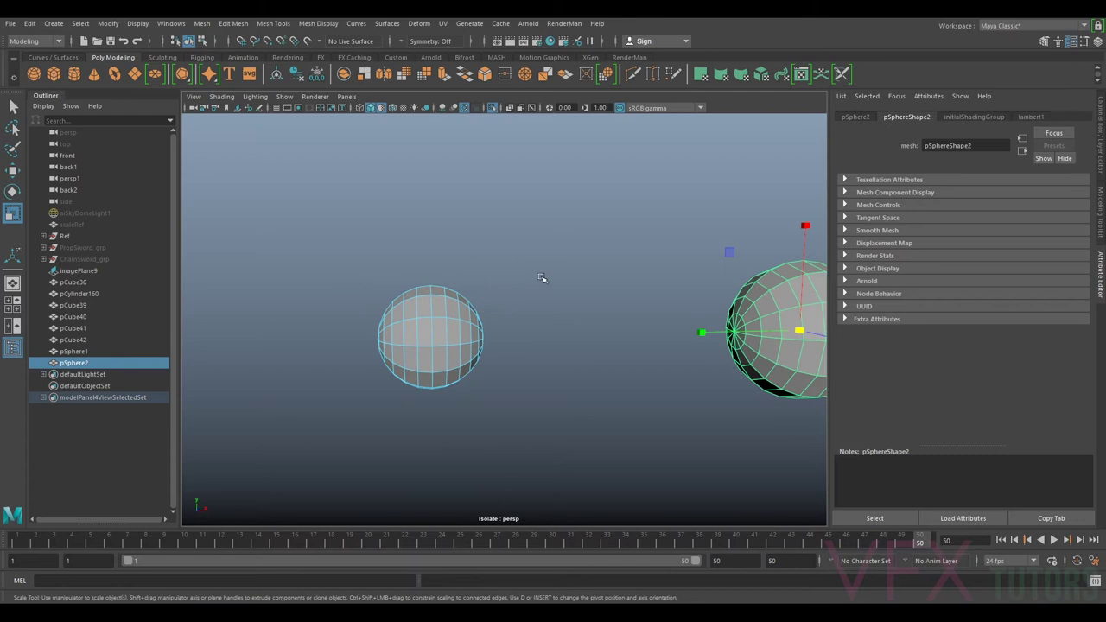
pyautogui.click(453, 329)
pyautogui.keyDown('shift'); pyautogui.doubleClick(438, 366); pyautogui.keyUp('shift')
pyautogui.press('Delete')
pyautogui.click(456, 354)
pyautogui.press('Delete')
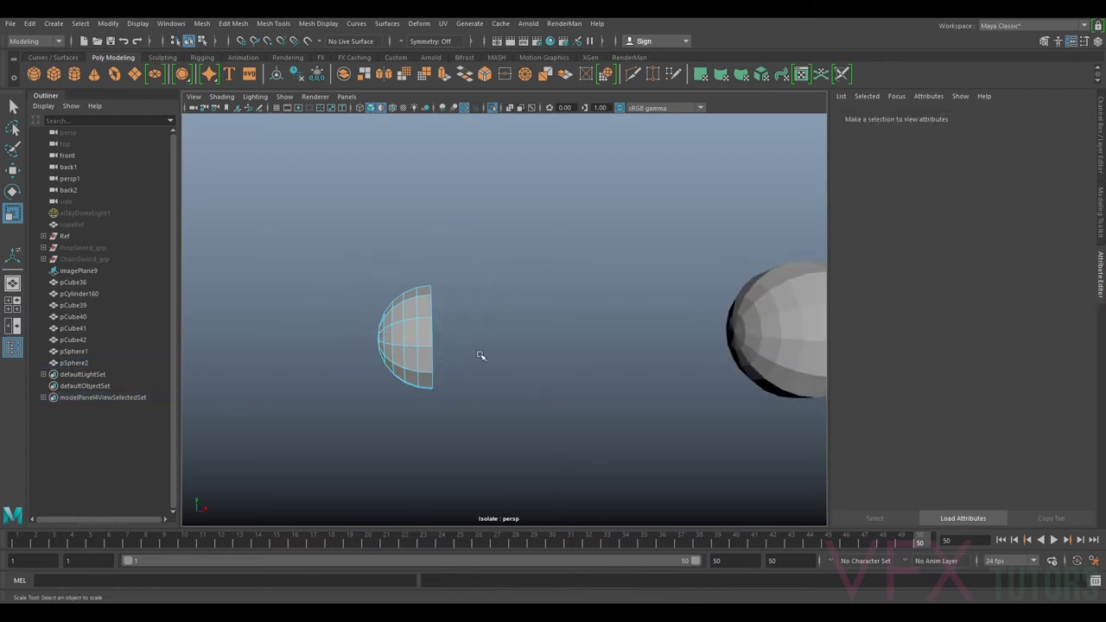
# Combine the lever-tip hemisphere and the larger sphere into a single mesh.
pyautogui.keyDown('alt'); pyautogui.moveTo(766, 337); pyautogui.dragTo(609, 350); pyautogui.keyUp('alt')
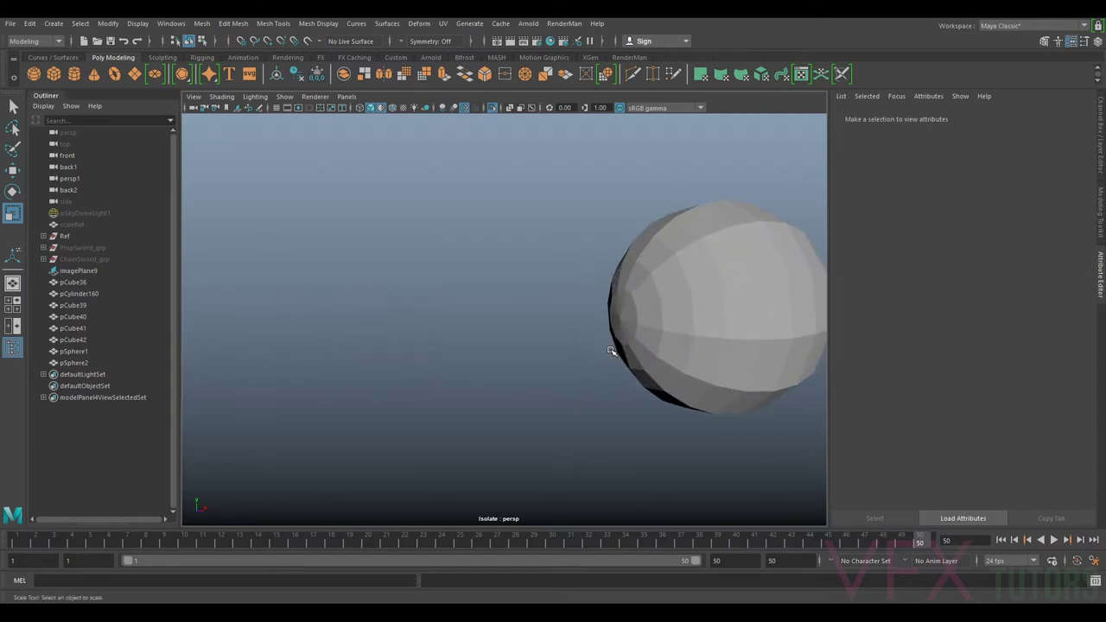
pyautogui.click(671, 294)
pyautogui.moveTo(670, 293); pyautogui.dragTo(348, 335, button='right')
pyautogui.keyDown('shift'); pyautogui.click(348, 331); pyautogui.keyUp('shift')
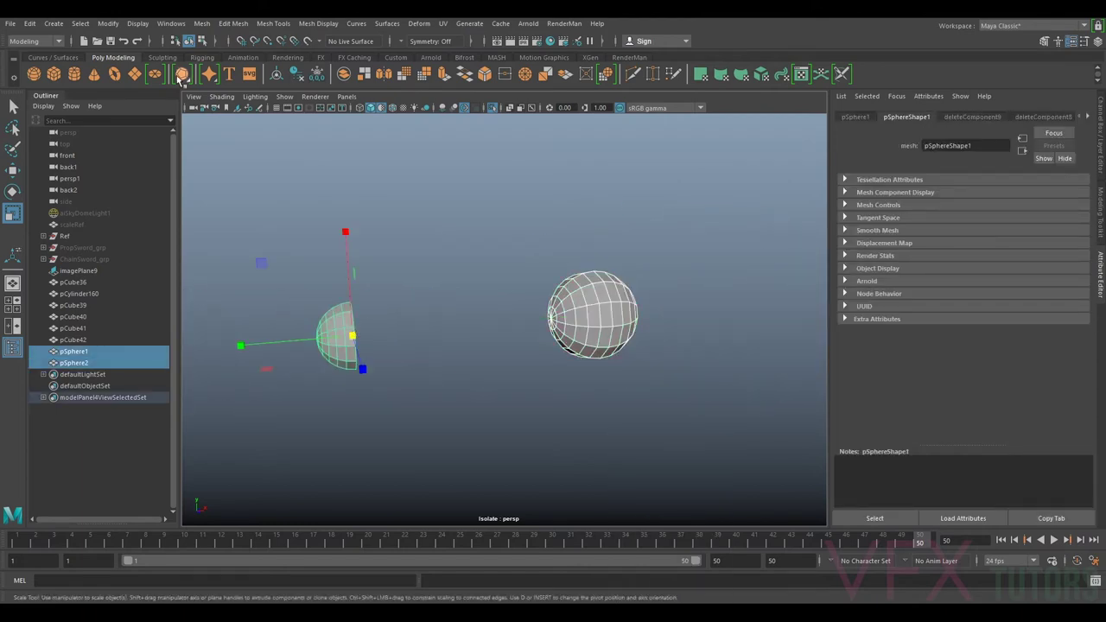
pyautogui.click(202, 24)
pyautogui.click(237, 66)
pyautogui.keyDown('alt'); pyautogui.moveTo(596, 264); pyautogui.dragTo(553, 267); pyautogui.keyUp('alt')
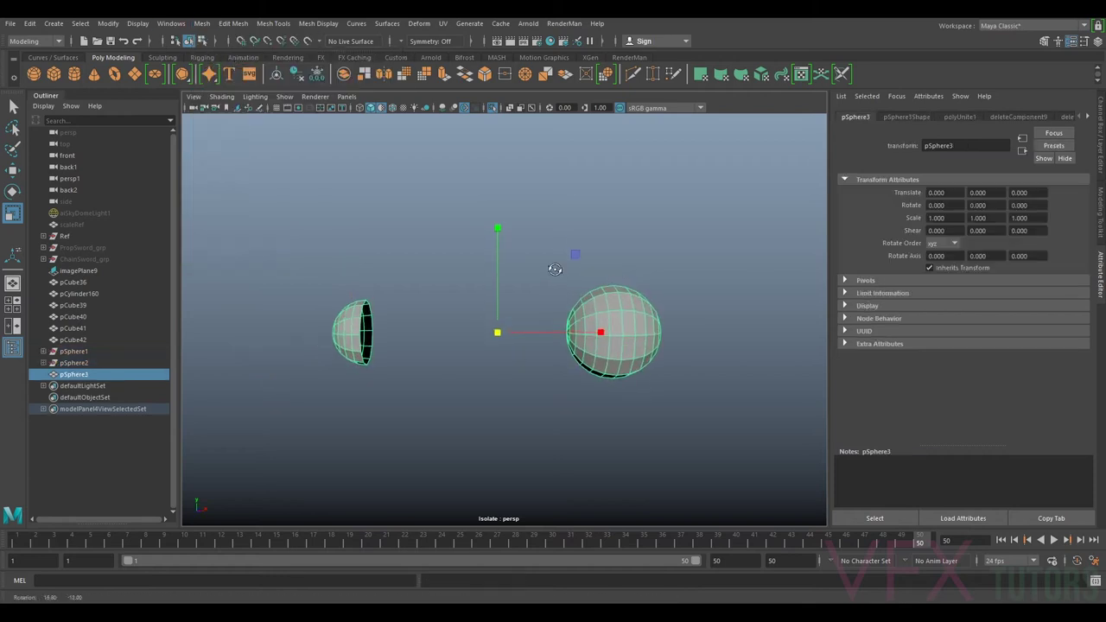
# Delete a ring of faces near the larger sphere's pole, on the side facing the hemisphere.
pyautogui.keyDown('alt'); pyautogui.moveTo(553, 266); pyautogui.dragTo(637, 285, button='right'); pyautogui.keyUp('alt')
pyautogui.keyDown('alt'); pyautogui.moveTo(637, 285); pyautogui.dragTo(529, 272, button='middle'); pyautogui.keyUp('alt')
pyautogui.keyDown('alt'); pyautogui.moveTo(529, 272); pyautogui.dragTo(555, 314, button='right'); pyautogui.keyUp('alt')
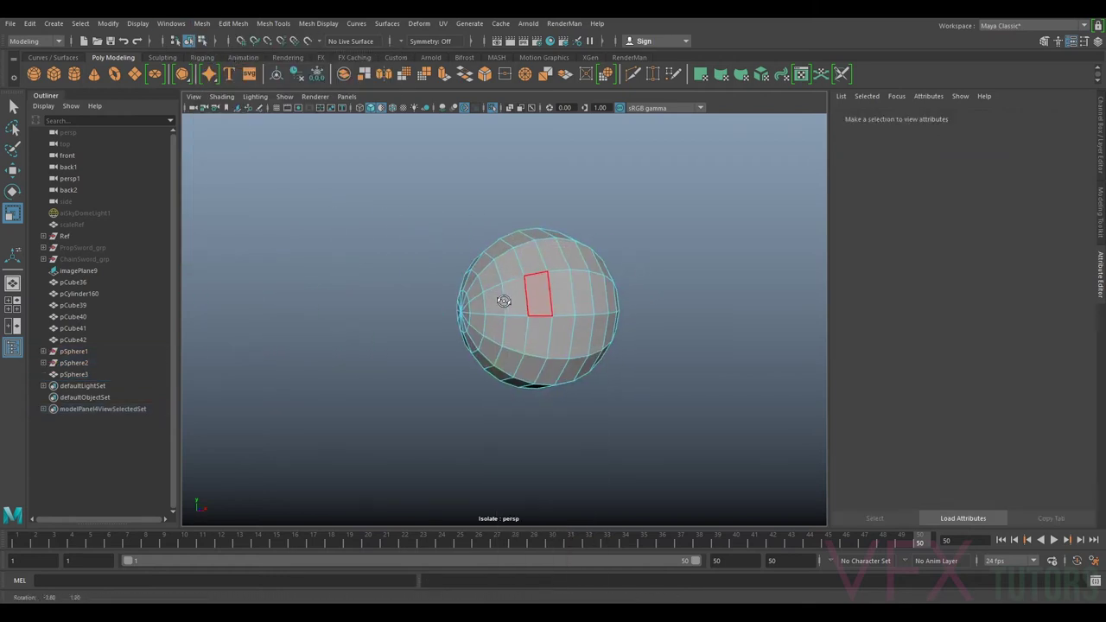
pyautogui.keyDown('alt'); pyautogui.moveTo(504, 302); pyautogui.dragTo(516, 307); pyautogui.keyUp('alt')
pyautogui.click(467, 302)
pyautogui.keyDown('alt'); pyautogui.moveTo(471, 318); pyautogui.dragTo(442, 323, button='right'); pyautogui.keyUp('alt')
pyautogui.moveTo(442, 323)
pyautogui.keyDown('alt'); pyautogui.mouseDown()
pyautogui.moveTo(454, 326)
pyautogui.moveTo(423, 323)
pyautogui.moveTo(435, 325)
pyautogui.mouseUp(); pyautogui.keyUp('alt')
pyautogui.click(427, 320)
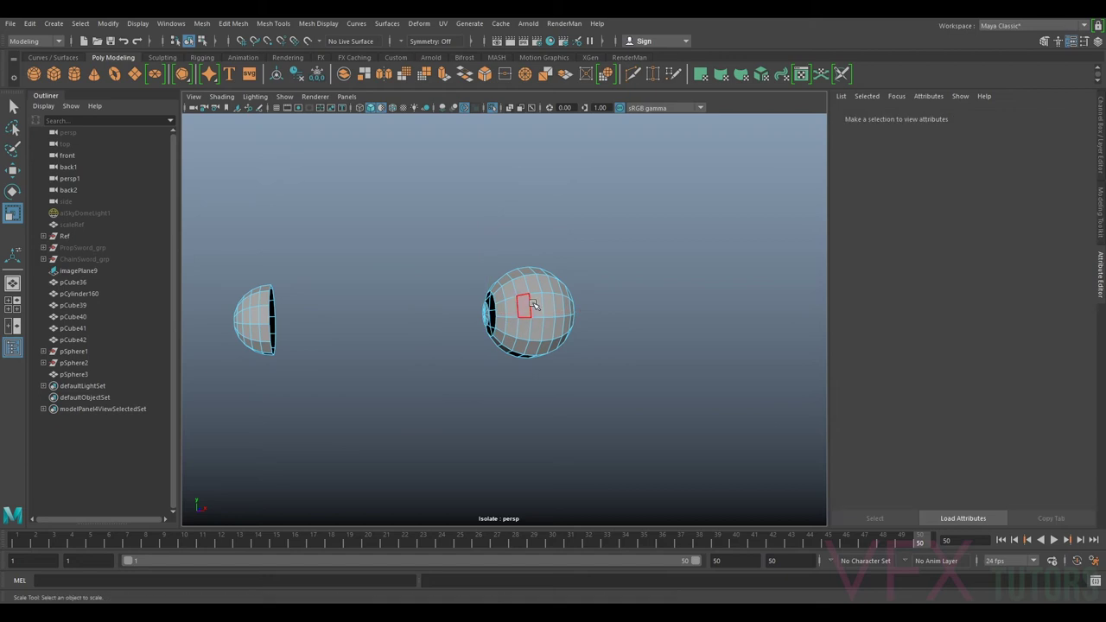
# Delete the leftover cap of faces at the pole, opening the larger sphere toward the hemisphere.
pyautogui.click(490, 317)
pyautogui.click(477, 316)
pyautogui.click(483, 316)
pyautogui.scroll(5, 587, 282)
pyautogui.keyDown('alt'); pyautogui.moveTo(543, 263); pyautogui.dragTo(658, 275); pyautogui.keyUp('alt')
pyautogui.hotkey('ctrl', 'z')
pyautogui.hotkey('ctrl', 'z')
pyautogui.hotkey('ctrl', 'z')
pyautogui.doubleClick(360, 305)
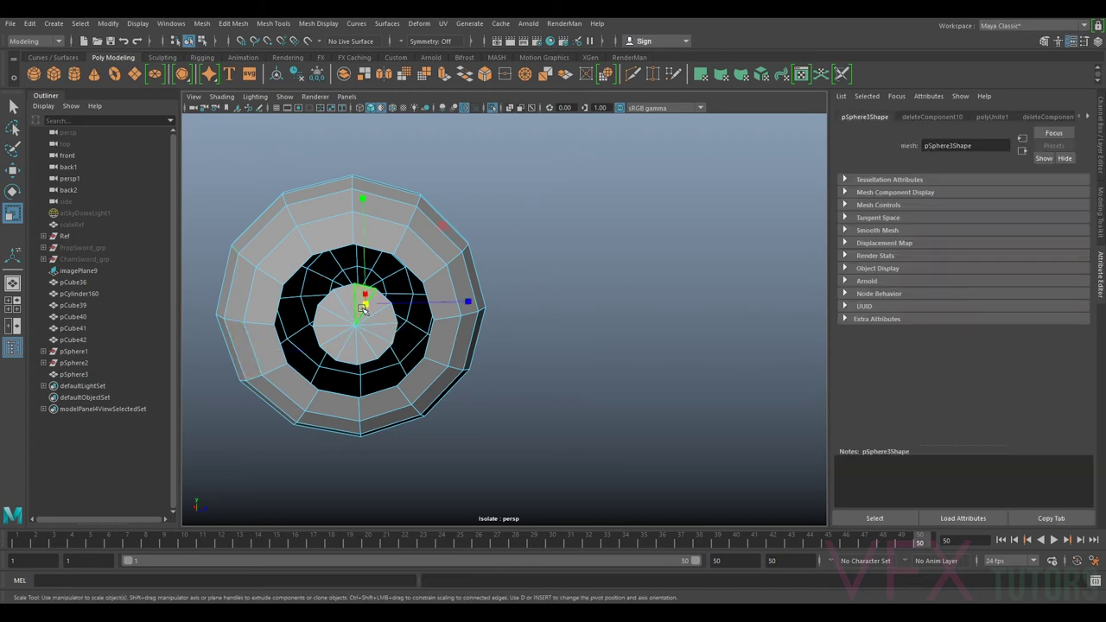
pyautogui.press('Delete')
# Bridge the open border edges of the hemisphere and the larger sphere to form the lever shaft.
pyautogui.scroll(-5, 381, 306)
pyautogui.keyDown('alt'); pyautogui.moveTo(468, 356); pyautogui.dragTo(622, 294); pyautogui.keyUp('alt')
pyautogui.moveTo(622, 294); pyautogui.dragTo(622, 264, button='right')
pyautogui.click(586, 285)
pyautogui.keyDown('alt'); pyautogui.moveTo(586, 285); pyautogui.dragTo(448, 291); pyautogui.keyUp('alt')
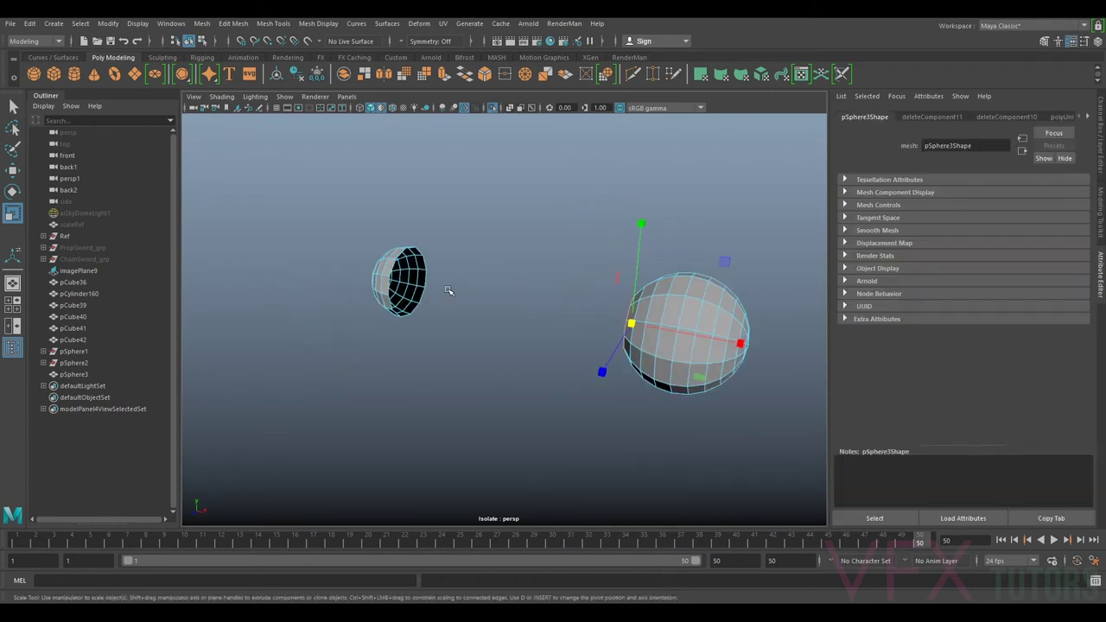
pyautogui.keyDown('shift'); pyautogui.doubleClick(390, 273); pyautogui.keyUp('shift')
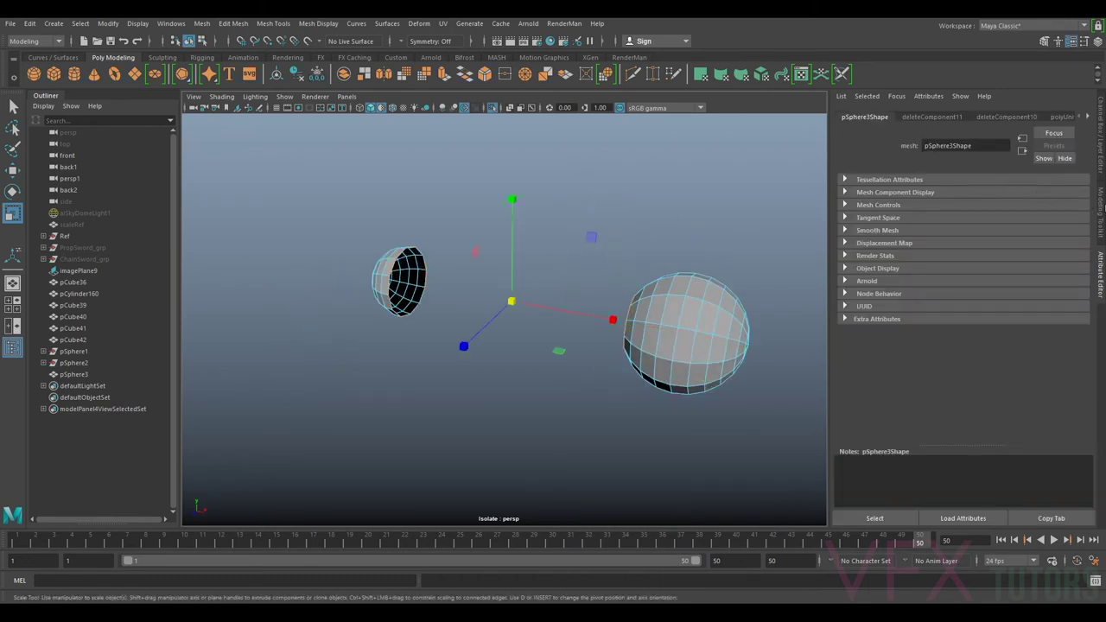
pyautogui.click(1101, 209)
pyautogui.click(983, 399)
pyautogui.keyDown('alt'); pyautogui.moveTo(755, 372); pyautogui.dragTo(775, 293); pyautogui.keyUp('alt')
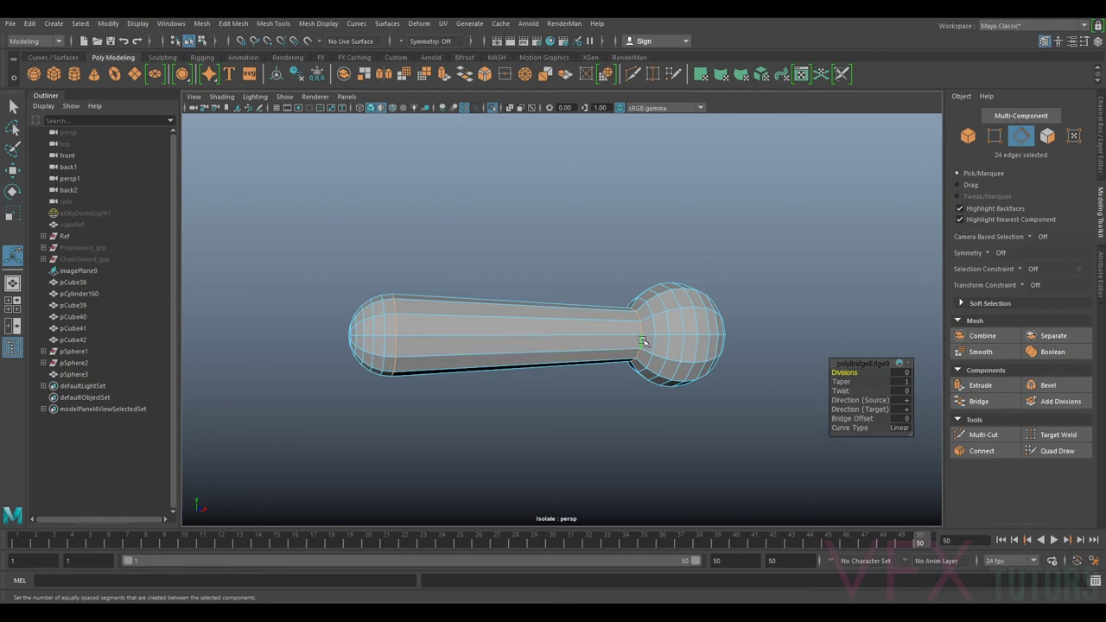
# Bevel the edge loops at both ends of the shaft with fraction 0.1 and 2 segments, and check the smooth preview.
pyautogui.click(1046, 385)
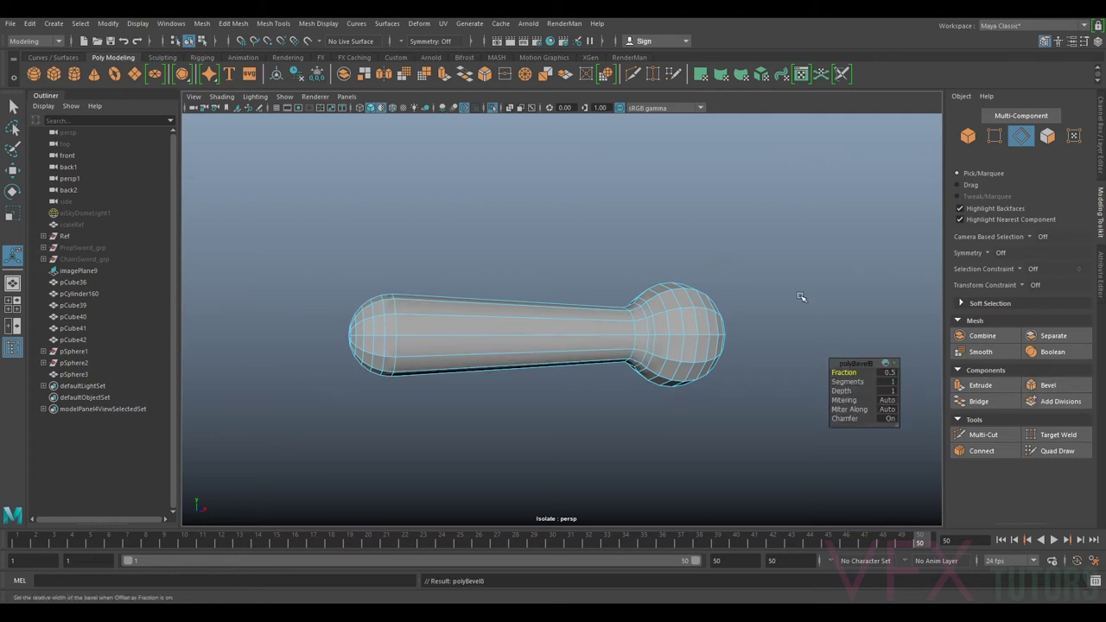
pyautogui.keyDown('alt'); pyautogui.moveTo(801, 296); pyautogui.dragTo(776, 292, button='middle'); pyautogui.keyUp('alt')
pyautogui.moveTo(850, 372); pyautogui.dragTo(844, 372)
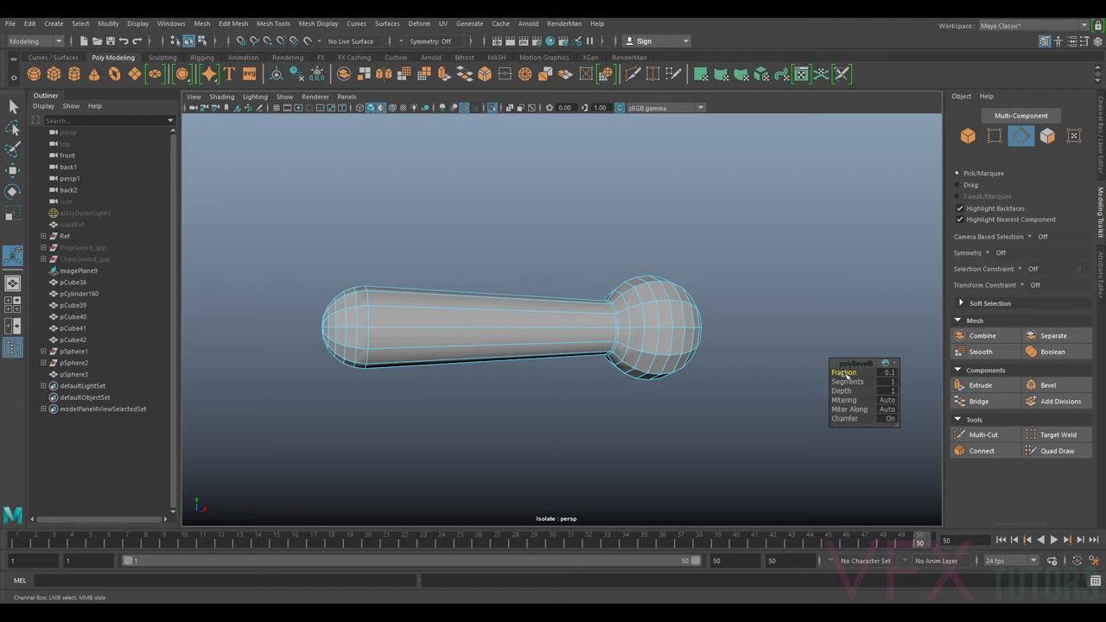
pyautogui.click(846, 381)
pyautogui.scroll(2, 716, 370)
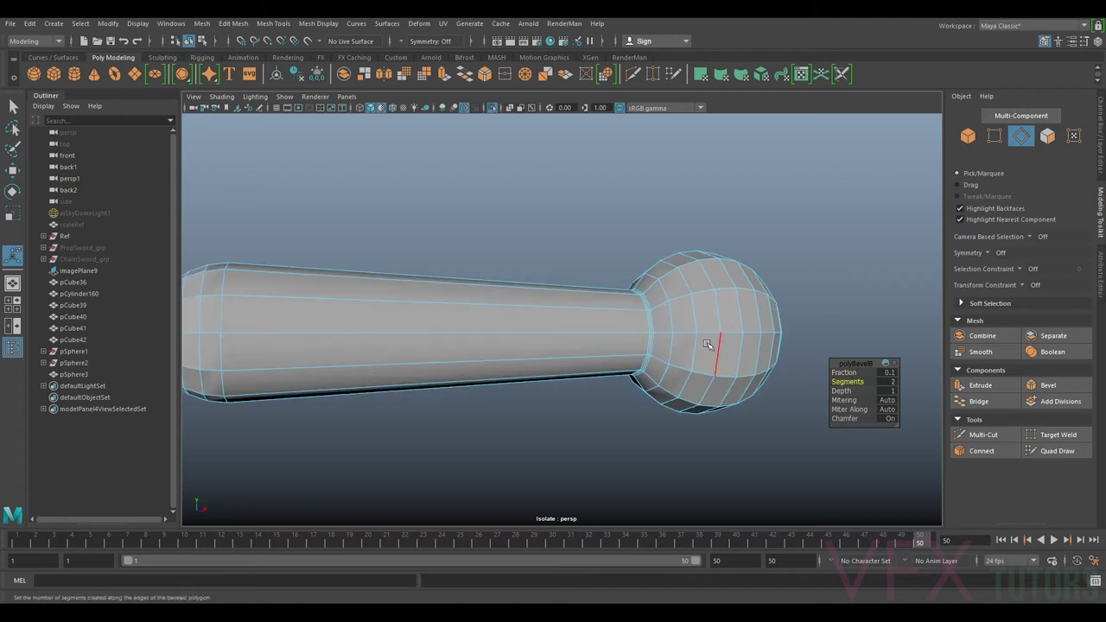
pyautogui.press('3')
pyautogui.scroll(-2, 752, 291)
pyautogui.keyDown('alt'); pyautogui.moveTo(654, 335); pyautogui.dragTo(827, 358); pyautogui.keyUp('alt')
pyautogui.press('1')
# Insert an edge loop around the middle of the lever shaft with Multi-Cut.
pyautogui.click(961, 433)
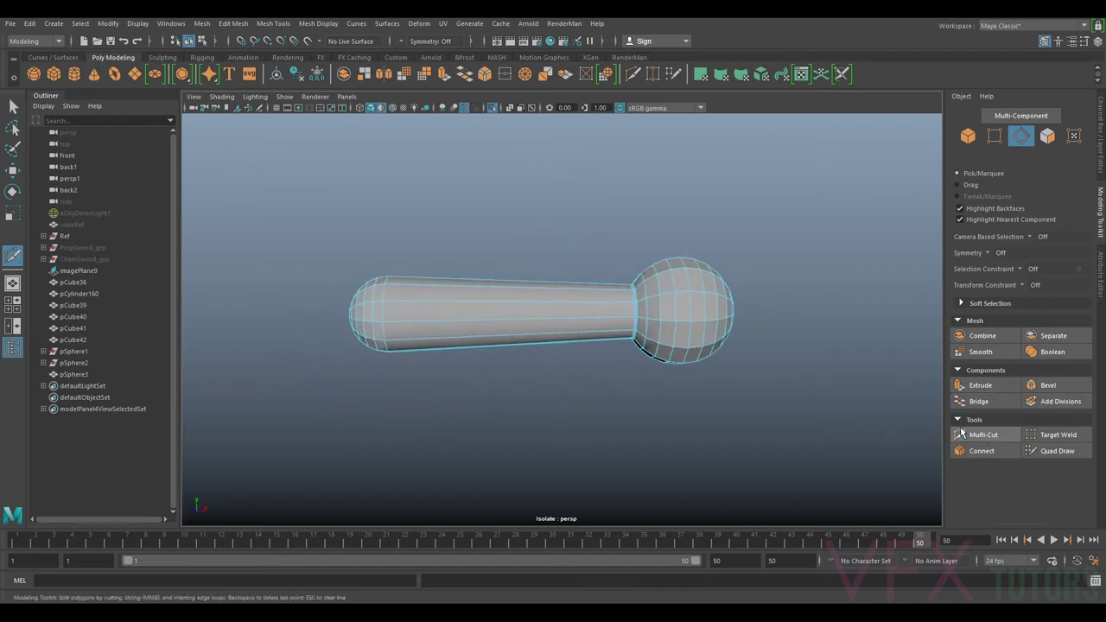
pyautogui.keyDown('ctrl'); pyautogui.click(513, 302); pyautogui.keyUp('ctrl')
pyautogui.keyDown('alt'); pyautogui.moveTo(389, 304); pyautogui.dragTo(682, 298); pyautogui.keyUp('alt')
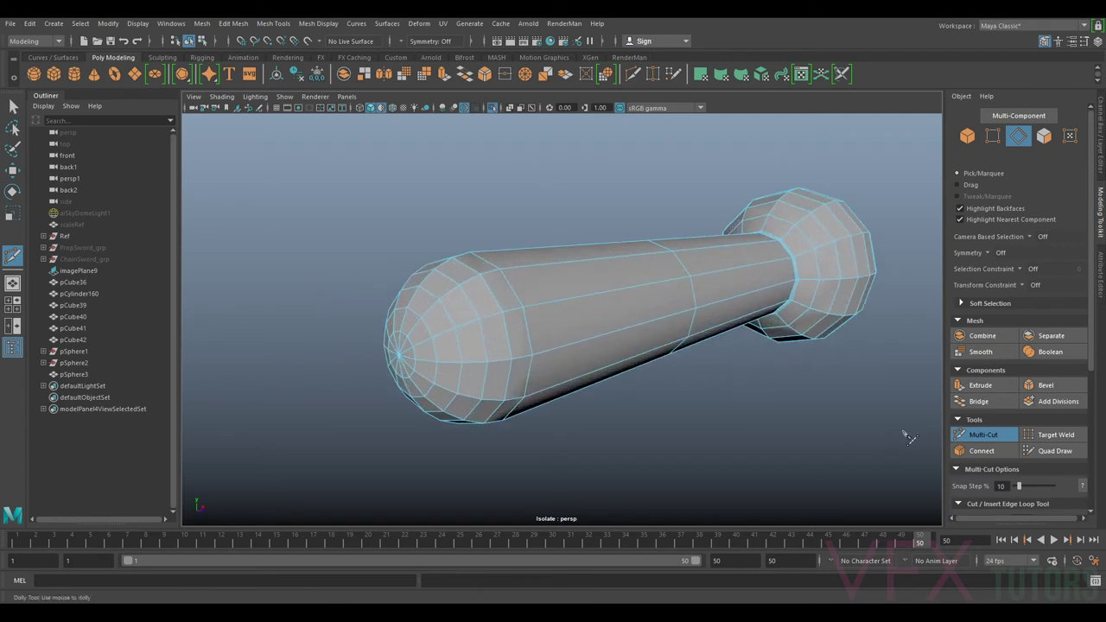
pyautogui.click(984, 434)
# Delete the 12 triangular faces around the pole of the lever's rounded tip.
pyautogui.keyDown('alt'); pyautogui.moveTo(625, 373); pyautogui.dragTo(618, 288); pyautogui.keyUp('alt')
pyautogui.keyDown('alt'); pyautogui.moveTo(619, 288); pyautogui.dragTo(588, 429, button='middle'); pyautogui.keyUp('alt')
pyautogui.scroll(2, 587, 430)
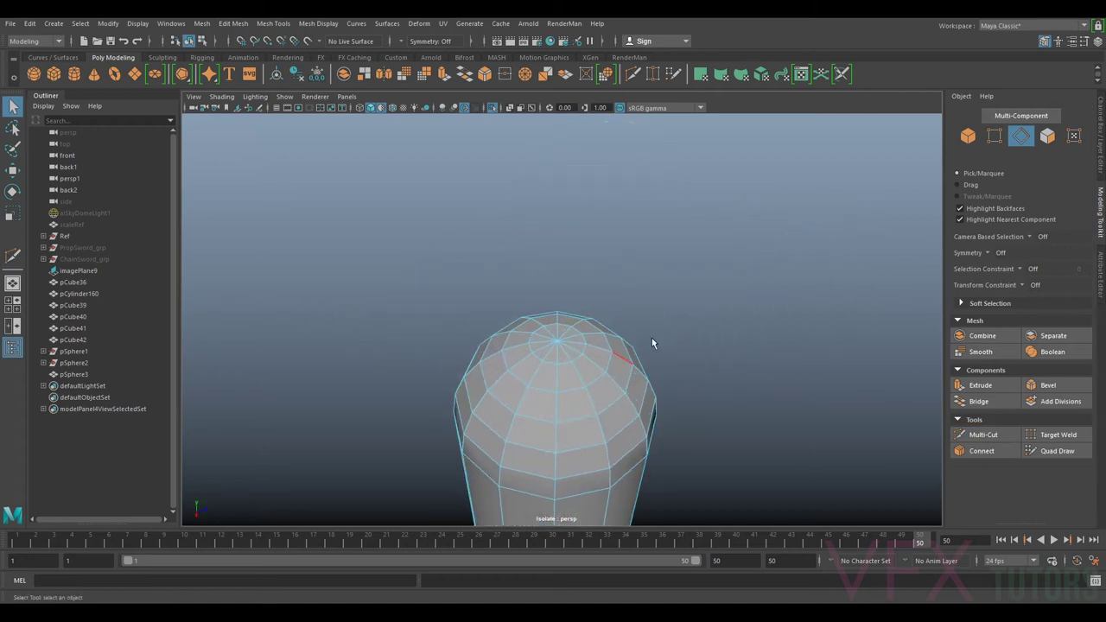
pyautogui.click(1047, 135)
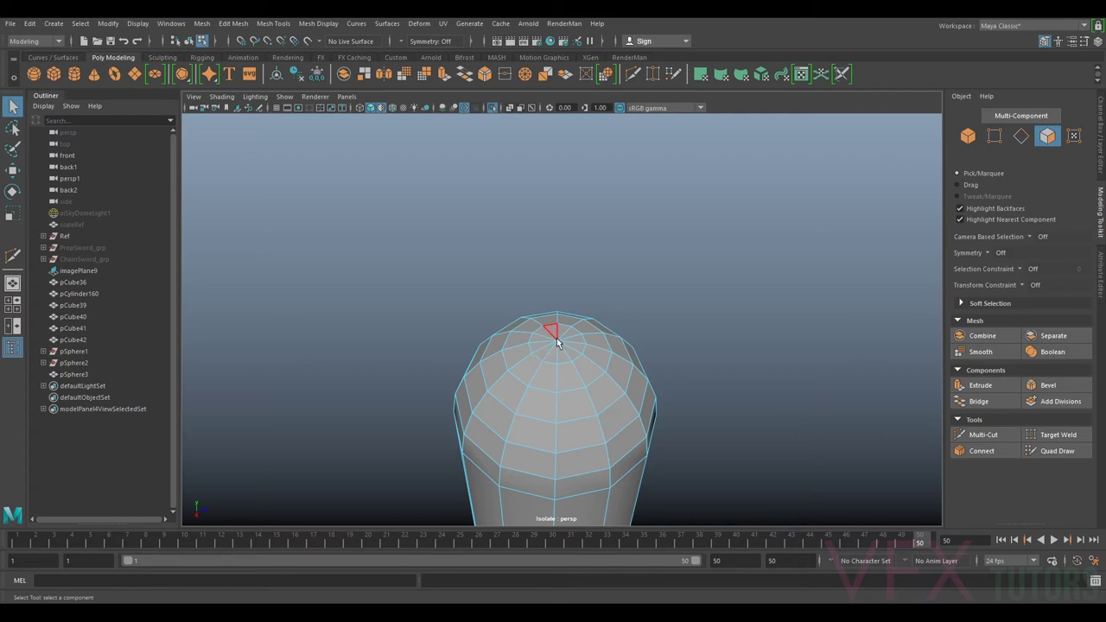
pyautogui.scroll(-3, 556, 342)
pyautogui.scroll(6, 567, 303)
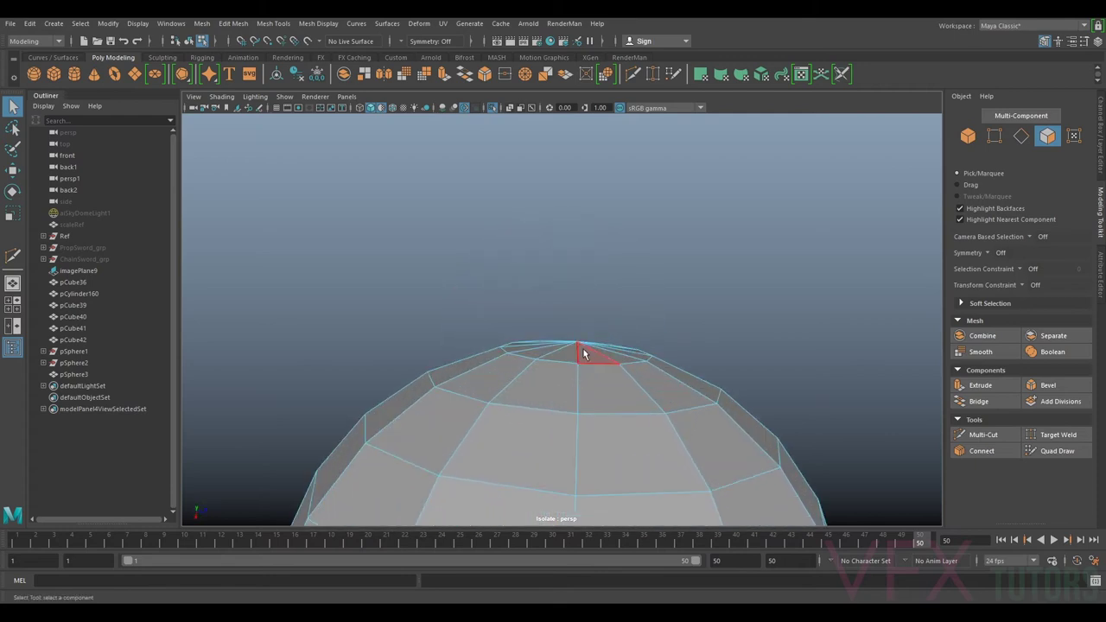
pyautogui.keyDown('alt'); pyautogui.moveTo(583, 349); pyautogui.dragTo(575, 274); pyautogui.keyUp('alt')
pyautogui.scroll(-5, 599, 323)
pyautogui.scroll(2, 600, 359)
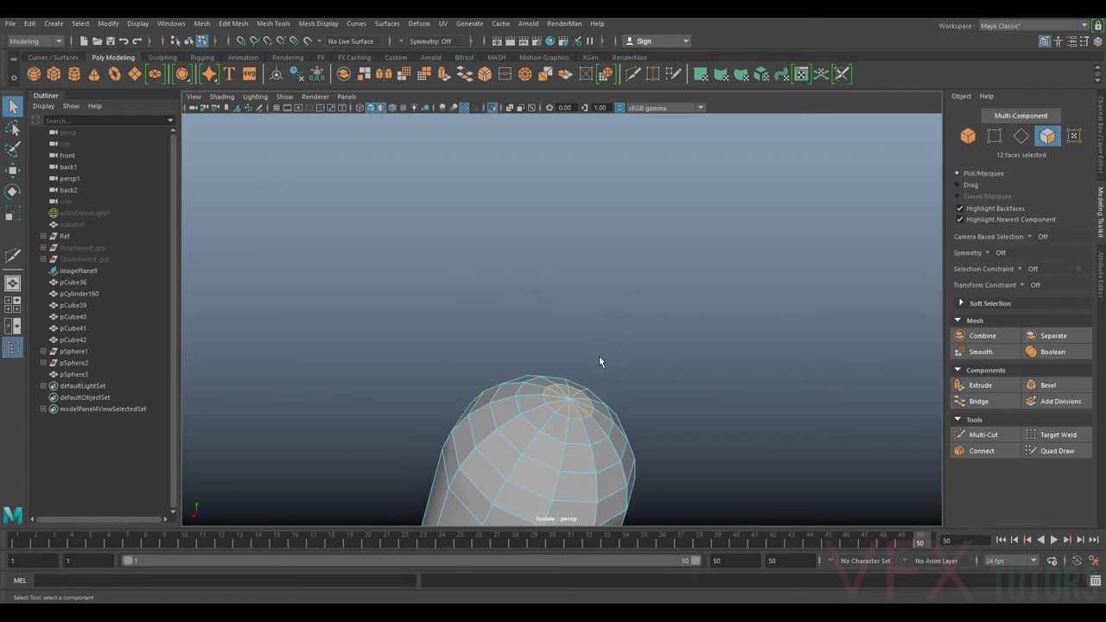
pyautogui.press('Delete')
# Fill the open hole at the lever's rounded tip with a single face.
pyautogui.scroll(-1, 611, 373)
pyautogui.keyDown('alt'); pyautogui.moveTo(603, 395); pyautogui.dragTo(614, 345); pyautogui.keyUp('alt')
pyautogui.scroll(2, 621, 328)
pyautogui.moveTo(621, 327); pyautogui.dragTo(622, 257, button='right')
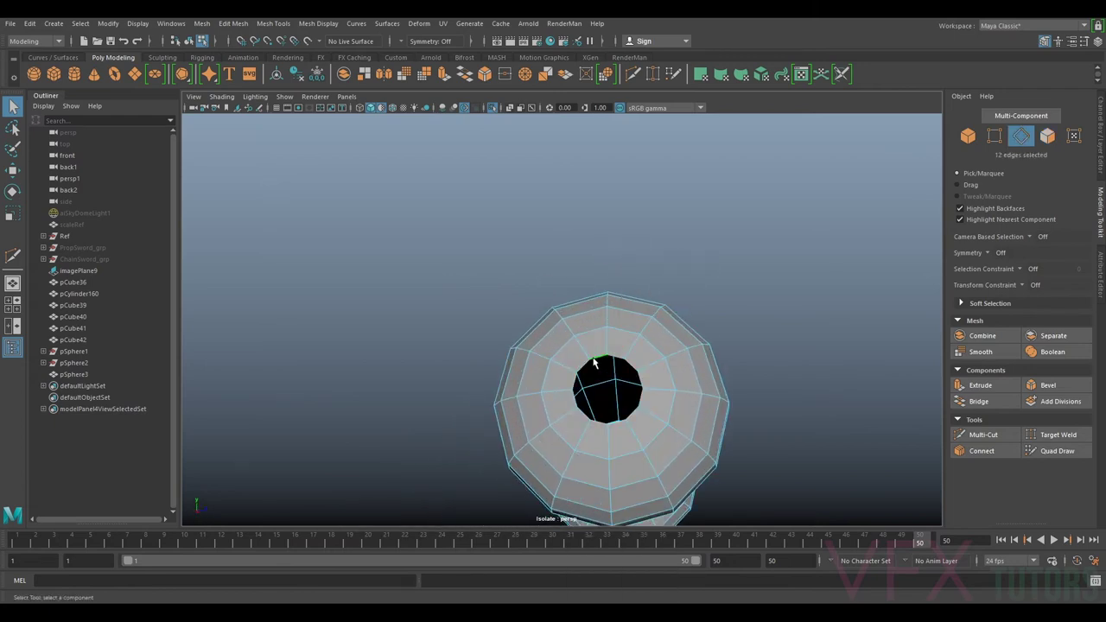
pyautogui.keyDown('shift'); pyautogui.moveTo(593, 362); pyautogui.dragTo(585, 487, button='right'); pyautogui.keyUp('shift')
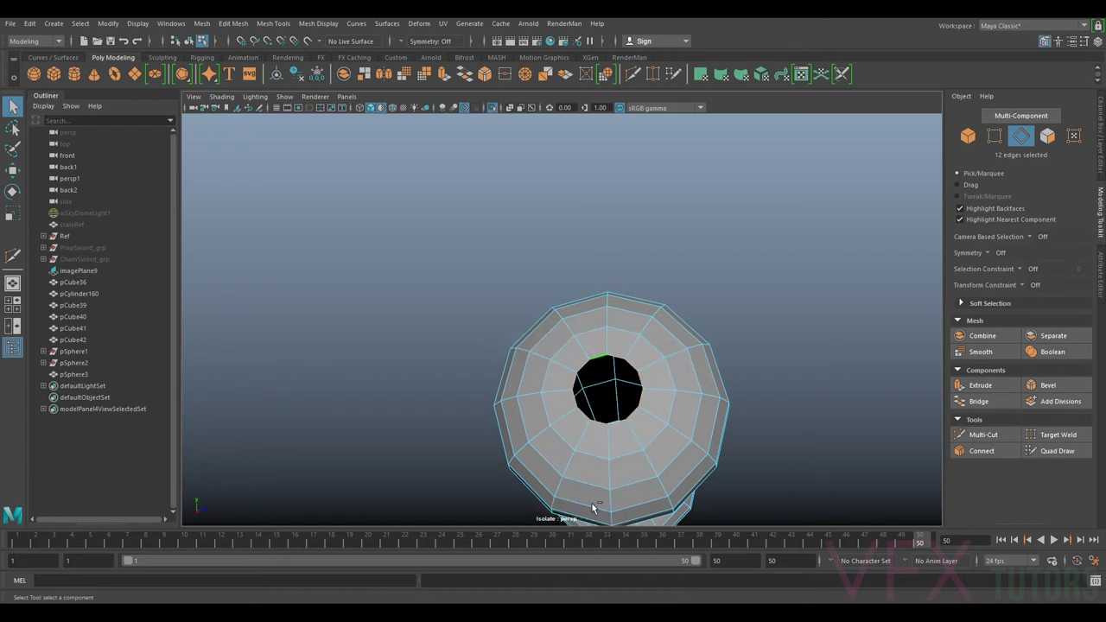
# Cut the filled tip face into a grid with Multi-Cut, connecting opposite border vertices across and lengthwise.
pyautogui.click(974, 435)
pyautogui.moveTo(580, 386)
pyautogui.keyDown('alt'); pyautogui.mouseDown()
pyautogui.moveTo(591, 401)
pyautogui.moveTo(581, 402)
pyautogui.mouseUp(); pyautogui.keyUp('alt')
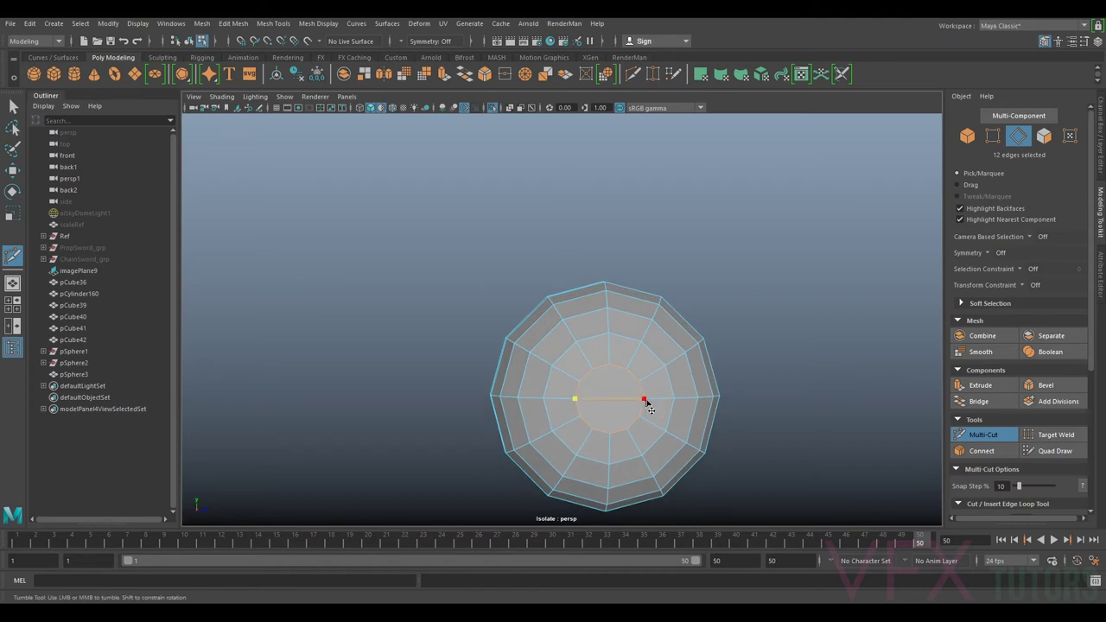
pyautogui.click(609, 365)
pyautogui.click(580, 417)
pyautogui.click(983, 436)
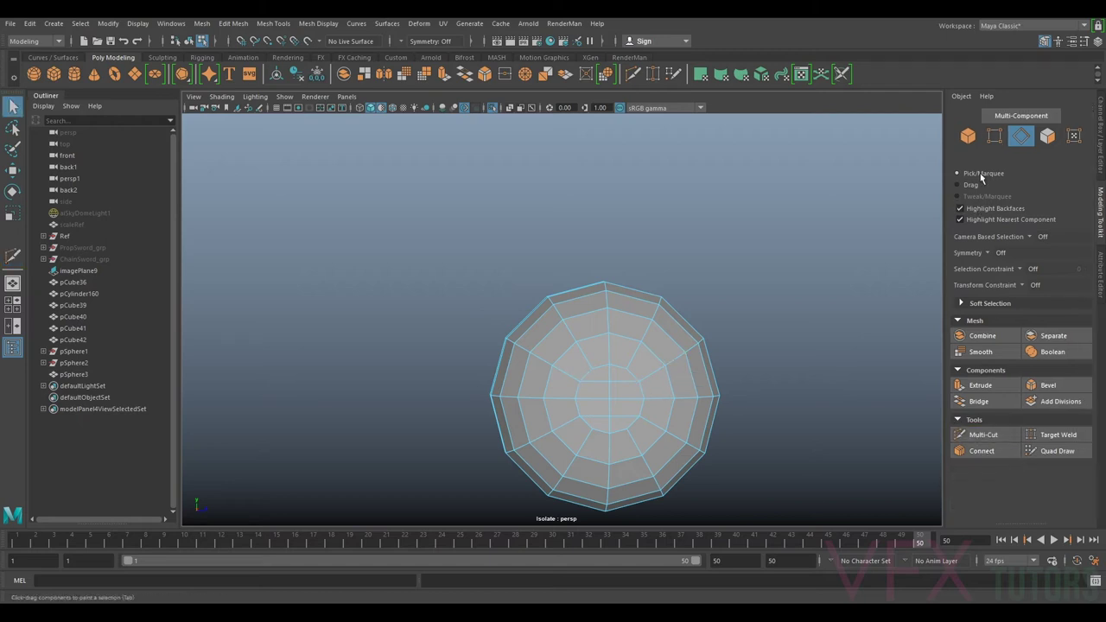
# Smooth out the new grid topology at the lever tip with the Relax sculpting tool, checking it in smooth preview.
pyautogui.click(968, 135)
pyautogui.press('3')
pyautogui.moveTo(732, 391)
pyautogui.keyDown('alt'); pyautogui.mouseDown()
pyautogui.moveTo(735, 306)
pyautogui.moveTo(723, 323)
pyautogui.moveTo(735, 388)
pyautogui.mouseUp(); pyautogui.keyUp('alt')
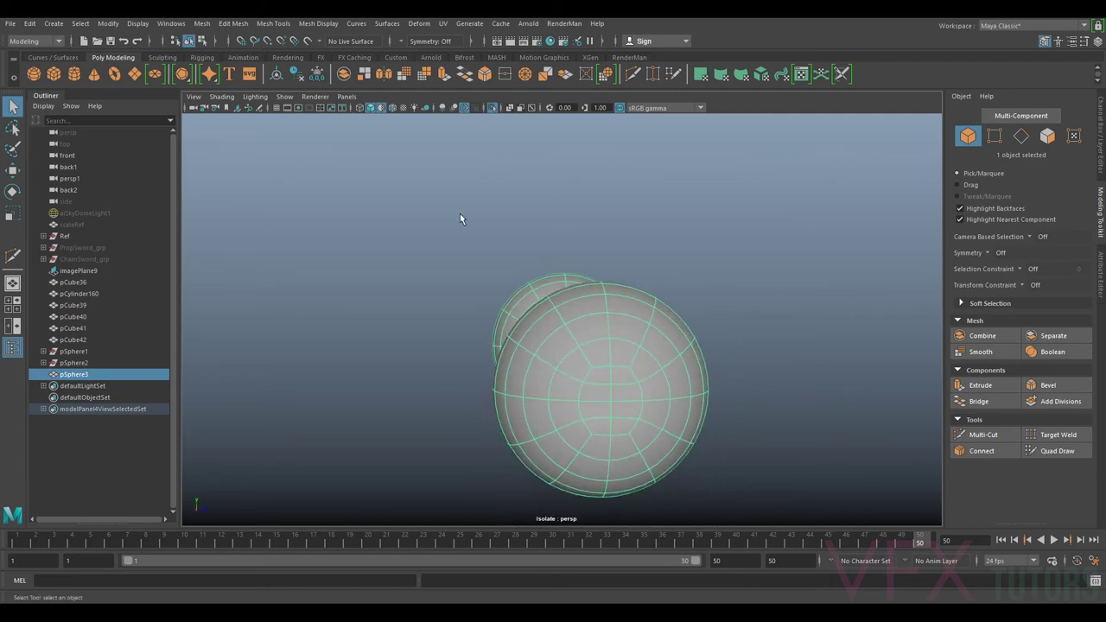
pyautogui.click(162, 57)
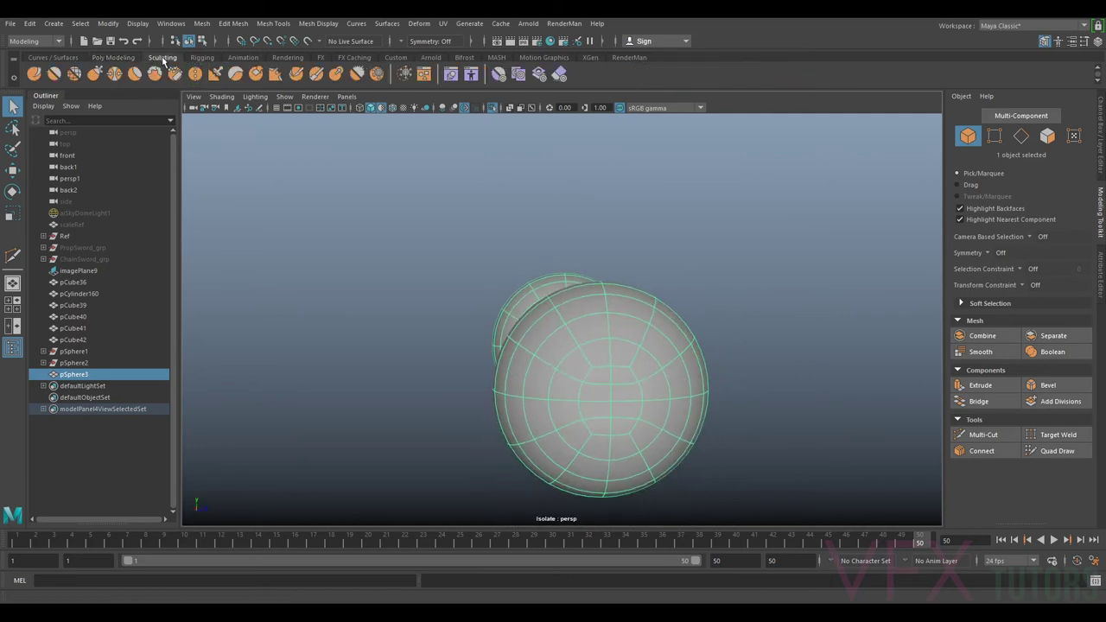
pyautogui.click(78, 73)
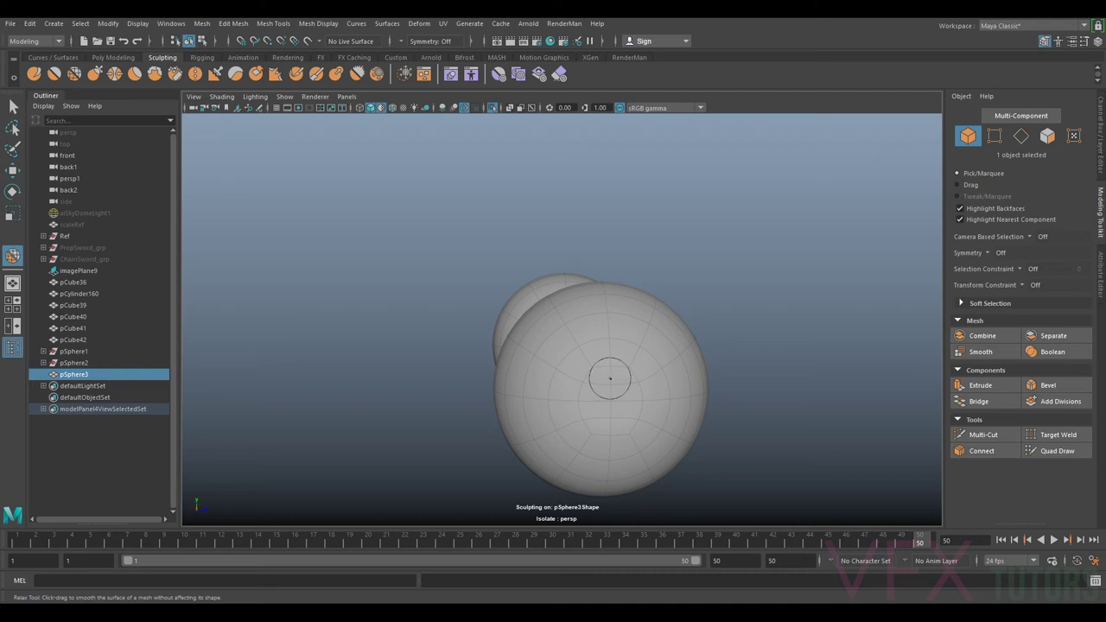
pyautogui.press('1')
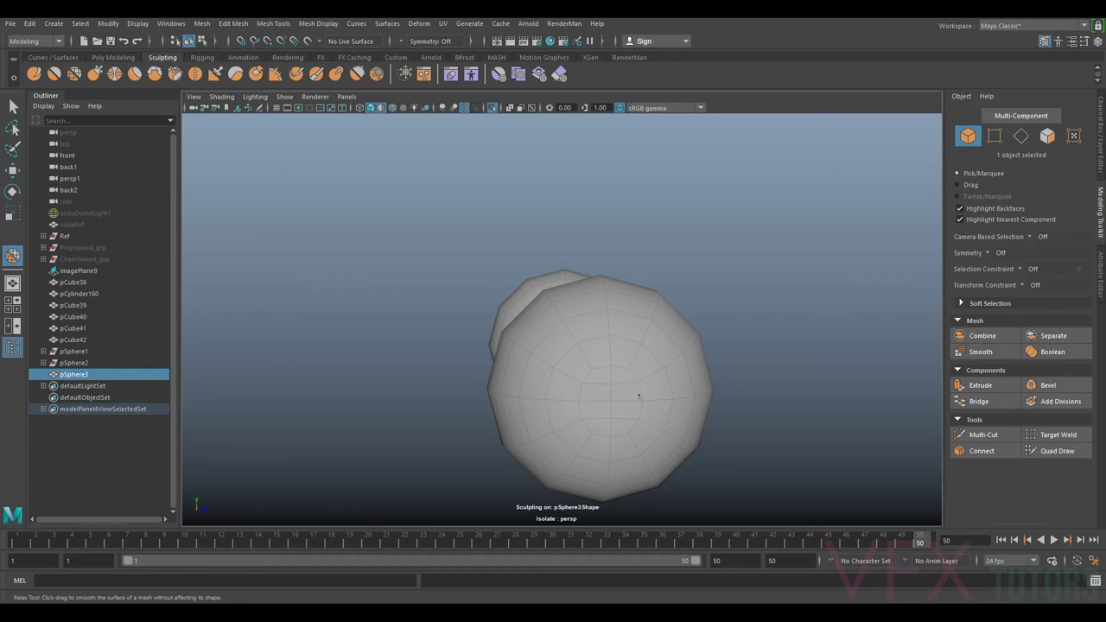
pyautogui.press('3')
pyautogui.keyDown('alt'); pyautogui.moveTo(523, 373); pyautogui.dragTo(643, 383); pyautogui.keyUp('alt')
pyautogui.keyDown('alt'); pyautogui.moveTo(643, 384); pyautogui.dragTo(454, 364, button='right'); pyautogui.keyUp('alt')
pyautogui.keyDown('alt'); pyautogui.moveTo(454, 364); pyautogui.dragTo(658, 379, button='middle'); pyautogui.keyUp('alt')
pyautogui.keyDown('alt'); pyautogui.moveTo(657, 378); pyautogui.dragTo(346, 359); pyautogui.keyUp('alt')
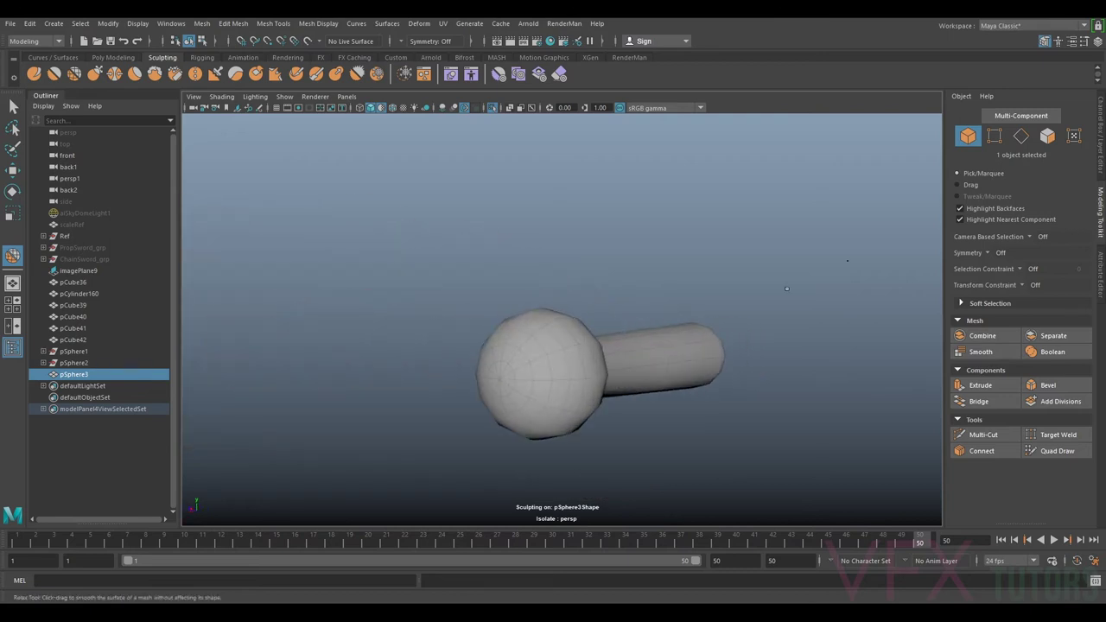
pyautogui.press('q')
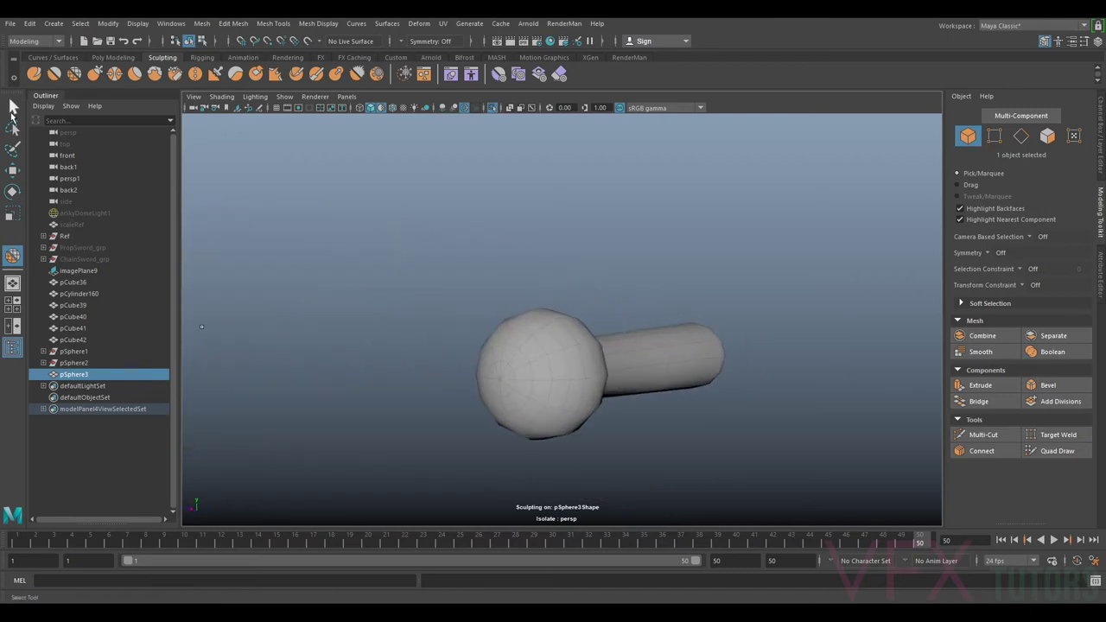
# Delete the 12 triangular faces around the outer pole of the lever's ball end.
pyautogui.scroll(5, 429, 368)
pyautogui.keyDown('alt'); pyautogui.moveTo(419, 373); pyautogui.dragTo(576, 294, button='middle'); pyautogui.keyUp('alt')
pyautogui.scroll(2, 548, 336)
pyautogui.moveTo(564, 357); pyautogui.dragTo(565, 321, button='right')
pyautogui.moveTo(553, 349); pyautogui.dragTo(526, 388)
pyautogui.scroll(-5, 573, 368)
pyautogui.keyDown('ctrl'); pyautogui.moveTo(709, 174); pyautogui.dragTo(499, 496); pyautogui.keyUp('ctrl')
pyautogui.press('e')
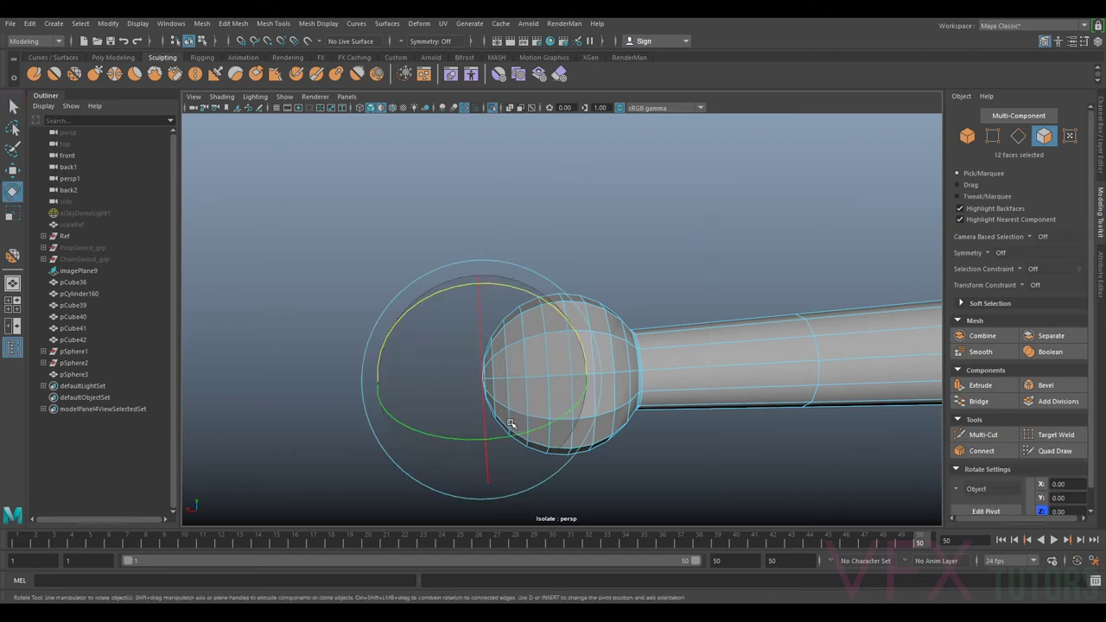
pyautogui.press('Delete')
# Fill the open hole in the lever's ball end with a single face.
pyautogui.scroll(3, 501, 415)
pyautogui.keyDown('alt'); pyautogui.moveTo(475, 419); pyautogui.dragTo(579, 380); pyautogui.keyUp('alt')
pyautogui.moveTo(561, 283); pyautogui.dragTo(560, 259, button='right')
pyautogui.doubleClick(603, 324)
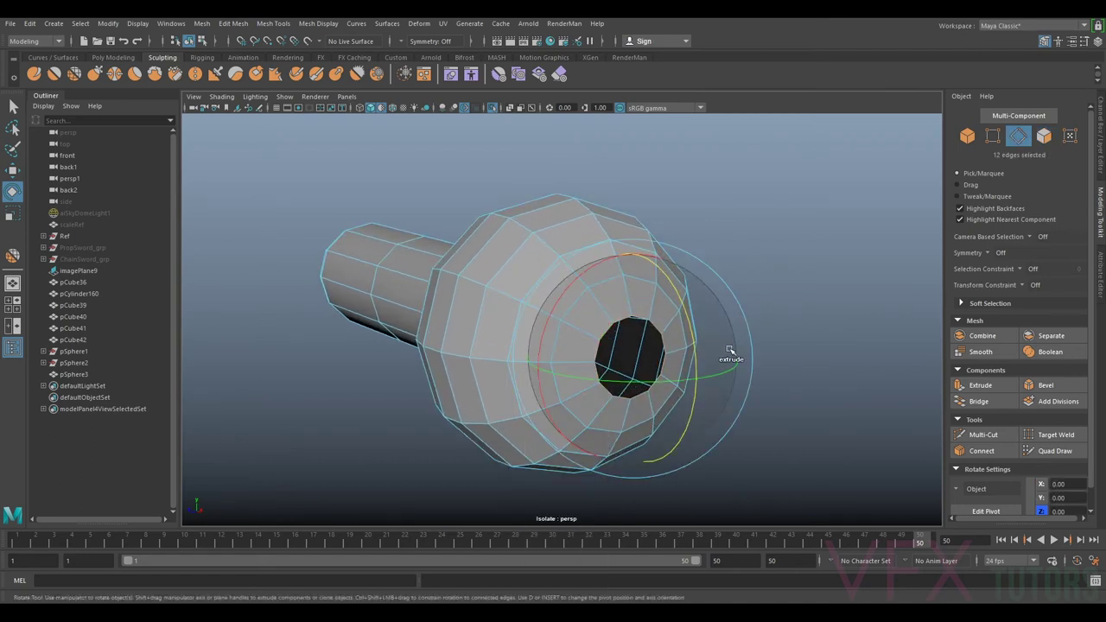
pyautogui.keyDown('shift'); pyautogui.moveTo(640, 316); pyautogui.dragTo(632, 468, button='right'); pyautogui.keyUp('shift')
# Cut the filled face on the ball end into a grid with Multi-Cut, joining opposite border vertices.
pyautogui.click(990, 438)
pyautogui.keyDown('alt'); pyautogui.moveTo(914, 423); pyautogui.dragTo(751, 386); pyautogui.keyUp('alt')
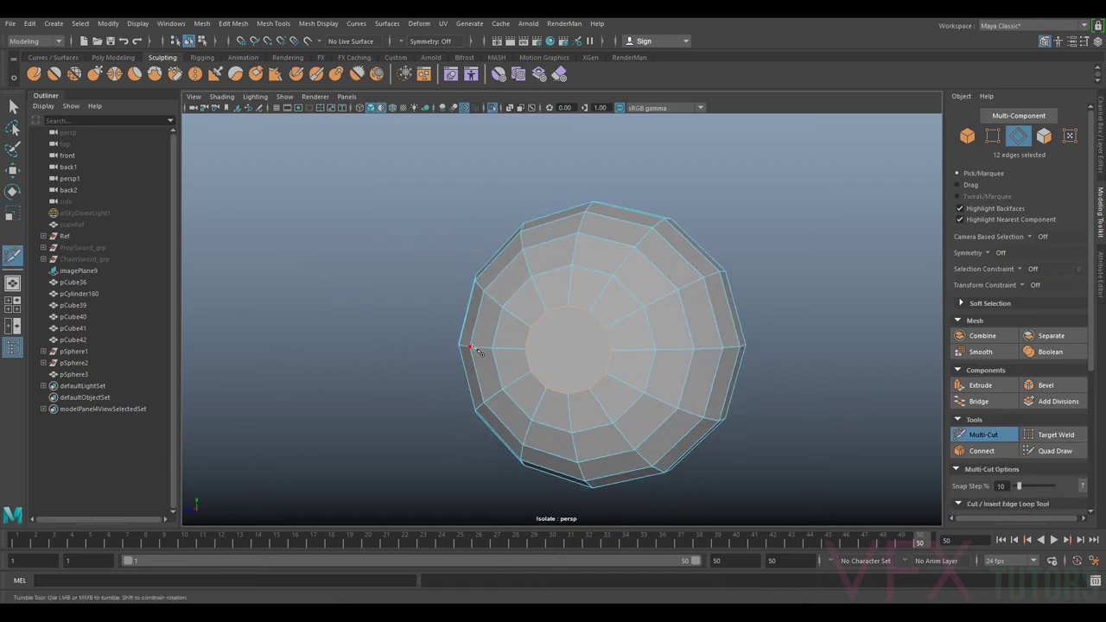
pyautogui.rightClick(611, 350)
pyautogui.click(546, 311)
pyautogui.click(567, 307)
pyautogui.click(966, 434)
# Return the lever to object selection with smooth preview on and inspect its overall shape.
pyautogui.scroll(-3, 723, 379)
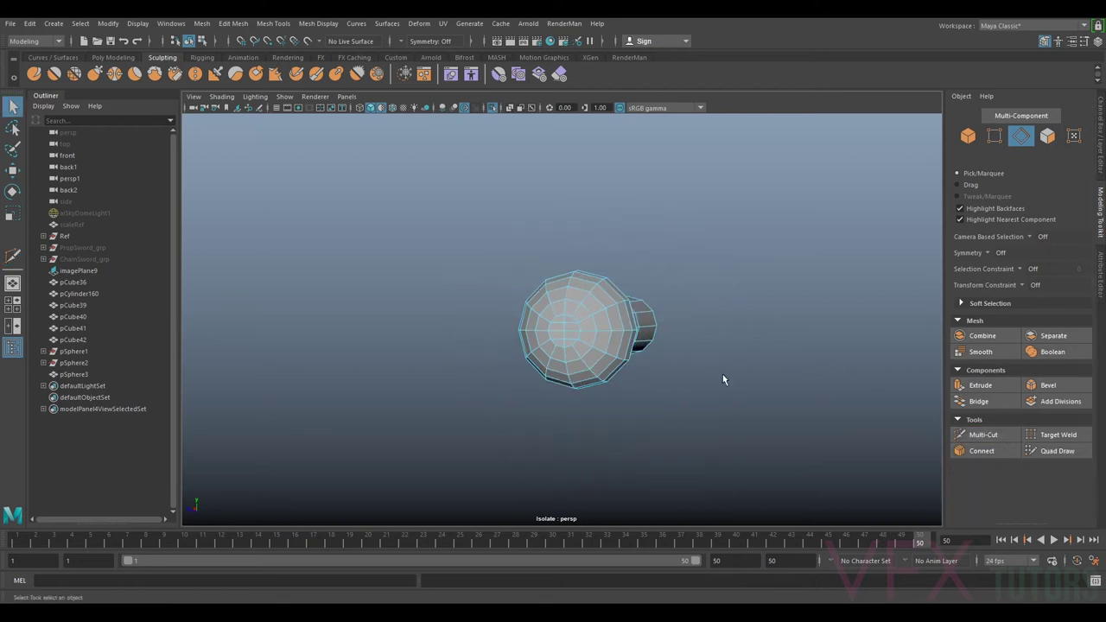
pyautogui.keyDown('alt'); pyautogui.moveTo(723, 380); pyautogui.dragTo(792, 400); pyautogui.keyUp('alt')
pyautogui.keyDown('alt'); pyautogui.moveTo(597, 375); pyautogui.dragTo(686, 380, button='middle'); pyautogui.keyUp('alt')
pyautogui.keyDown('alt'); pyautogui.moveTo(685, 380); pyautogui.dragTo(597, 368, button='right'); pyautogui.keyUp('alt')
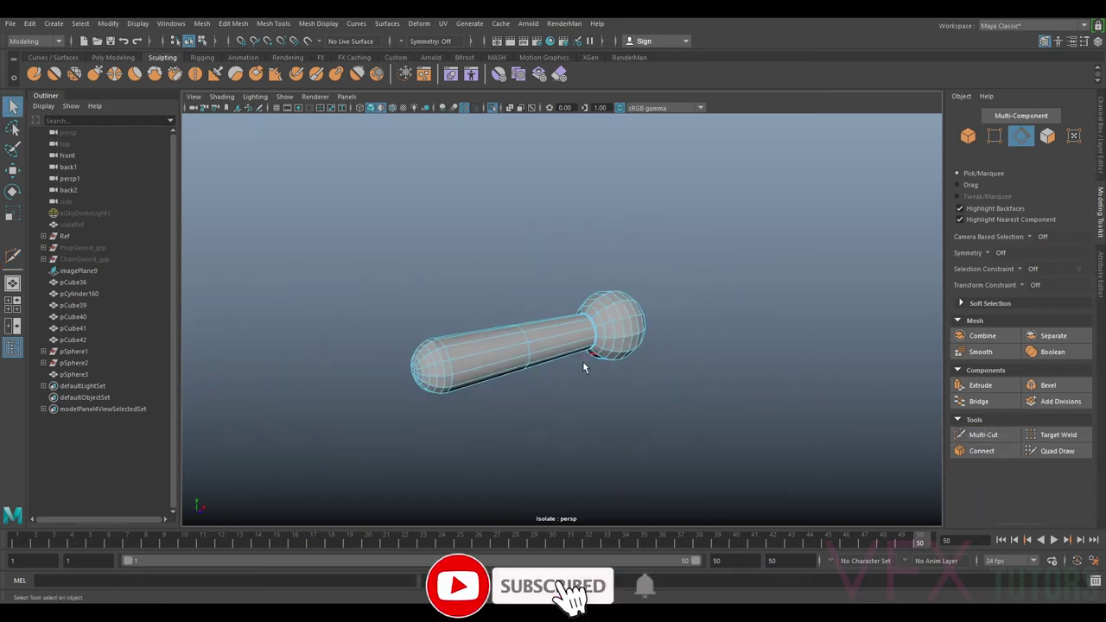
pyautogui.moveTo(628, 323); pyautogui.dragTo(674, 268, button='right')
pyautogui.click(707, 339)
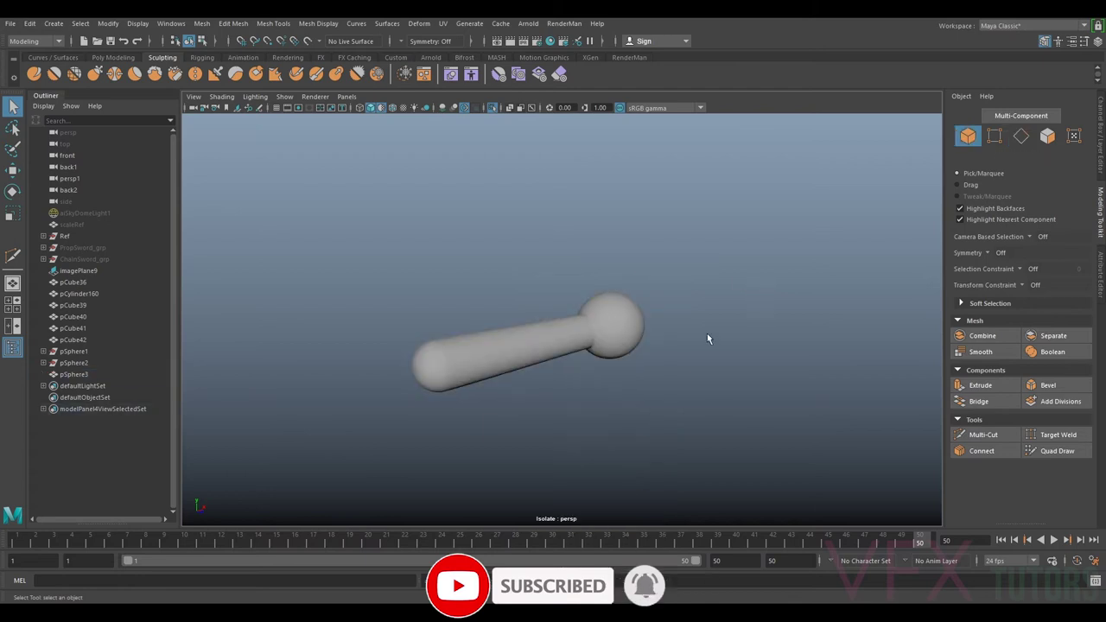
pyautogui.keyDown('alt'); pyautogui.moveTo(653, 345); pyautogui.dragTo(605, 350); pyautogui.keyUp('alt')
# Turn off isolation and compare the whole switch with the reference image.
pyautogui.hotkey('ctrl', '1')
pyautogui.scroll(-5, 530, 432)
pyautogui.scroll(-5, 527, 398)
pyautogui.moveTo(543, 417)
pyautogui.keyDown('alt'); pyautogui.mouseDown()
pyautogui.moveTo(575, 419)
pyautogui.moveTo(563, 429)
pyautogui.moveTo(521, 424)
pyautogui.moveTo(548, 410)
pyautogui.mouseUp(); pyautogui.keyUp('alt')
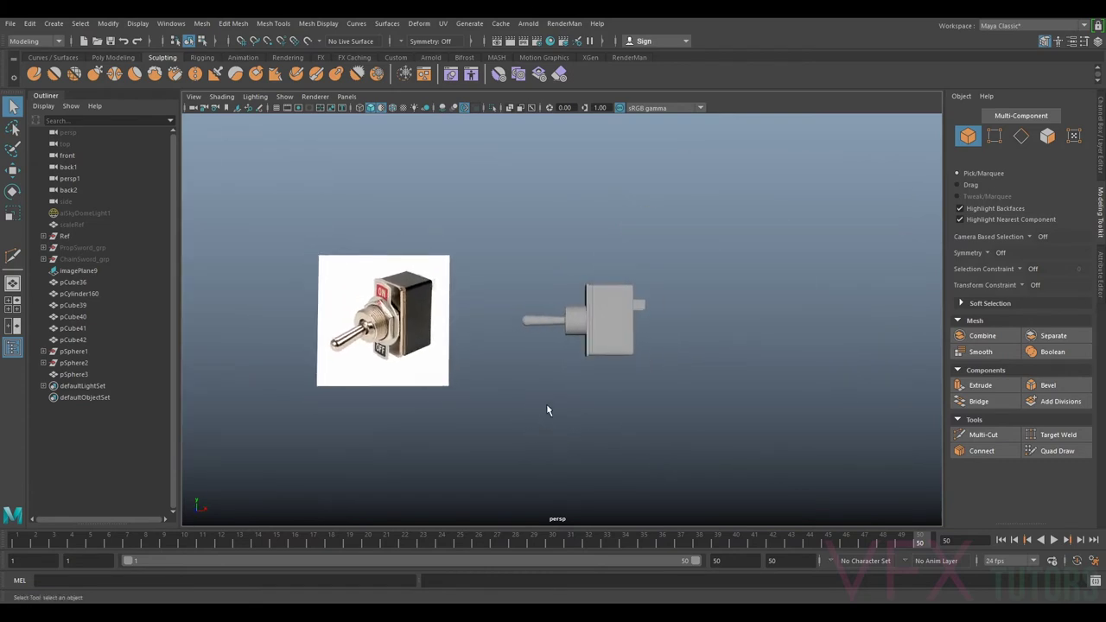
# Examine the modelled switch beside the reference image, comparing the lever, collar and housing to find missing parts.
pyautogui.scroll(4, 548, 409)
pyautogui.keyDown('alt'); pyautogui.moveTo(566, 335); pyautogui.dragTo(663, 327, button='middle'); pyautogui.keyUp('alt')
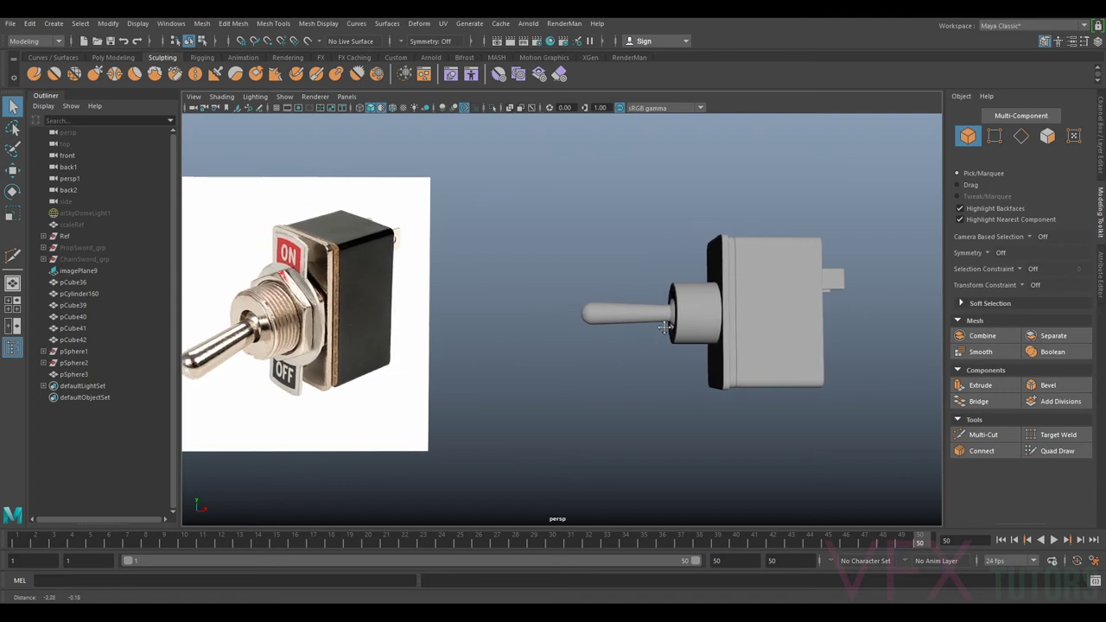
pyautogui.scroll(-2, 664, 327)
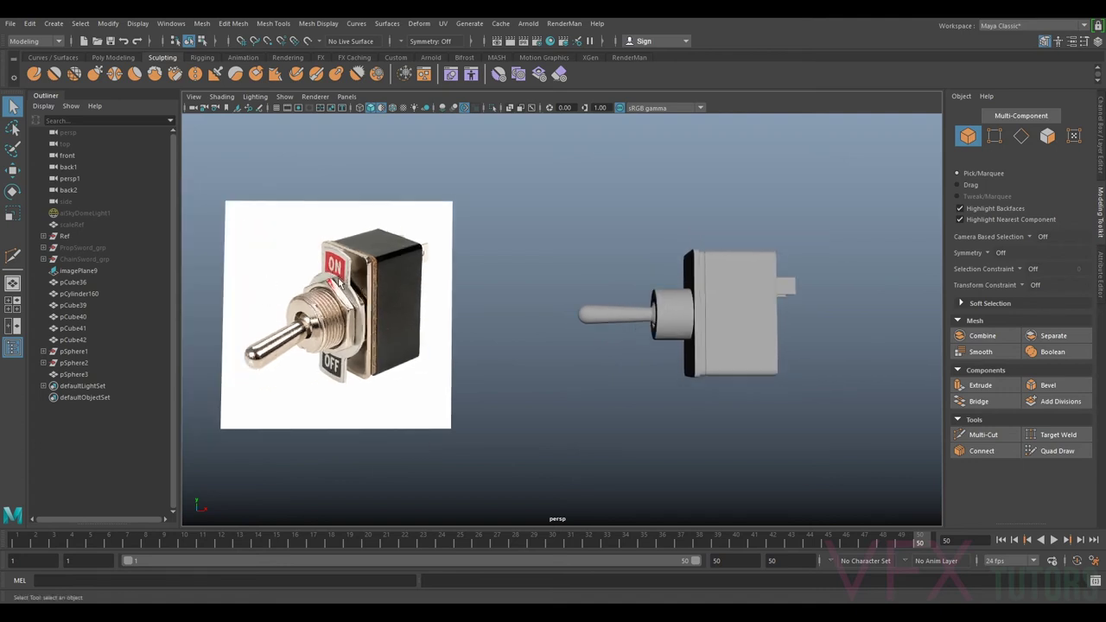
pyautogui.scroll(-4, 395, 345)
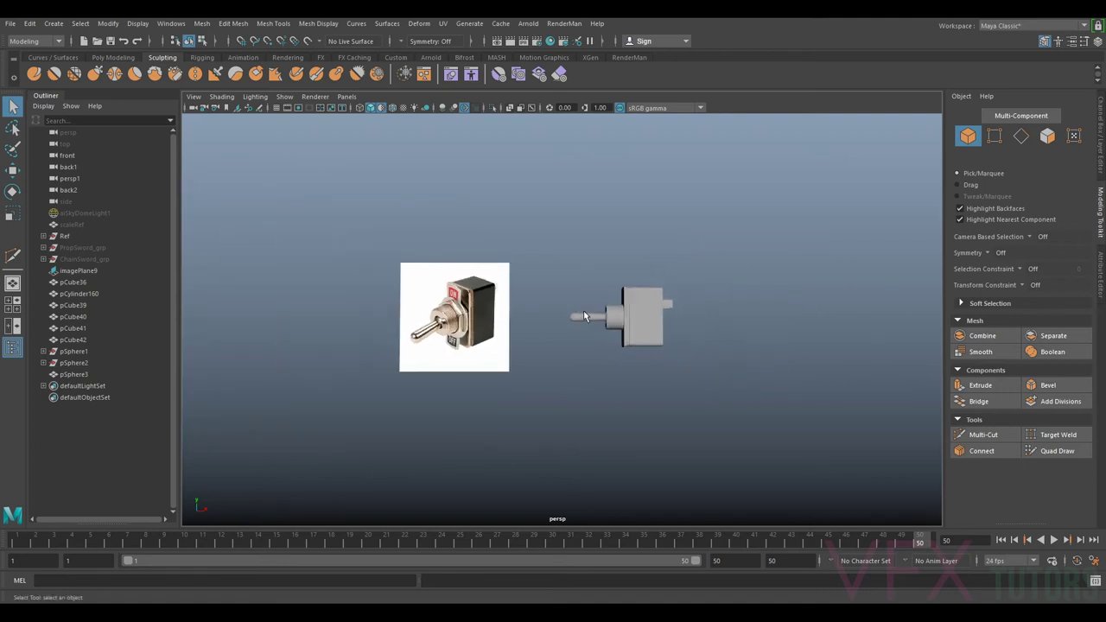
pyautogui.scroll(3, 568, 316)
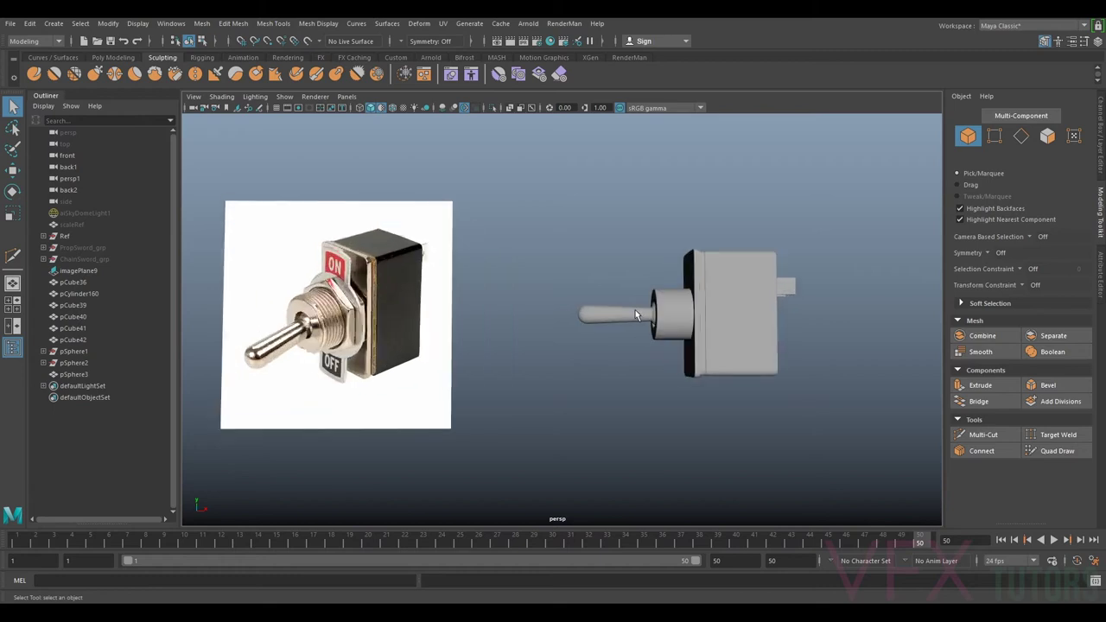
pyautogui.scroll(-3, 637, 320)
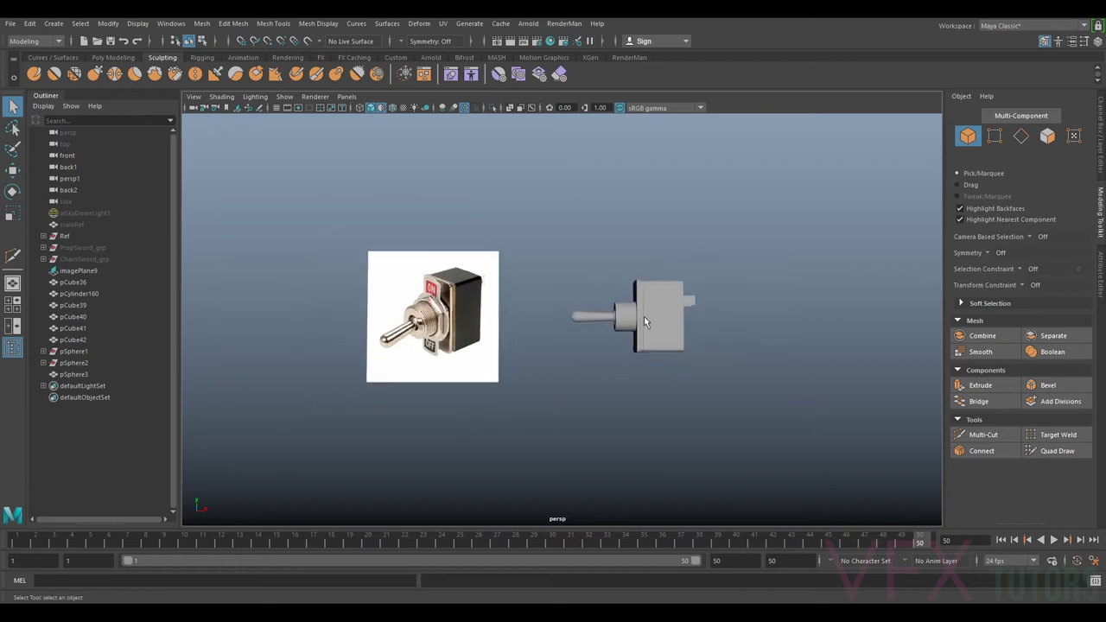
pyautogui.scroll(-3, 579, 294)
pyautogui.hotkey('ctrl', '1')
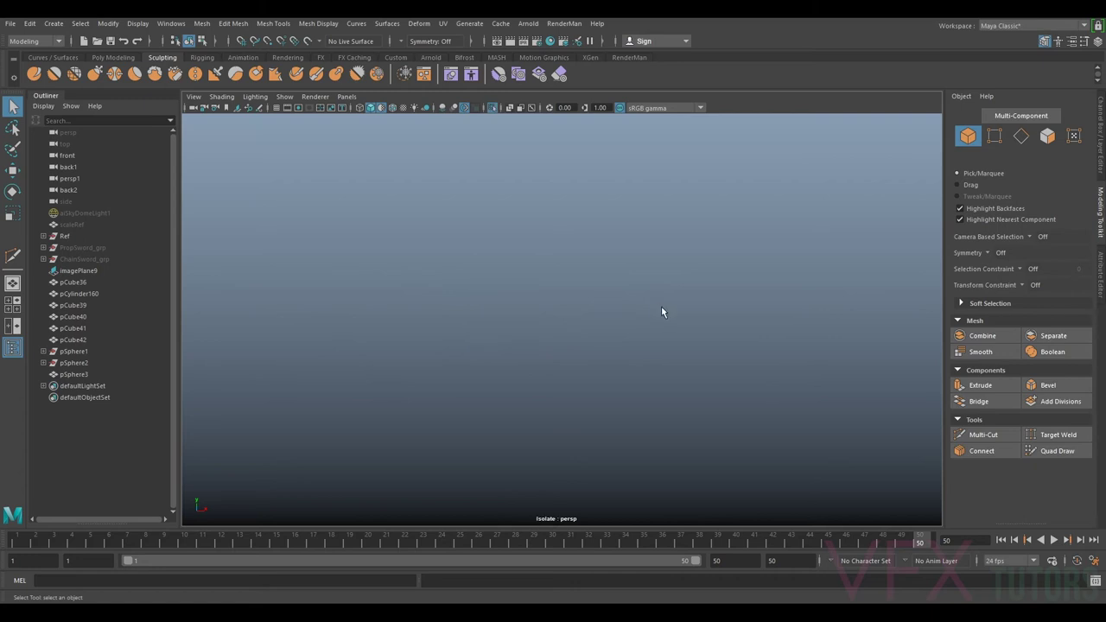
pyautogui.hotkey('ctrl', '1')
# Unhide the ChainSword_grp group.
pyautogui.click(95, 260)
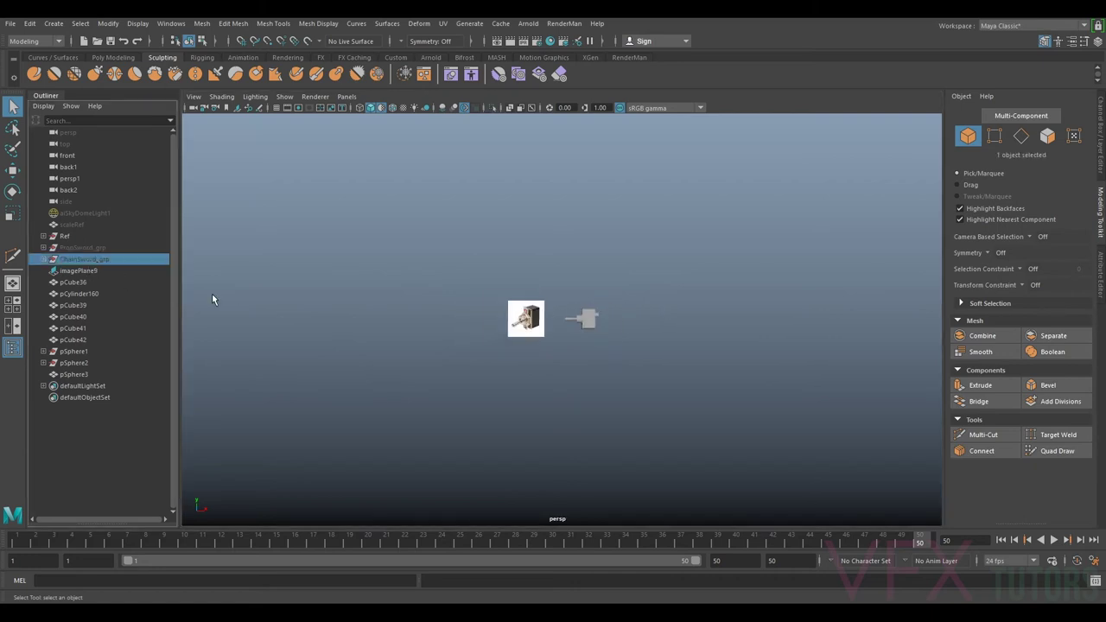
pyautogui.press('h')
pyautogui.scroll(6, 335, 343)
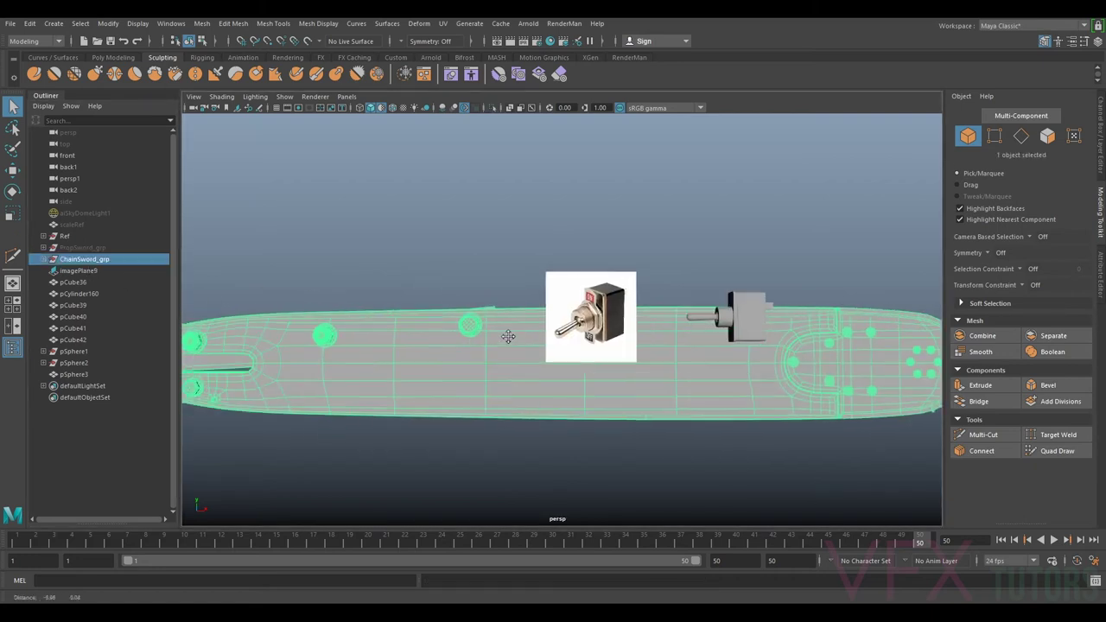
pyautogui.scroll(-5, 464, 306)
# Duplicate the hex nut from the chainsword blade's slot and move the copy beside the toggle switch.
pyautogui.keyDown('alt'); pyautogui.moveTo(890, 295); pyautogui.dragTo(622, 361); pyautogui.keyUp('alt')
pyautogui.click(689, 227)
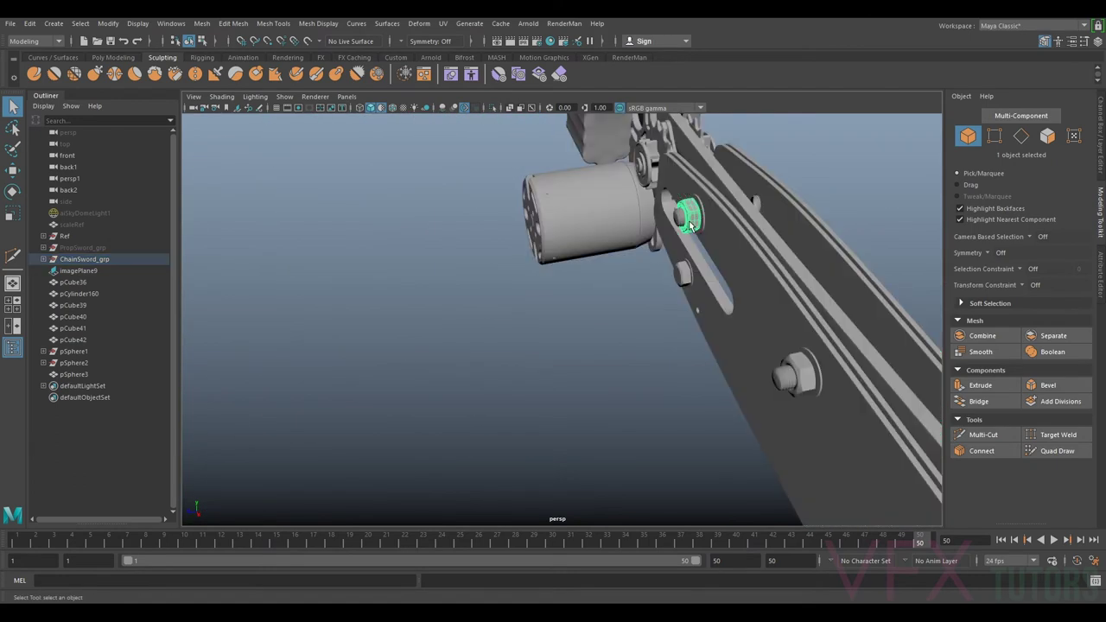
pyautogui.moveTo(649, 284)
pyautogui.keyDown('alt'); pyautogui.mouseDown()
pyautogui.moveTo(773, 271)
pyautogui.moveTo(658, 290)
pyautogui.mouseUp(); pyautogui.keyUp('alt')
pyautogui.press('w')
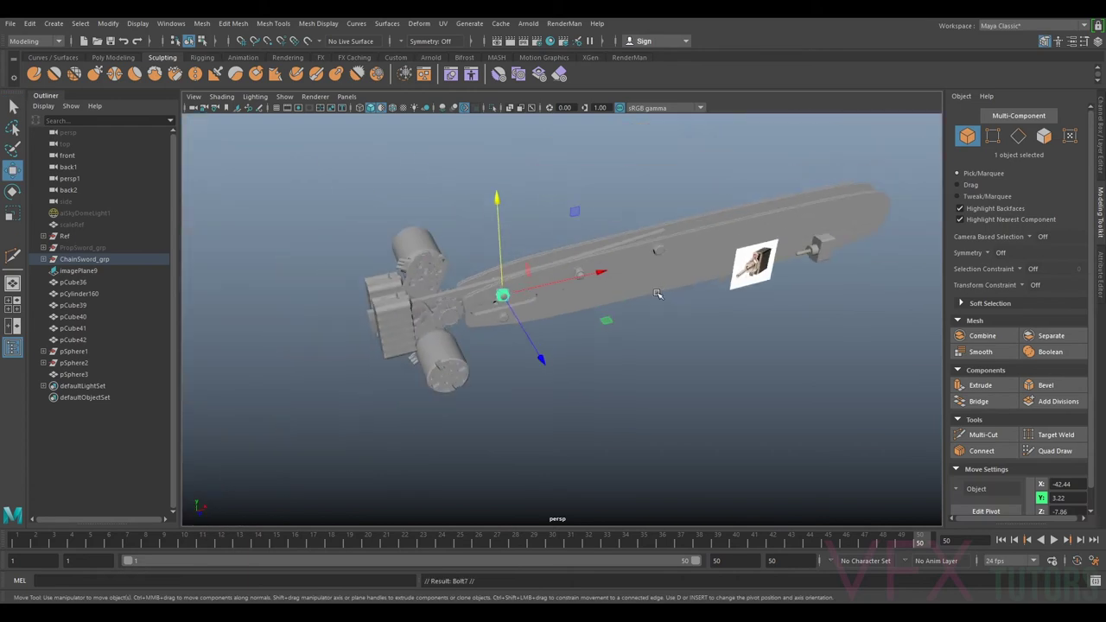
pyautogui.moveTo(540, 357); pyautogui.dragTo(864, 299)
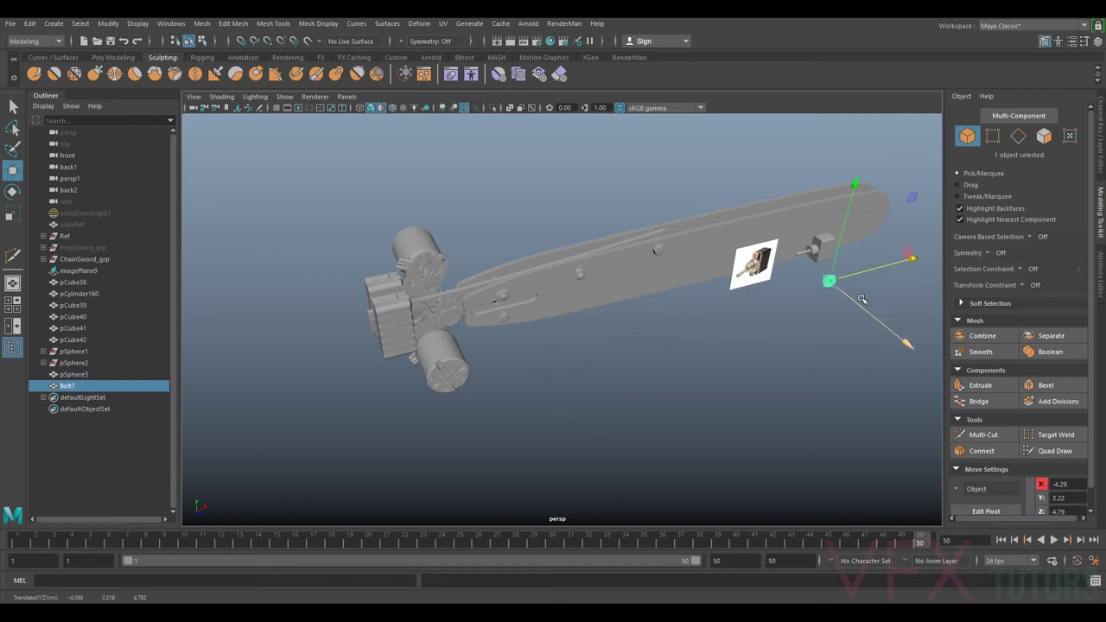
pyautogui.press('f')
pyautogui.scroll(-5, 724, 364)
pyautogui.keyDown('alt'); pyautogui.moveTo(724, 364); pyautogui.dragTo(699, 363); pyautogui.keyUp('alt')
# Turn off smooth preview on the copied nut and set its Rotate Y to 90.
pyautogui.press('1')
pyautogui.keyDown('alt'); pyautogui.moveTo(605, 384); pyautogui.dragTo(464, 347); pyautogui.keyUp('alt')
pyautogui.press('e')
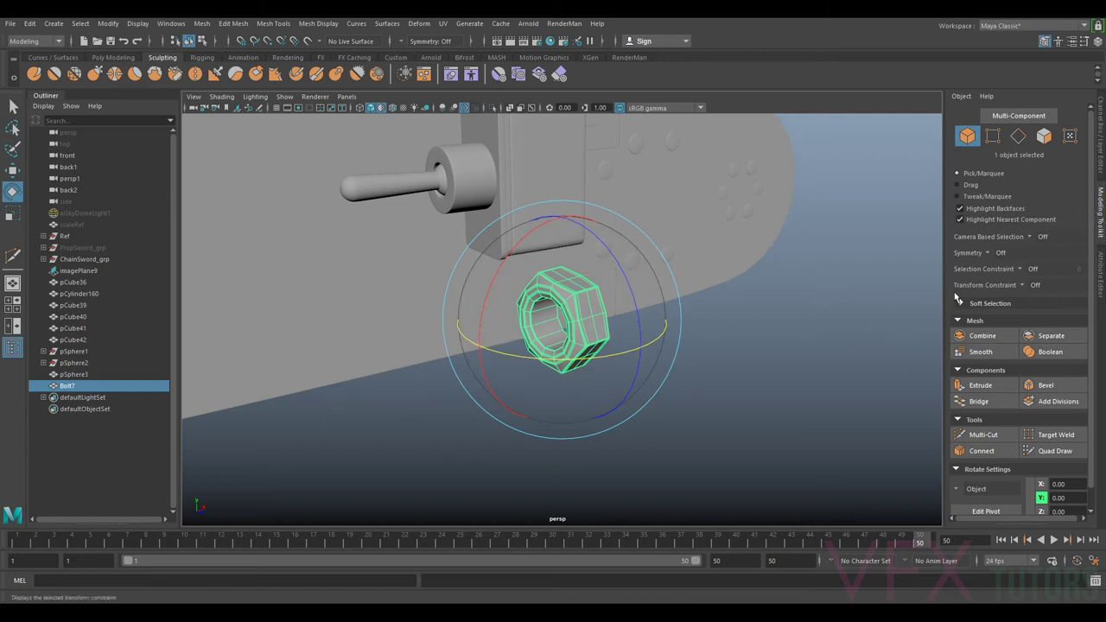
pyautogui.click(1099, 171)
pyautogui.doubleClick(1067, 165)
pyautogui.write('90')
pyautogui.press('Return')
pyautogui.press('w')
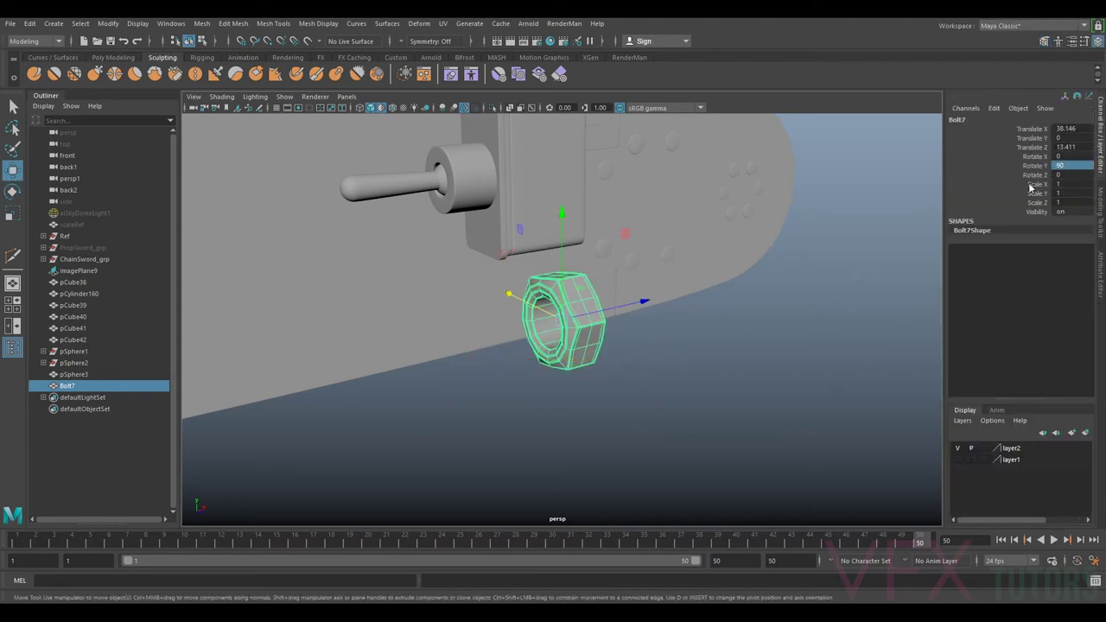
# Move the nut onto the switch's collar, in front of the housing plate.
pyautogui.keyDown('alt'); pyautogui.moveTo(466, 297); pyautogui.dragTo(397, 309); pyautogui.keyUp('alt')
pyautogui.keyDown('alt'); pyautogui.moveTo(444, 389); pyautogui.dragTo(511, 367); pyautogui.keyUp('alt')
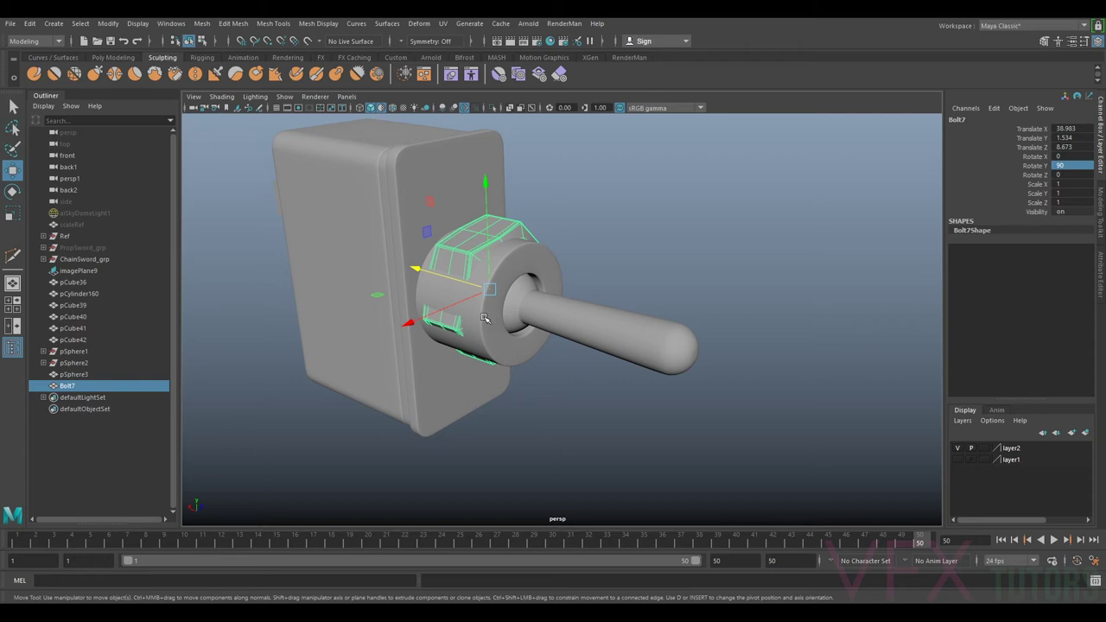
pyautogui.press('v')
pyautogui.moveTo(452, 305); pyautogui.dragTo(553, 251)
pyautogui.keyDown('alt'); pyautogui.moveTo(553, 250); pyautogui.dragTo(524, 298, button='middle'); pyautogui.keyUp('alt')
pyautogui.keyDown('alt'); pyautogui.moveTo(524, 298); pyautogui.dragTo(559, 301, button='right'); pyautogui.keyUp('alt')
pyautogui.keyDown('alt'); pyautogui.moveTo(558, 301); pyautogui.dragTo(533, 304); pyautogui.keyUp('alt')
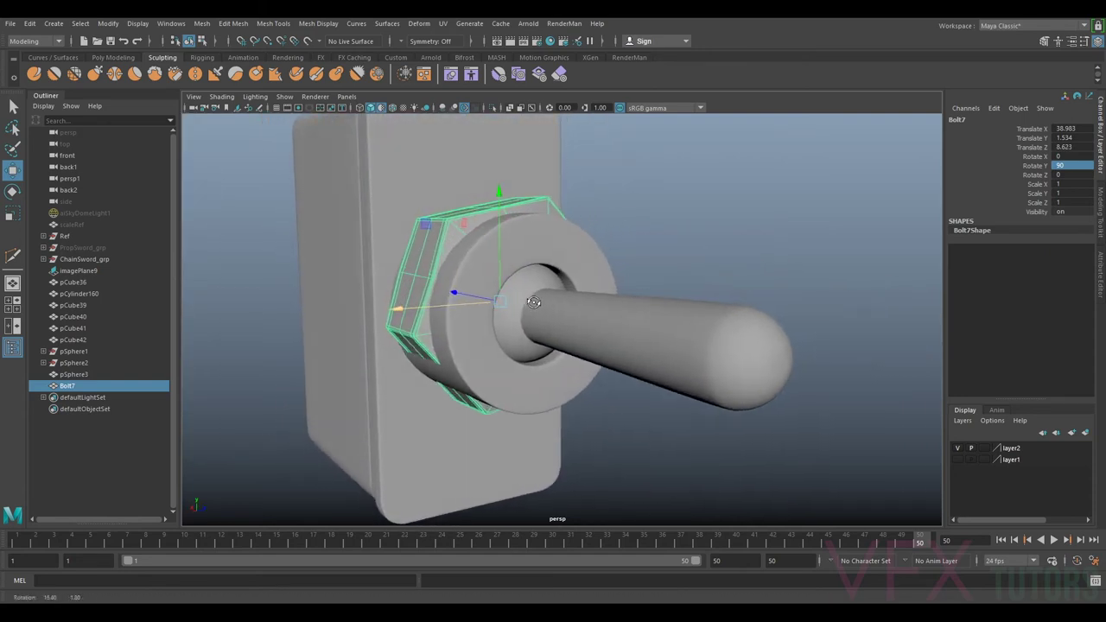
# Align the nut with the lever by applying a Point constraint between them from the Rigging menu set.
pyautogui.keyDown('shift'); pyautogui.click(442, 230); pyautogui.keyUp('shift')
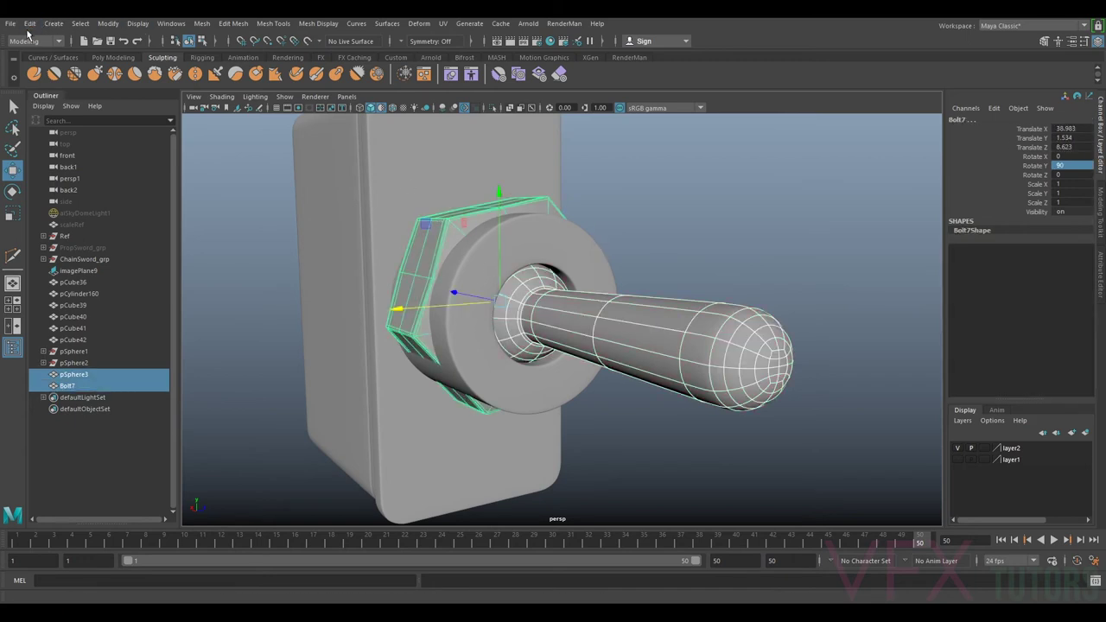
pyautogui.click(35, 41)
pyautogui.click(30, 62)
pyautogui.click(292, 24)
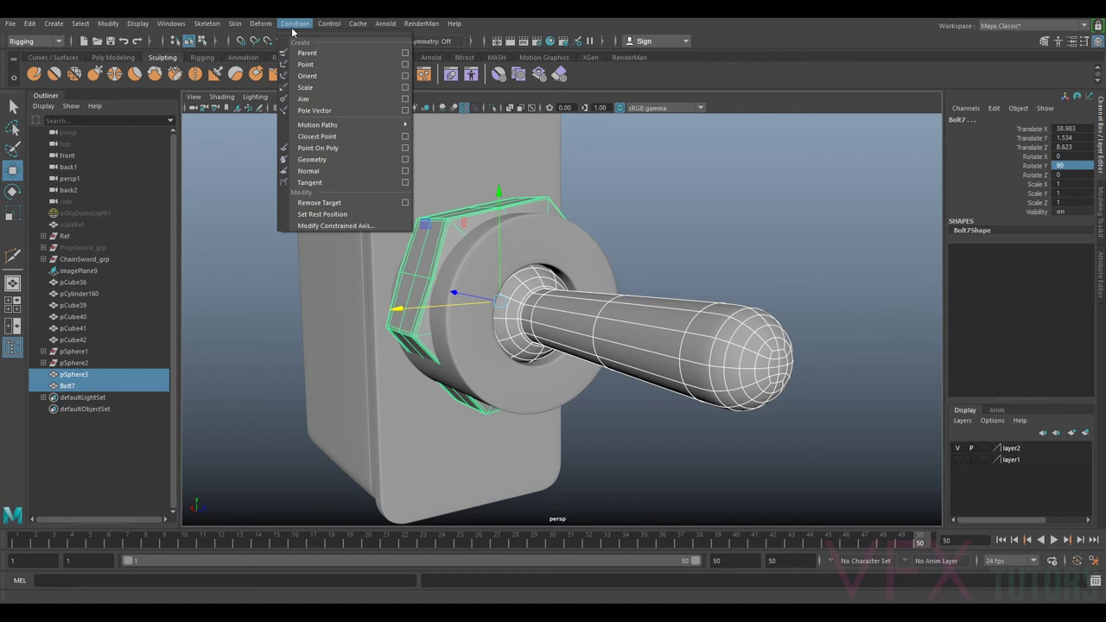
pyautogui.click(306, 63)
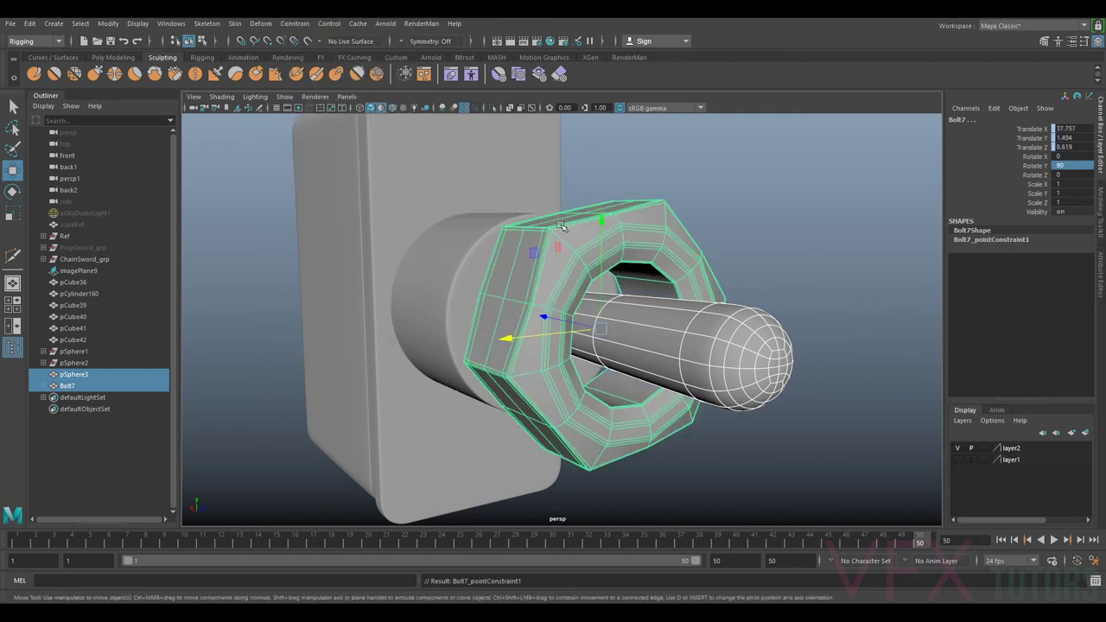
# Delete the nut's point constraint and slide the nut back along the collar toward the housing plate.
pyautogui.click(527, 261)
pyautogui.click(43, 386)
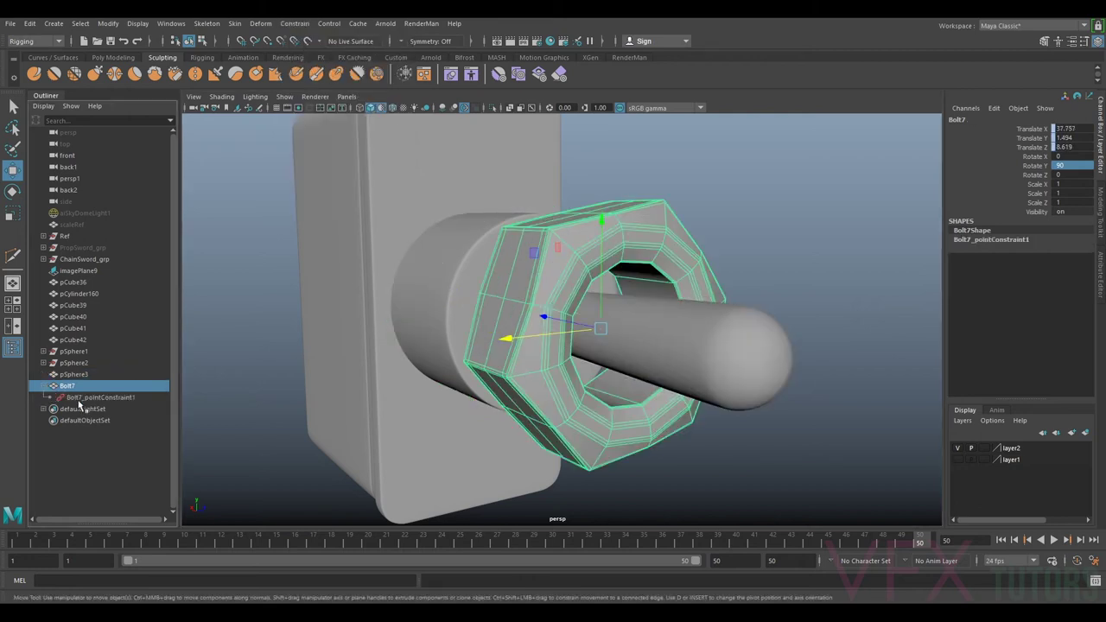
pyautogui.click(77, 401)
pyautogui.press('Delete')
pyautogui.click(547, 293)
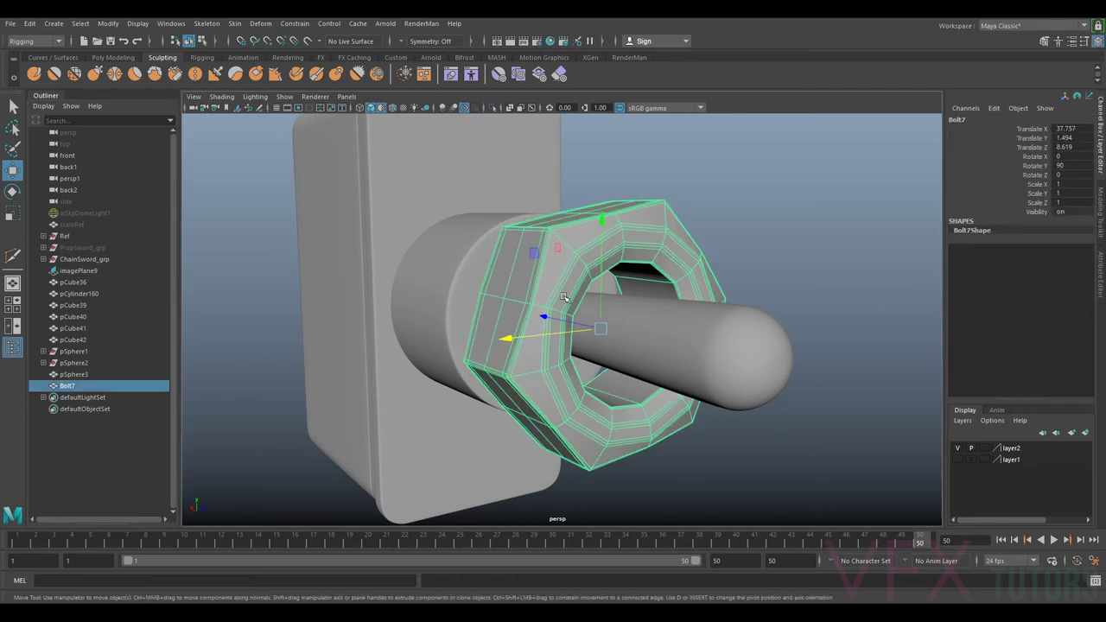
pyautogui.moveTo(568, 325); pyautogui.dragTo(466, 320)
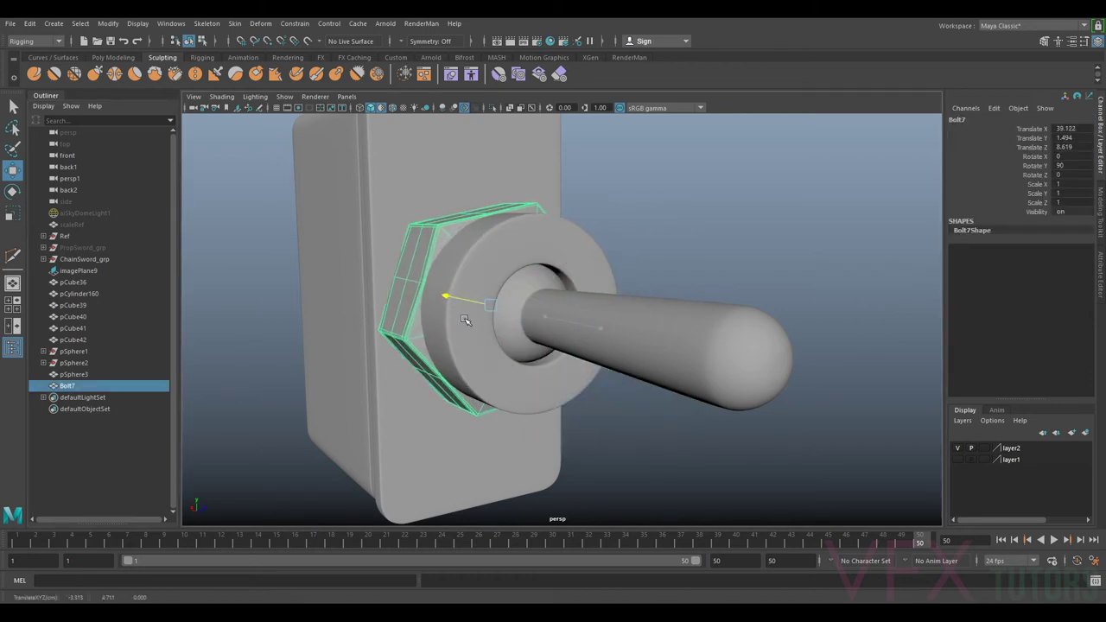
# Rotate the nut around the collar's axis until one corner points straight up, with Rotate Y at about 71.7.
pyautogui.keyDown('alt'); pyautogui.moveTo(691, 321); pyautogui.dragTo(548, 319); pyautogui.keyUp('alt')
pyautogui.keyDown('alt'); pyautogui.moveTo(548, 318); pyautogui.dragTo(518, 319, button='right'); pyautogui.keyUp('alt')
pyautogui.keyDown('alt'); pyautogui.moveTo(567, 329); pyautogui.dragTo(754, 339, button='middle'); pyautogui.keyUp('alt')
pyautogui.moveTo(755, 339)
pyautogui.keyDown('alt'); pyautogui.mouseDown()
pyautogui.moveTo(744, 339)
pyautogui.moveTo(768, 341)
pyautogui.moveTo(758, 343)
pyautogui.mouseUp(); pyautogui.keyUp('alt')
pyautogui.scroll(3, 752, 330)
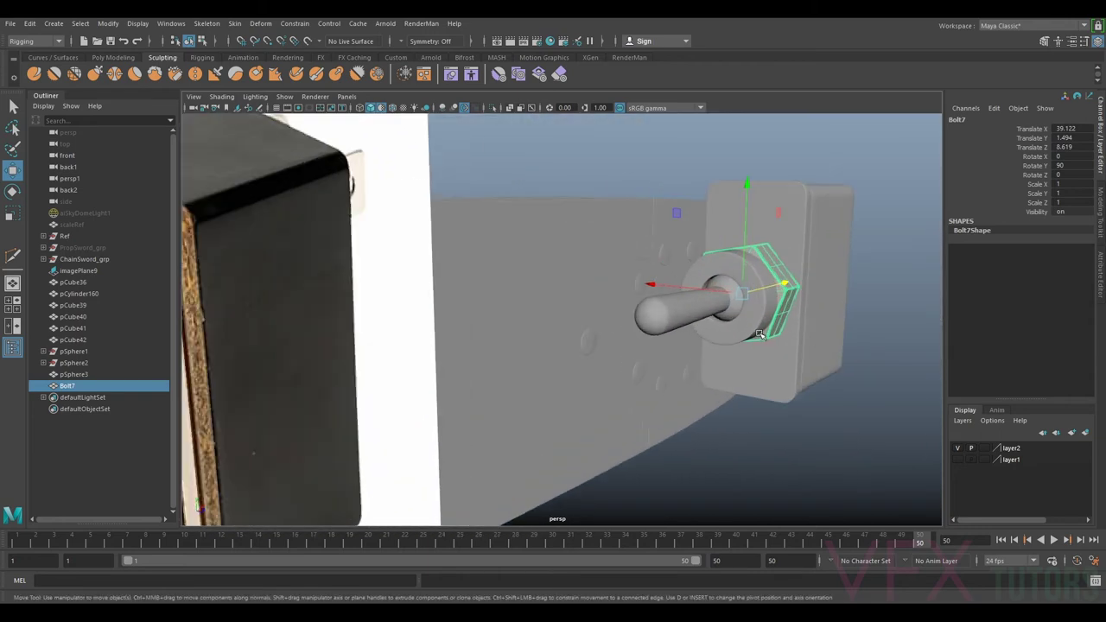
pyautogui.scroll(-2, 749, 325)
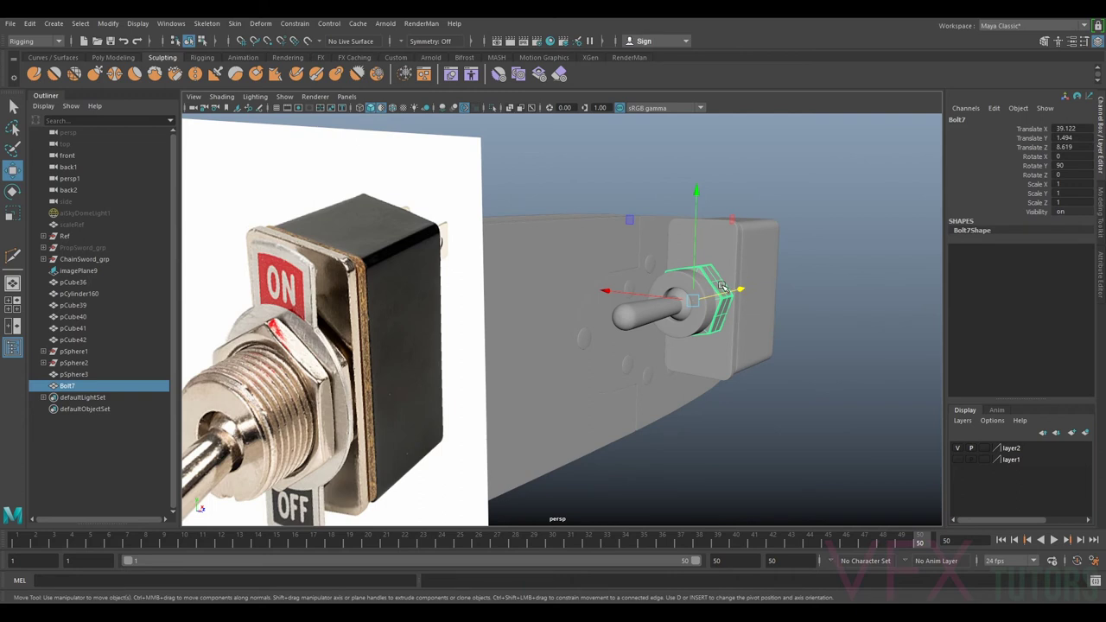
pyautogui.press('e')
pyautogui.moveTo(805, 265); pyautogui.dragTo(778, 248)
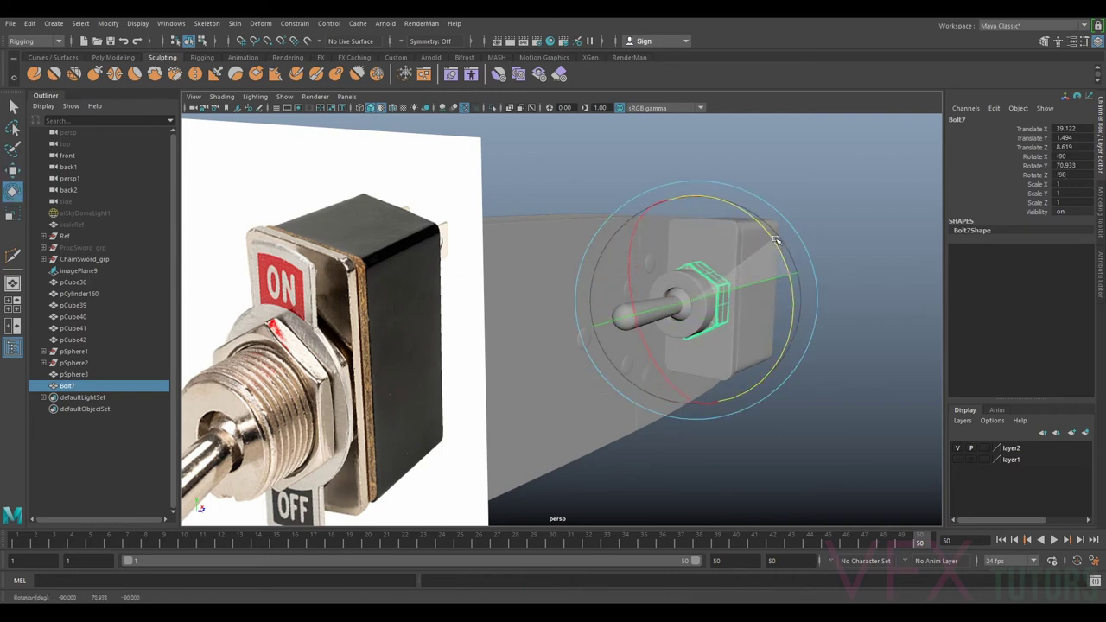
pyautogui.keyDown('alt'); pyautogui.moveTo(776, 240); pyautogui.dragTo(761, 303); pyautogui.keyUp('alt')
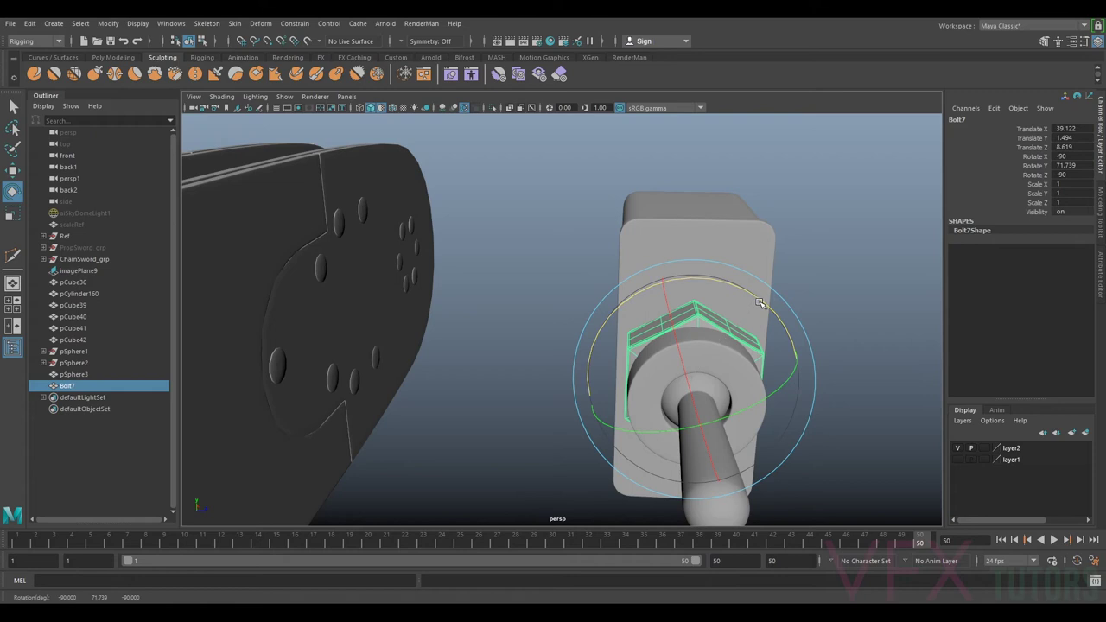
# Scale the nut up uniformly to about 1.108 so it encloses the collar.
pyautogui.press('r')
pyautogui.moveTo(691, 378); pyautogui.dragTo(706, 385)
pyautogui.scroll(-3, 706, 385)
pyautogui.keyDown('alt'); pyautogui.moveTo(834, 400); pyautogui.dragTo(692, 380); pyautogui.keyUp('alt')
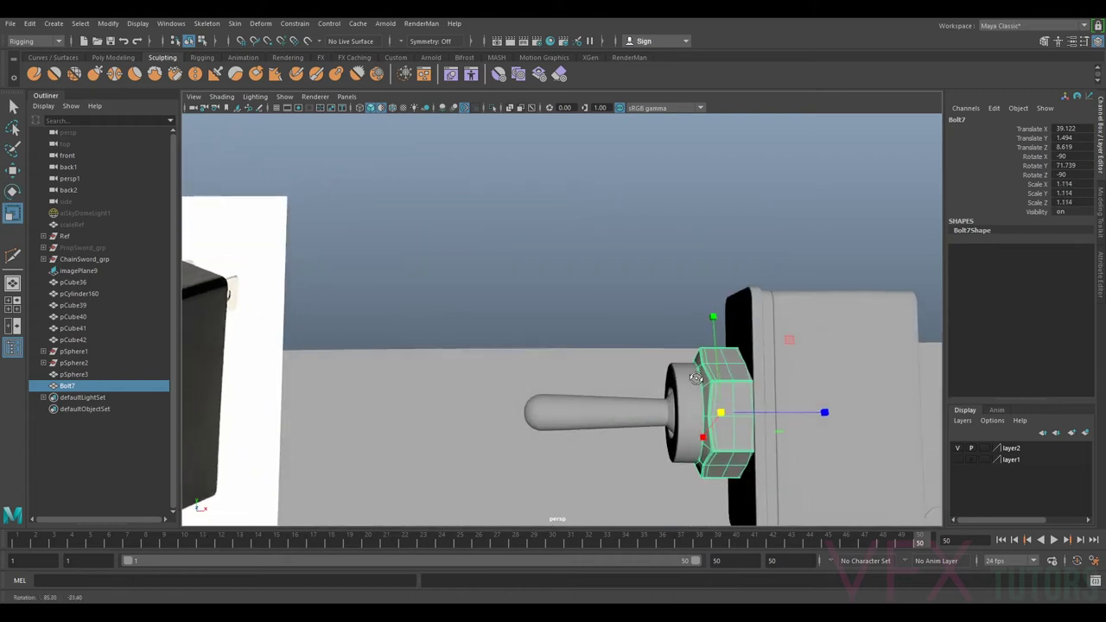
pyautogui.scroll(-2, 701, 378)
pyautogui.keyDown('alt'); pyautogui.moveTo(706, 376); pyautogui.dragTo(726, 373, button='middle'); pyautogui.keyUp('alt')
pyautogui.keyDown('alt'); pyautogui.moveTo(787, 373); pyautogui.dragTo(779, 332); pyautogui.keyUp('alt')
pyautogui.scroll(3, 763, 374)
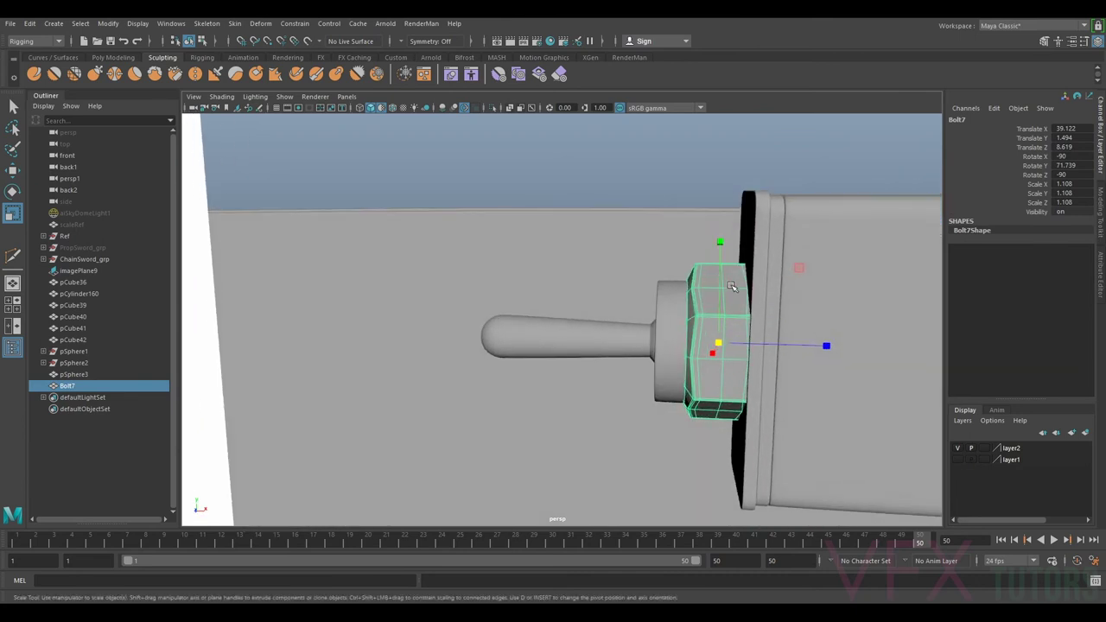
# Delete the middle edge loop running around the nut's outer sides.
pyautogui.rightClick(731, 286)
pyautogui.click(723, 267)
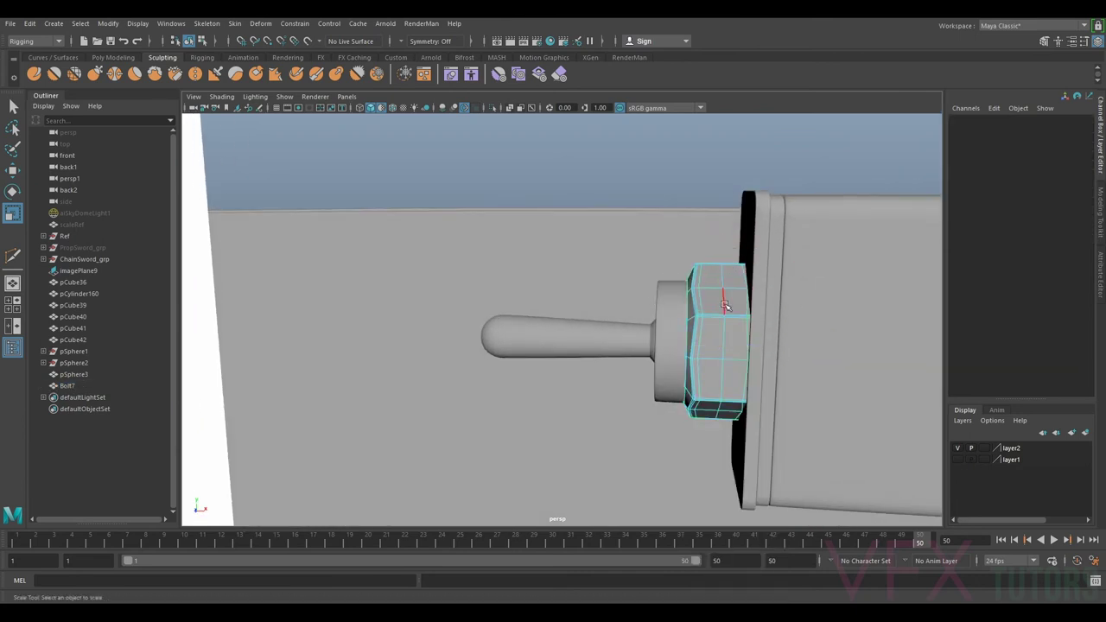
pyautogui.doubleClick(724, 300)
pyautogui.press('Delete')
# Try to thin the whole nut by scaling it along its Z axis to about 0.385.
pyautogui.moveTo(729, 305); pyautogui.dragTo(667, 257, button='right')
pyautogui.moveTo(643, 382); pyautogui.dragTo(710, 471)
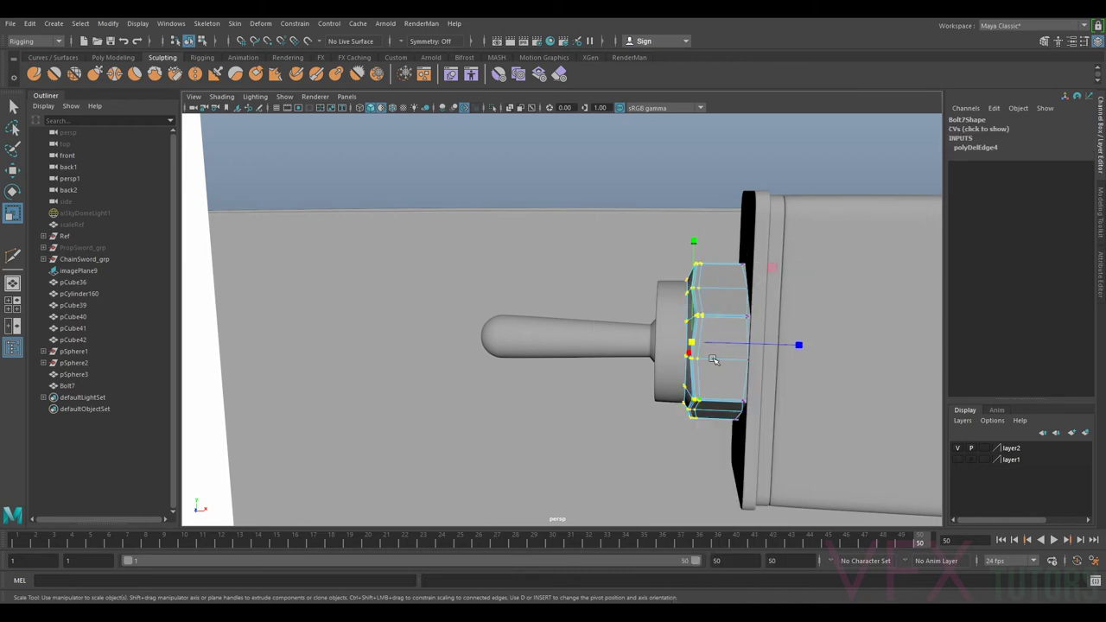
pyautogui.scroll(3, 759, 318)
pyautogui.moveTo(759, 318); pyautogui.dragTo(782, 309, button='right')
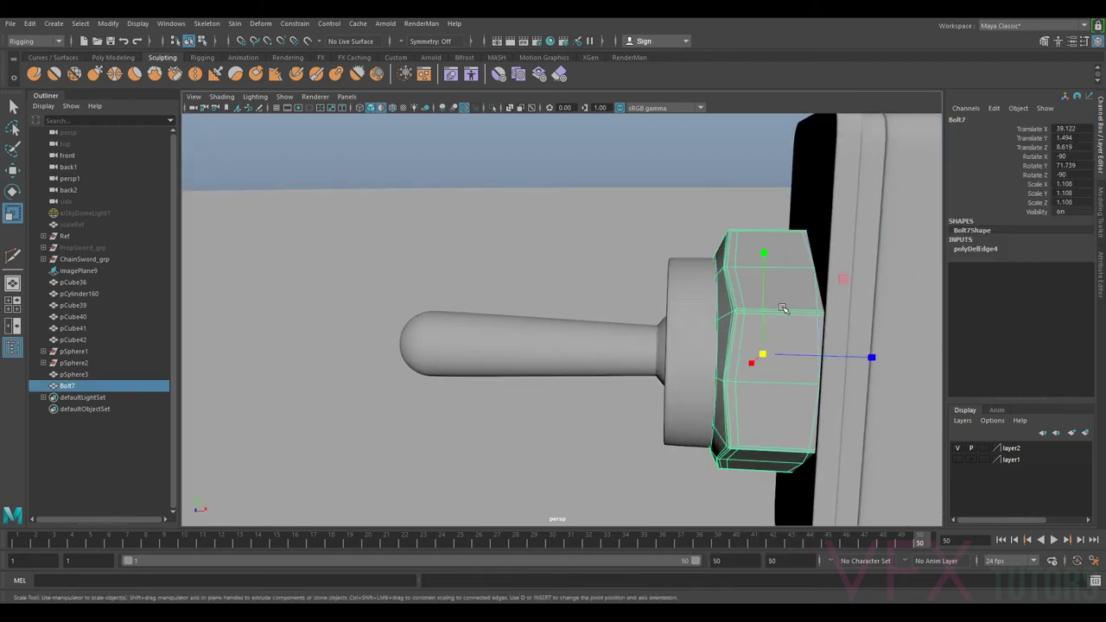
pyautogui.moveTo(874, 359); pyautogui.dragTo(798, 355)
pyautogui.scroll(3, 777, 302)
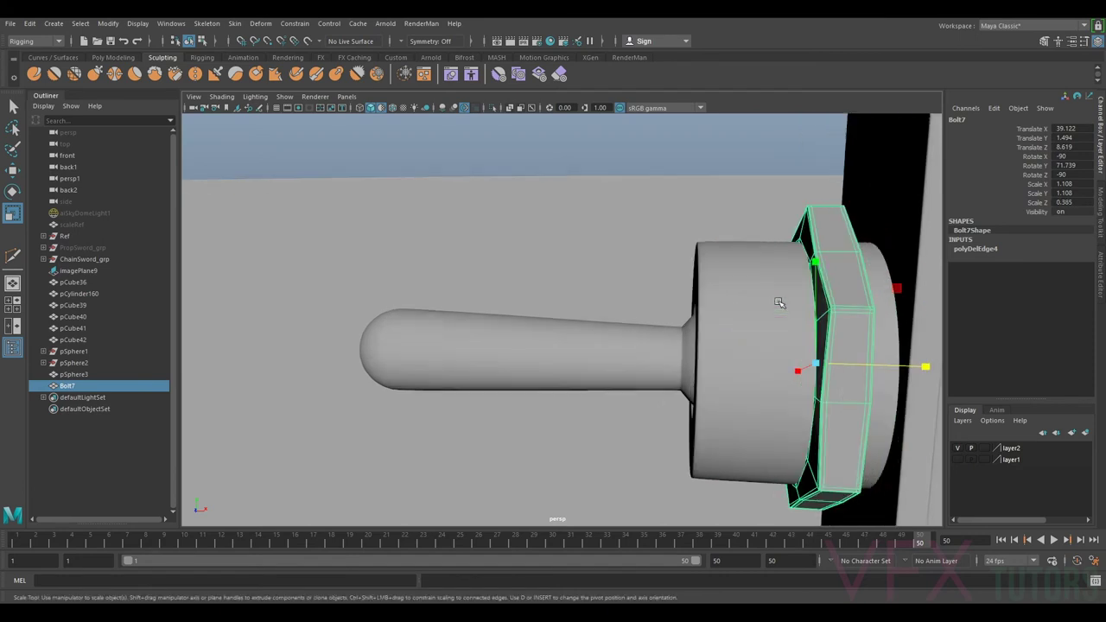
pyautogui.hotkey('ctrl', 'z')
pyautogui.scroll(-3, 876, 334)
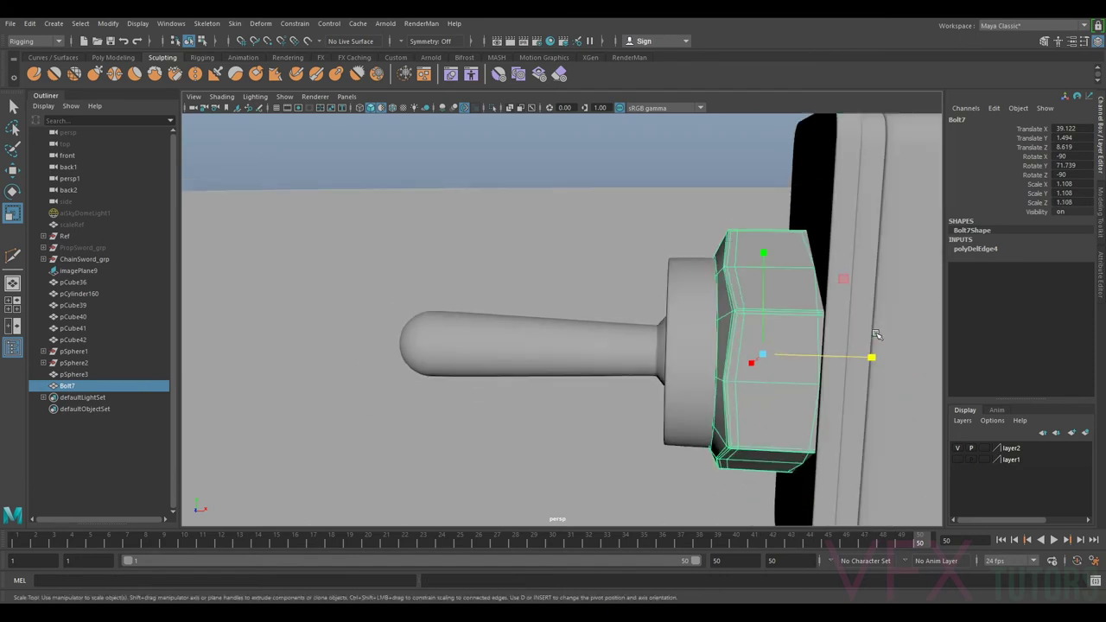
# Thin the nut by moving its front-side vertices back along the collar toward the housing plate.
pyautogui.moveTo(749, 338); pyautogui.dragTo(695, 297, button='right')
pyautogui.moveTo(579, 172); pyautogui.dragTo(745, 505)
pyautogui.press('w')
pyautogui.moveTo(778, 356); pyautogui.dragTo(740, 349)
pyautogui.scroll(-2, 827, 371)
pyautogui.scroll(-1, 794, 373)
pyautogui.moveTo(720, 343); pyautogui.dragTo(751, 308, button='right')
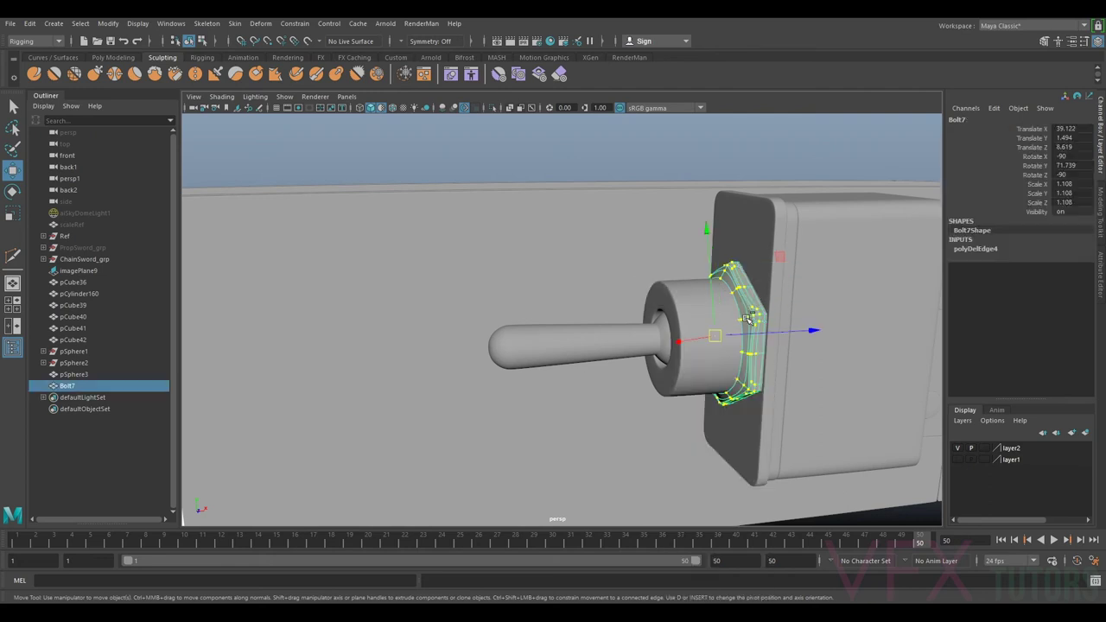
# Isolate the nut in its unsmoothed display and select the face loop lining its hole.
pyautogui.hotkey('ctrl', '1')
pyautogui.keyDown('alt'); pyautogui.moveTo(753, 331); pyautogui.dragTo(641, 324); pyautogui.keyUp('alt')
pyautogui.scroll(5, 737, 314)
pyautogui.press('1')
pyautogui.moveTo(646, 282); pyautogui.dragTo(648, 316, button='right')
pyautogui.scroll(3, 631, 332)
pyautogui.keyDown('alt'); pyautogui.moveTo(646, 410); pyautogui.dragTo(771, 410); pyautogui.keyUp('alt')
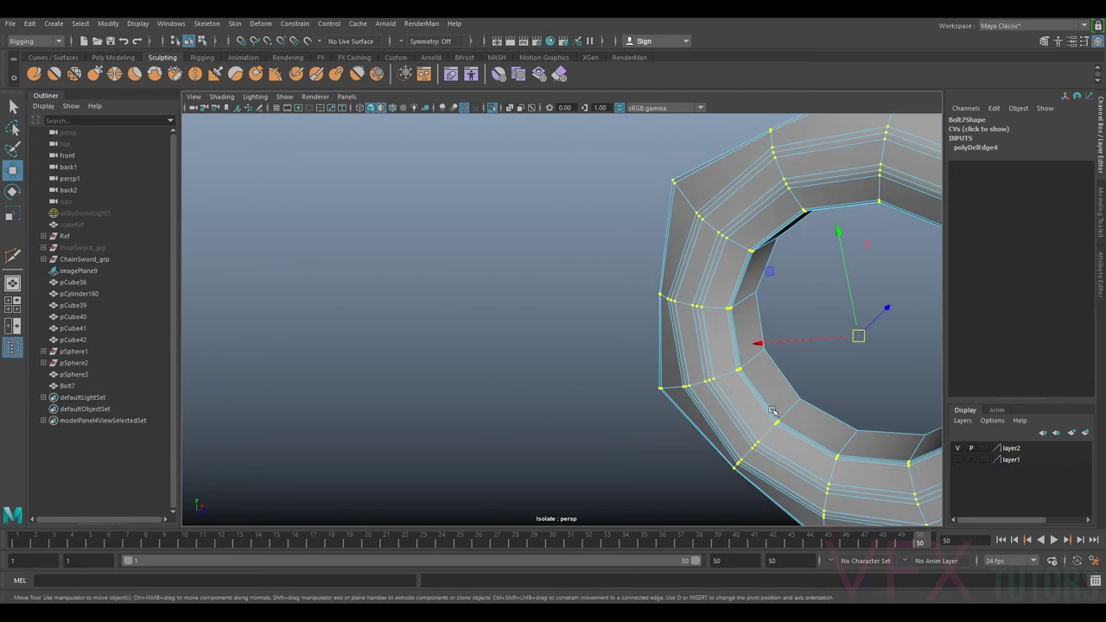
pyautogui.press('F11')
pyautogui.click(785, 396)
pyautogui.doubleClick(815, 416)
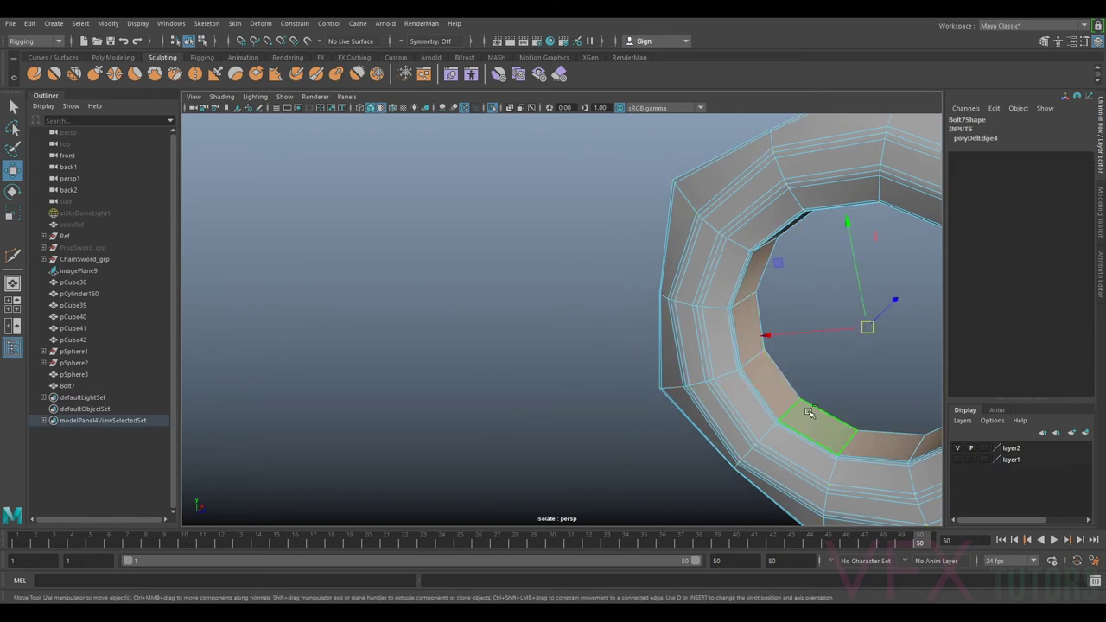
# Try to offset the faces lining the nut's hole with Transform Component.
pyautogui.keyDown('shift'); pyautogui.rightClick(800, 412); pyautogui.keyUp('shift')
pyautogui.keyDown('ctrl'); pyautogui.moveTo(841, 331); pyautogui.dragTo(891, 374, button='right'); pyautogui.keyUp('ctrl')
pyautogui.scroll(-4, 842, 368)
pyautogui.hotkey('shift', '.')
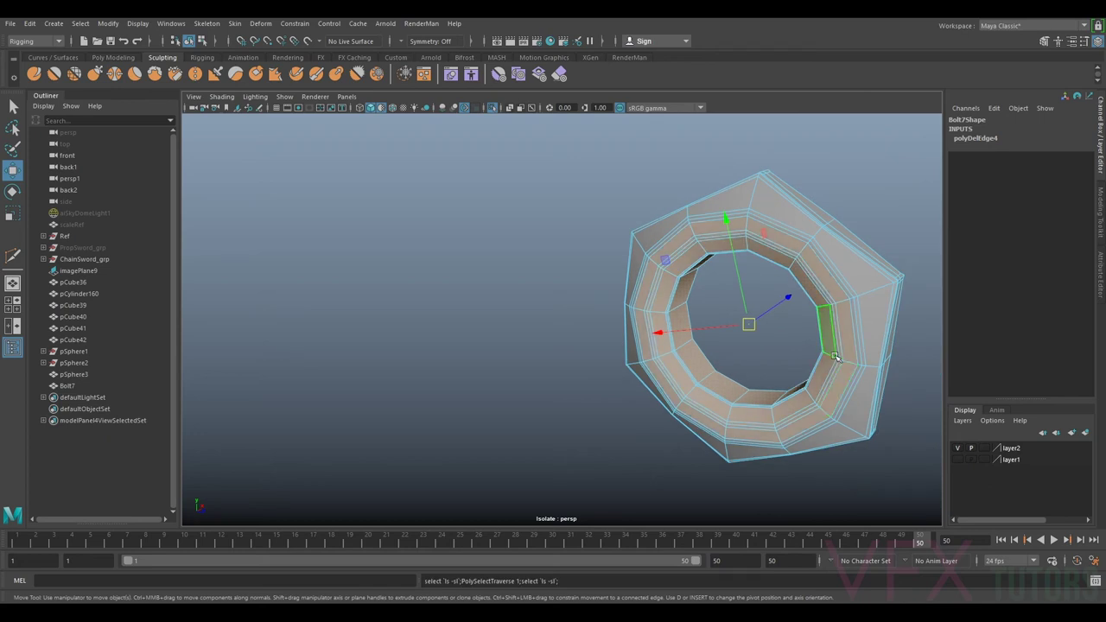
pyautogui.hotkey('ctrl', 'z')
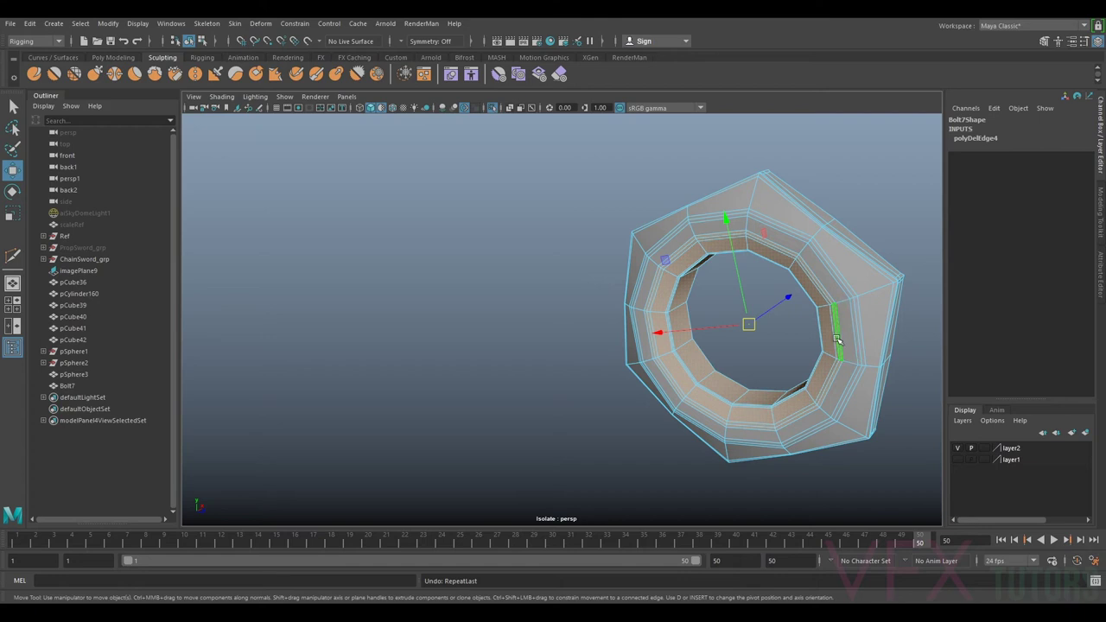
pyautogui.keyDown('shift'); pyautogui.moveTo(823, 317); pyautogui.dragTo(838, 520, button='right'); pyautogui.keyUp('shift')
pyautogui.keyDown('alt'); pyautogui.moveTo(755, 398); pyautogui.dragTo(804, 340); pyautogui.keyUp('alt')
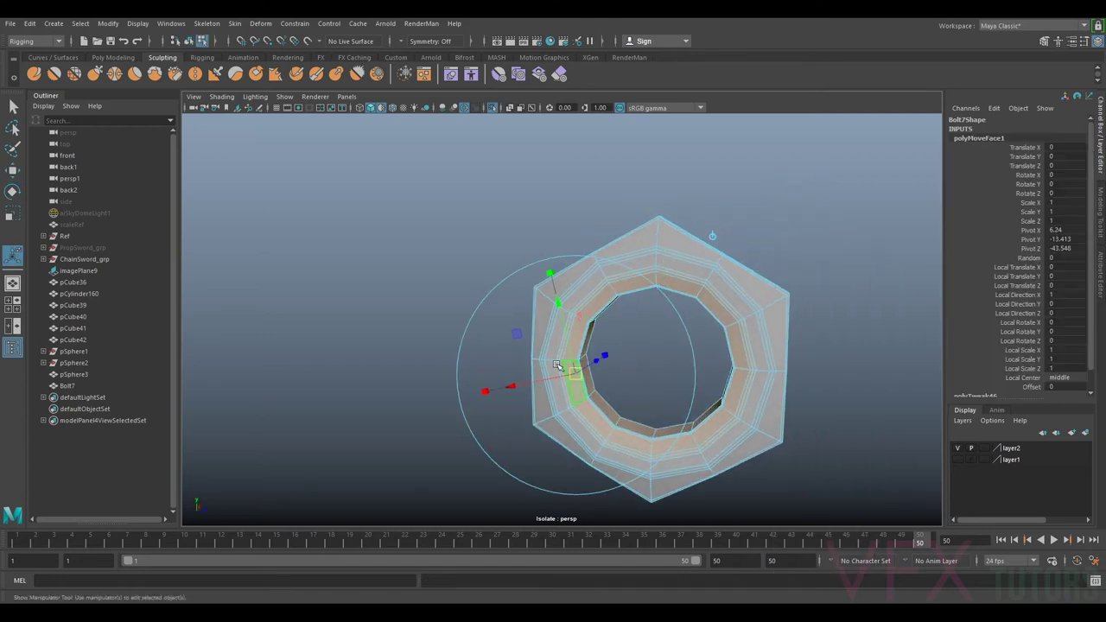
pyautogui.moveTo(545, 380); pyautogui.dragTo(553, 386)
pyautogui.hotkey('ctrl', 'z')
pyautogui.scroll(3, 650, 394)
pyautogui.keyDown('alt'); pyautogui.moveTo(649, 395); pyautogui.dragTo(722, 293); pyautogui.keyUp('alt')
pyautogui.click(886, 283)
pyautogui.keyDown('alt'); pyautogui.moveTo(673, 357); pyautogui.dragTo(704, 258, button='middle'); pyautogui.keyUp('alt')
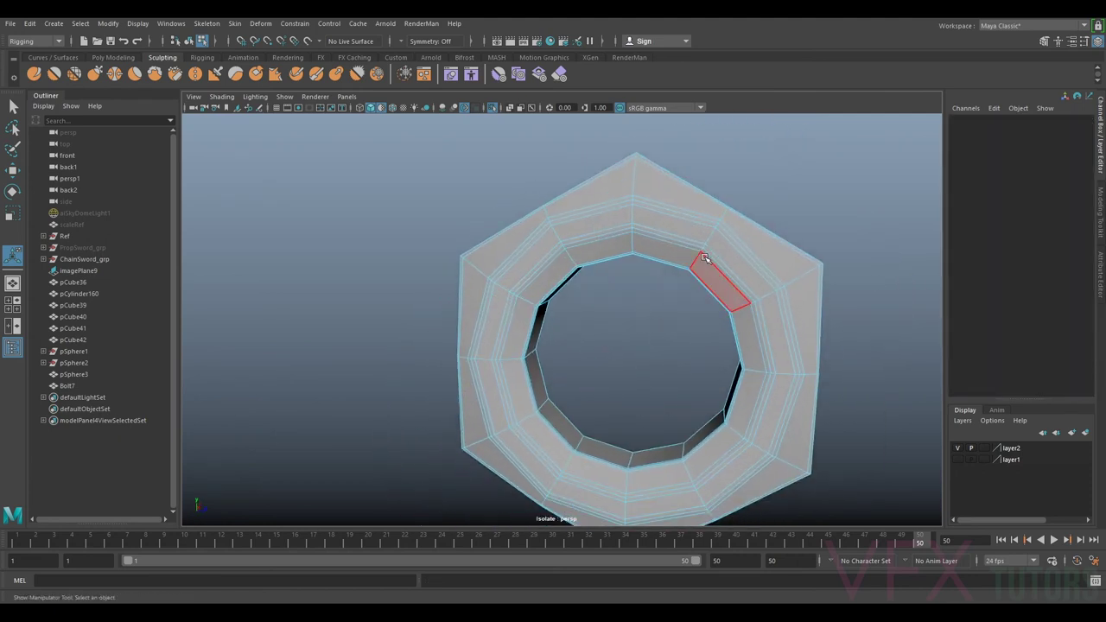
# Select the full loop of faces on the inner wall of the nut's hole.
pyautogui.scroll(-2, 721, 294)
pyautogui.keyDown('alt'); pyautogui.moveTo(736, 328); pyautogui.dragTo(626, 365); pyautogui.keyUp('alt')
pyautogui.scroll(3, 626, 365)
pyautogui.click(599, 398)
pyautogui.keyDown('shift'); pyautogui.doubleClick(654, 398); pyautogui.keyUp('shift')
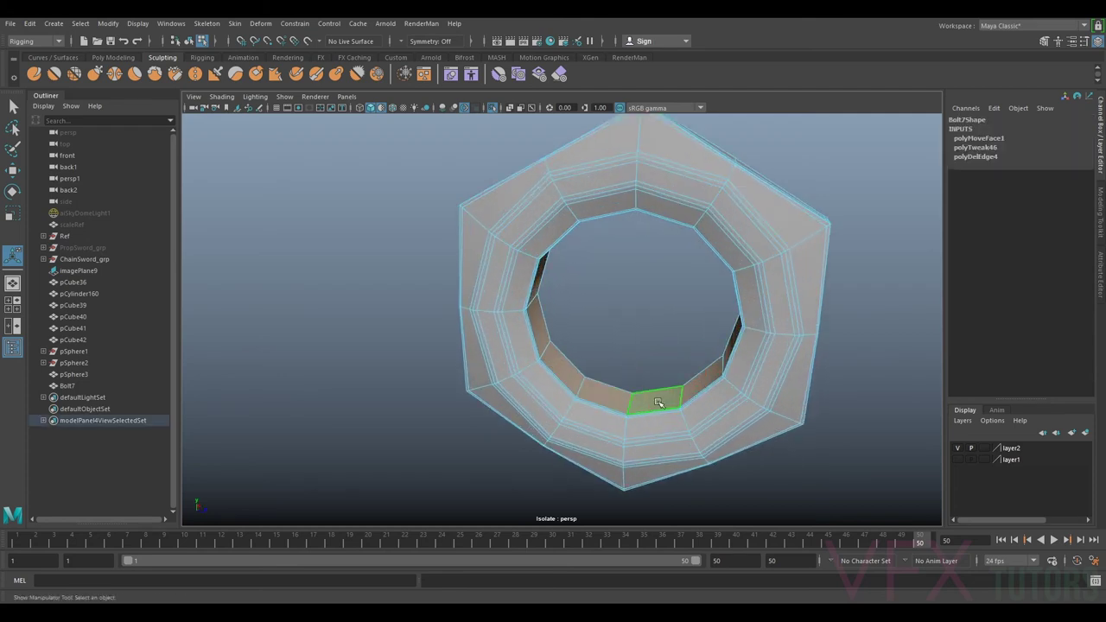
# Try again to push the nut's inner wall faces along their local Z axis with Transform Component.
pyautogui.keyDown('shift'); pyautogui.moveTo(660, 355); pyautogui.dragTo(786, 327, button='right'); pyautogui.keyUp('shift')
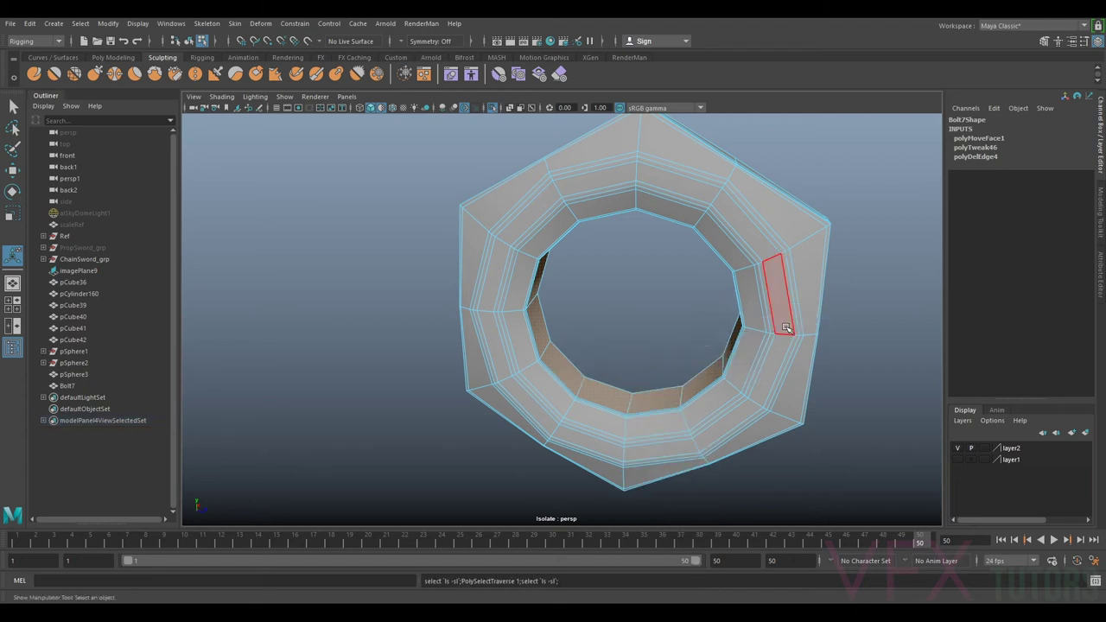
pyautogui.press('g')
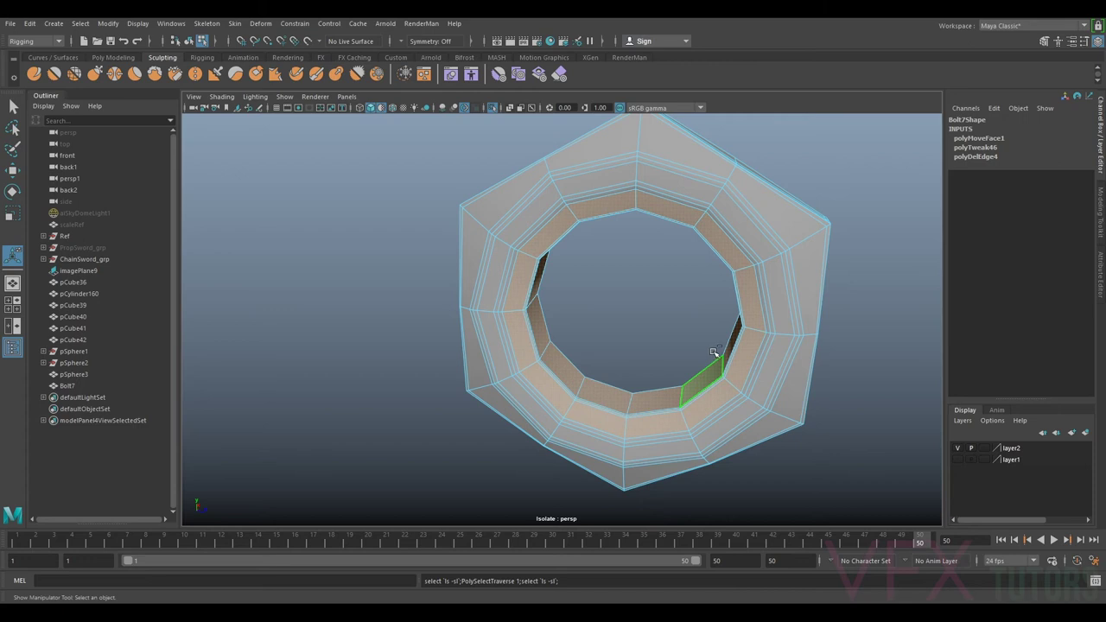
pyautogui.hotkey('ctrl', 'z')
pyautogui.keyDown('shift'); pyautogui.moveTo(717, 363); pyautogui.dragTo(709, 558, button='right'); pyautogui.keyUp('shift')
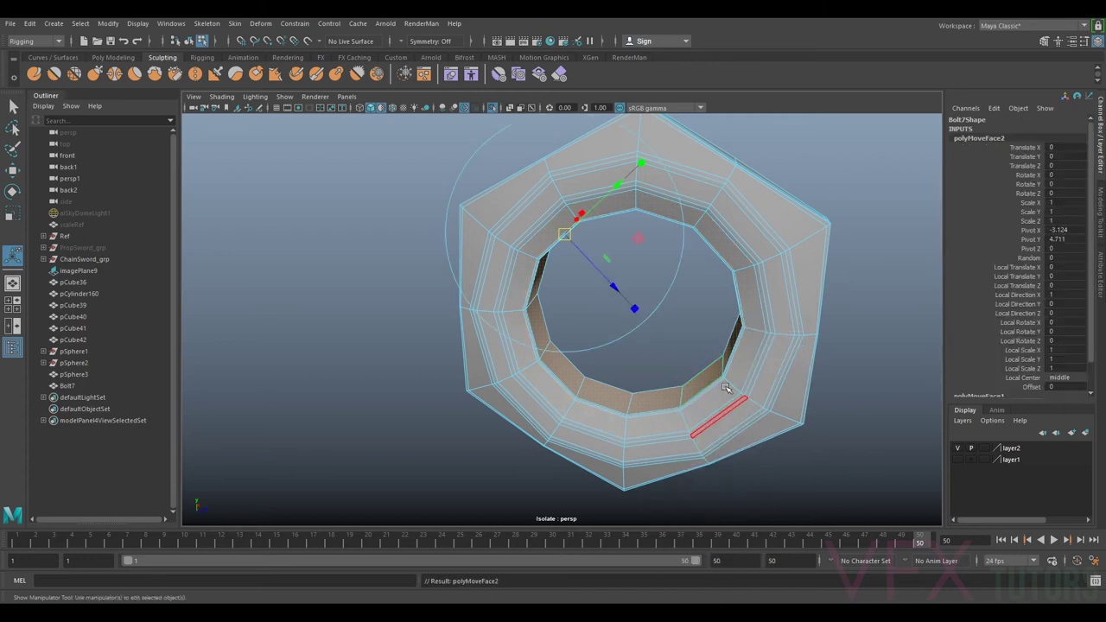
pyautogui.moveTo(613, 261)
pyautogui.mouseDown()
pyautogui.moveTo(611, 284)
pyautogui.moveTo(602, 276)
pyautogui.mouseUp()
pyautogui.hotkey('ctrl', 'z')
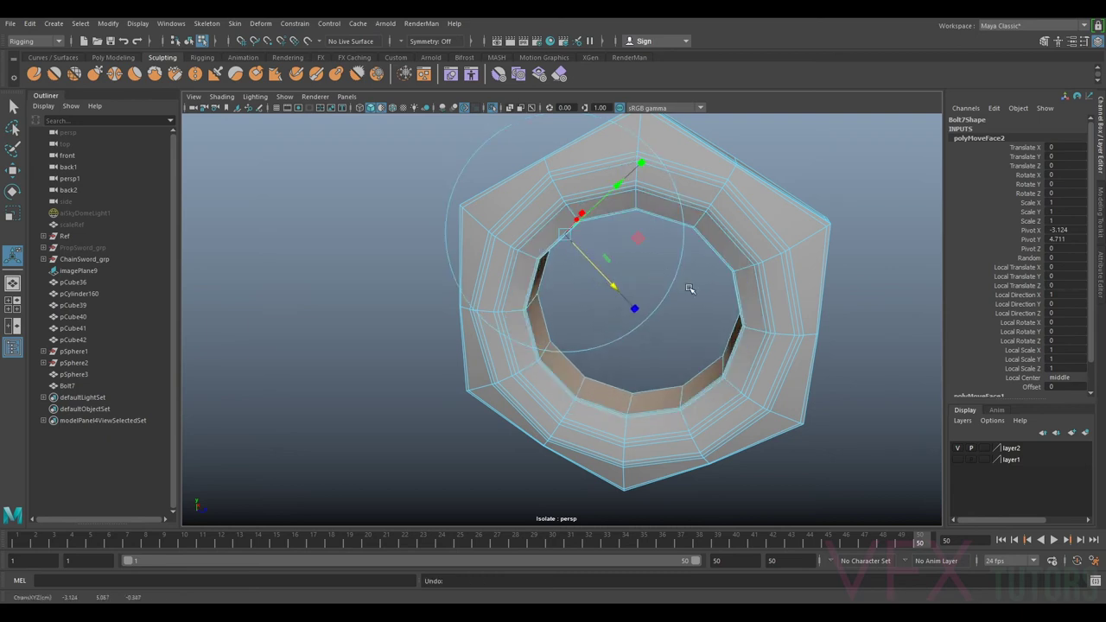
# Scale the nut's inner wall face loop to resize the hole, and return to object mode.
pyautogui.press('r')
pyautogui.moveTo(636, 311); pyautogui.dragTo(653, 320)
pyautogui.keyDown('alt'); pyautogui.moveTo(567, 330); pyautogui.dragTo(646, 325); pyautogui.keyUp('alt')
pyautogui.scroll(-3, 646, 325)
pyautogui.moveTo(789, 263); pyautogui.dragTo(839, 239, button='right')
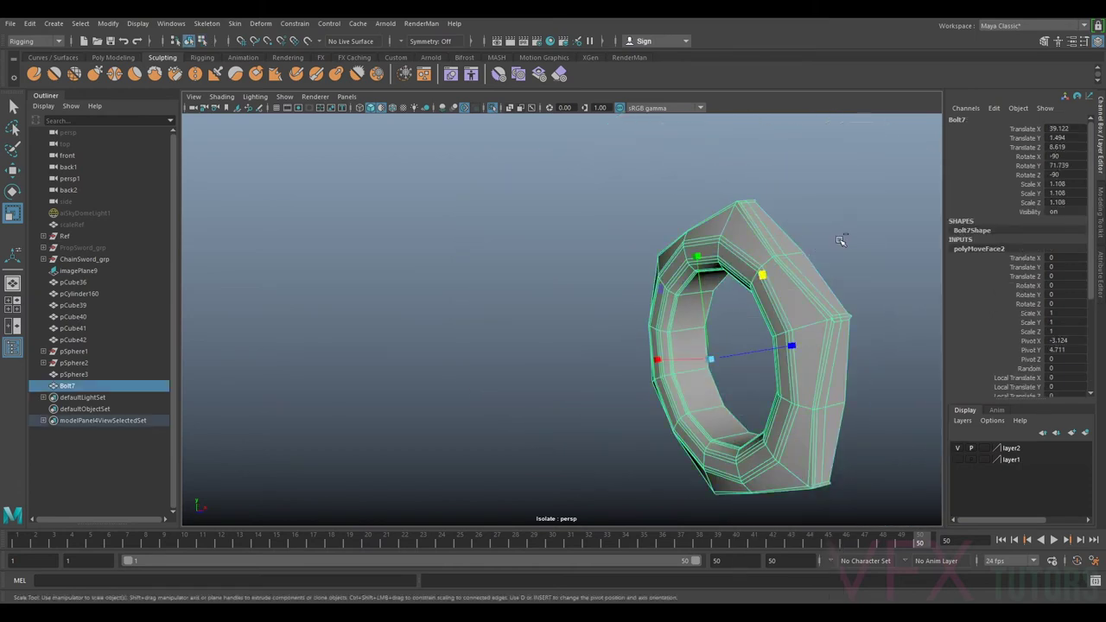
# Show the whole switch again and scale the collar cylinder uniformly to about 0.622 in X and Z and 0.518 in Y.
pyautogui.hotkey('ctrl', '1')
pyautogui.keyDown('alt'); pyautogui.moveTo(839, 239); pyautogui.dragTo(697, 287); pyautogui.keyUp('alt')
pyautogui.click(685, 308)
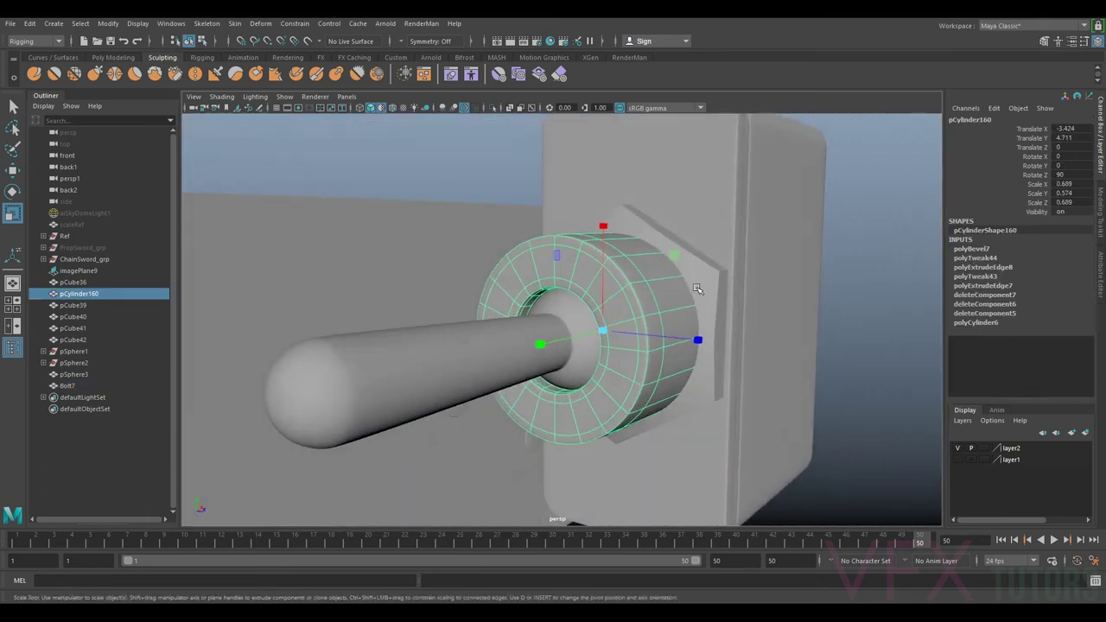
pyautogui.moveTo(596, 336)
pyautogui.mouseDown()
pyautogui.moveTo(573, 336)
pyautogui.moveTo(600, 337)
pyautogui.mouseUp()
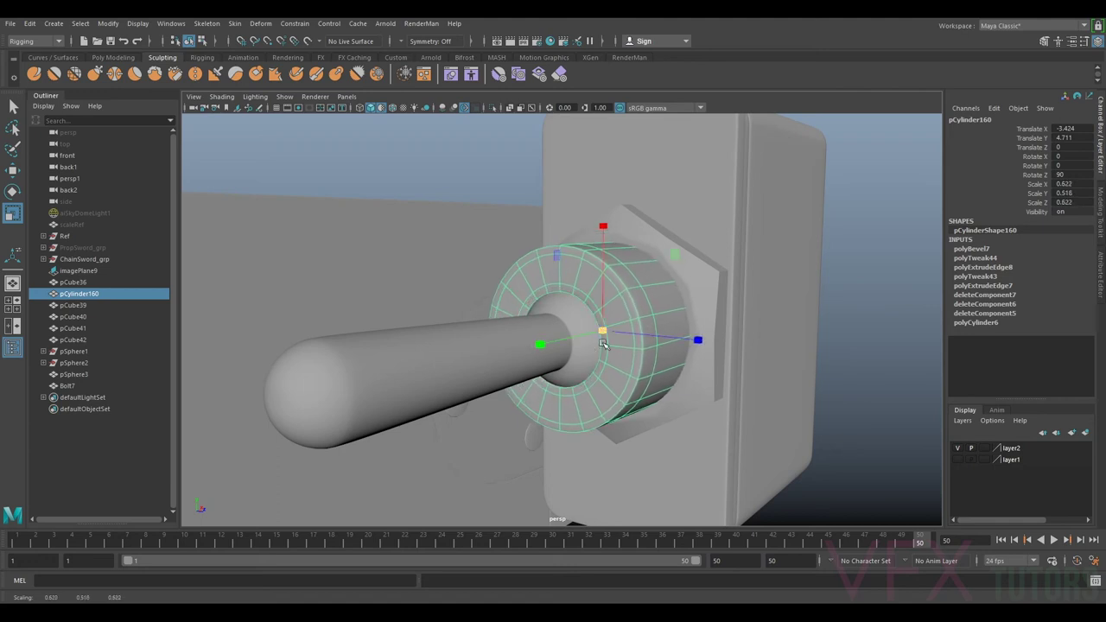
# Turn on smooth mesh preview for the nut and check its fit against the collar and housing plate.
pyautogui.click(718, 281)
pyautogui.press('3')
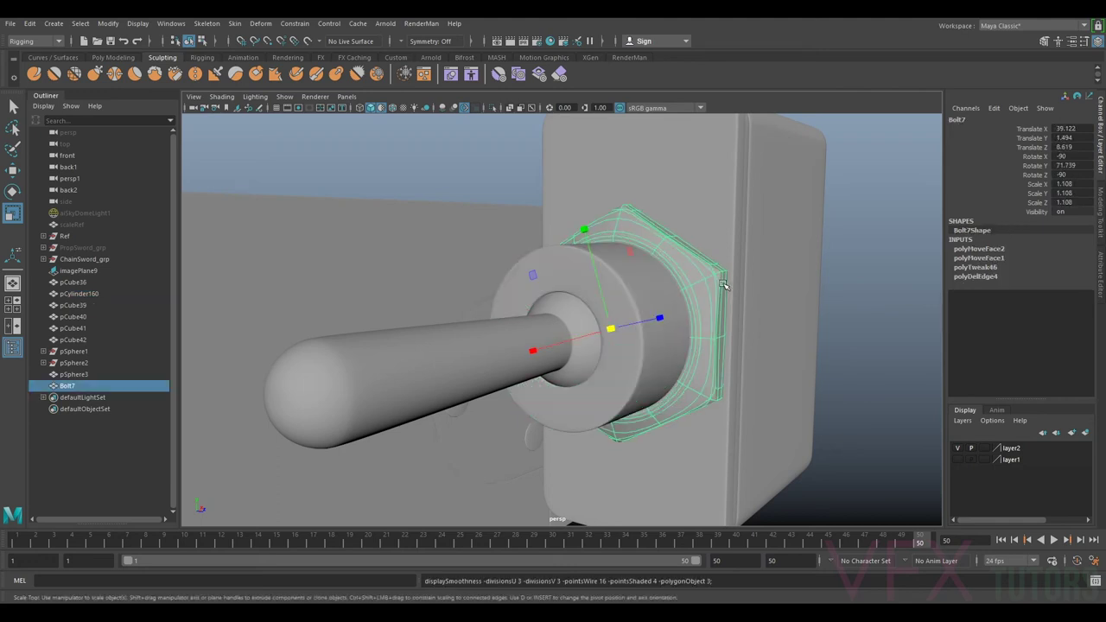
pyautogui.scroll(-5, 723, 283)
pyautogui.keyDown('alt'); pyautogui.moveTo(706, 341); pyautogui.dragTo(622, 341); pyautogui.keyUp('alt')
pyautogui.scroll(-3, 622, 340)
pyautogui.keyDown('alt'); pyautogui.moveTo(622, 340); pyautogui.dragTo(659, 320, button='middle'); pyautogui.keyUp('alt')
pyautogui.scroll(5, 659, 320)
pyautogui.keyDown('alt'); pyautogui.moveTo(659, 321); pyautogui.dragTo(760, 328); pyautogui.keyUp('alt')
pyautogui.scroll(5, 685, 317)
pyautogui.keyDown('alt'); pyautogui.moveTo(687, 318); pyautogui.dragTo(704, 264); pyautogui.keyUp('alt')
pyautogui.press('q')
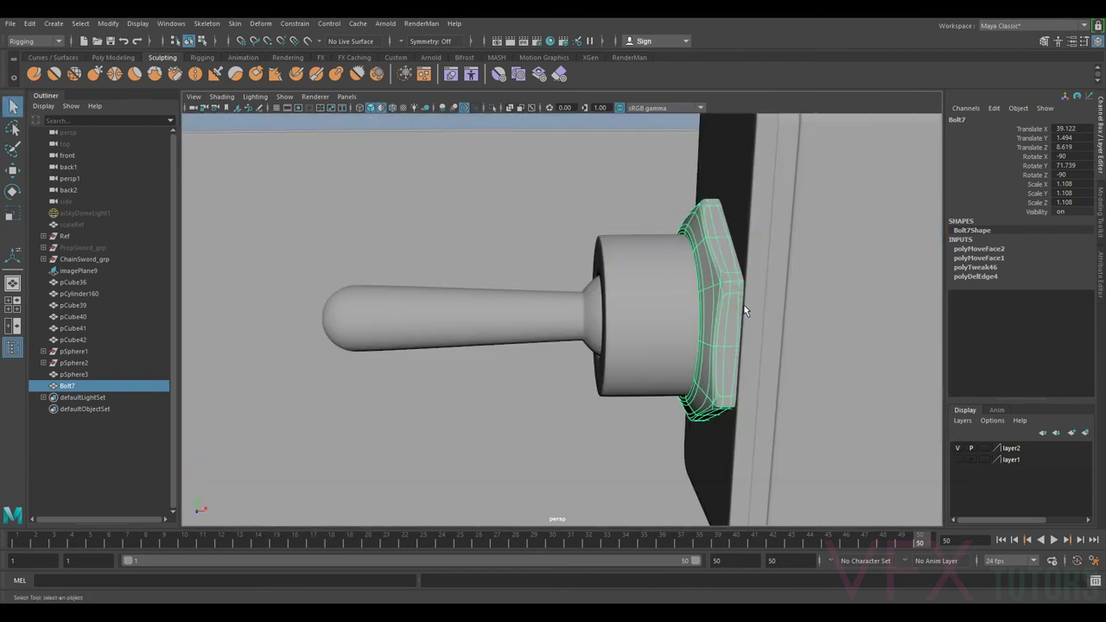
# Reposition the nut along the collar to about 39.123 in X and thin it to about 0.82 in Z scale.
pyautogui.press('w')
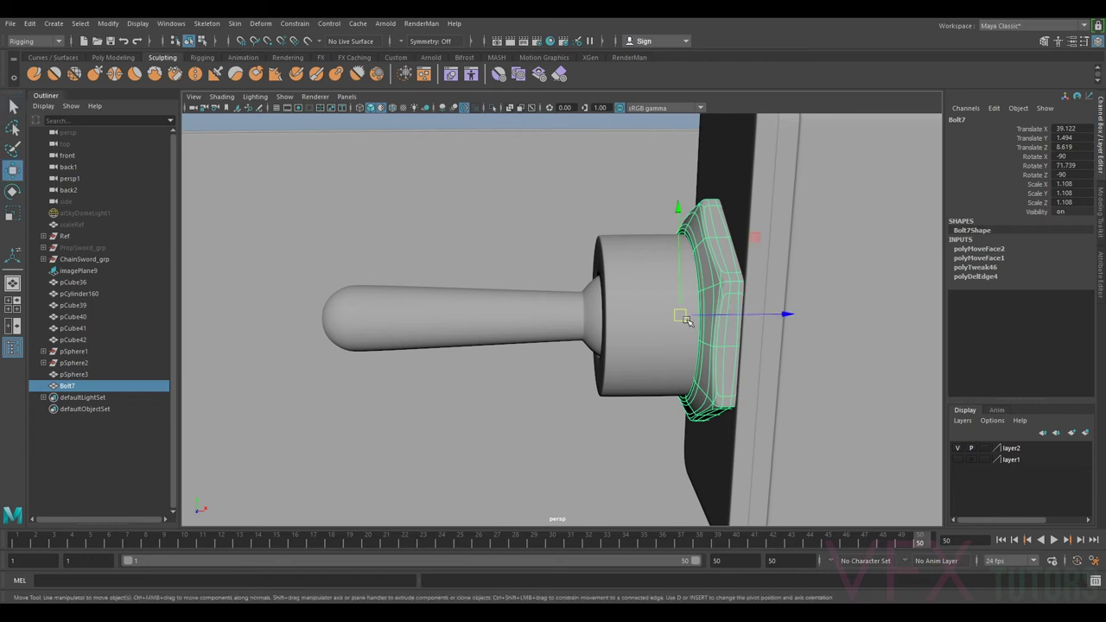
pyautogui.moveTo(685, 319); pyautogui.dragTo(711, 320)
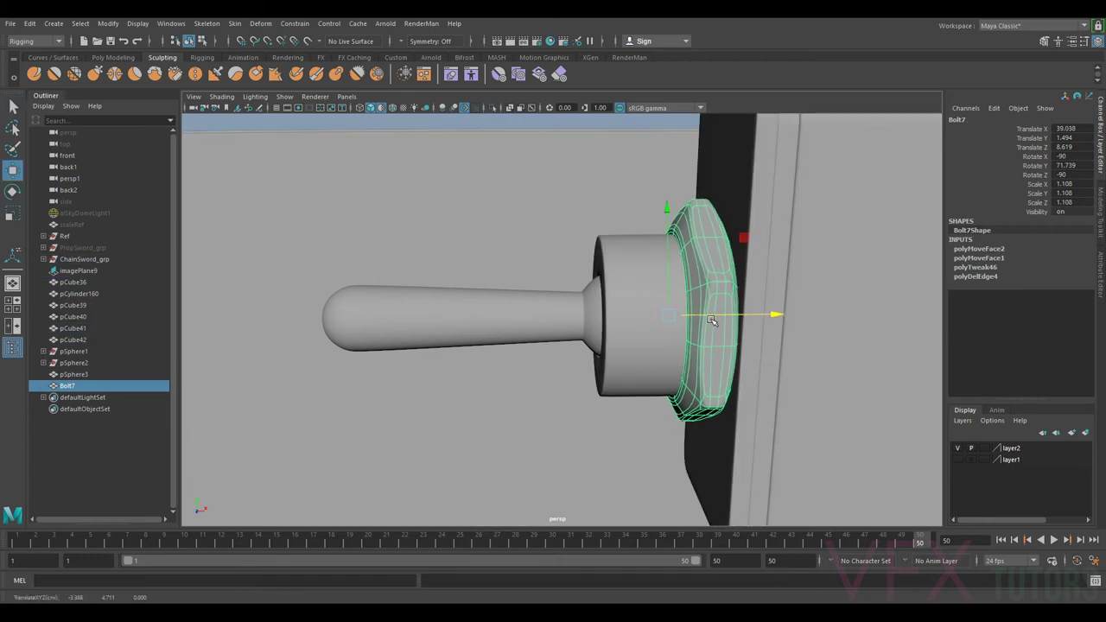
pyautogui.scroll(-5, 711, 320)
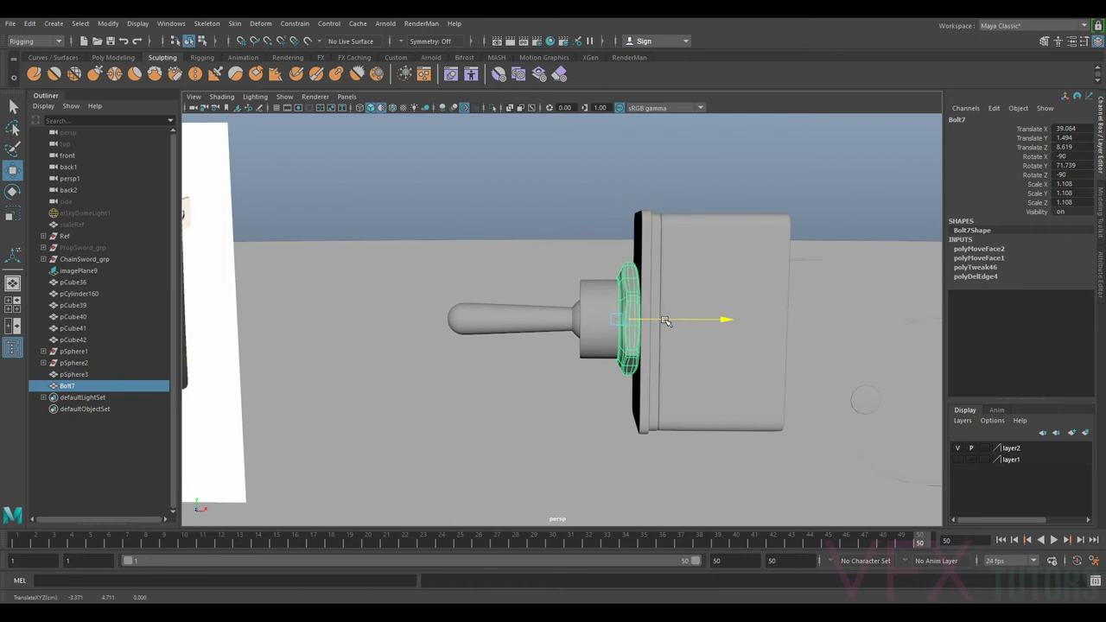
pyautogui.scroll(5, 660, 320)
pyautogui.press('r')
pyautogui.moveTo(726, 319); pyautogui.dragTo(674, 293)
pyautogui.press('w')
pyautogui.scroll(-5, 691, 314)
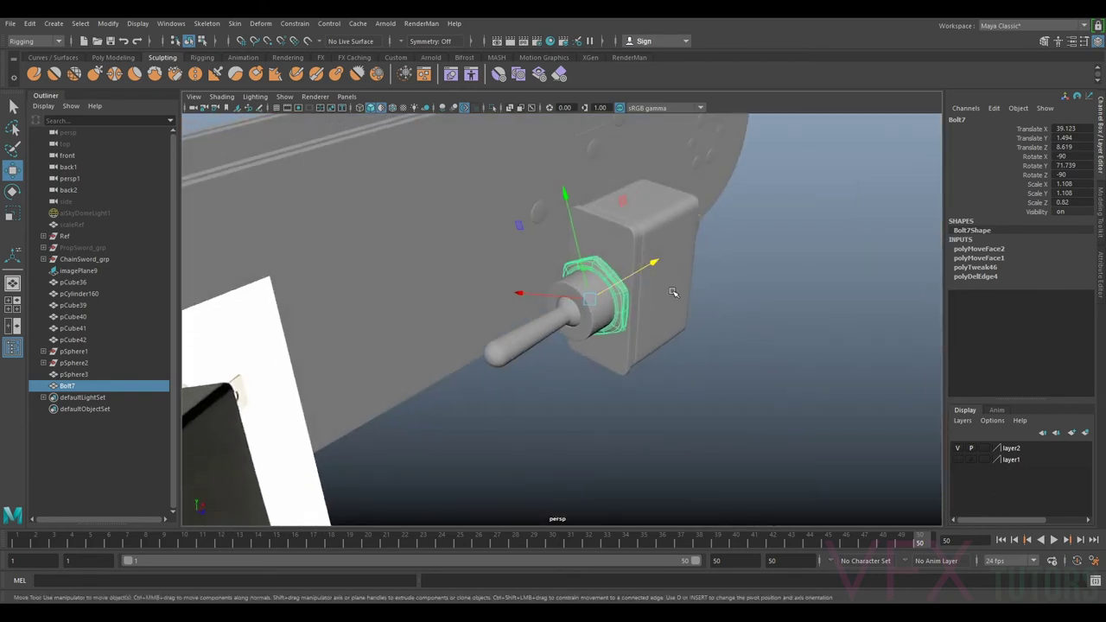
# Scale the collar up uniformly to about 0.645 in X and Z and 0.538 in Y.
pyautogui.scroll(4, 650, 287)
pyautogui.click(638, 288)
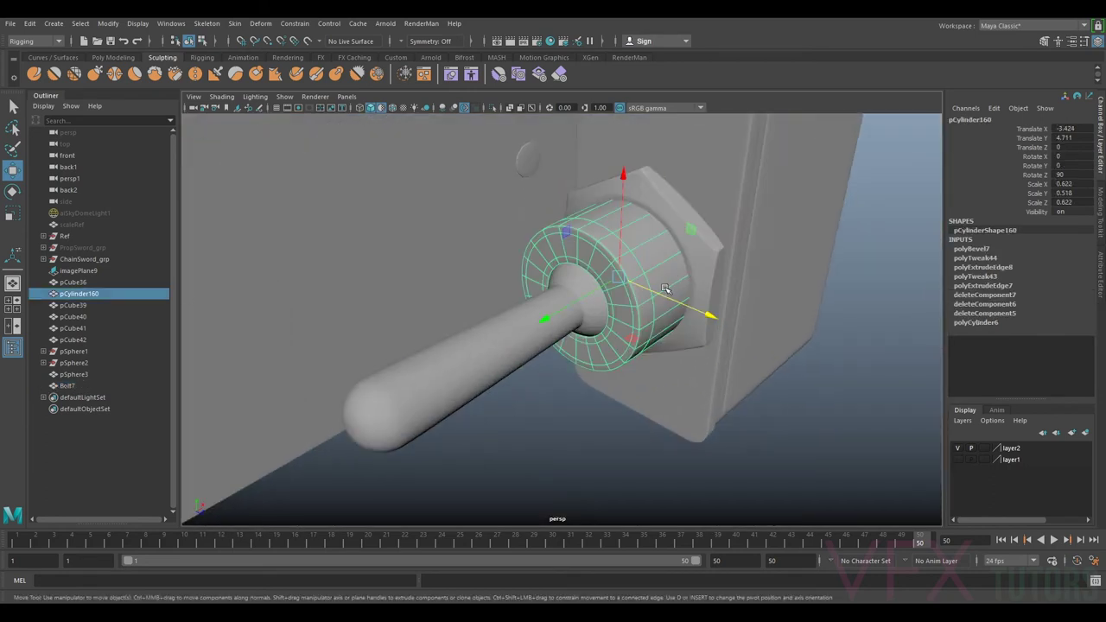
pyautogui.press('r')
pyautogui.moveTo(624, 282); pyautogui.dragTo(569, 272)
pyautogui.scroll(-5, 628, 288)
pyautogui.scroll(-3, 622, 287)
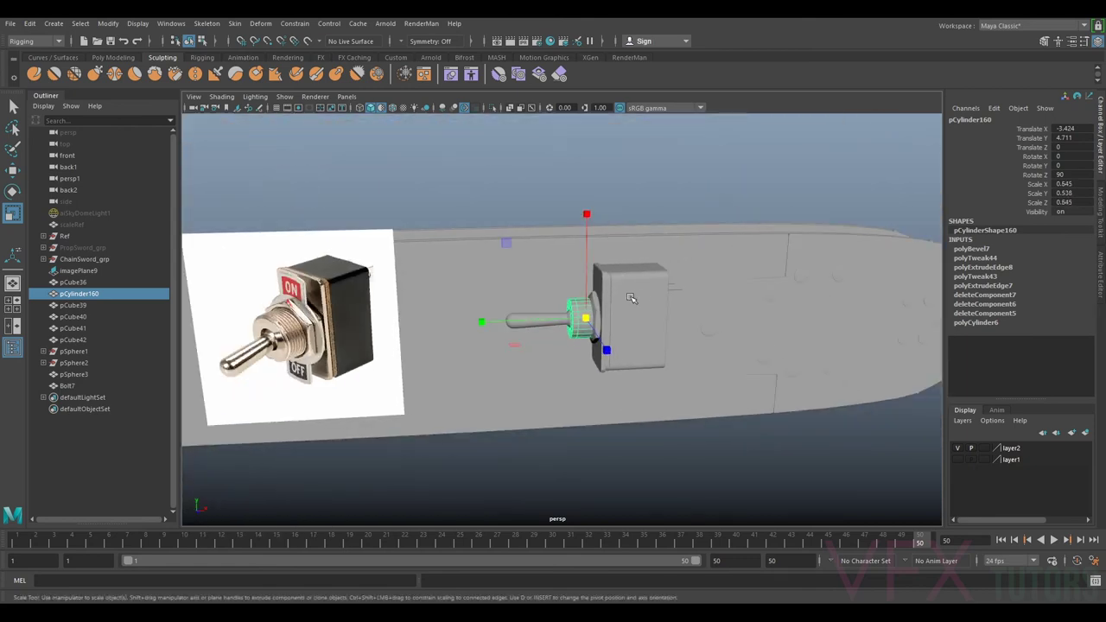
# Thin the nut further to a Z scale of about 0.661 and slide it to about 39.178 in X.
pyautogui.scroll(6, 596, 320)
pyautogui.click(671, 312)
pyautogui.keyDown('alt'); pyautogui.moveTo(712, 313); pyautogui.dragTo(687, 320); pyautogui.keyUp('alt')
pyautogui.moveTo(685, 320)
pyautogui.mouseDown(button='middle')
pyautogui.moveTo(666, 316)
pyautogui.moveTo(680, 318)
pyautogui.mouseUp(button='middle')
pyautogui.press('w')
pyautogui.click(601, 154)
pyautogui.keyDown('alt'); pyautogui.moveTo(617, 185); pyautogui.dragTo(638, 254); pyautogui.keyUp('alt')
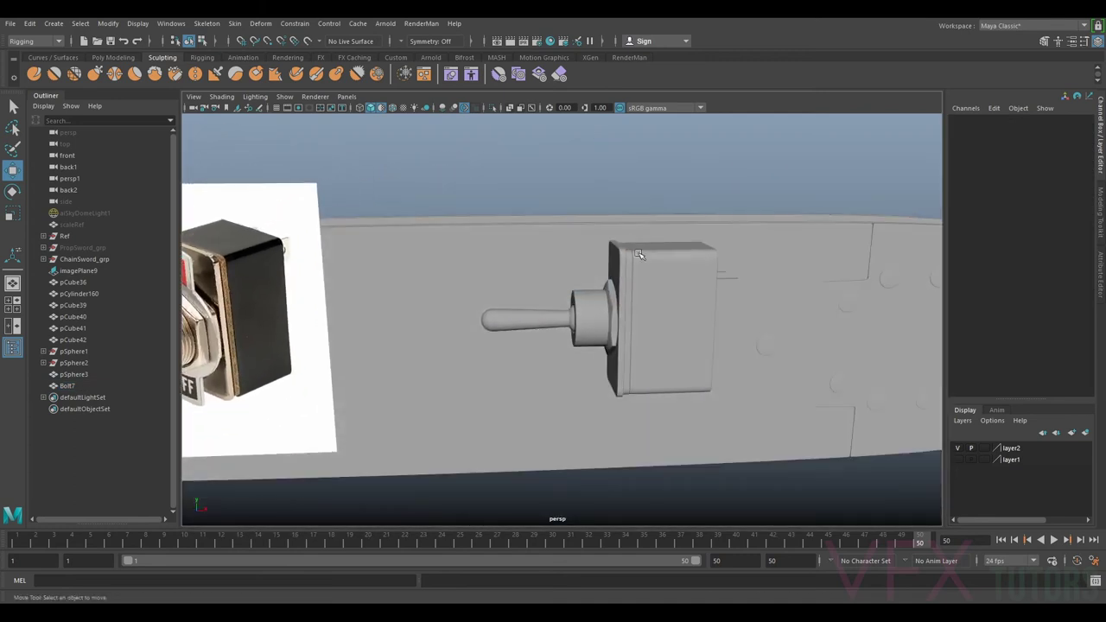
# Duplicate the nut and move the copy forward along the collar to about 38.864 in X.
pyautogui.click(618, 304)
pyautogui.hotkey('ctrl', 'd')
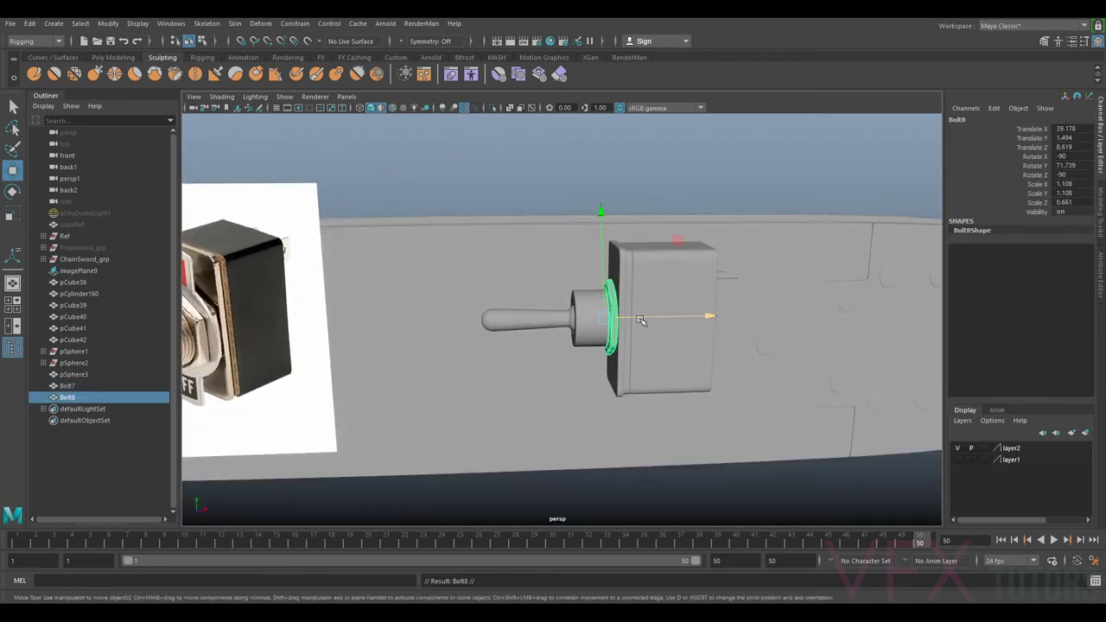
pyautogui.moveTo(640, 320); pyautogui.dragTo(624, 321)
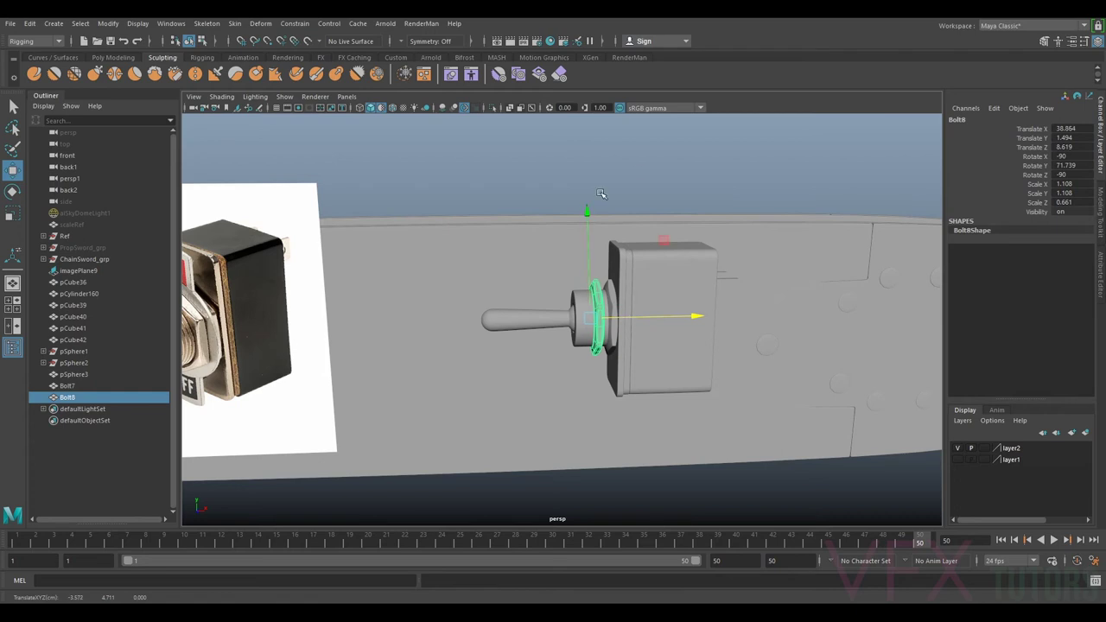
pyautogui.click(637, 172)
# Scale the collar down uniformly to about 0.584 in X and Z and 0.487 in Y.
pyautogui.scroll(5, 608, 323)
pyautogui.keyDown('alt'); pyautogui.moveTo(607, 323); pyautogui.dragTo(621, 306); pyautogui.keyUp('alt')
pyautogui.click(602, 303)
pyautogui.scroll(-1, 602, 303)
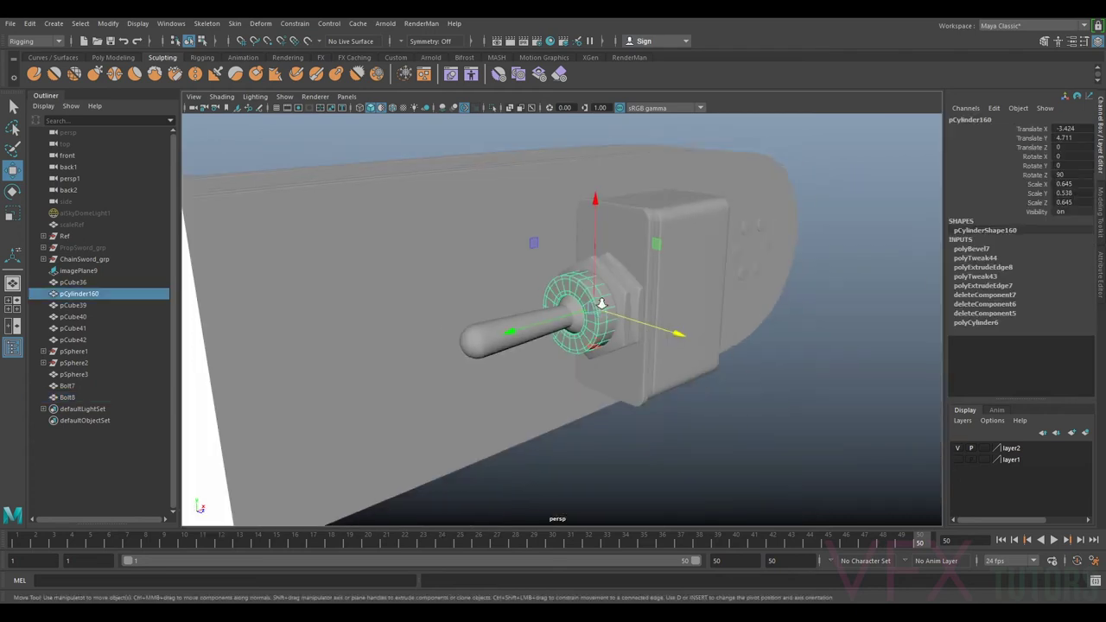
pyautogui.scroll(5, 609, 309)
pyautogui.press('r')
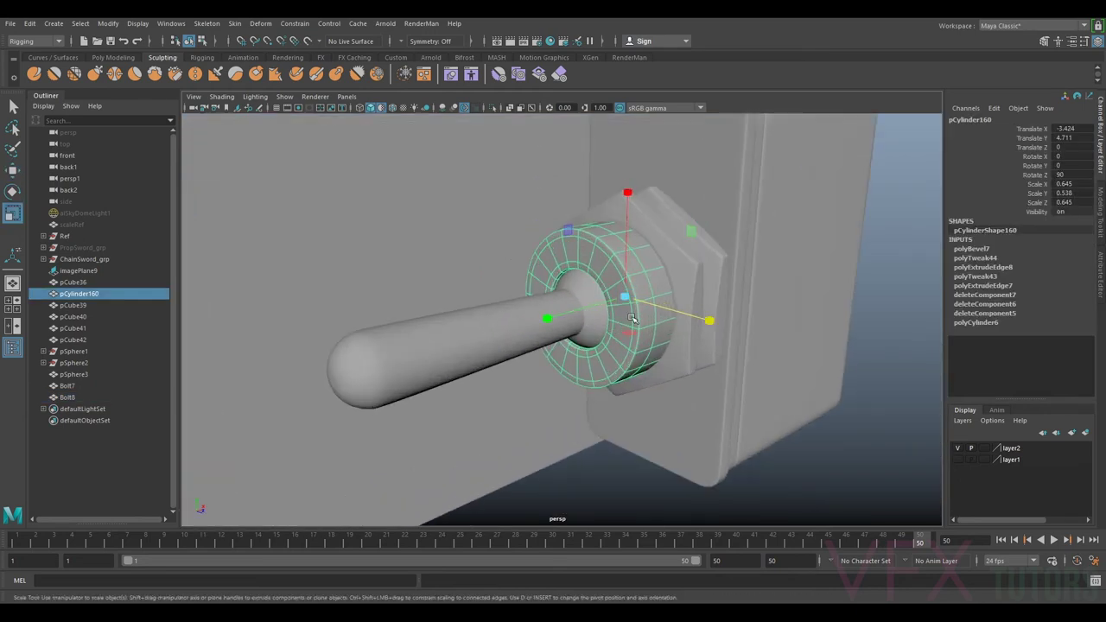
pyautogui.moveTo(624, 300); pyautogui.dragTo(649, 320)
pyautogui.scroll(-3, 562, 312)
pyautogui.scroll(5, 581, 314)
pyautogui.scroll(4, 695, 314)
pyautogui.moveTo(569, 313); pyautogui.dragTo(571, 314)
# Reposition the lever slightly along its axis to suit the resized collar.
pyautogui.click(498, 318)
pyautogui.press('w')
pyautogui.moveTo(504, 340); pyautogui.dragTo(688, 306)
pyautogui.scroll(-5, 533, 333)
pyautogui.click(768, 232)
# Compare the proportions of the switch's lever, collar and two nuts with the reference image.
pyautogui.scroll(-5, 749, 281)
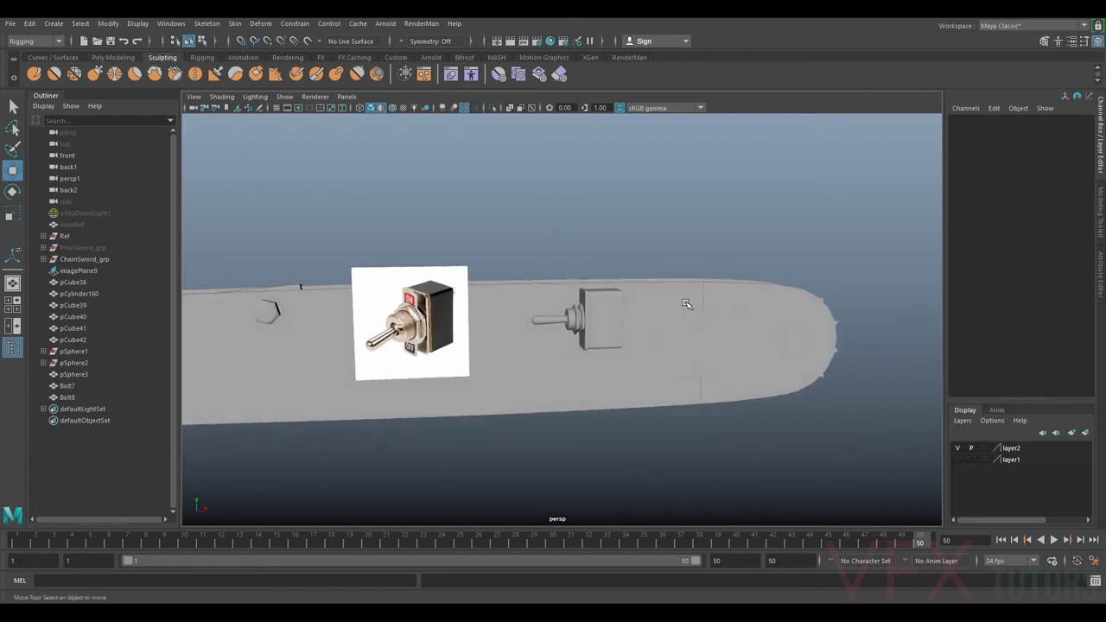
pyautogui.scroll(5, 654, 306)
pyautogui.scroll(-4, 379, 298)
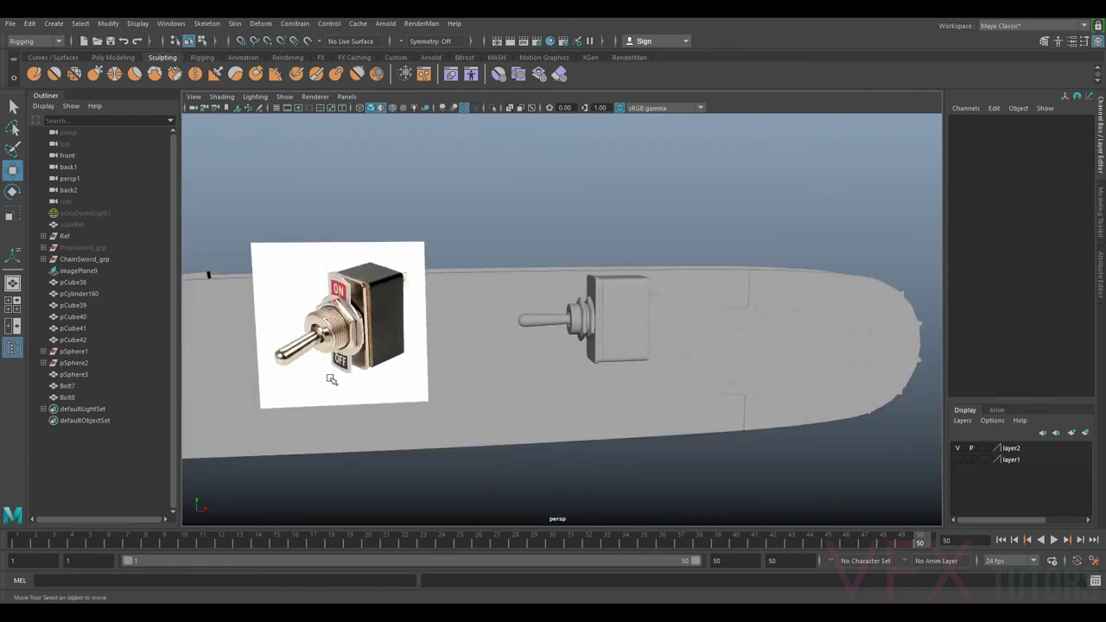
pyautogui.scroll(5, 614, 304)
pyautogui.keyDown('alt'); pyautogui.moveTo(614, 303); pyautogui.dragTo(620, 327); pyautogui.keyUp('alt')
pyautogui.keyDown('alt'); pyautogui.moveTo(577, 306); pyautogui.dragTo(682, 291); pyautogui.keyUp('alt')
pyautogui.scroll(-1, 623, 302)
pyautogui.scroll(4, 622, 303)
pyautogui.scroll(-5, 704, 281)
pyautogui.scroll(2, 604, 297)
# Try to enlarge the front nut uniformly to about 1.537 in X and Y.
pyautogui.click(604, 297)
pyautogui.press('f')
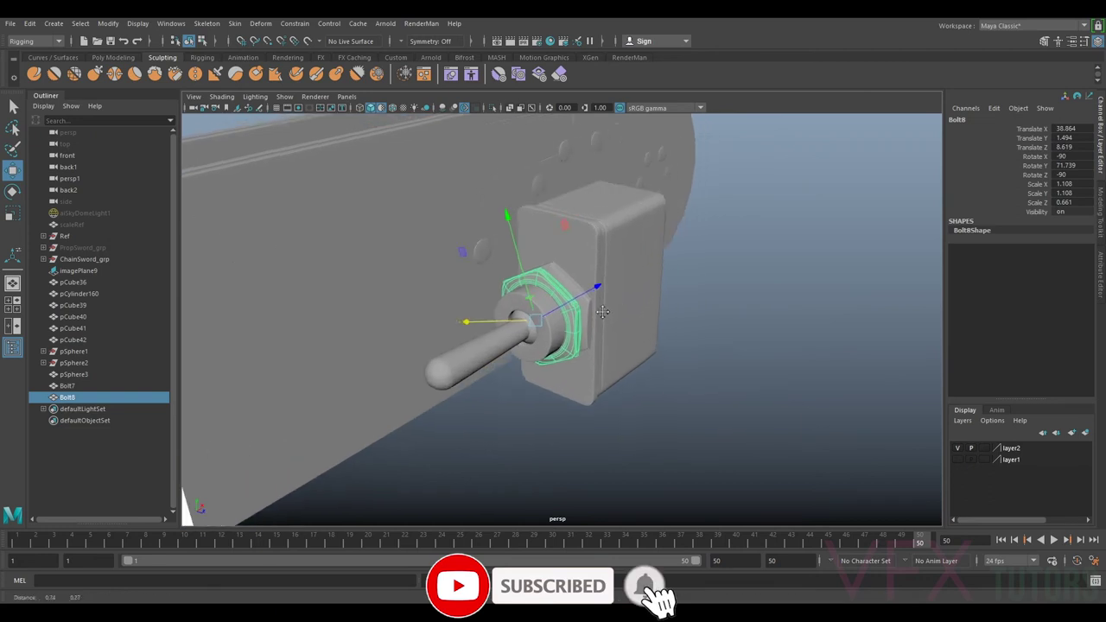
pyautogui.press('r')
pyautogui.click(563, 345)
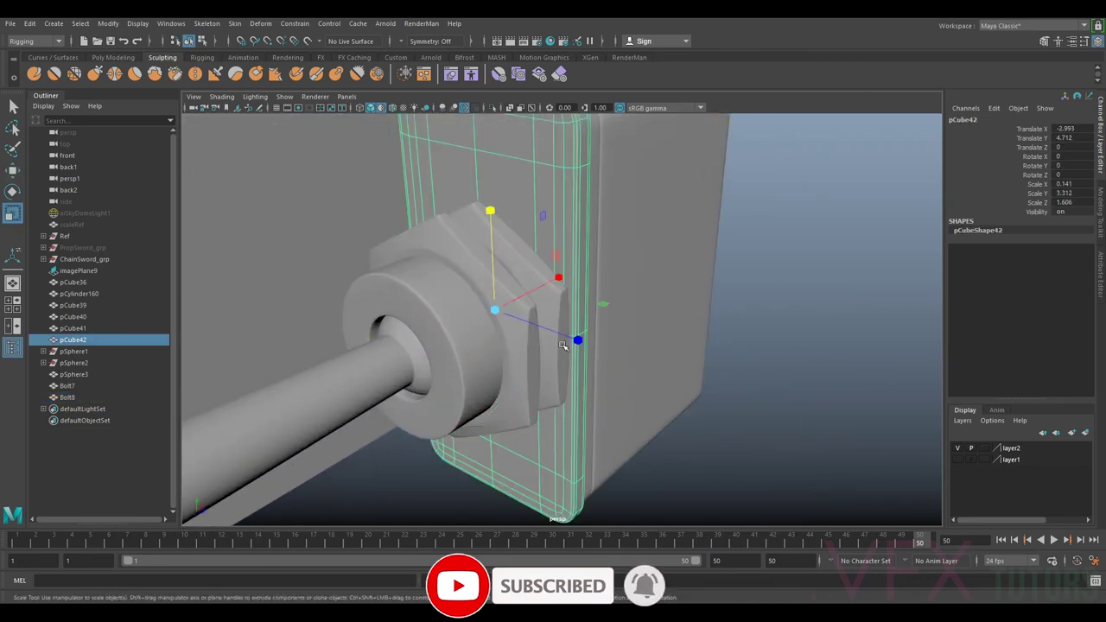
pyautogui.click(513, 346)
pyautogui.moveTo(439, 339); pyautogui.dragTo(555, 319)
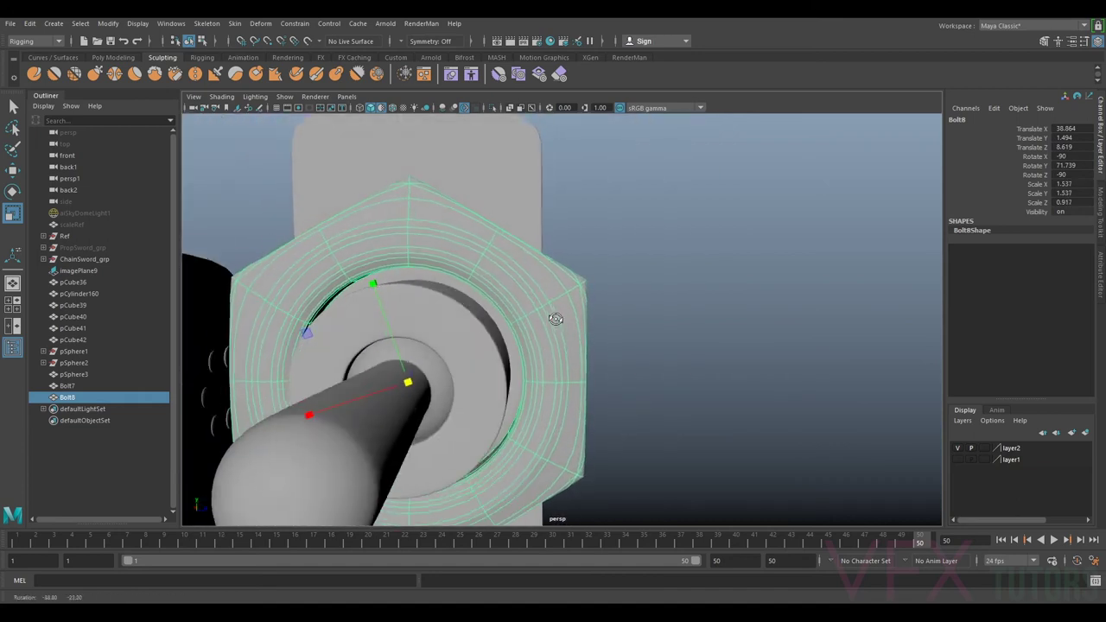
pyautogui.hotkey('ctrl', 'z')
# Examine the front nut's mesh in isolation with smooth preview off.
pyautogui.hotkey('ctrl', '1')
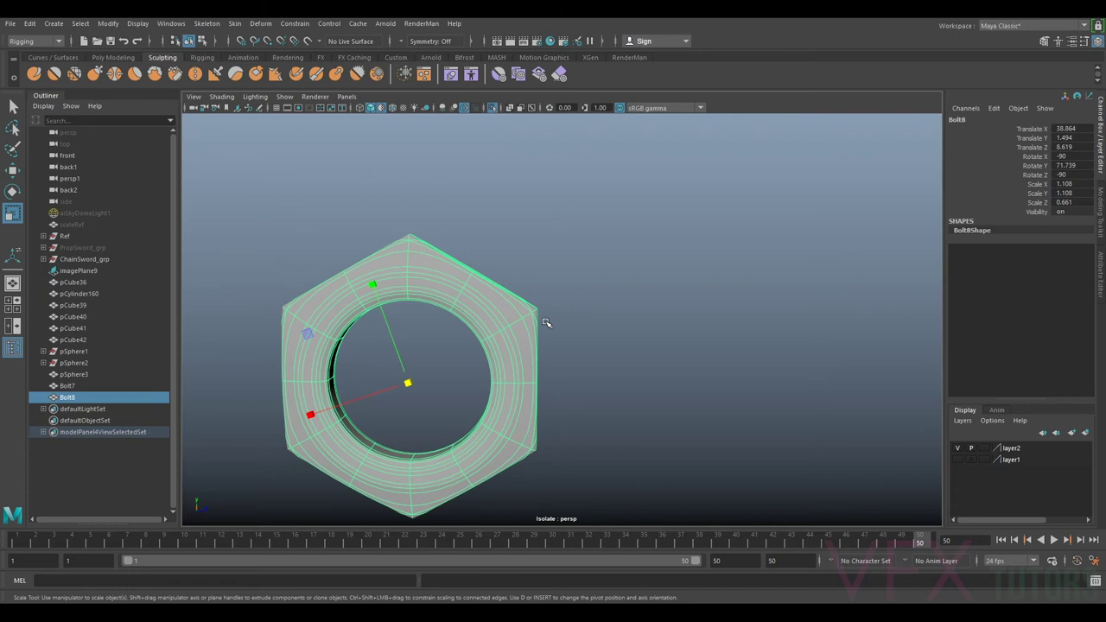
pyautogui.click(714, 317)
pyautogui.click(503, 346)
pyautogui.press('1')
pyautogui.click(637, 343)
pyautogui.moveTo(637, 343)
pyautogui.keyDown('alt'); pyautogui.mouseDown()
pyautogui.moveTo(600, 341)
pyautogui.moveTo(635, 341)
pyautogui.mouseUp(); pyautogui.keyUp('alt')
pyautogui.click(509, 340)
pyautogui.keyDown('alt'); pyautogui.moveTo(564, 336); pyautogui.dragTo(582, 332, button='middle'); pyautogui.keyUp('alt')
pyautogui.keyDown('alt'); pyautogui.moveTo(582, 330); pyautogui.dragTo(521, 348); pyautogui.keyUp('alt')
pyautogui.hotkey('ctrl', '1')
# Bring the whole switch back into view and compare its collar and nuts with the reference image.
pyautogui.scroll(-5, 737, 333)
pyautogui.click(736, 337)
pyautogui.scroll(-6, 719, 366)
pyautogui.keyDown('alt'); pyautogui.moveTo(719, 365); pyautogui.dragTo(643, 382); pyautogui.keyUp('alt')
pyautogui.scroll(6, 495, 330)
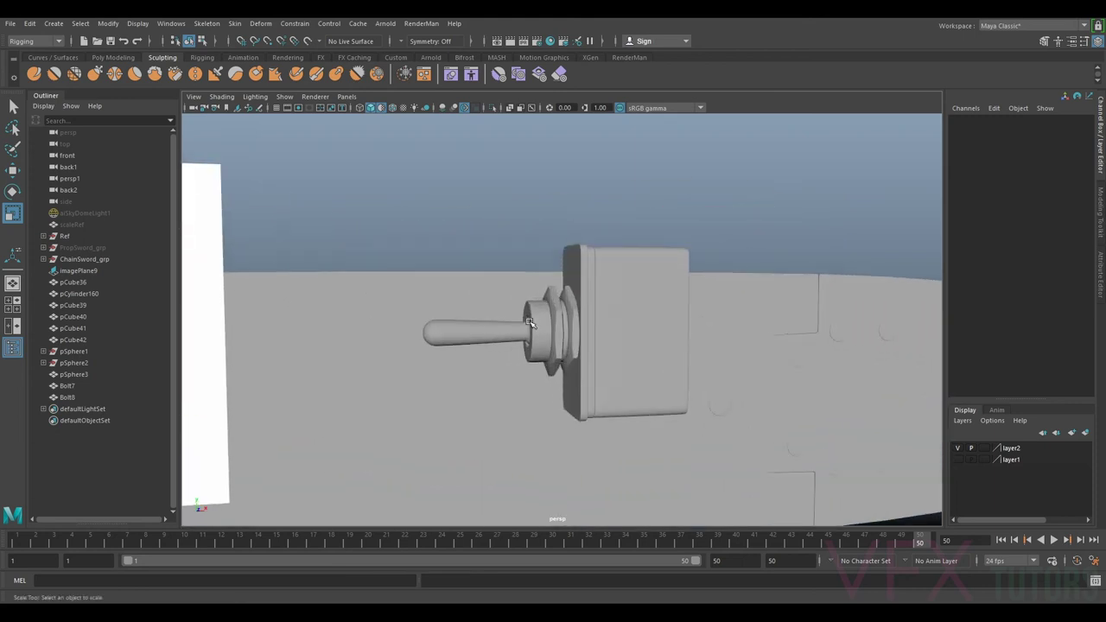
pyautogui.click(530, 323)
pyautogui.click(551, 333)
pyautogui.scroll(-5, 551, 332)
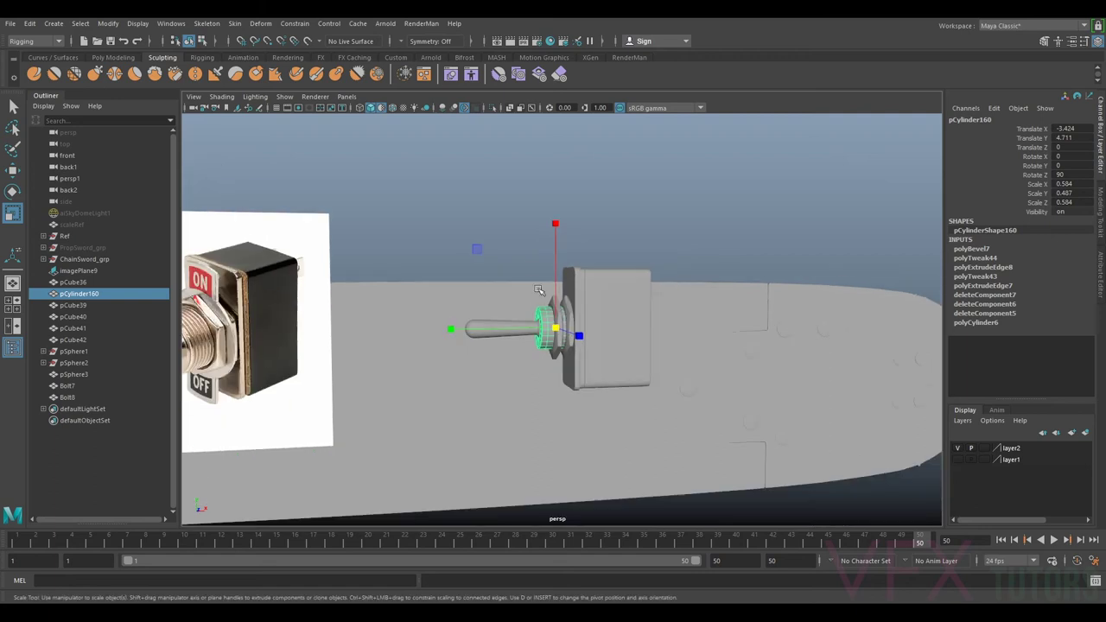
pyautogui.click(530, 278)
pyautogui.keyDown('alt'); pyautogui.moveTo(530, 278); pyautogui.dragTo(722, 351); pyautogui.keyUp('alt')
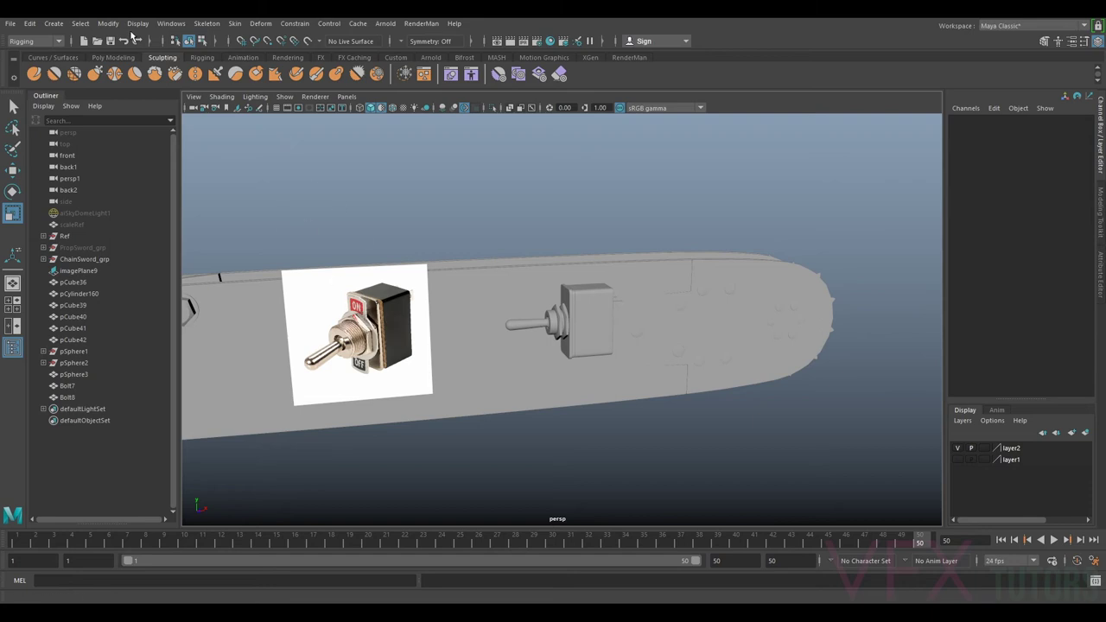
# Create a polygon cylinder for the switch's washer plate and set its Z rotation to 90.
pyautogui.click(112, 57)
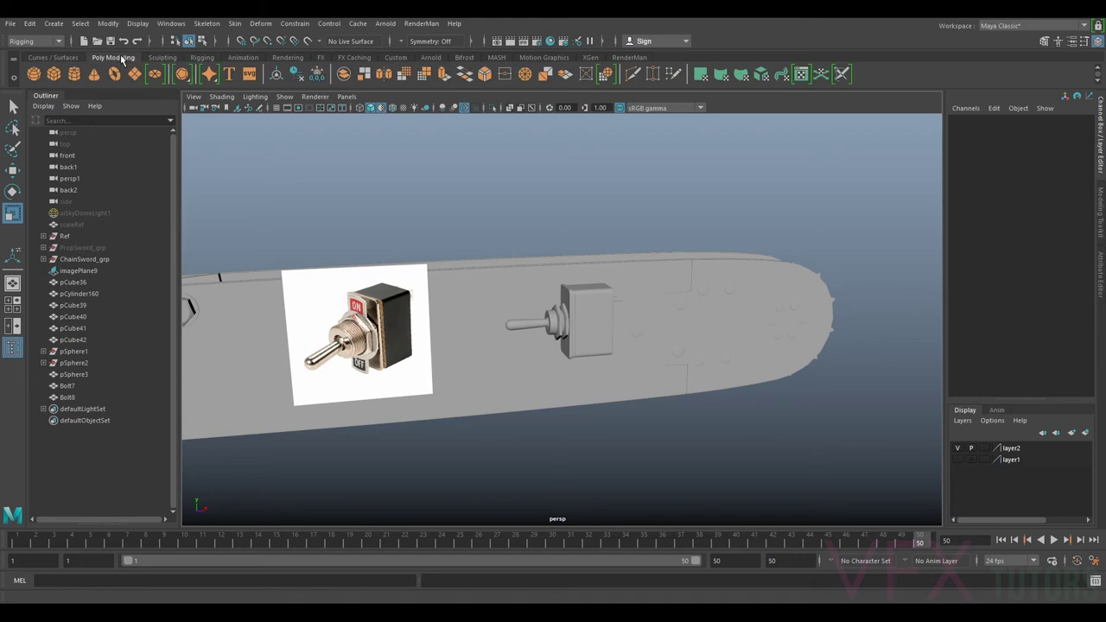
pyautogui.click(74, 74)
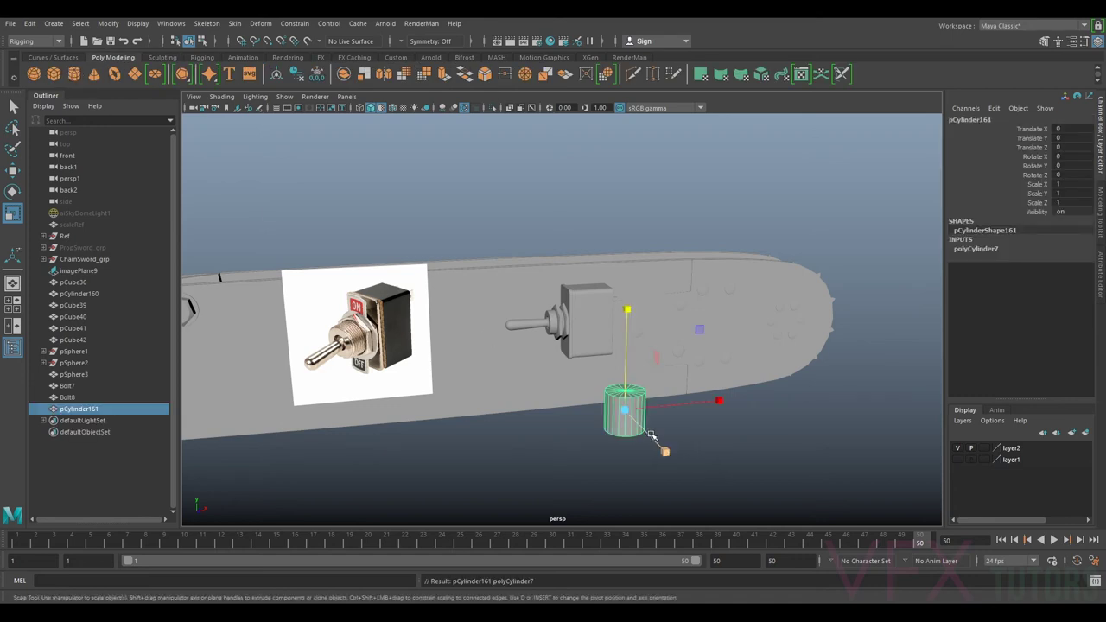
pyautogui.press('e')
pyautogui.moveTo(583, 312); pyautogui.dragTo(474, 418)
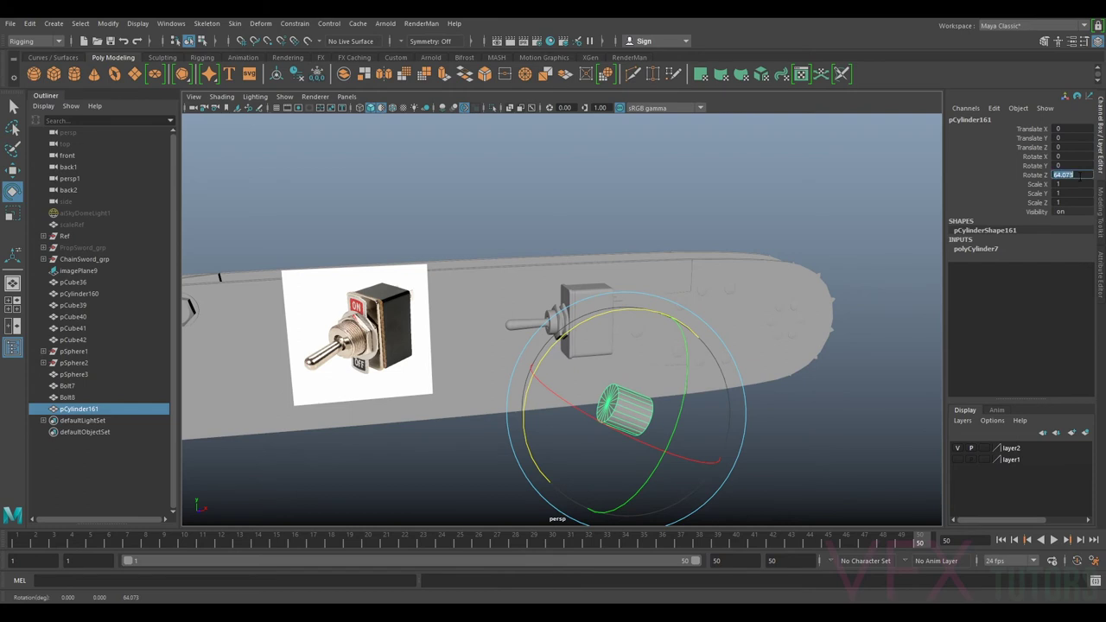
pyautogui.press('Return')
pyautogui.press('w')
pyautogui.keyDown('alt'); pyautogui.moveTo(716, 325); pyautogui.dragTo(703, 333); pyautogui.keyUp('alt')
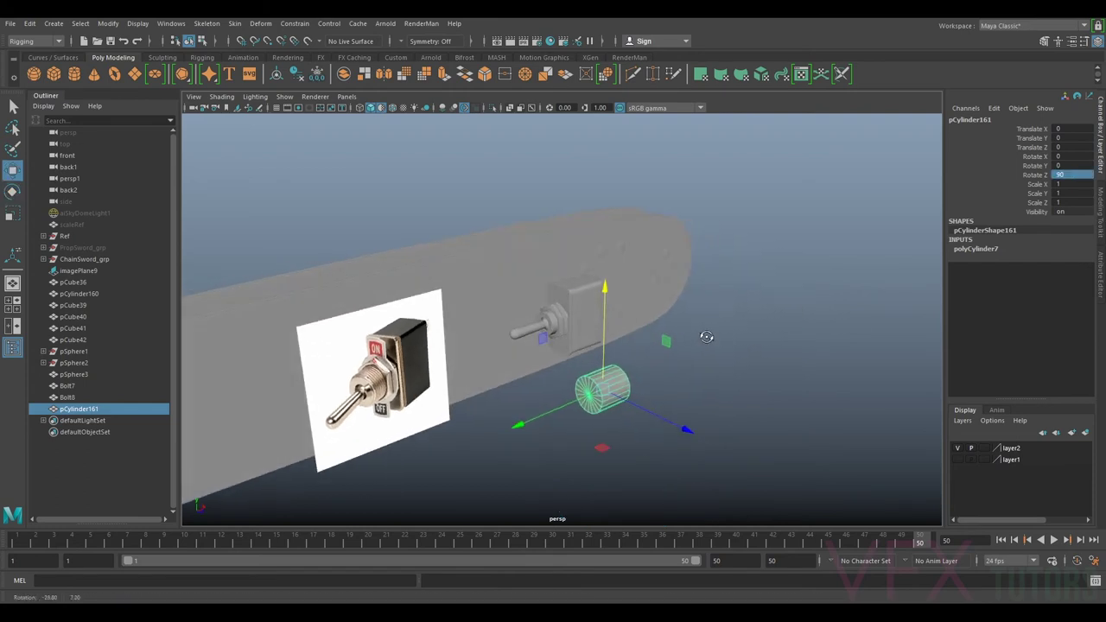
# Move the new cylinder near the lever's tip and flatten it to a Y scale of about 0.031.
pyautogui.moveTo(610, 401); pyautogui.dragTo(588, 346)
pyautogui.press('r')
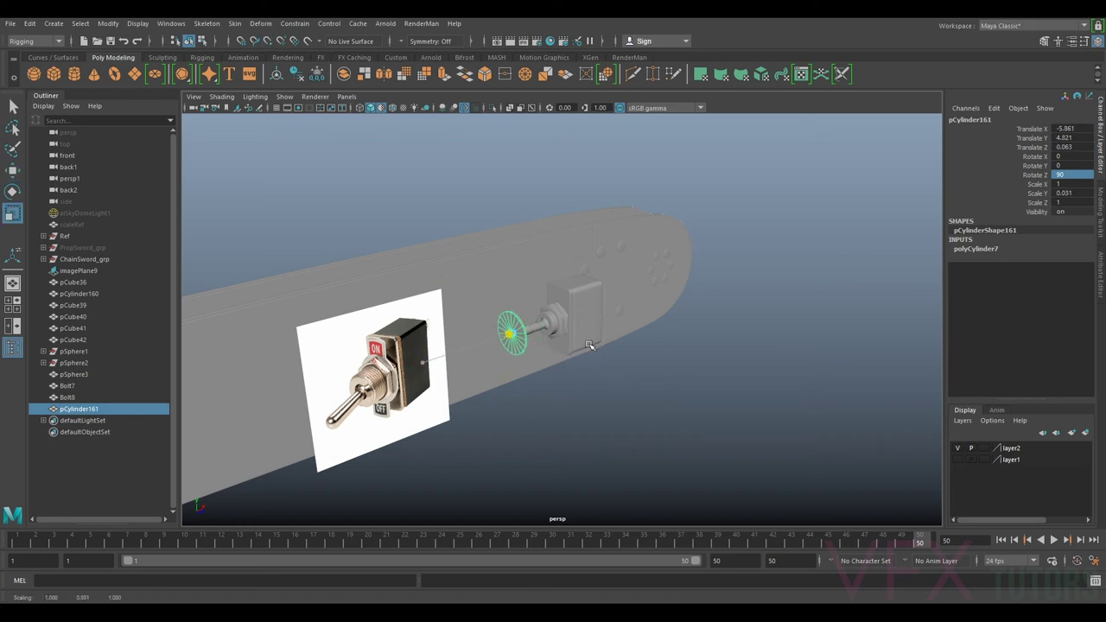
pyautogui.scroll(5, 517, 351)
pyautogui.keyDown('alt'); pyautogui.moveTo(472, 356); pyautogui.dragTo(578, 348, button='middle'); pyautogui.keyUp('alt')
pyautogui.keyDown('alt'); pyautogui.moveTo(622, 387); pyautogui.dragTo(571, 375); pyautogui.keyUp('alt')
# Centre the disc on the lever's axis behind the nuts and scale it to about 0.962 in X and Z.
pyautogui.press('w')
pyautogui.moveTo(480, 317); pyautogui.dragTo(536, 349)
pyautogui.moveTo(457, 346); pyautogui.dragTo(425, 243)
pyautogui.keyDown('alt'); pyautogui.moveTo(482, 266); pyautogui.dragTo(390, 311); pyautogui.keyUp('alt')
pyautogui.keyDown('alt'); pyautogui.moveTo(391, 311); pyautogui.dragTo(424, 310, button='middle'); pyautogui.keyUp('alt')
pyautogui.keyDown('alt'); pyautogui.moveTo(424, 308); pyautogui.dragTo(554, 289); pyautogui.keyUp('alt')
pyautogui.press('r')
pyautogui.scroll(-5, 713, 380)
pyautogui.keyDown('alt'); pyautogui.moveTo(714, 380); pyautogui.dragTo(686, 374); pyautogui.keyUp('alt')
pyautogui.scroll(-4, 658, 380)
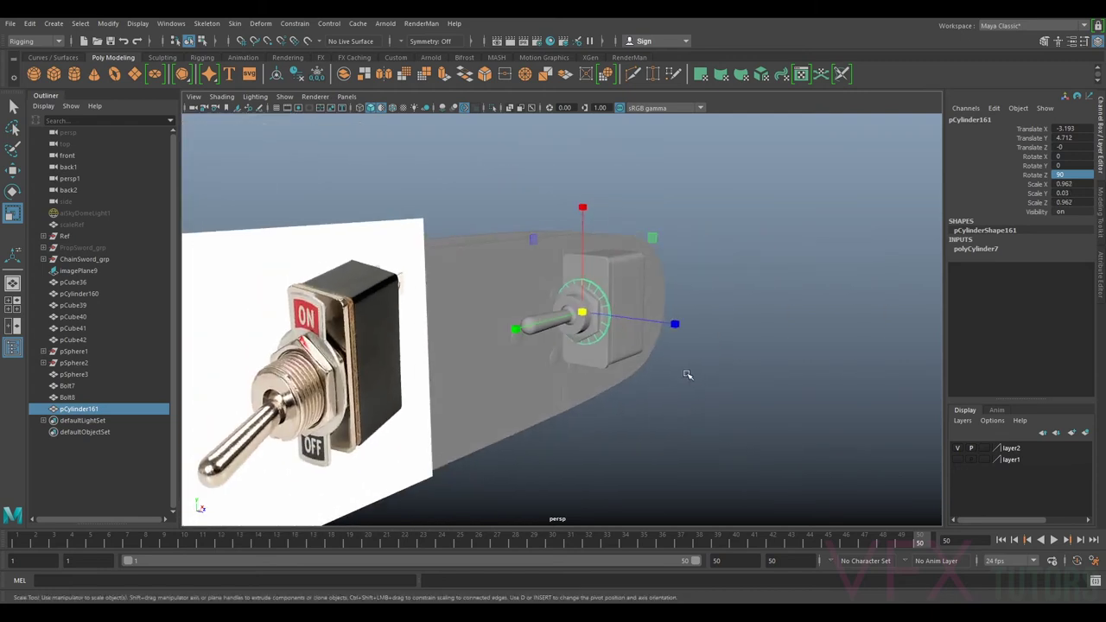
pyautogui.scroll(6, 690, 264)
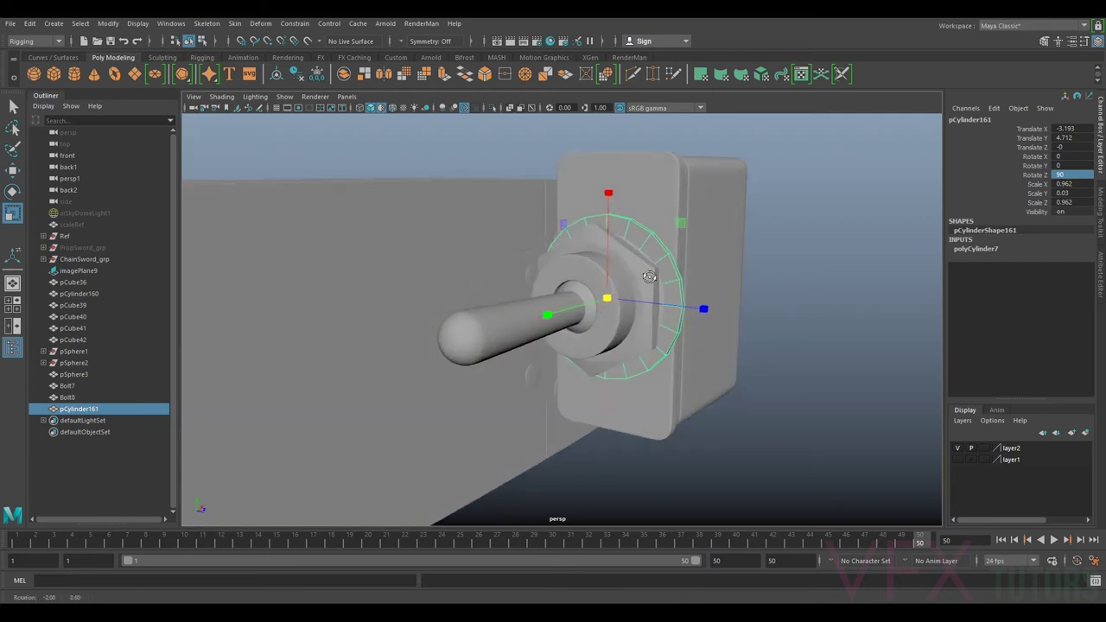
# Set the disc's axis subdivisions to 25.
pyautogui.keyDown('alt'); pyautogui.moveTo(634, 264); pyautogui.dragTo(693, 282); pyautogui.keyUp('alt')
pyautogui.keyDown('alt'); pyautogui.moveTo(660, 289); pyautogui.dragTo(672, 365, button='middle'); pyautogui.keyUp('alt')
pyautogui.scroll(2, 672, 365)
pyautogui.keyDown('alt'); pyautogui.moveTo(672, 366); pyautogui.dragTo(654, 346); pyautogui.keyUp('alt')
pyautogui.scroll(-7, 622, 383)
pyautogui.scroll(2, 654, 345)
pyautogui.click(1098, 266)
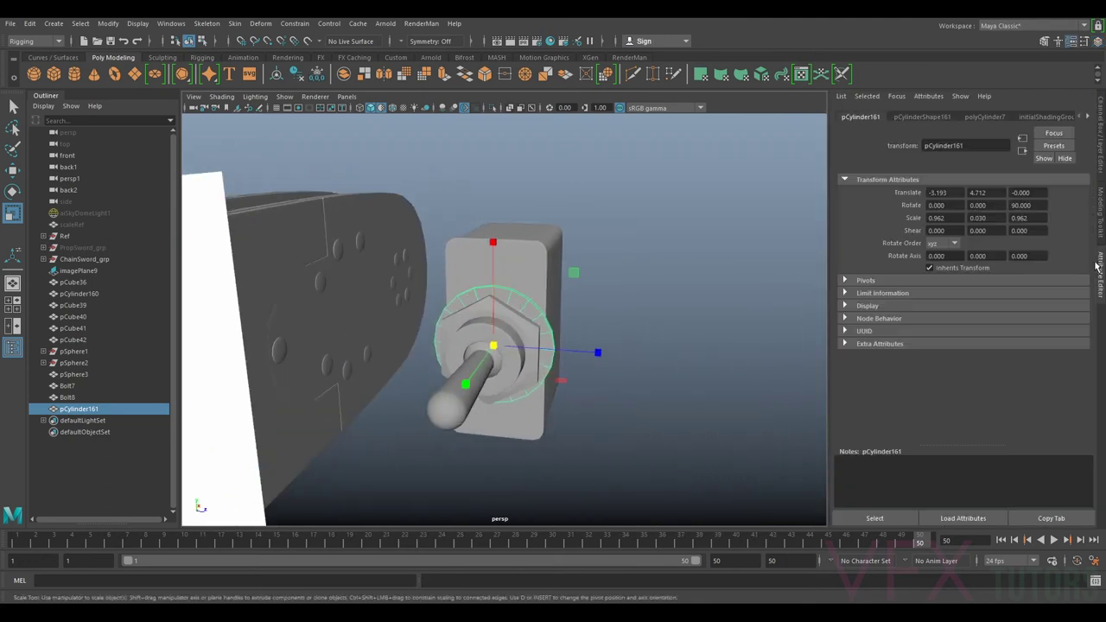
pyautogui.click(986, 116)
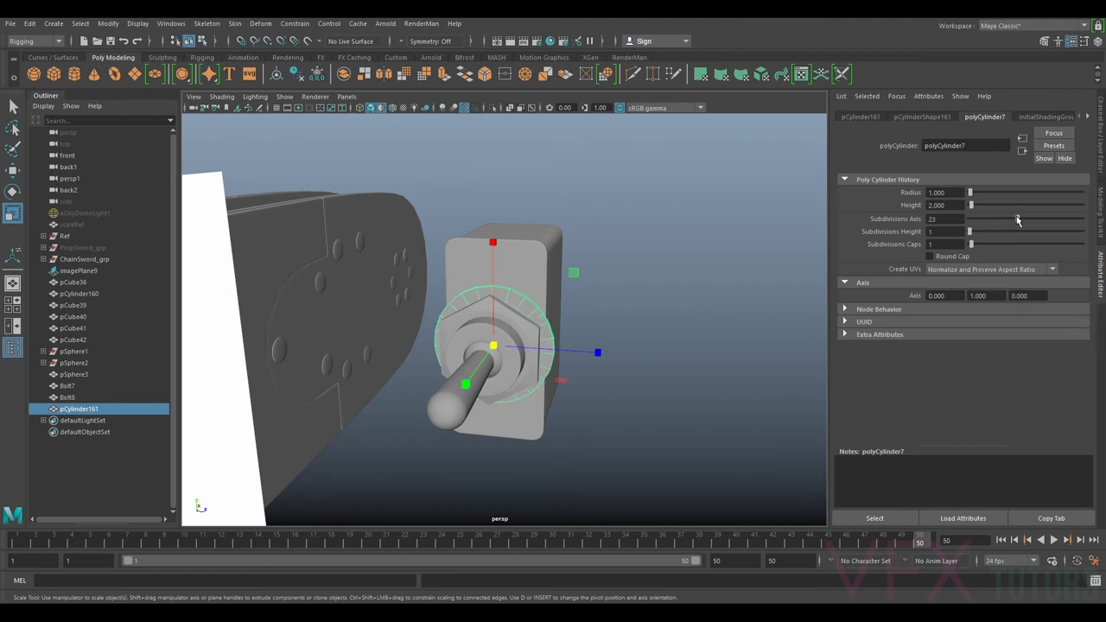
pyautogui.keyDown('alt'); pyautogui.moveTo(769, 289); pyautogui.dragTo(242, 325); pyautogui.keyUp('alt')
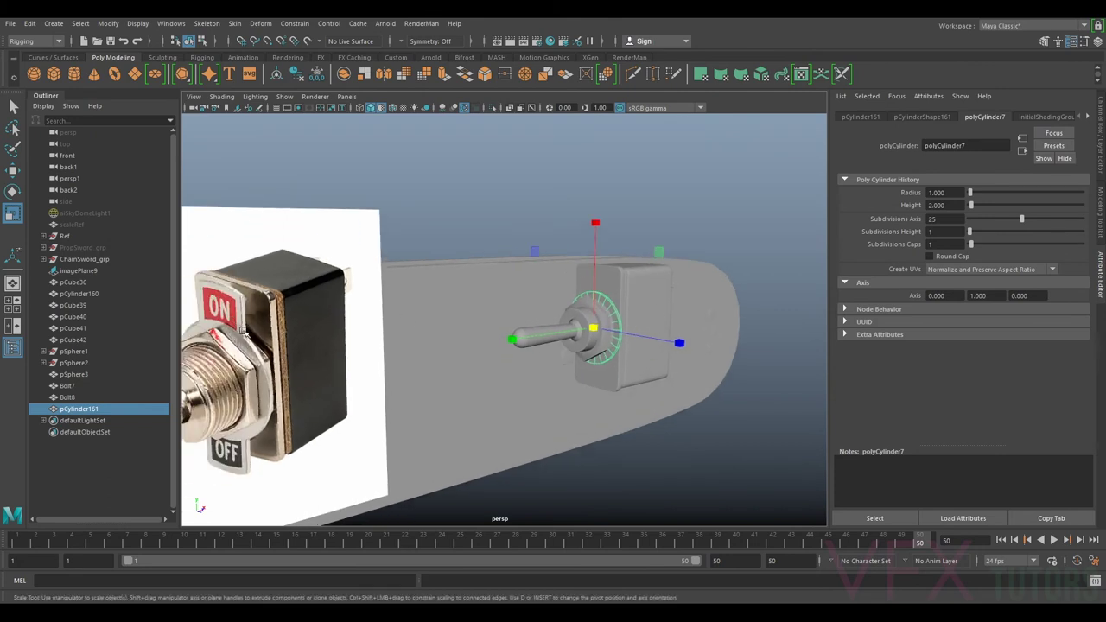
# Check the rim faces at the disc's upper and lower ends and set its axis subdivisions to 26.
pyautogui.keyDown('alt'); pyautogui.moveTo(412, 351); pyautogui.dragTo(485, 299); pyautogui.keyUp('alt')
pyautogui.moveTo(480, 297); pyautogui.dragTo(484, 299, button='right')
pyautogui.click(483, 297)
pyautogui.keyDown('alt'); pyautogui.moveTo(483, 297); pyautogui.dragTo(505, 271); pyautogui.keyUp('alt')
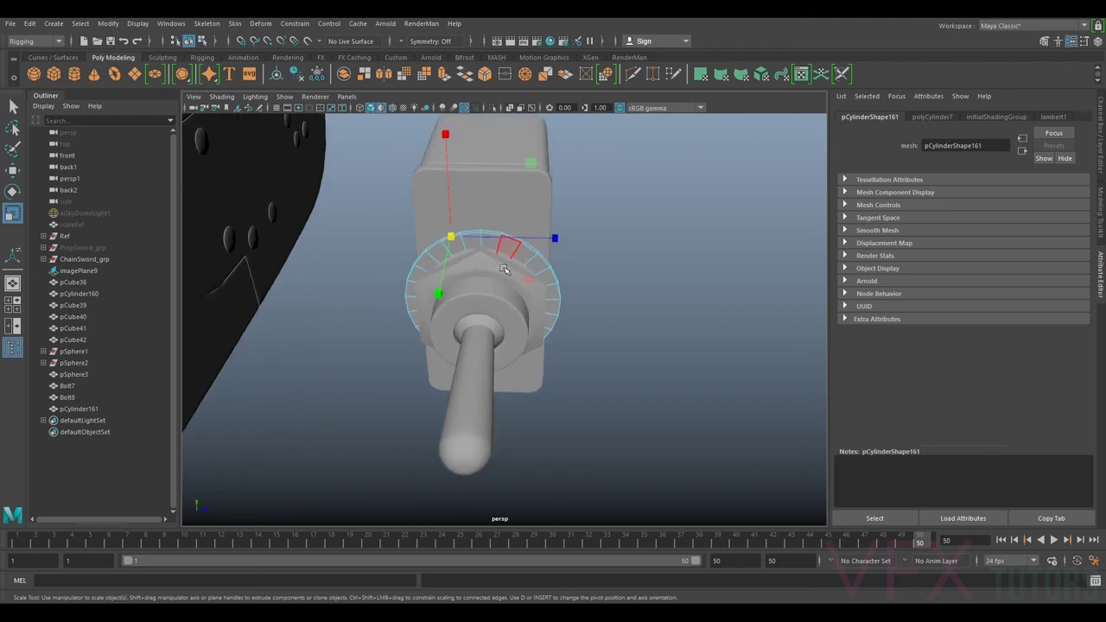
pyautogui.press('q')
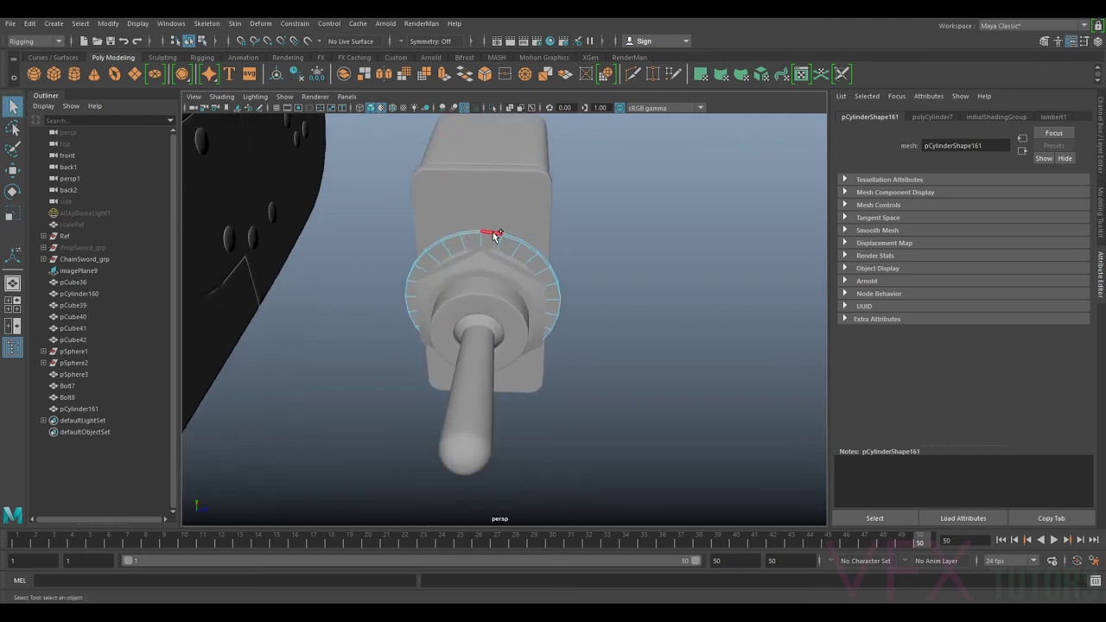
pyautogui.keyDown('alt'); pyautogui.moveTo(585, 317); pyautogui.dragTo(596, 128); pyautogui.keyUp('alt')
pyautogui.scroll(3, 597, 128)
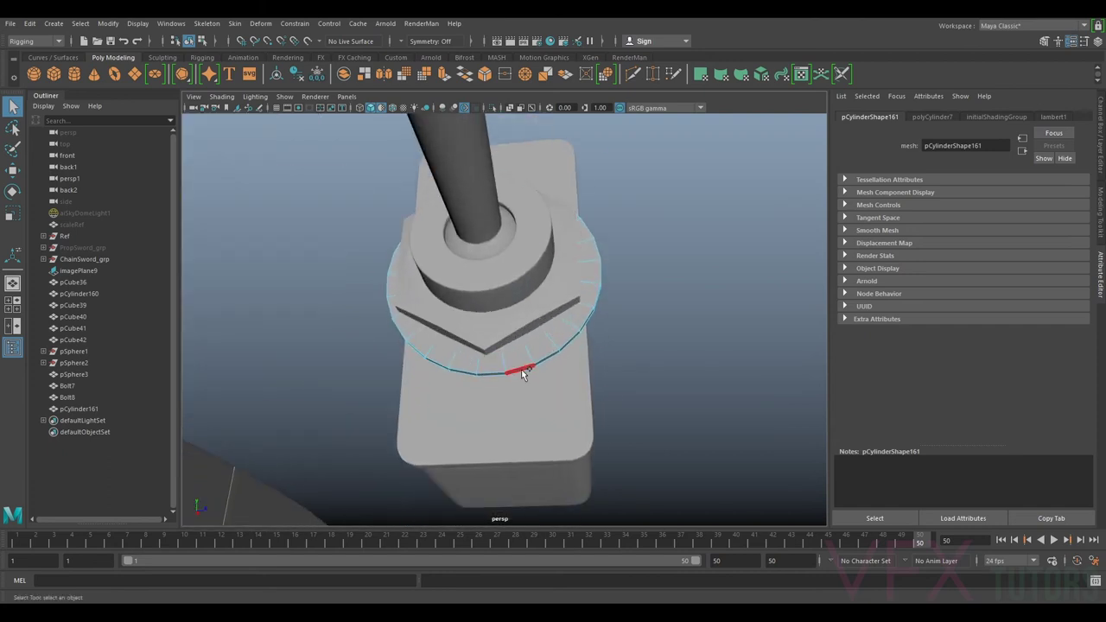
pyautogui.keyDown('alt'); pyautogui.moveTo(542, 387); pyautogui.dragTo(555, 429); pyautogui.keyUp('alt')
pyautogui.keyDown('alt'); pyautogui.moveTo(532, 278); pyautogui.dragTo(521, 469, button='middle'); pyautogui.keyUp('alt')
pyautogui.moveTo(526, 273); pyautogui.dragTo(584, 256, button='right')
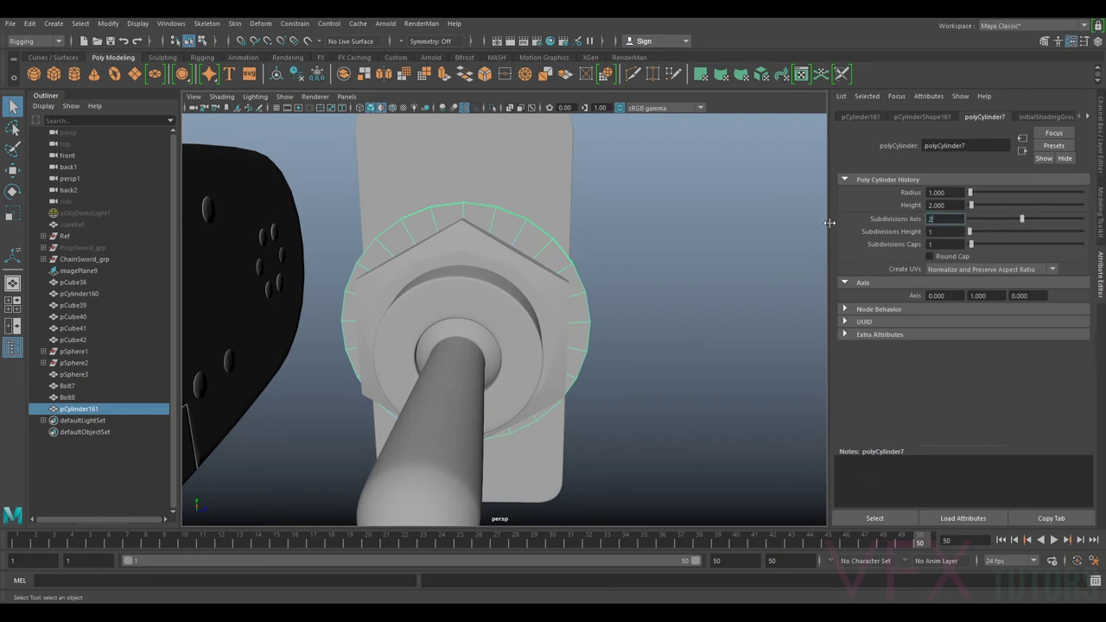
pyautogui.keyDown('alt'); pyautogui.moveTo(828, 223); pyautogui.dragTo(651, 215); pyautogui.keyUp('alt')
# Extrude the four rim faces at both the upper and lower ends of the disc and stretch them outward into straight tabs.
pyautogui.moveTo(566, 358); pyautogui.dragTo(570, 321, button='right')
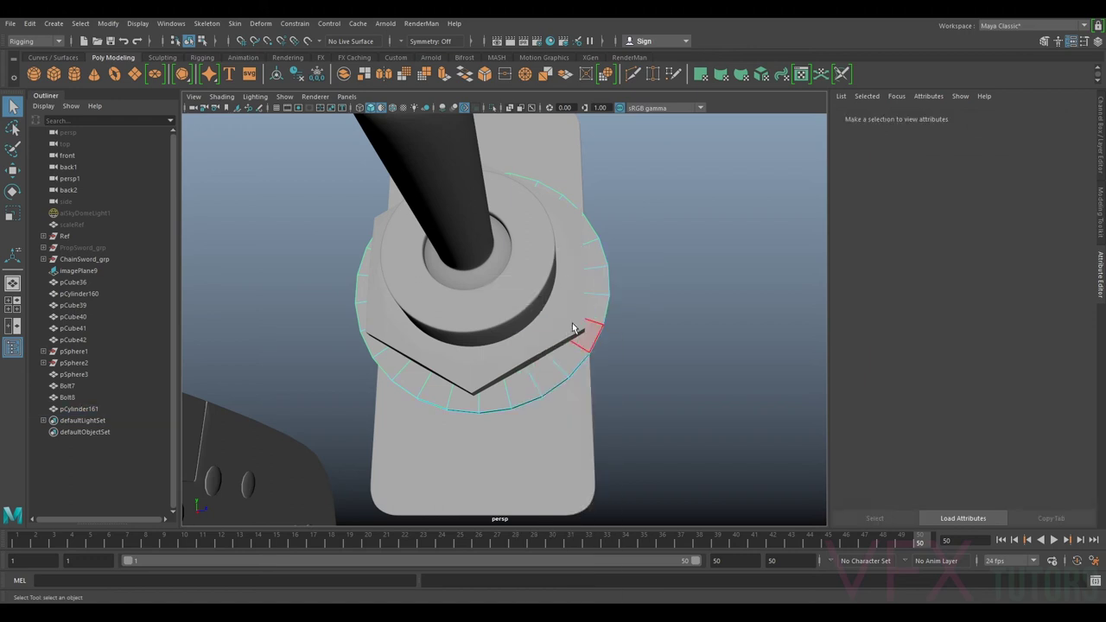
pyautogui.keyDown('alt'); pyautogui.moveTo(539, 407); pyautogui.dragTo(541, 401); pyautogui.keyUp('alt')
pyautogui.click(494, 416)
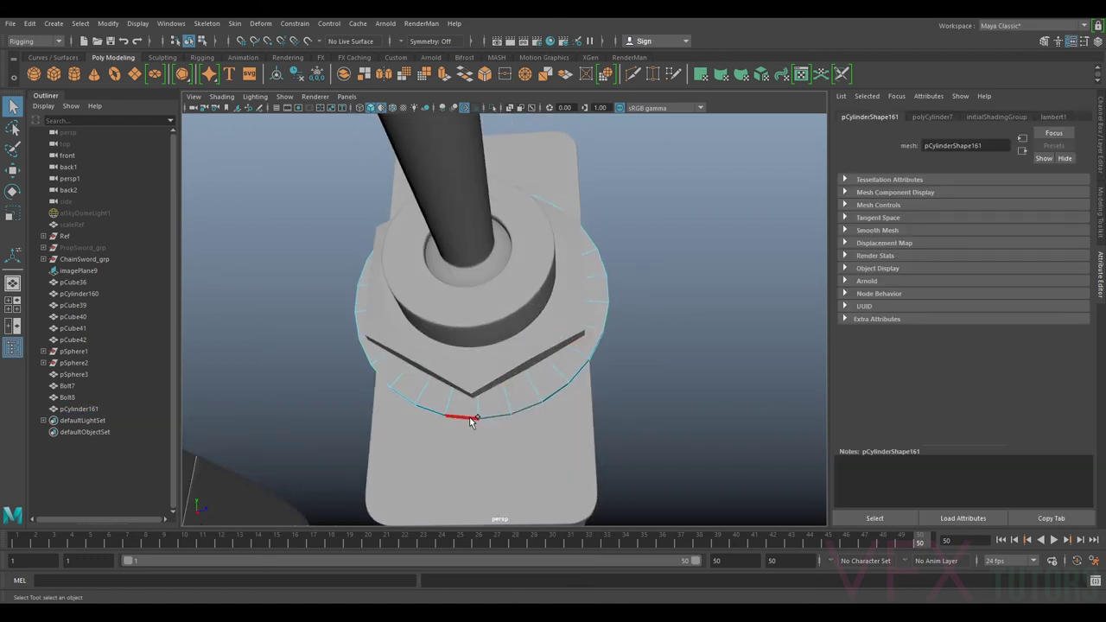
pyautogui.keyDown('alt'); pyautogui.moveTo(495, 390); pyautogui.dragTo(508, 294); pyautogui.keyUp('alt')
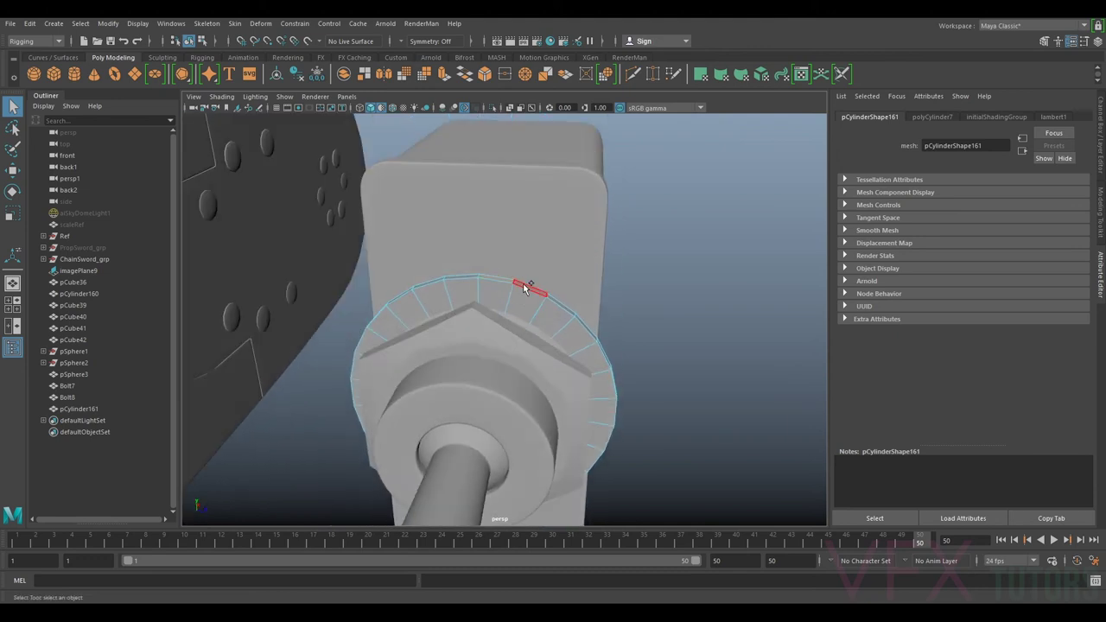
pyautogui.click(468, 283)
pyautogui.hotkey('ctrl', 'e')
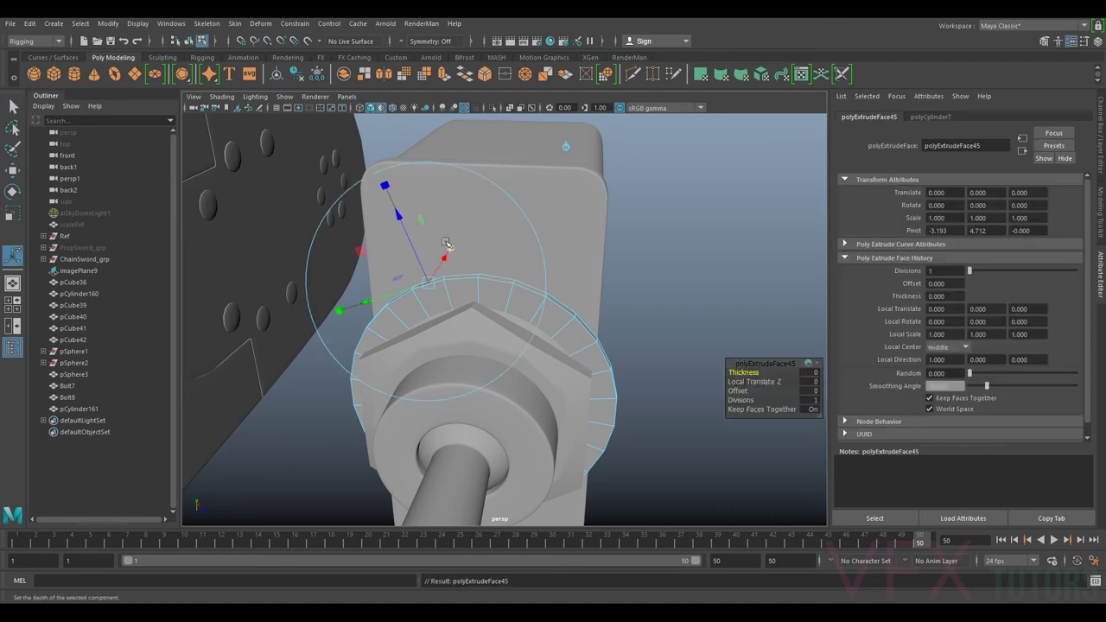
pyautogui.press('r')
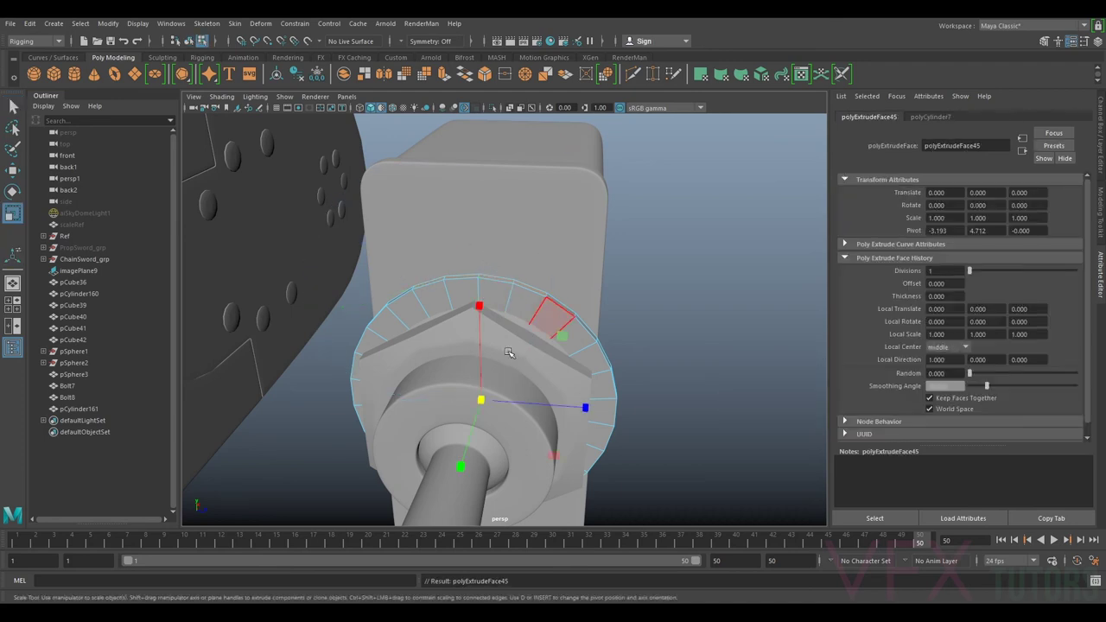
pyautogui.moveTo(479, 355); pyautogui.dragTo(479, 300)
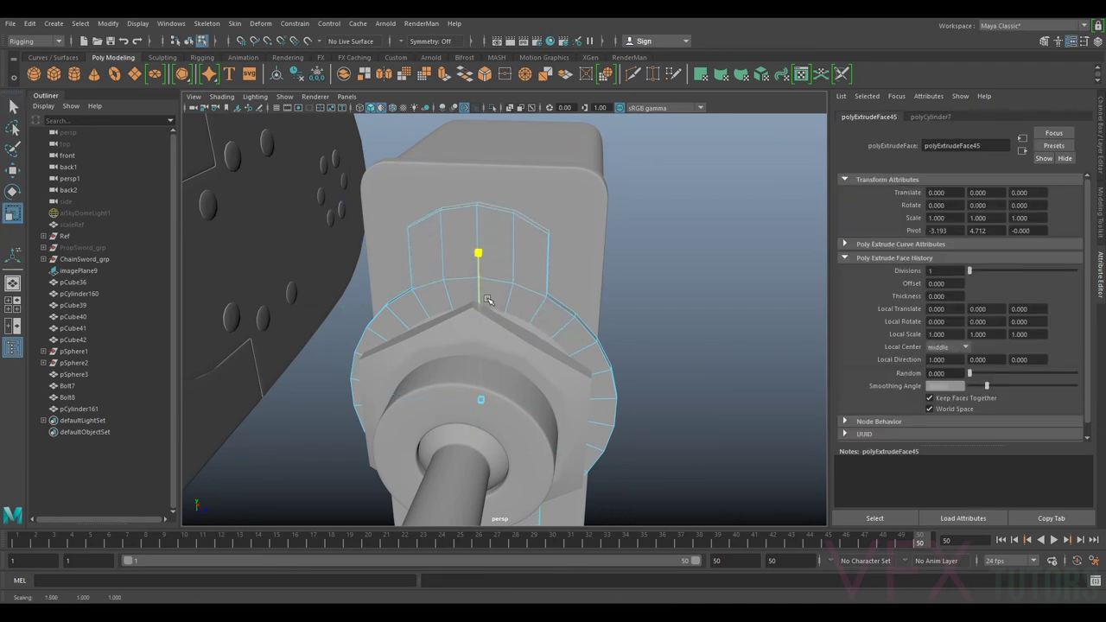
pyautogui.scroll(-5, 607, 353)
pyautogui.keyDown('alt'); pyautogui.moveTo(610, 352); pyautogui.dragTo(596, 313); pyautogui.keyUp('alt')
pyautogui.click(594, 292)
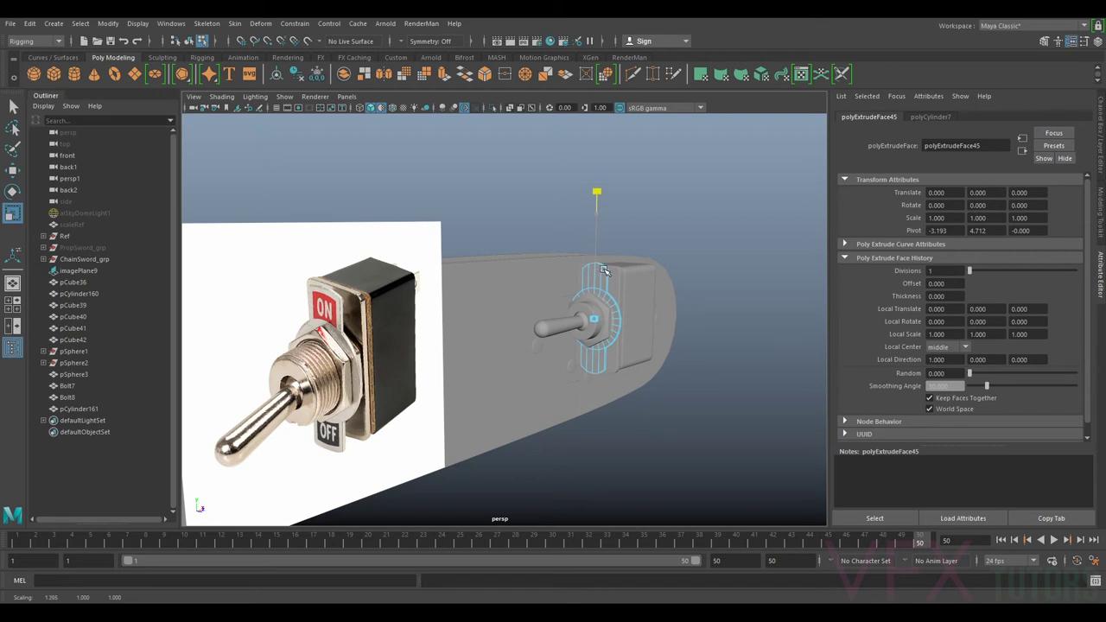
# Move the tabbed plate along the lever's axis to sit against the front of the switch body.
pyautogui.keyDown('alt'); pyautogui.moveTo(630, 322); pyautogui.dragTo(620, 350); pyautogui.keyUp('alt')
pyautogui.keyDown('alt'); pyautogui.moveTo(621, 351); pyautogui.dragTo(612, 353, button='middle'); pyautogui.keyUp('alt')
pyautogui.keyDown('alt'); pyautogui.moveTo(611, 353); pyautogui.dragTo(570, 292); pyautogui.keyUp('alt')
pyautogui.moveTo(601, 316); pyautogui.dragTo(658, 282, button='right')
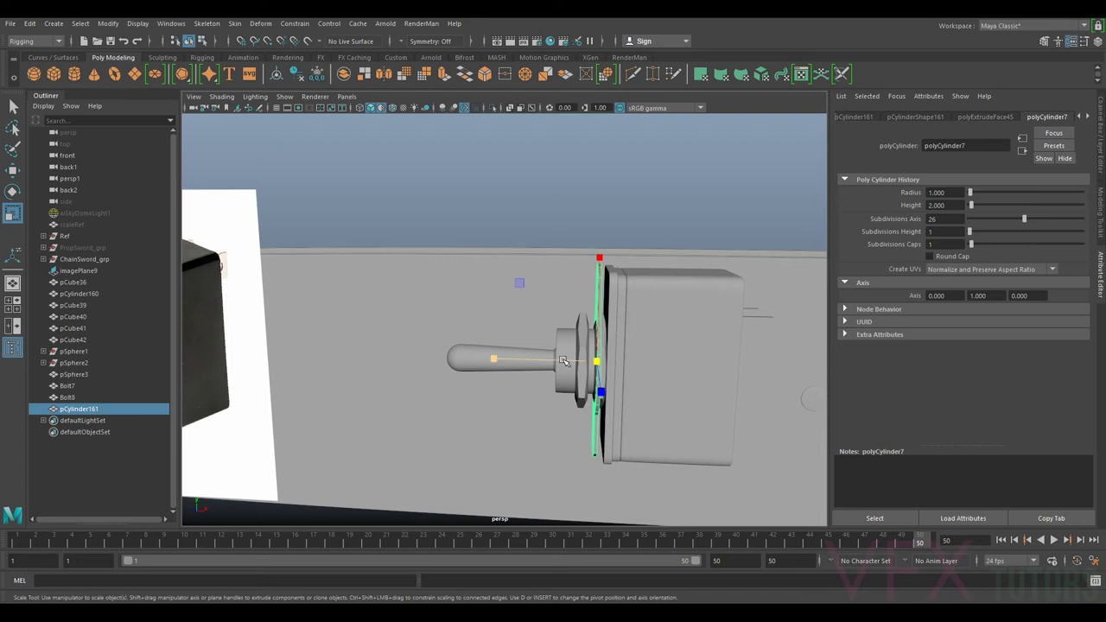
pyautogui.press('w')
pyautogui.moveTo(581, 361); pyautogui.dragTo(606, 381)
pyautogui.keyDown('alt'); pyautogui.moveTo(607, 381); pyautogui.dragTo(701, 337, button='right'); pyautogui.keyUp('alt')
pyautogui.keyDown('alt'); pyautogui.moveTo(702, 337); pyautogui.dragTo(622, 328, button='middle'); pyautogui.keyUp('alt')
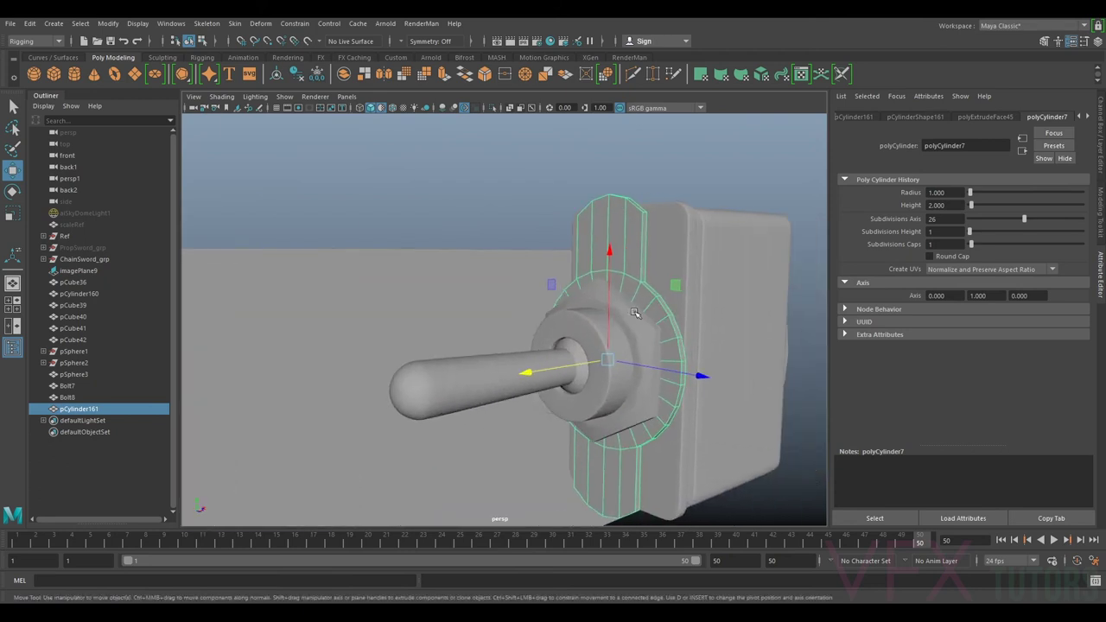
# Isolate the tabbed plate and delete the circular cap faces at its centre.
pyautogui.hotkey('ctrl', '1')
pyautogui.keyDown('alt'); pyautogui.moveTo(666, 348); pyautogui.dragTo(581, 374); pyautogui.keyUp('alt')
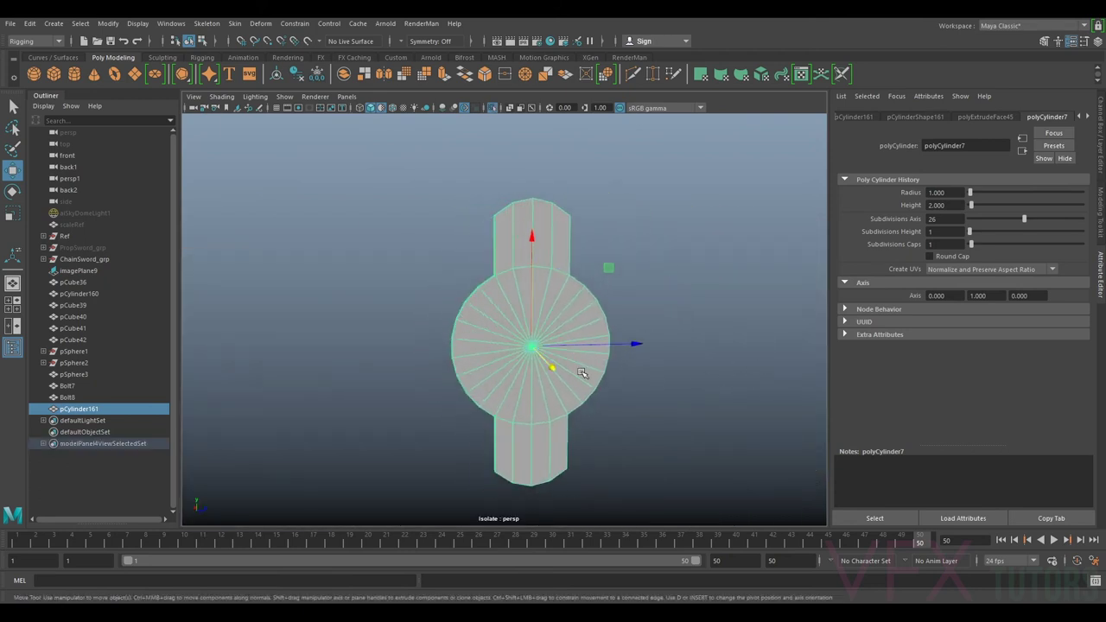
pyautogui.moveTo(591, 320); pyautogui.dragTo(555, 324, button='right')
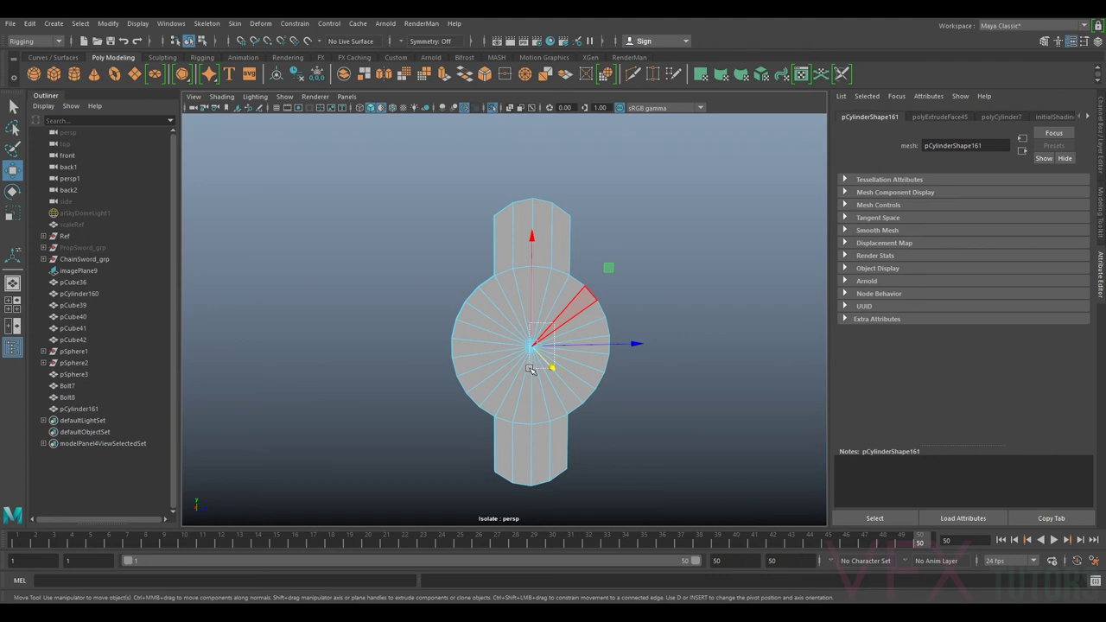
pyautogui.press('Delete')
# Try to extrude the border edge loop around the plate's circular opening.
pyautogui.moveTo(580, 273); pyautogui.dragTo(581, 245, button='right')
pyautogui.keyDown('alt'); pyautogui.moveTo(582, 245); pyautogui.dragTo(632, 310); pyautogui.keyUp('alt')
pyautogui.doubleClick(664, 235)
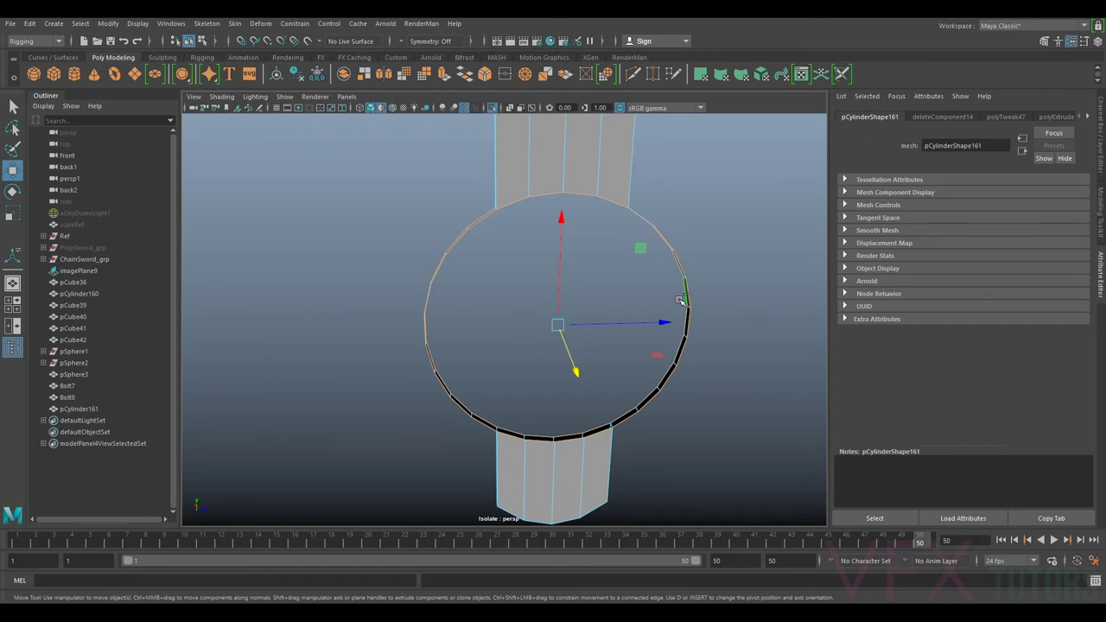
pyautogui.hotkey('ctrl', 'e')
pyautogui.moveTo(740, 393); pyautogui.dragTo(733, 369)
pyautogui.hotkey('ctrl', 'z')
pyautogui.hotkey('ctrl', 'z')
# Try to extrude the border edges along one side of the plate's opening for scaling.
pyautogui.click(684, 248)
pyautogui.click(683, 256)
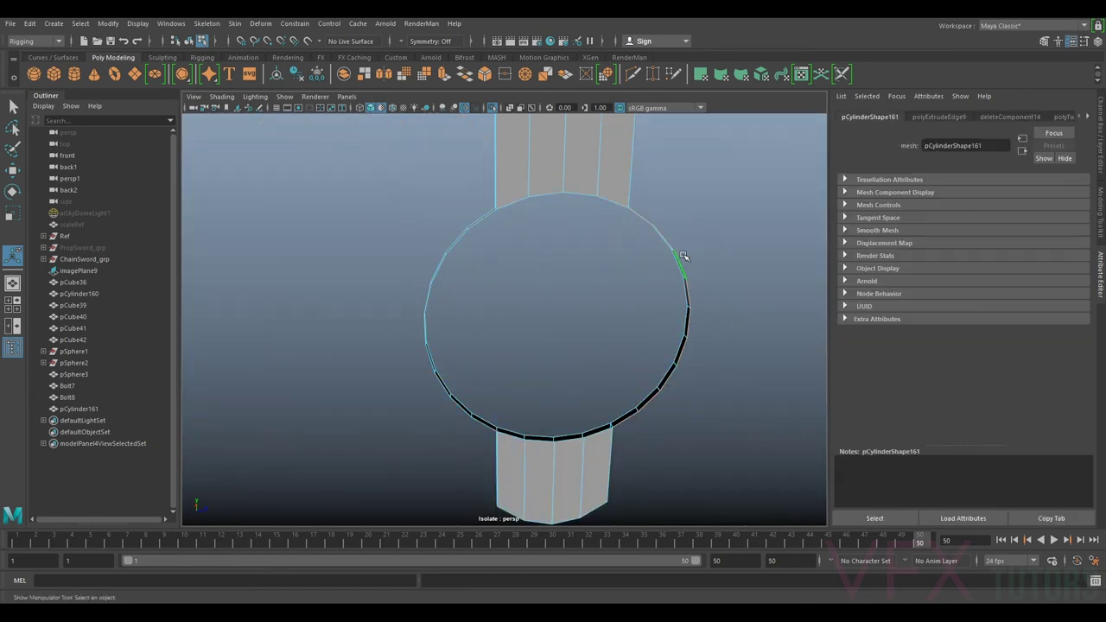
pyautogui.hotkey('ctrl', 'e')
pyautogui.press('r')
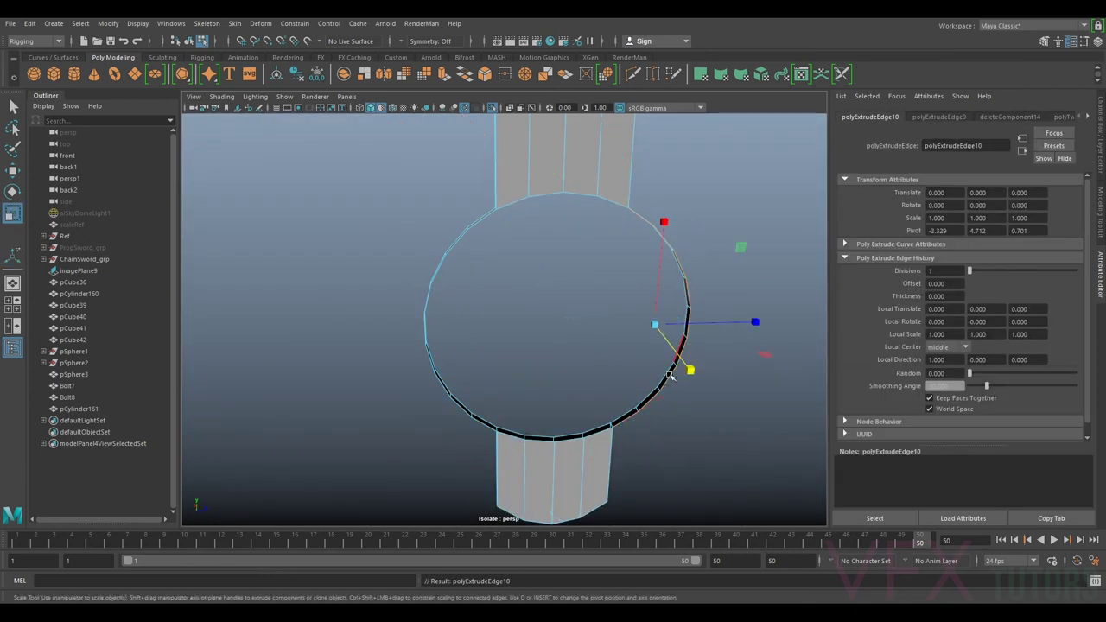
pyautogui.hotkey('ctrl', 'z')
pyautogui.hotkey('ctrl', 'z')
# Select the border edges all the way around the plate's circular opening and extrude them.
pyautogui.keyDown('alt'); pyautogui.moveTo(737, 291); pyautogui.dragTo(658, 388); pyautogui.keyUp('alt')
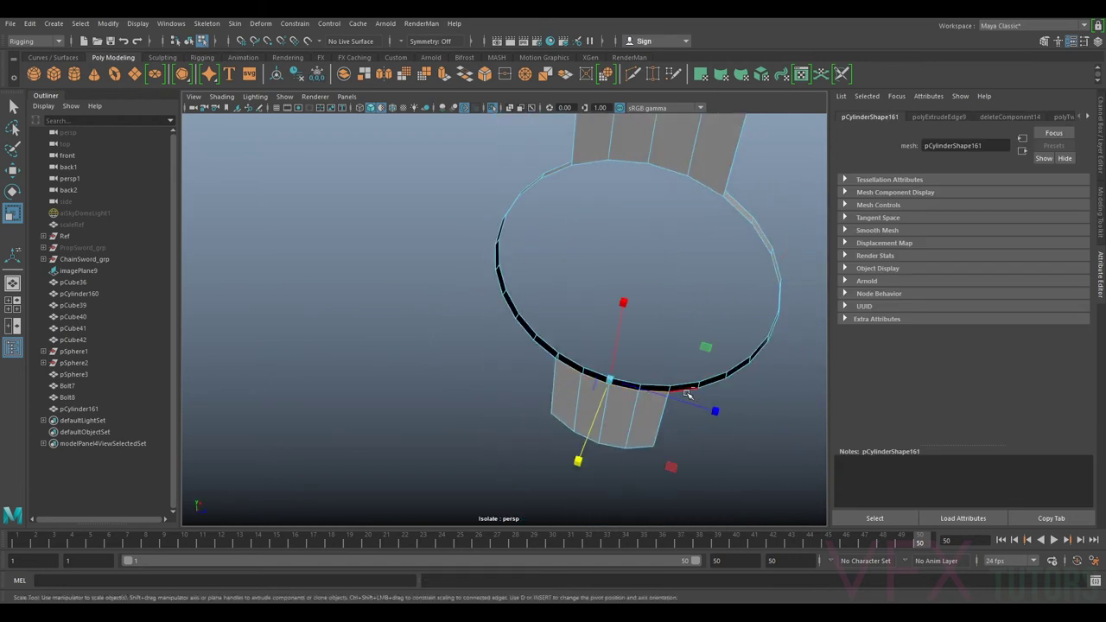
pyautogui.keyDown('shift'); pyautogui.doubleClick(688, 393); pyautogui.keyUp('shift')
pyautogui.keyDown('shift'); pyautogui.doubleClick(528, 332); pyautogui.keyUp('shift')
pyautogui.keyDown('shift'); pyautogui.click(586, 164); pyautogui.keyUp('shift')
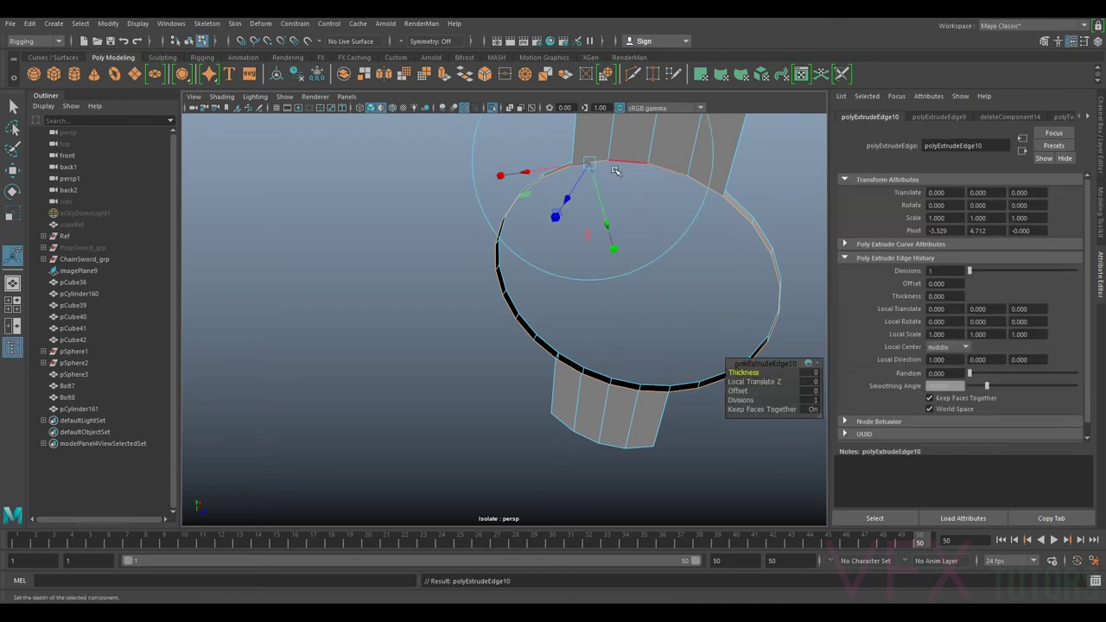
# Try an offset of about -2 and a changed thickness on the extruded border edges.
pyautogui.click(737, 391)
pyautogui.moveTo(739, 390); pyautogui.dragTo(736, 390, button='middle')
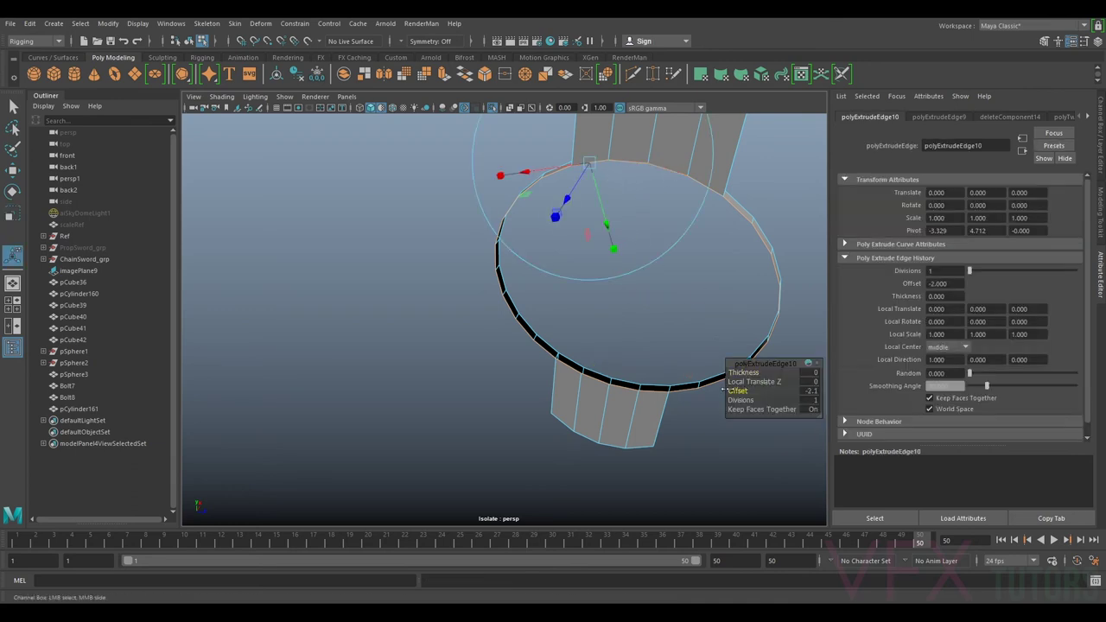
pyautogui.hotkey('ctrl', 'z')
pyautogui.moveTo(737, 373); pyautogui.dragTo(745, 373)
pyautogui.hotkey('ctrl', 'z')
# Try scaling the extruded border edges inward to form a ring on one face of the plate.
pyautogui.press('r')
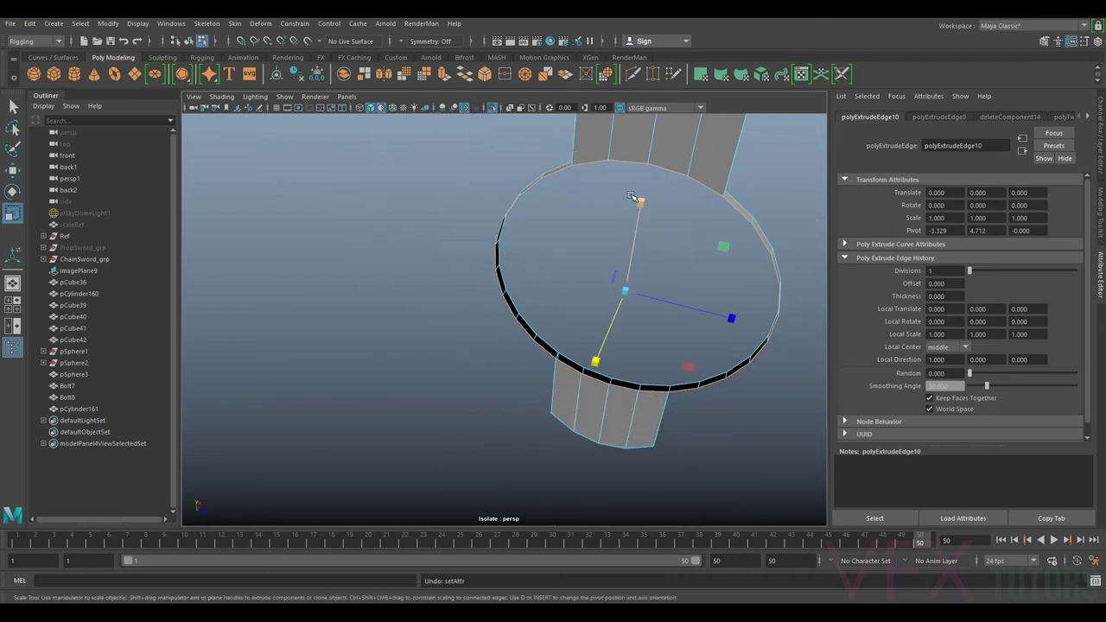
pyautogui.moveTo(623, 288); pyautogui.dragTo(559, 317)
pyautogui.keyDown('alt'); pyautogui.moveTo(650, 403); pyautogui.dragTo(718, 319, button='middle'); pyautogui.keyUp('alt')
pyautogui.scroll(5, 718, 319)
pyautogui.keyDown('alt'); pyautogui.moveTo(615, 145); pyautogui.dragTo(563, 254, button='middle'); pyautogui.keyUp('alt')
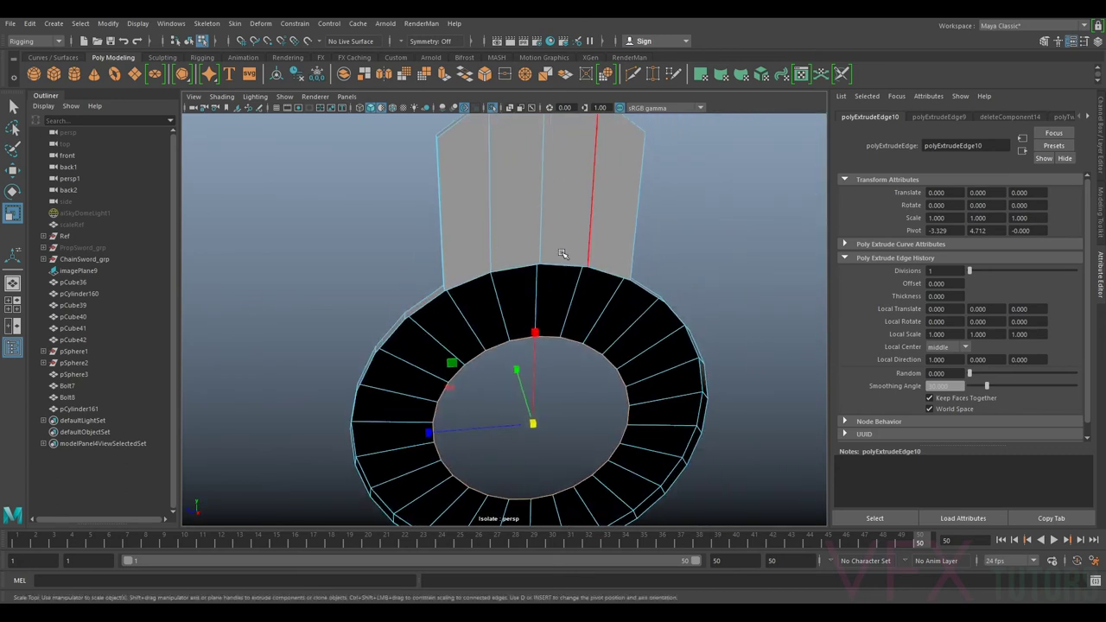
# Try extruding the border edges on the plate's opposite face and scaling them inward.
pyautogui.click(548, 269)
pyautogui.doubleClick(438, 304)
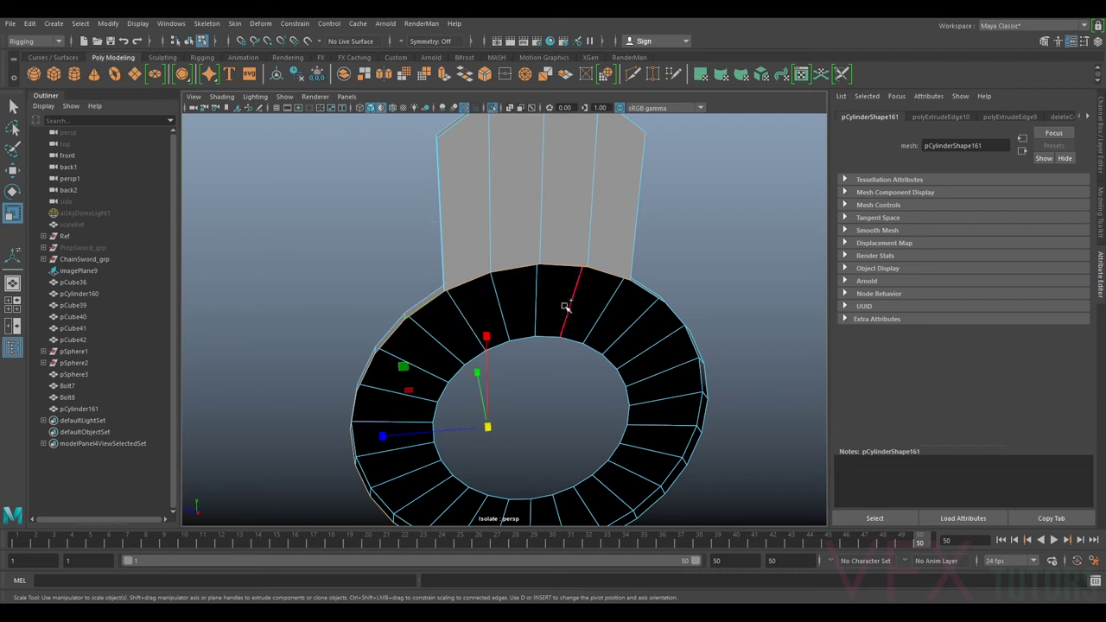
pyautogui.keyDown('alt'); pyautogui.moveTo(639, 294); pyautogui.dragTo(618, 350); pyautogui.keyUp('alt')
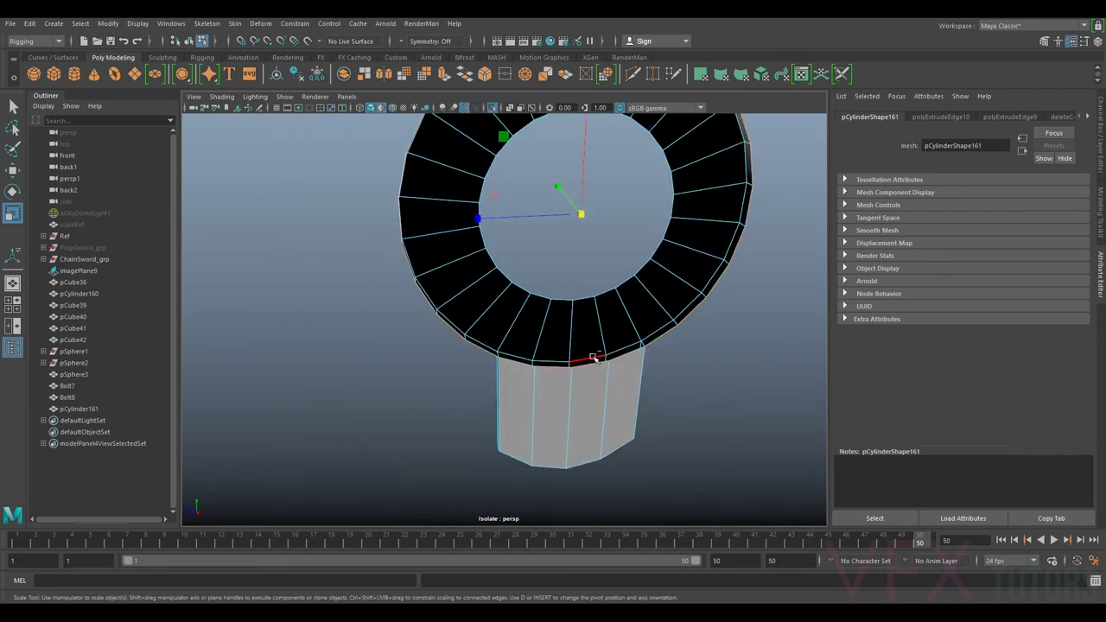
pyautogui.hotkey('ctrl', 'e')
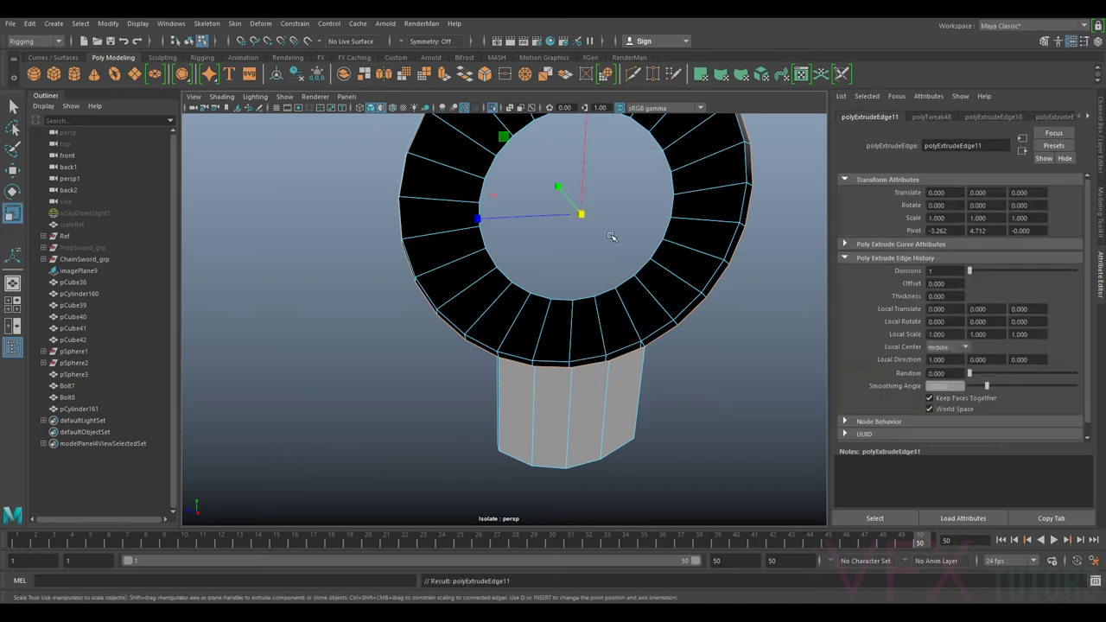
pyautogui.moveTo(579, 215); pyautogui.dragTo(674, 339)
# Undo the edge extrusions and the cap face deletion on the plate.
pyautogui.hotkey('ctrl', 'z')
pyautogui.hotkey('ctrl', 'z')
pyautogui.hotkey('ctrl', 'z')
pyautogui.hotkey('ctrl', 'z')
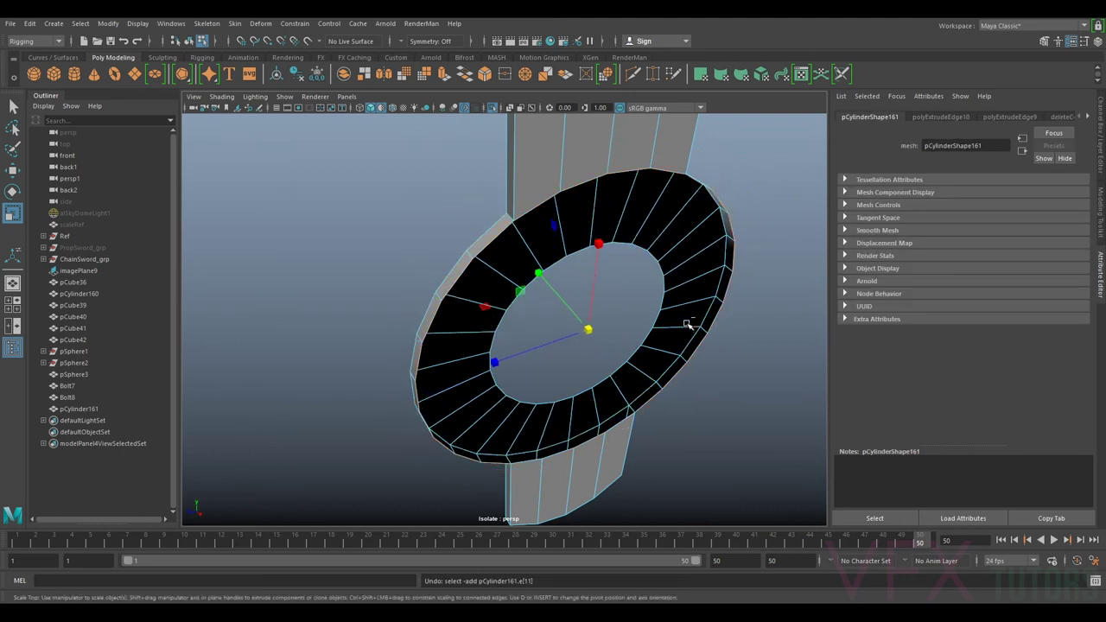
pyautogui.hotkey('ctrl', 'z')
pyautogui.hotkey('ctrl', 'z')
pyautogui.hotkey('ctrl', 'z')
pyautogui.hotkey('ctrl', 'z')
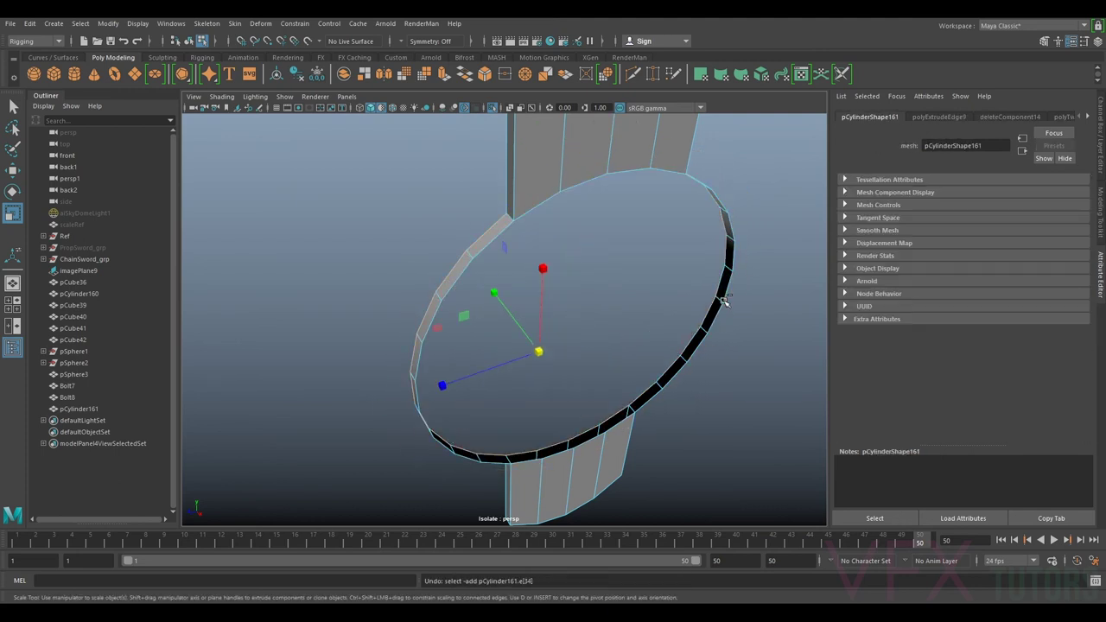
pyautogui.hotkey('ctrl', 'z')
pyautogui.hotkey('ctrl', 'z')
pyautogui.hotkey('ctrl', 'z')
pyautogui.hotkey('ctrl', 'z')
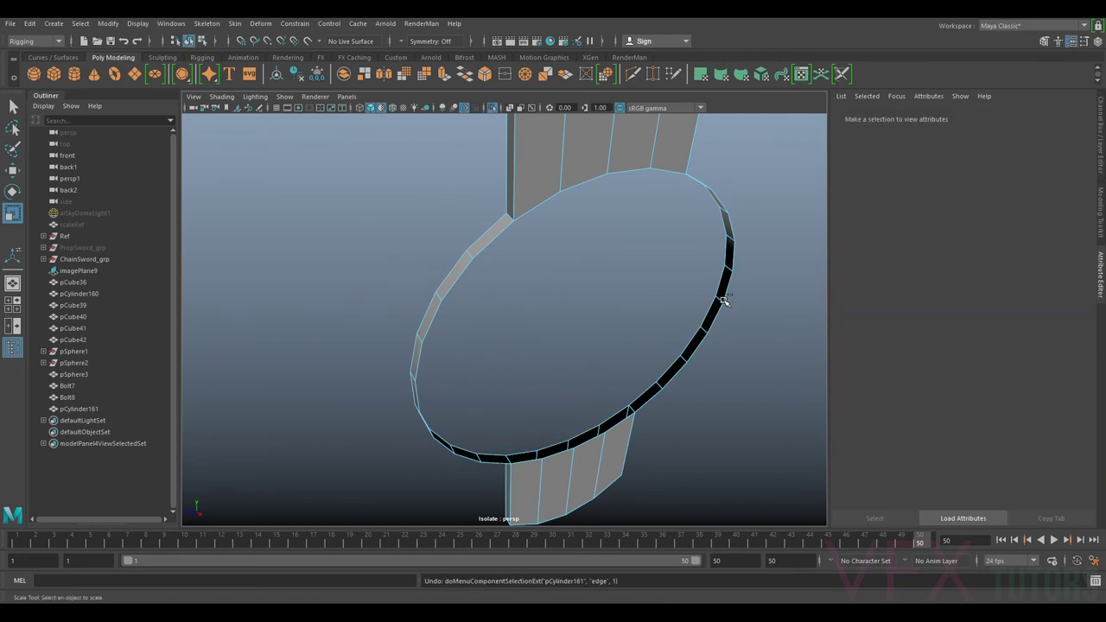
pyautogui.hotkey('ctrl', '1')
pyautogui.keyDown('alt'); pyautogui.moveTo(589, 339); pyautogui.dragTo(607, 325); pyautogui.keyUp('alt')
pyautogui.hotkey('ctrl', '1')
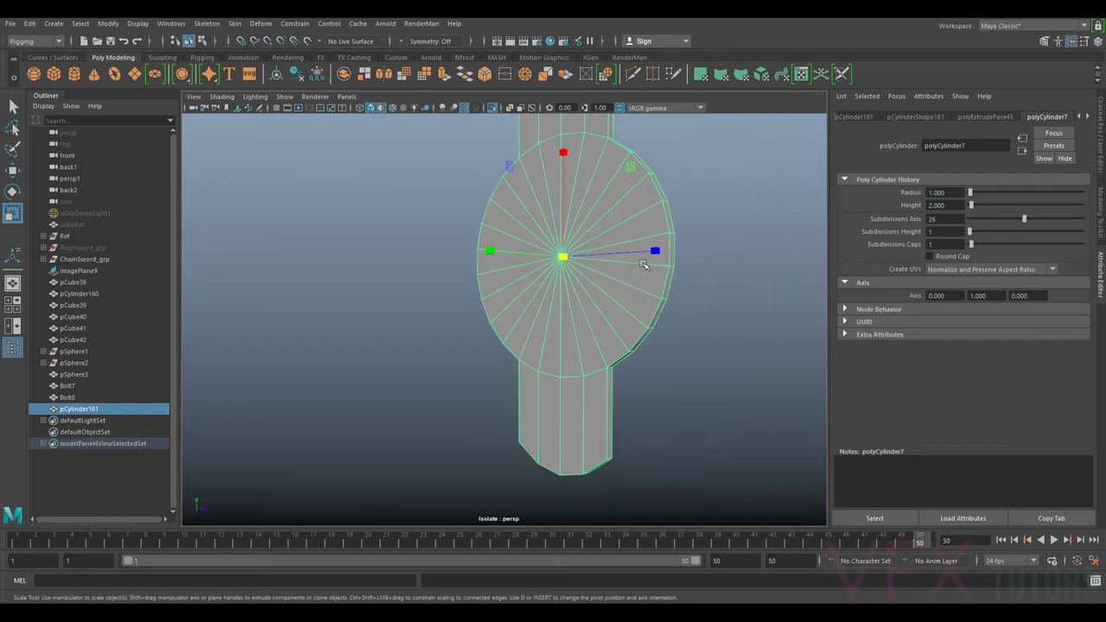
# Try setting the plate cylinder's cap subdivisions to 0.
pyautogui.keyDown('alt'); pyautogui.moveTo(650, 257); pyautogui.dragTo(623, 307, button='middle'); pyautogui.keyUp('alt')
pyautogui.keyDown('alt'); pyautogui.moveTo(623, 307); pyautogui.dragTo(638, 299); pyautogui.keyUp('alt')
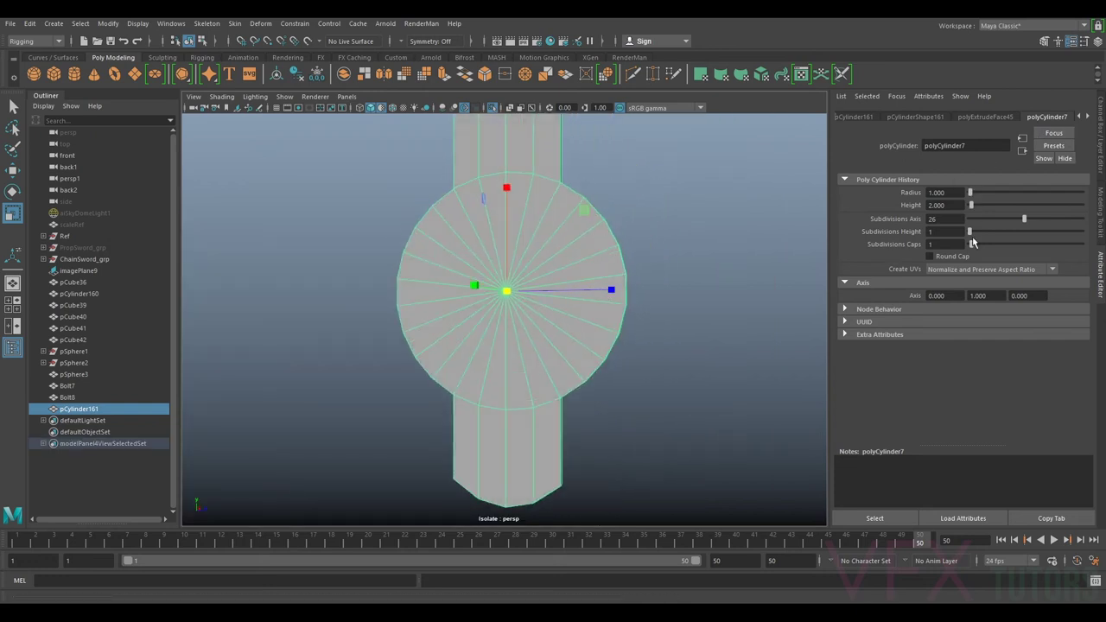
pyautogui.moveTo(975, 246); pyautogui.dragTo(959, 246)
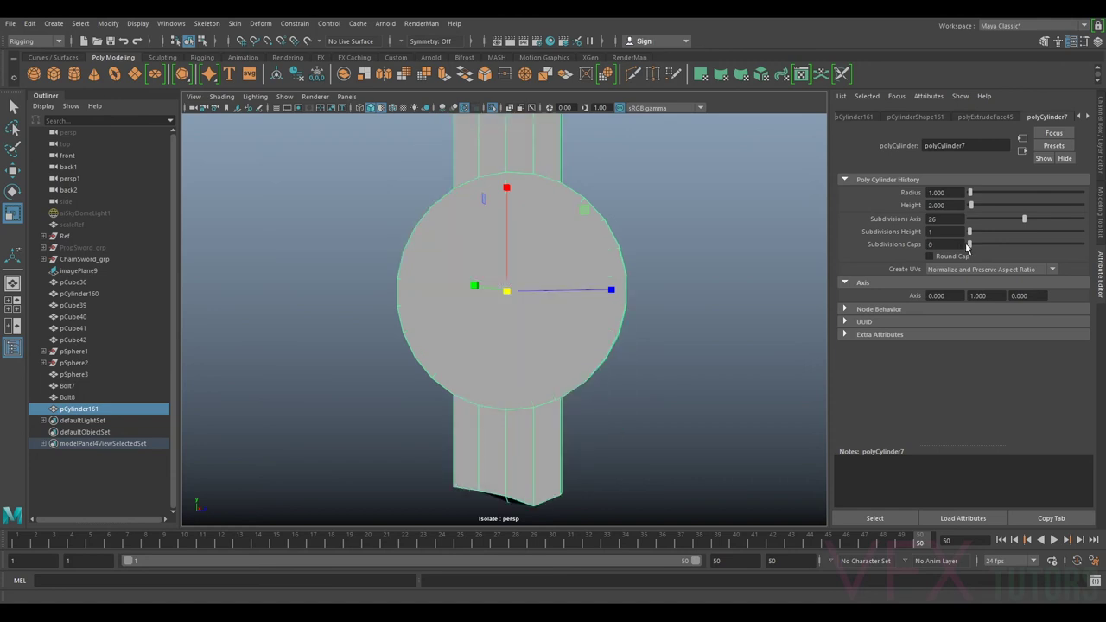
# Undo the cap subdivision change on the plate and isolate it again.
pyautogui.click(1099, 207)
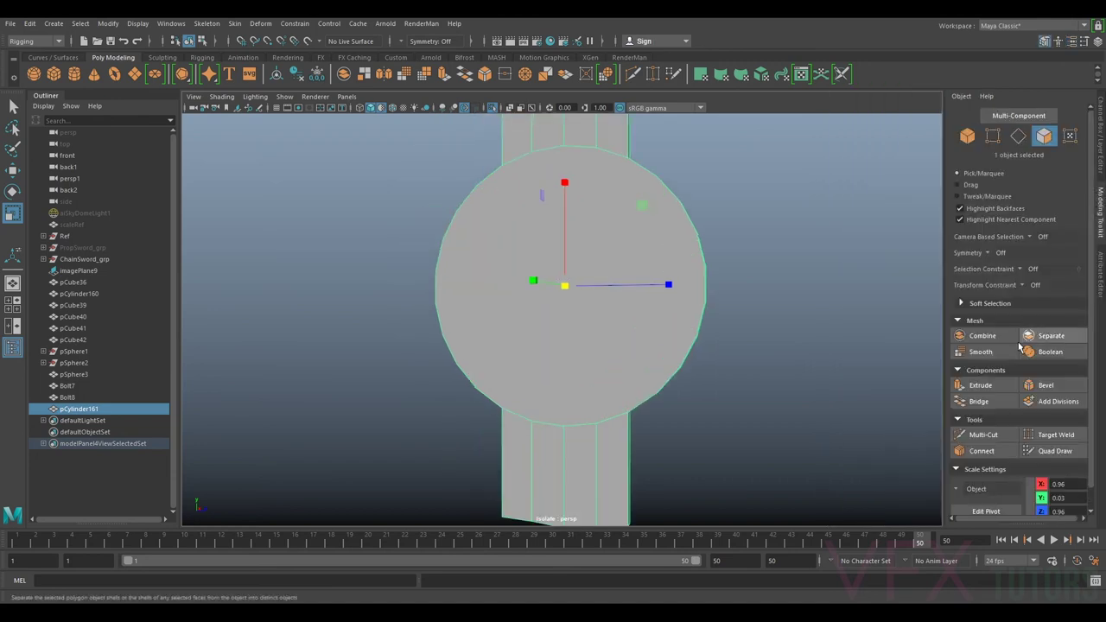
pyautogui.click(983, 435)
pyautogui.hotkey('ctrl', 'z')
pyautogui.scroll(-4, 852, 251)
pyautogui.keyDown('alt'); pyautogui.moveTo(848, 254); pyautogui.dragTo(728, 240); pyautogui.keyUp('alt')
pyautogui.hotkey('ctrl', 'z')
pyautogui.hotkey('ctrl', 'z')
pyautogui.press('q')
pyautogui.hotkey('ctrl', '1')
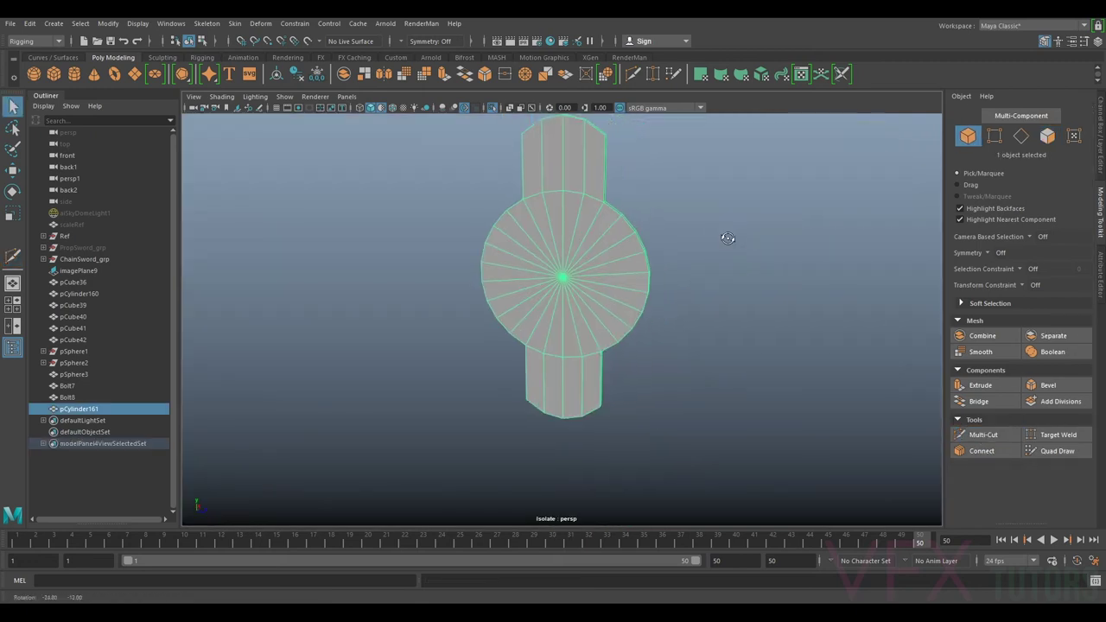
pyautogui.scroll(5, 628, 270)
pyautogui.keyDown('alt'); pyautogui.moveTo(628, 270); pyautogui.dragTo(648, 354, button='middle'); pyautogui.keyUp('alt')
pyautogui.click(998, 436)
pyautogui.click(984, 434)
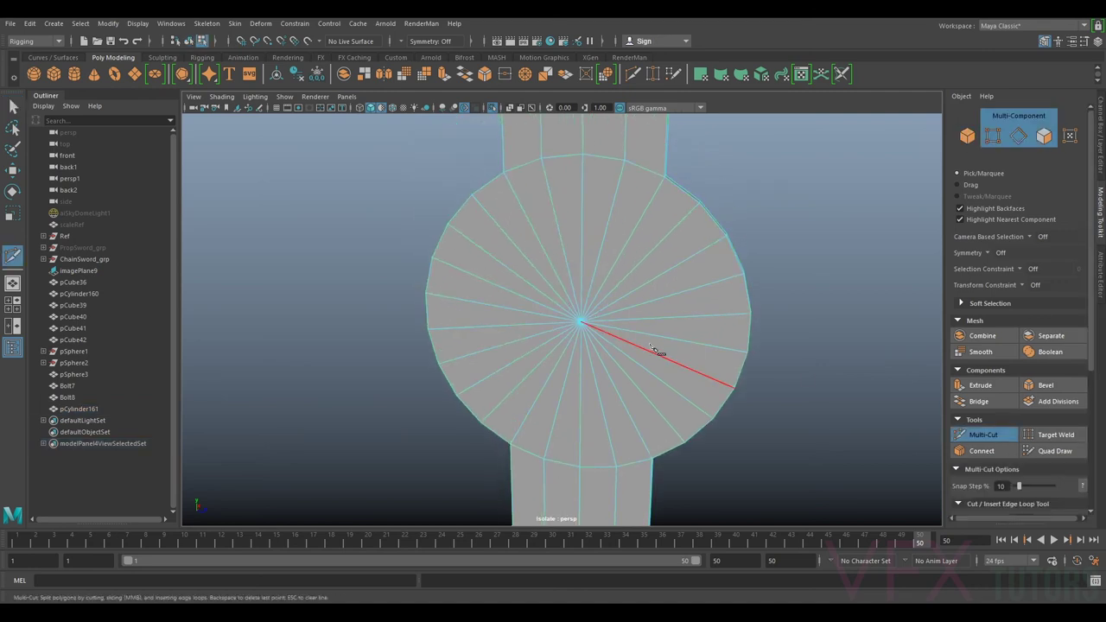
pyautogui.click(983, 434)
# Delete the triangular faces of both circular caps on the plate.
pyautogui.keyDown('alt'); pyautogui.moveTo(660, 337); pyautogui.dragTo(642, 323); pyautogui.keyUp('alt')
pyautogui.moveTo(594, 282); pyautogui.dragTo(595, 314, button='right')
pyautogui.moveTo(594, 304); pyautogui.dragTo(555, 346)
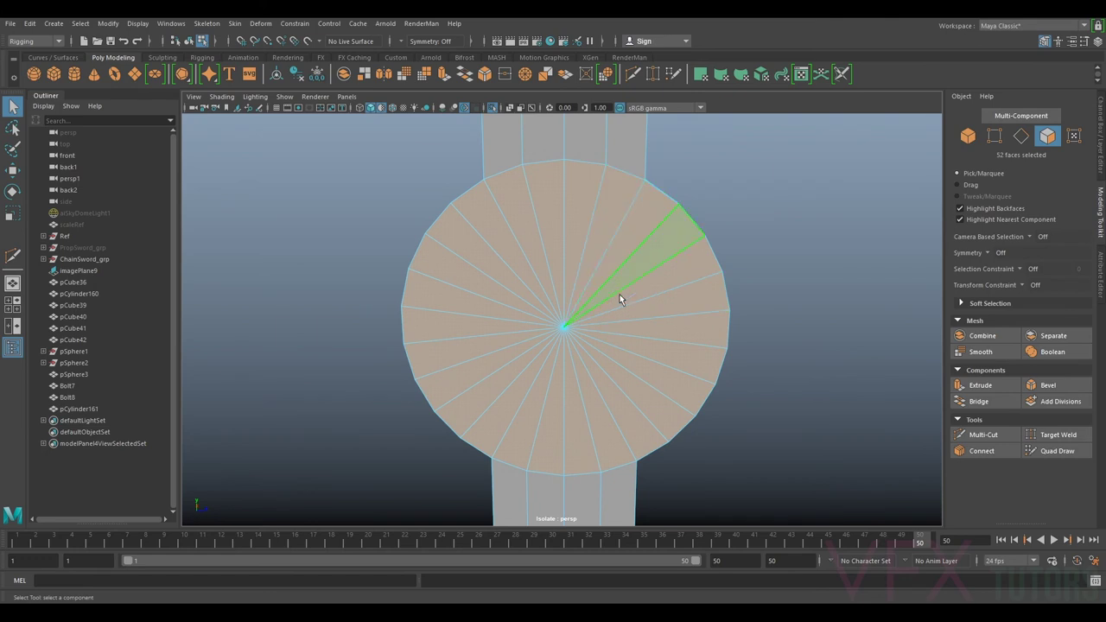
pyautogui.press('Delete')
# Extrude the opening's border edge loop on one side of the plate and scale it inward into a flat ring.
pyautogui.press('F10')
pyautogui.keyDown('alt'); pyautogui.moveTo(854, 170); pyautogui.dragTo(704, 181); pyautogui.keyUp('alt')
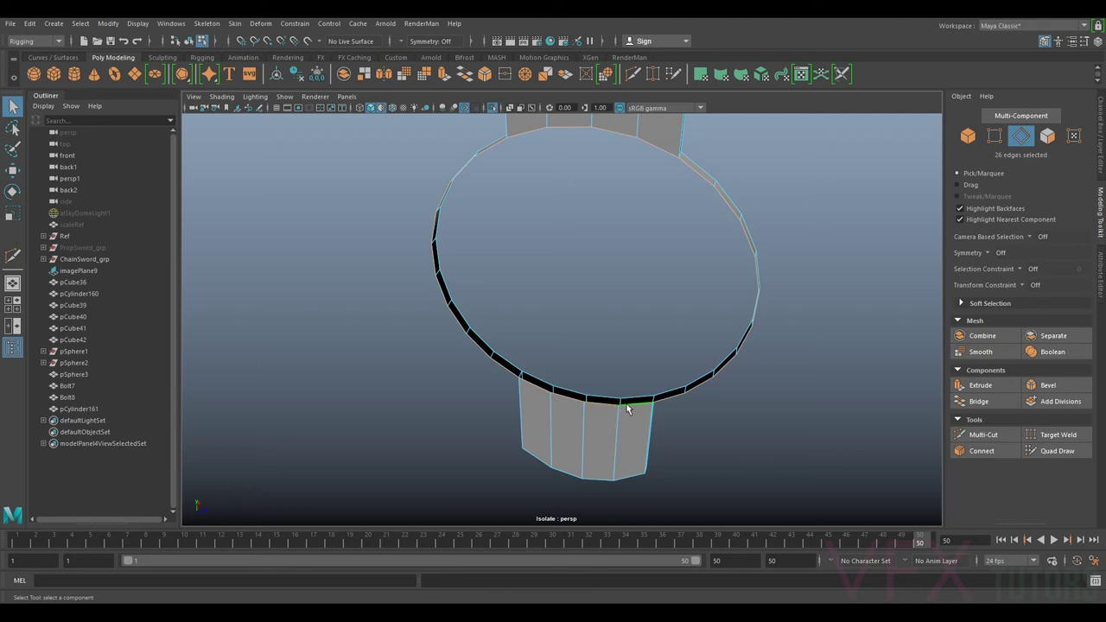
pyautogui.hotkey('ctrl', 'e')
pyautogui.press('r')
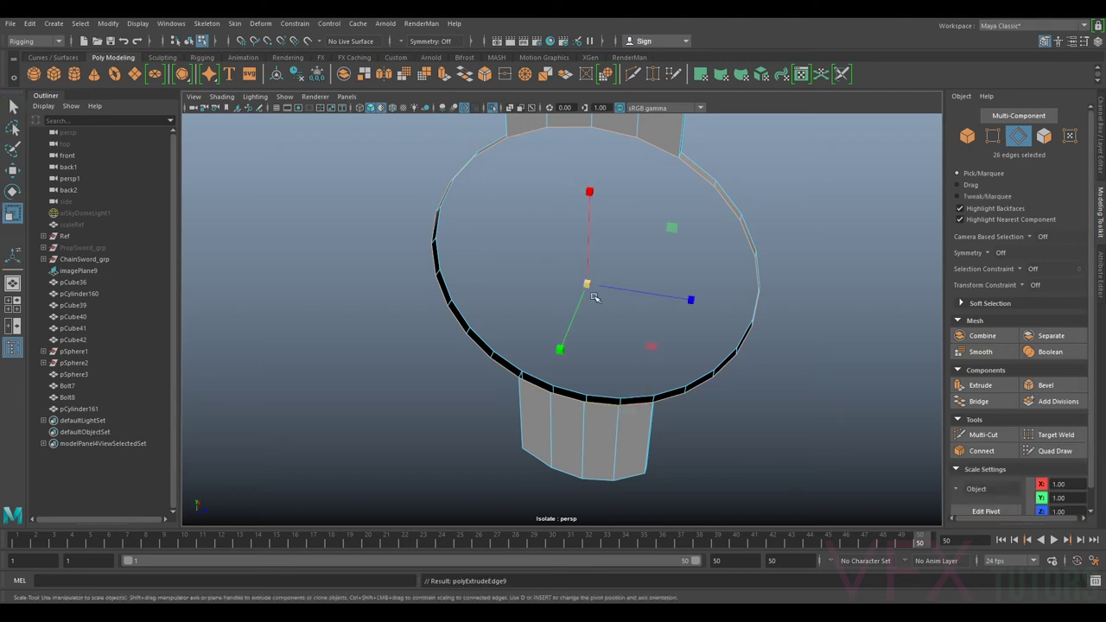
pyautogui.moveTo(588, 285)
pyautogui.mouseDown()
pyautogui.moveTo(558, 299)
pyautogui.moveTo(483, 298)
pyautogui.moveTo(593, 254)
pyautogui.moveTo(588, 306)
pyautogui.mouseUp()
pyautogui.scroll(-4, 588, 304)
# Extrude the border edge loop on the plate's other side and scale it inward into a matching ring.
pyautogui.hotkey('ctrl', 'e')
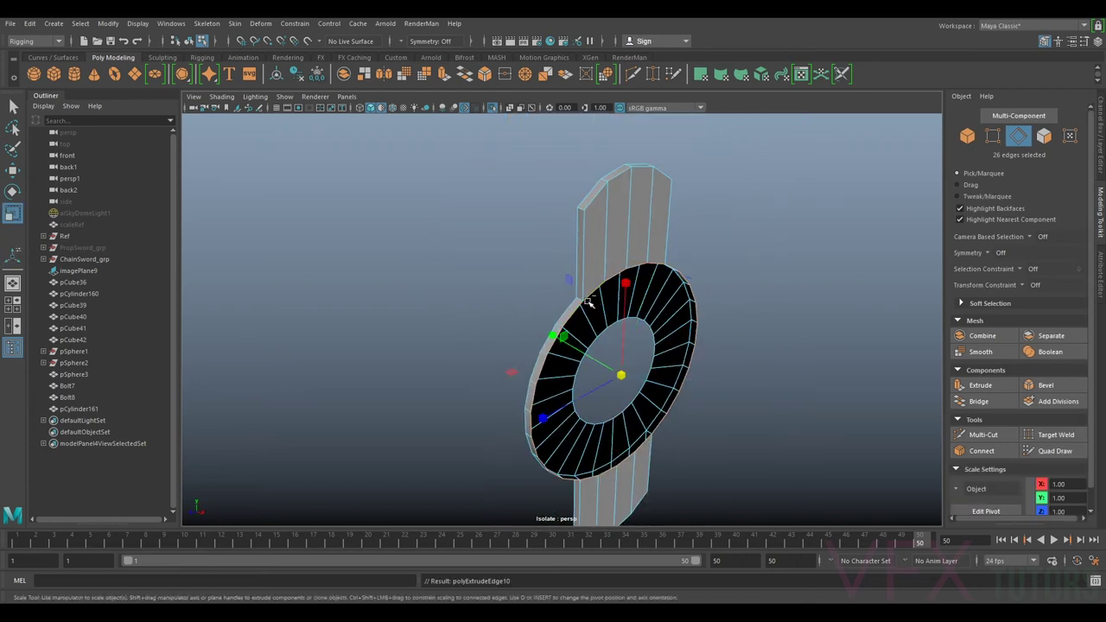
pyautogui.moveTo(624, 374); pyautogui.dragTo(765, 353)
pyautogui.scroll(3, 687, 328)
pyautogui.keyDown('alt'); pyautogui.moveTo(628, 260); pyautogui.dragTo(661, 257); pyautogui.keyUp('alt')
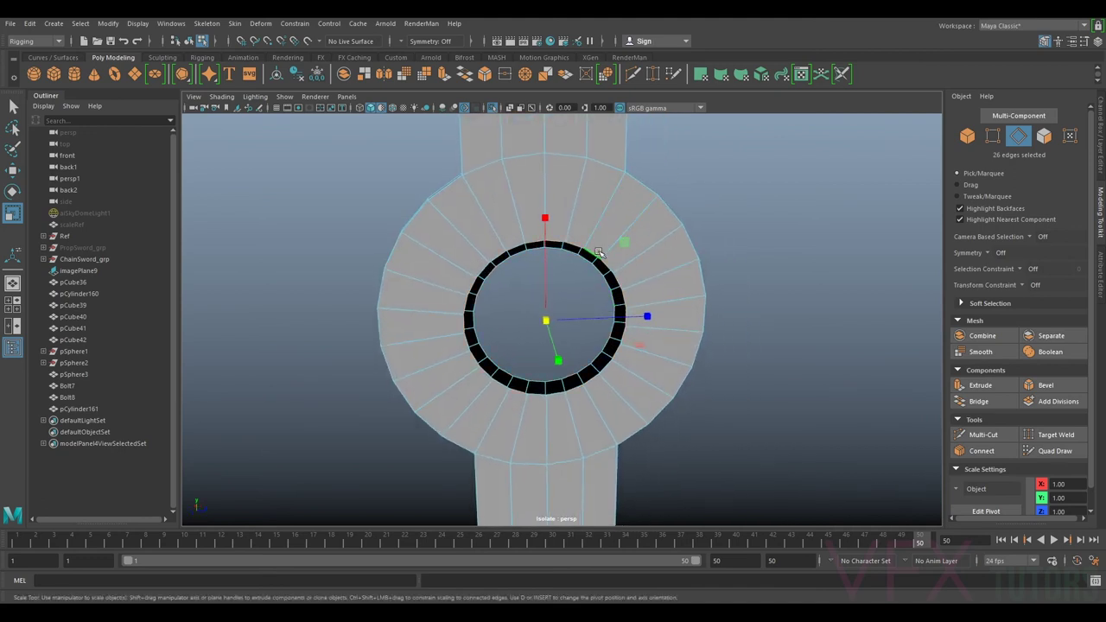
# Adjust the scale of the inner edge loops on both faces so the central hole lines up, and return to object mode.
pyautogui.moveTo(543, 332); pyautogui.dragTo(483, 338)
pyautogui.doubleClick(407, 331)
pyautogui.moveTo(470, 390); pyautogui.dragTo(458, 394)
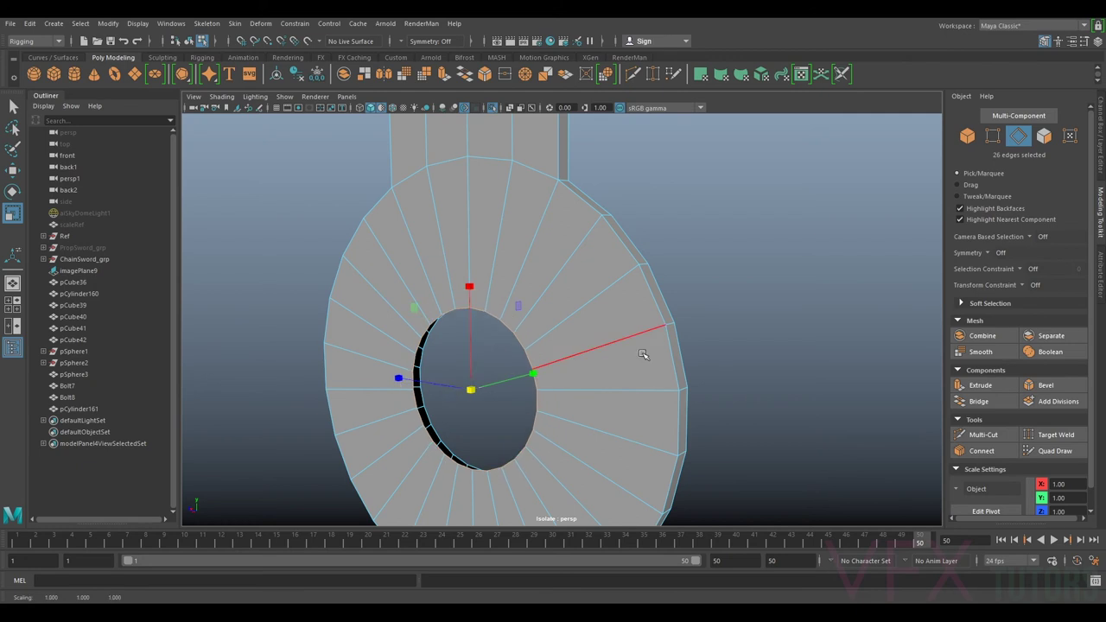
pyautogui.keyDown('alt'); pyautogui.moveTo(643, 354); pyautogui.dragTo(492, 352); pyautogui.keyUp('alt')
pyautogui.moveTo(539, 275); pyautogui.dragTo(587, 247, button='right')
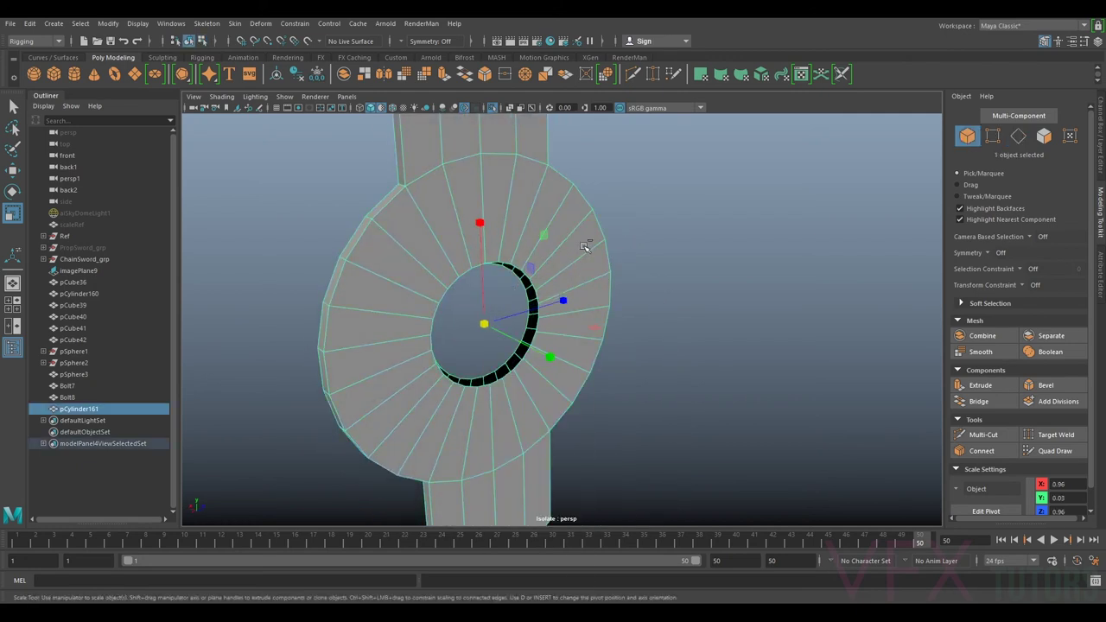
# Show the whole switch and move the plate along the lever axis to Y 3.29, between the two hex nuts.
pyautogui.hotkey('ctrl', '1')
pyautogui.scroll(-3, 603, 249)
pyautogui.keyDown('alt'); pyautogui.moveTo(605, 250); pyautogui.dragTo(493, 263); pyautogui.keyUp('alt')
pyautogui.keyDown('alt'); pyautogui.moveTo(705, 314); pyautogui.dragTo(740, 250); pyautogui.keyUp('alt')
pyautogui.click(683, 118)
pyautogui.click(646, 187)
pyautogui.press('w')
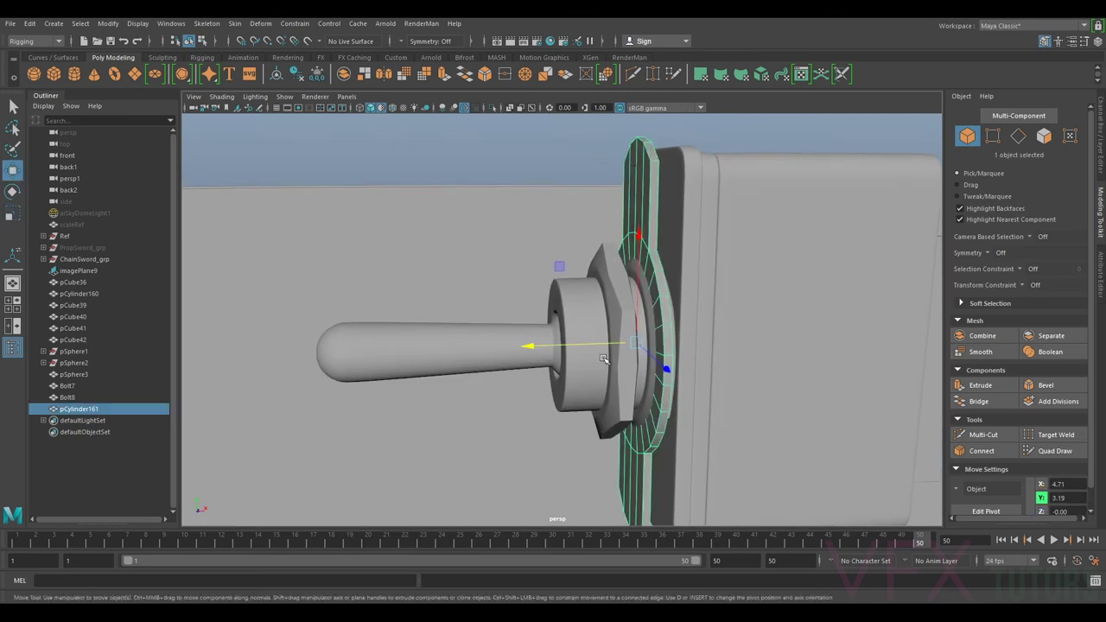
pyautogui.moveTo(606, 346); pyautogui.dragTo(642, 332)
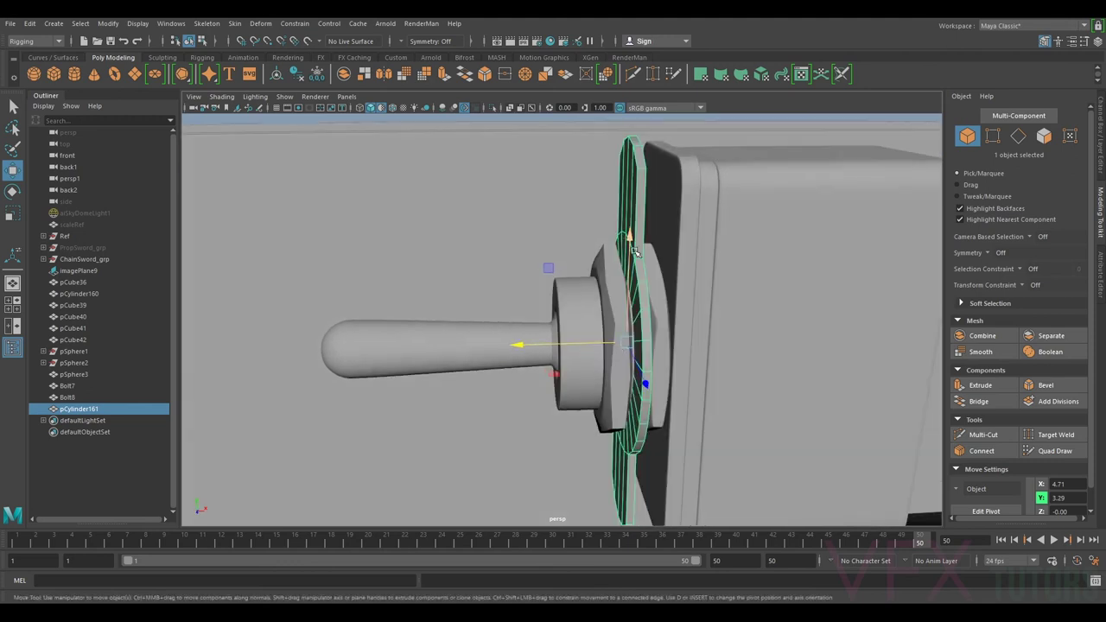
# Isolate the plate and select the outer edges along one side of its disc and around the upper tab.
pyautogui.hotkey('ctrl', '1')
pyautogui.keyDown('alt'); pyautogui.moveTo(609, 219); pyautogui.dragTo(641, 219); pyautogui.keyUp('alt')
pyautogui.moveTo(640, 220); pyautogui.dragTo(641, 185, button='right')
pyautogui.click(647, 191)
pyautogui.keyDown('ctrl'); pyautogui.keyDown('shift'); pyautogui.doubleClick(658, 273); pyautogui.keyUp('shift'); pyautogui.keyUp('ctrl')
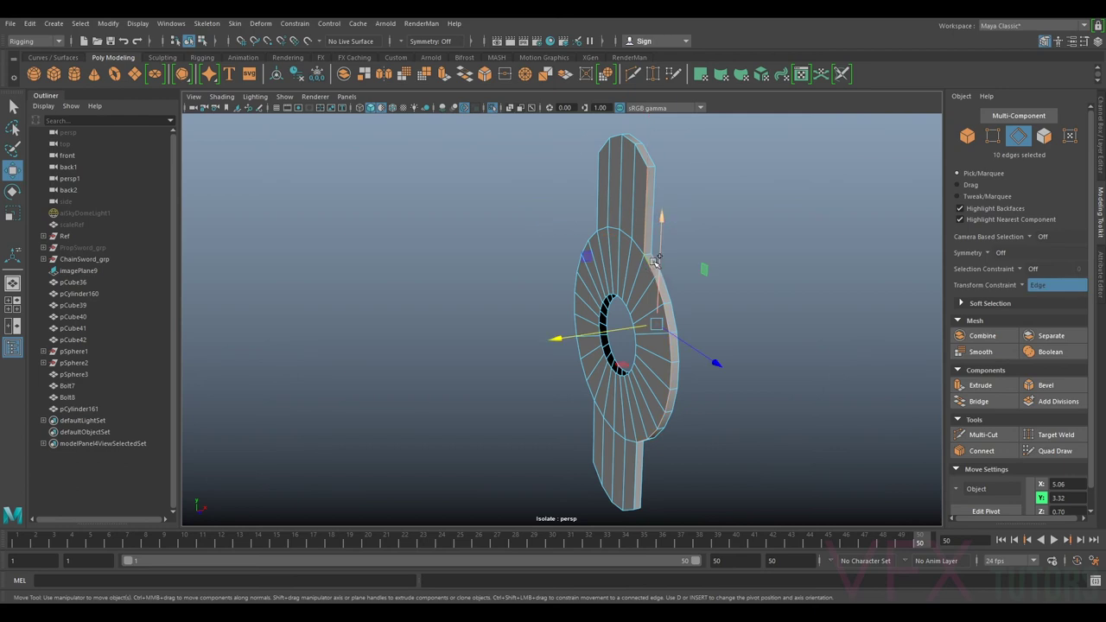
pyautogui.keyDown('ctrl'); pyautogui.keyDown('shift'); pyautogui.doubleClick(647, 150); pyautogui.keyUp('shift'); pyautogui.keyUp('ctrl')
# Add the outer edges along the opposite side of the upper tab, disc and lower tab to the selection.
pyautogui.keyDown('alt'); pyautogui.moveTo(534, 155); pyautogui.dragTo(718, 164); pyautogui.keyUp('alt')
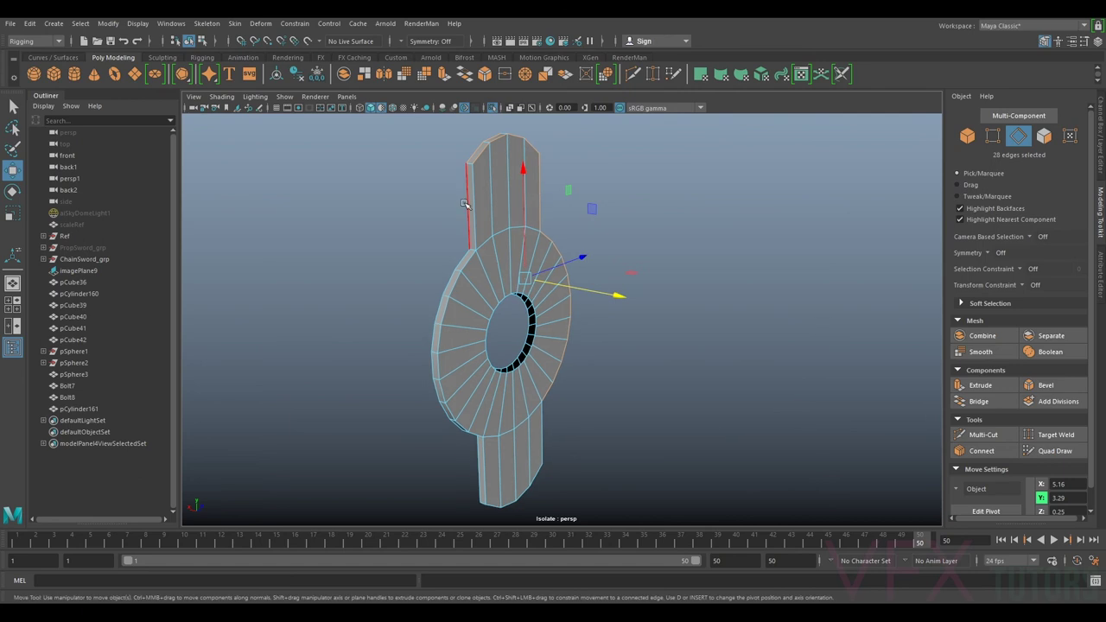
pyautogui.keyDown('shift'); pyautogui.click(465, 202); pyautogui.keyUp('shift')
pyautogui.keyDown('shift'); pyautogui.doubleClick(462, 264); pyautogui.keyUp('shift')
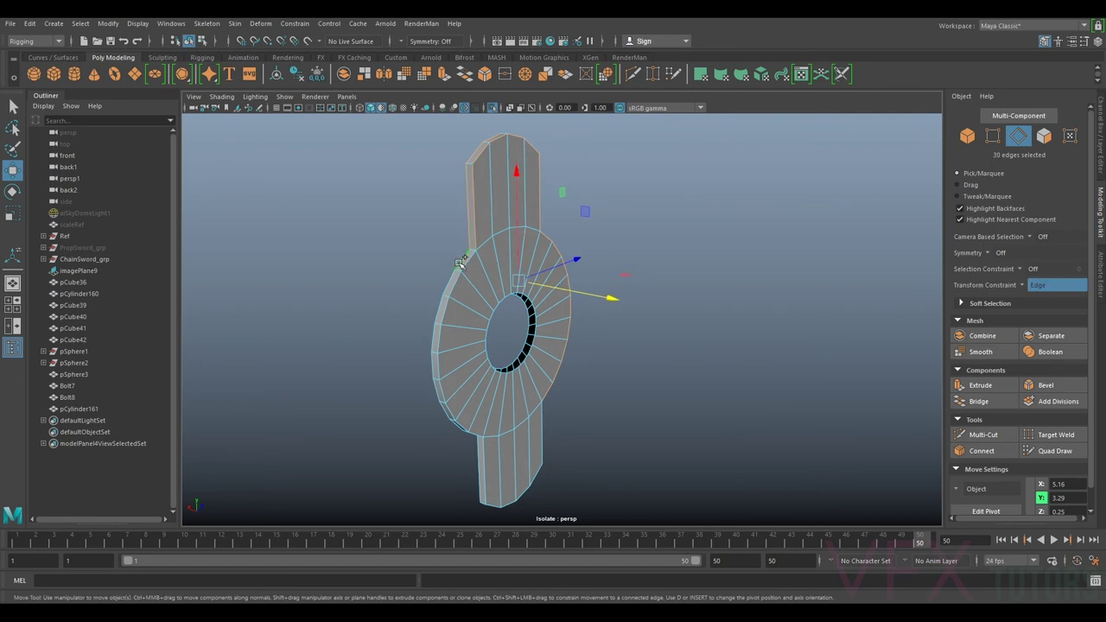
pyautogui.keyDown('shift'); pyautogui.click(480, 456); pyautogui.keyUp('shift')
pyautogui.keyDown('shift'); pyautogui.click(548, 434); pyautogui.keyUp('shift')
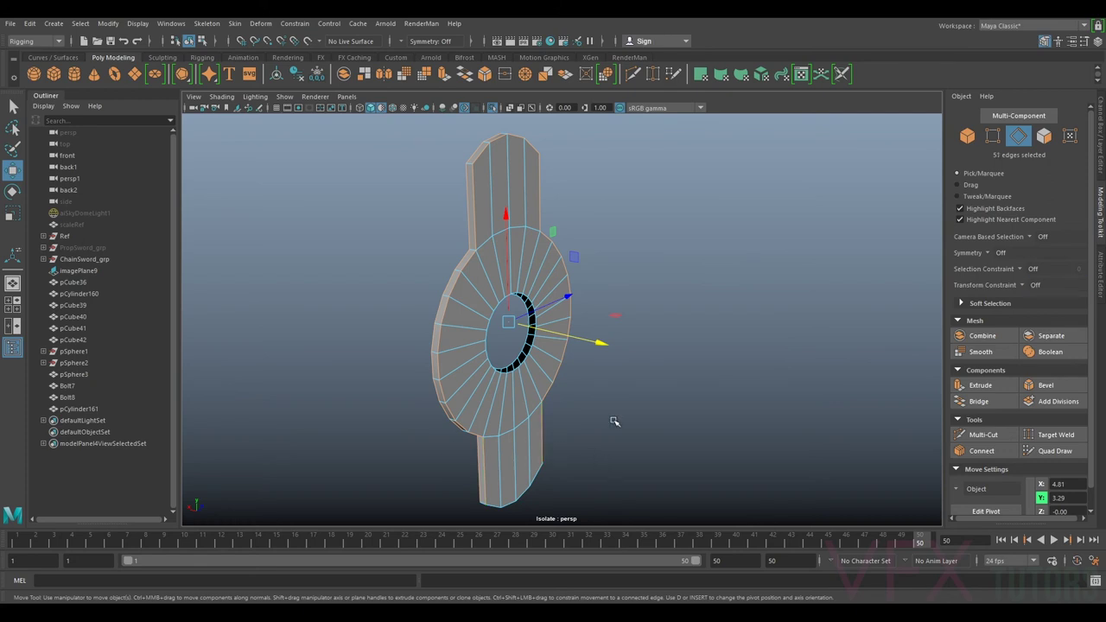
# Add the outline edges around the lower tab's rounded end to the selection.
pyautogui.keyDown('alt'); pyautogui.moveTo(666, 409); pyautogui.dragTo(671, 261, button='middle'); pyautogui.keyUp('alt')
pyautogui.scroll(4, 671, 262)
pyautogui.keyDown('ctrl'); pyautogui.keyDown('shift'); pyautogui.doubleClick(467, 405); pyautogui.keyUp('shift'); pyautogui.keyUp('ctrl')
pyautogui.keyDown('alt'); pyautogui.moveTo(548, 443); pyautogui.dragTo(589, 381); pyautogui.keyUp('alt')
pyautogui.keyDown('alt'); pyautogui.moveTo(590, 381); pyautogui.dragTo(657, 321, button='middle'); pyautogui.keyUp('alt')
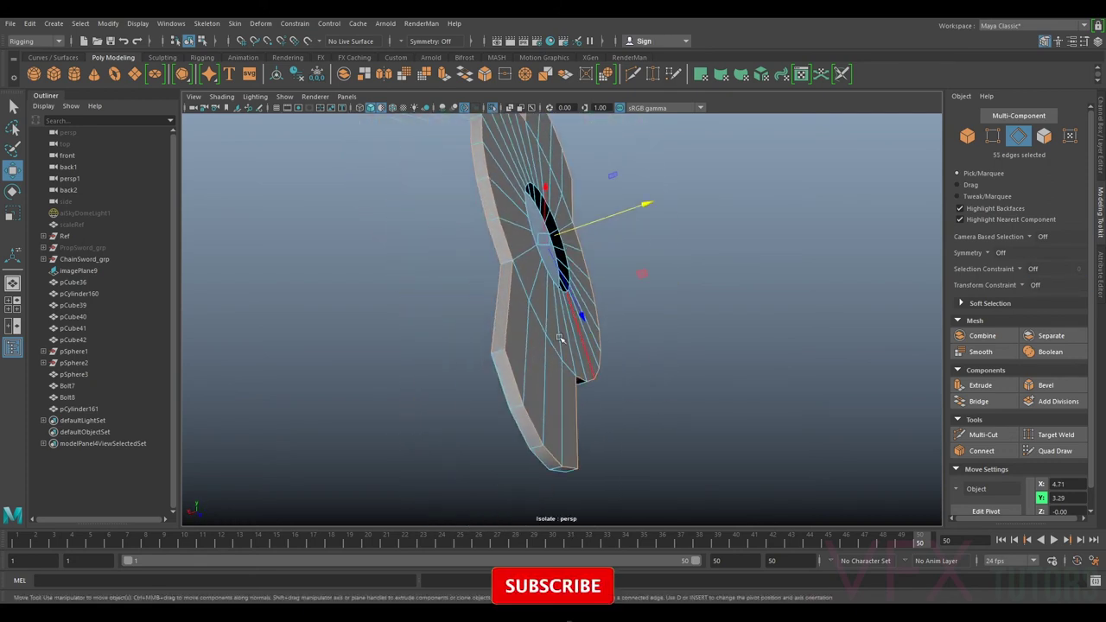
pyautogui.keyDown('ctrl'); pyautogui.keyDown('shift'); pyautogui.doubleClick(499, 378); pyautogui.keyUp('shift'); pyautogui.keyUp('ctrl')
pyautogui.keyDown('shift'); pyautogui.click(497, 355); pyautogui.keyUp('shift')
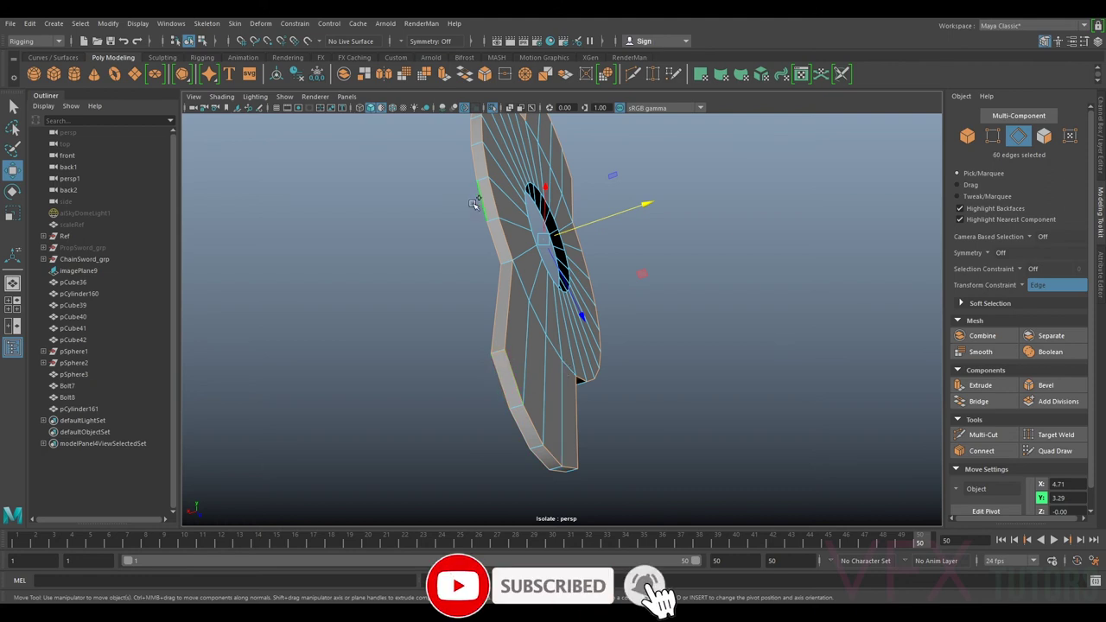
# Add the remaining outer edges along the lower tab's sides and its junction with the disc to the selection.
pyautogui.keyDown('shift'); pyautogui.click(503, 253); pyautogui.keyUp('shift')
pyautogui.keyDown('alt'); pyautogui.moveTo(504, 253); pyautogui.dragTo(622, 316); pyautogui.keyUp('alt')
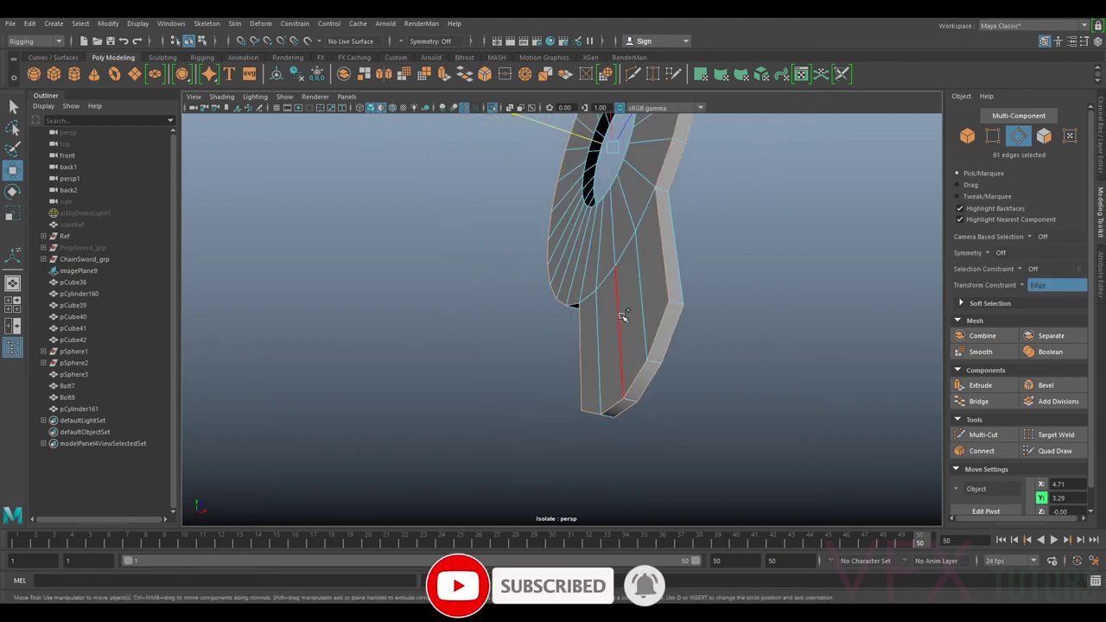
pyautogui.keyDown('shift'); pyautogui.click(679, 284); pyautogui.keyUp('shift')
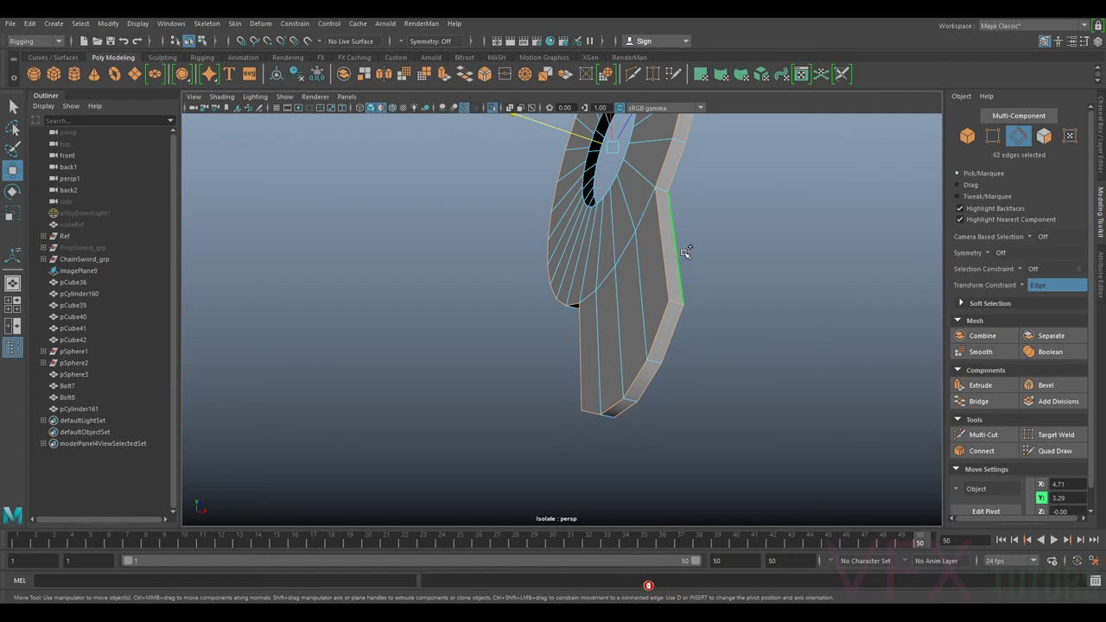
pyautogui.keyDown('shift'); pyautogui.click(665, 188); pyautogui.keyUp('shift')
pyautogui.keyDown('alt'); pyautogui.moveTo(721, 195); pyautogui.dragTo(743, 254); pyautogui.keyUp('alt')
pyautogui.keyDown('shift'); pyautogui.click(672, 310); pyautogui.keyUp('shift')
# Add the remaining side edges of the upper tab and its junction with the disc to the outline selection.
pyautogui.keyDown('alt'); pyautogui.moveTo(383, 267); pyautogui.dragTo(572, 311); pyautogui.keyUp('alt')
pyautogui.scroll(-4, 581, 313)
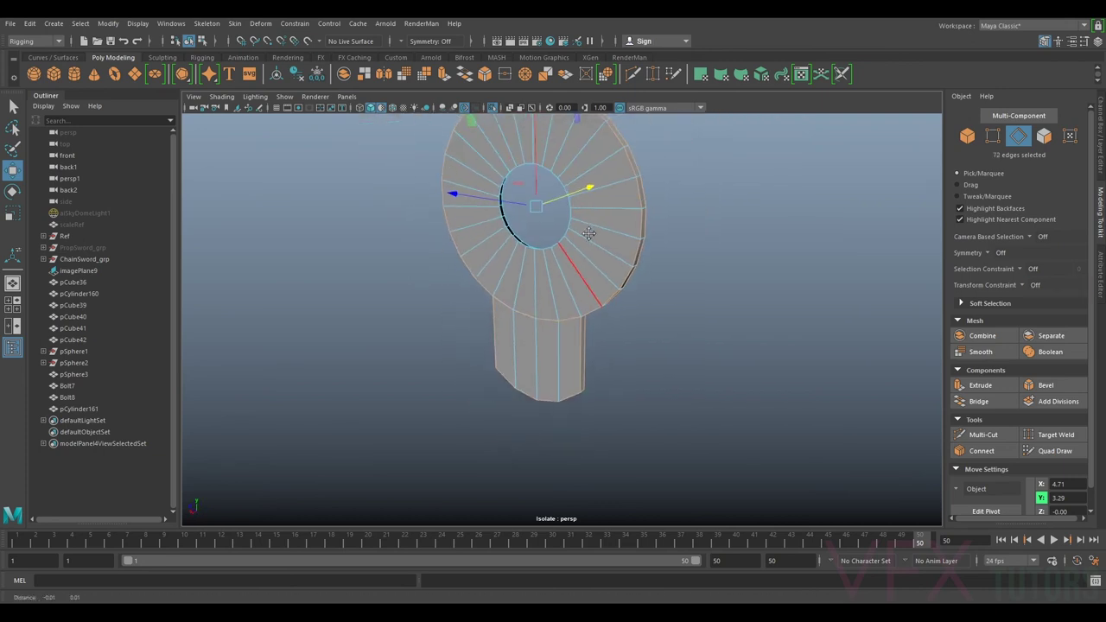
pyautogui.keyDown('alt'); pyautogui.moveTo(588, 234); pyautogui.dragTo(579, 344, button='middle'); pyautogui.keyUp('alt')
pyautogui.scroll(2, 578, 341)
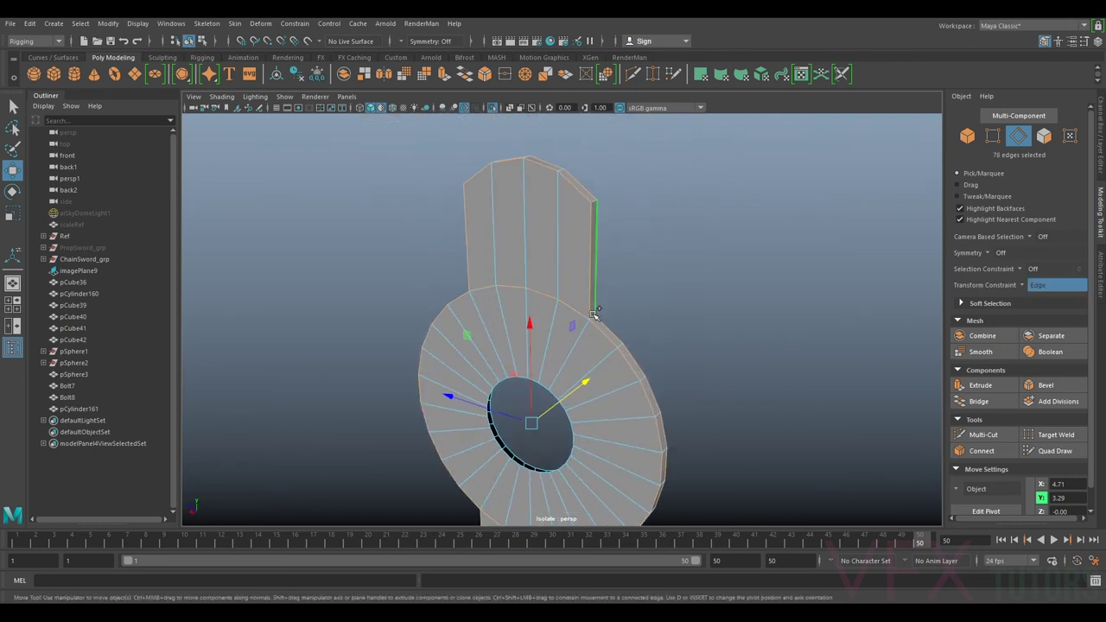
pyautogui.keyDown('shift'); pyautogui.click(598, 204); pyautogui.keyUp('shift')
pyautogui.keyDown('alt'); pyautogui.moveTo(582, 203); pyautogui.dragTo(654, 195); pyautogui.keyUp('alt')
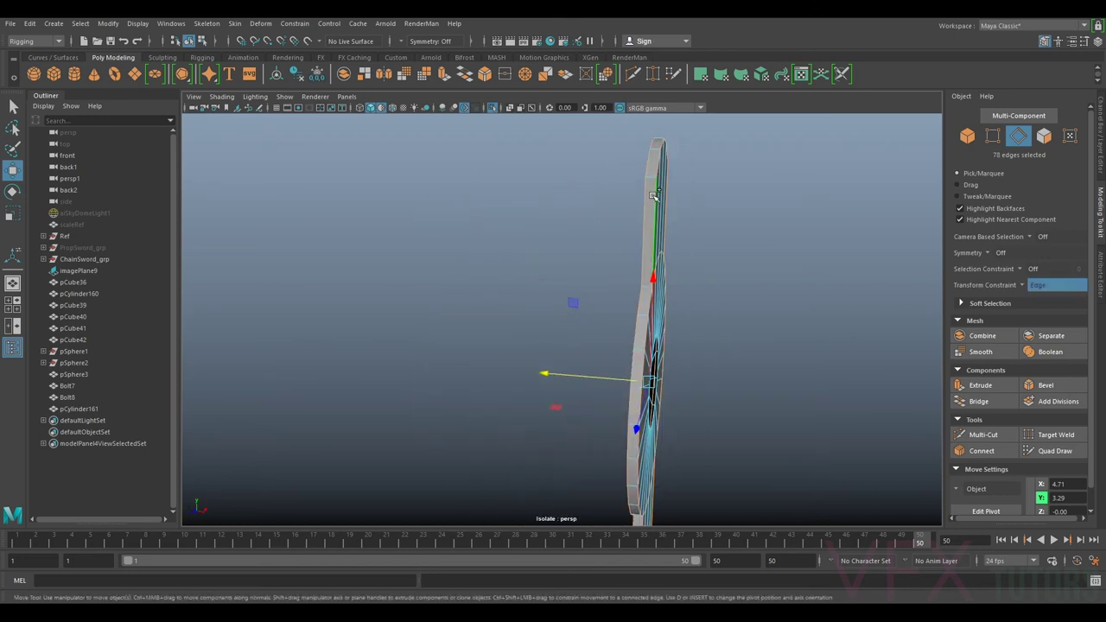
pyautogui.keyDown('ctrl'); pyautogui.keyDown('shift'); pyautogui.click(647, 286); pyautogui.keyUp('shift'); pyautogui.keyUp('ctrl')
pyautogui.keyDown('alt'); pyautogui.moveTo(591, 240); pyautogui.dragTo(671, 234); pyautogui.keyUp('alt')
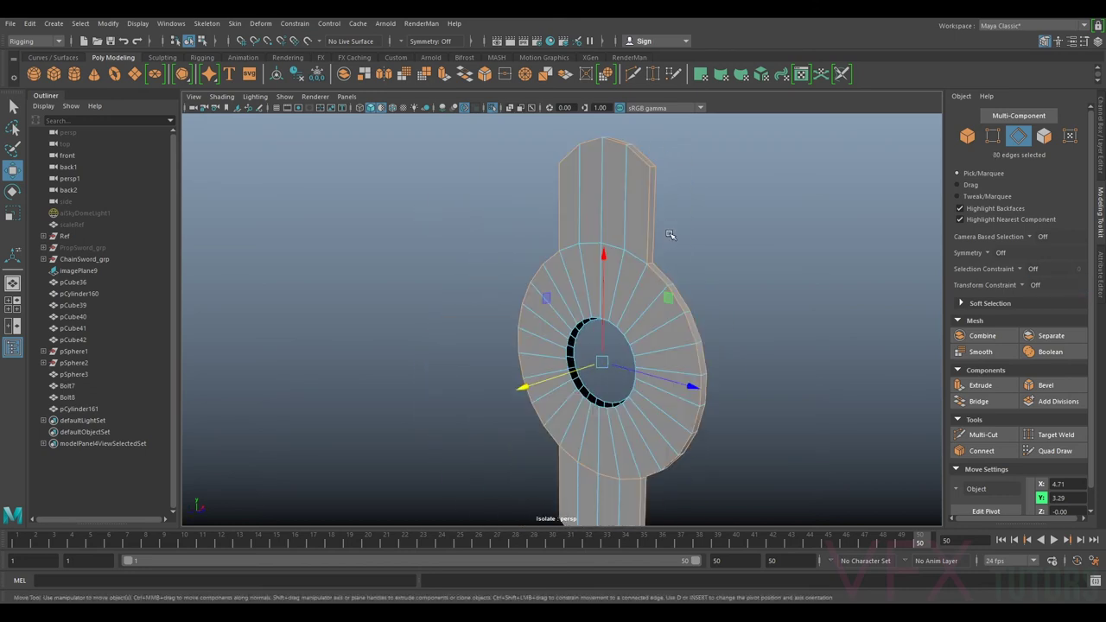
# Bevel the selected outline edges of the tabbed washer plate with 2 segments and return to object selection.
pyautogui.keyDown('ctrl'); pyautogui.keyDown('shift'); pyautogui.click(649, 262); pyautogui.keyUp('shift'); pyautogui.keyUp('ctrl')
pyautogui.click(1045, 384)
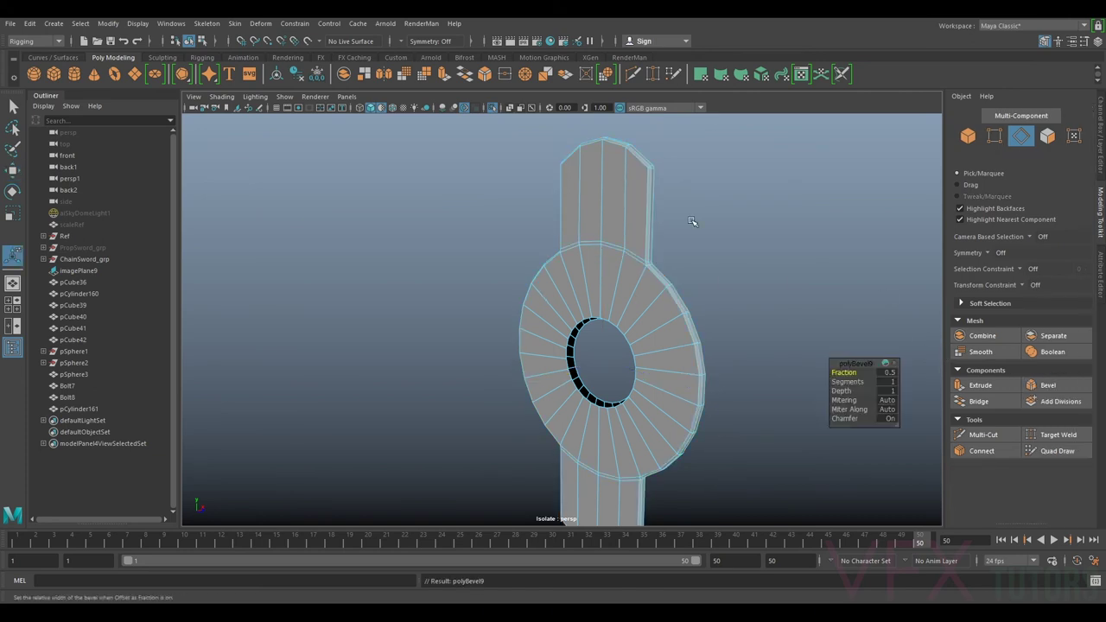
pyautogui.keyDown('alt'); pyautogui.moveTo(694, 222); pyautogui.dragTo(806, 330, button='right'); pyautogui.keyUp('alt')
pyautogui.moveTo(849, 382); pyautogui.dragTo(854, 382)
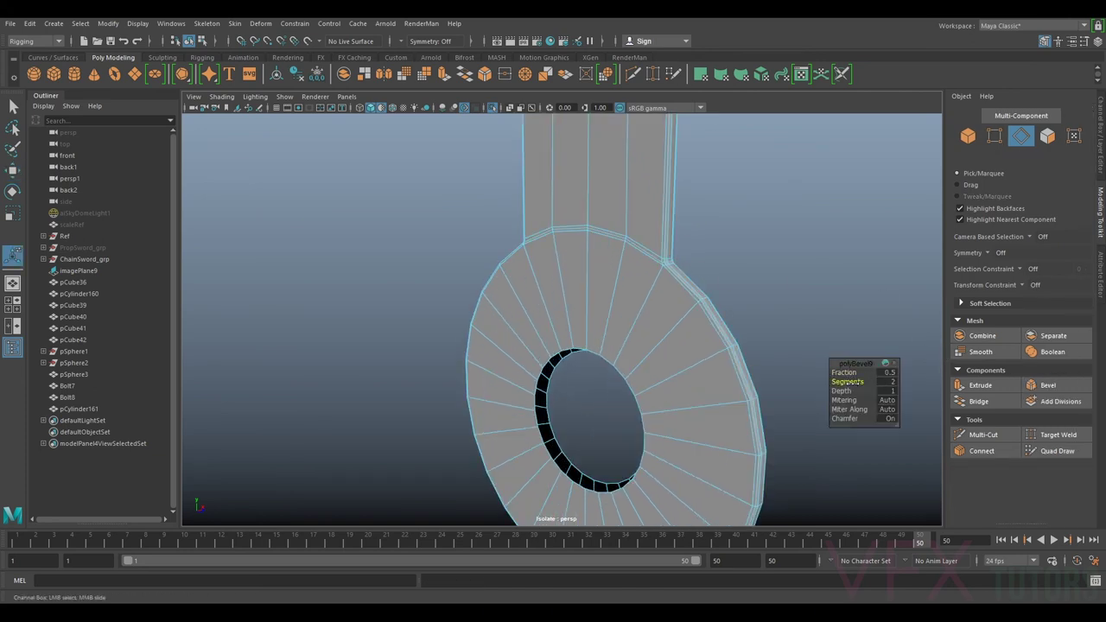
pyautogui.click(843, 372)
pyautogui.moveTo(843, 372); pyautogui.dragTo(842, 372, button='middle')
pyautogui.moveTo(614, 299); pyautogui.dragTo(658, 270, button='right')
pyautogui.click(748, 235)
# Bring back the rest of the scene around the washer plate and show the plate in smooth preview on the switch.
pyautogui.keyDown('alt'); pyautogui.moveTo(749, 236); pyautogui.dragTo(679, 282, button='right'); pyautogui.keyUp('alt')
pyautogui.keyDown('alt'); pyautogui.moveTo(694, 292); pyautogui.dragTo(540, 290); pyautogui.keyUp('alt')
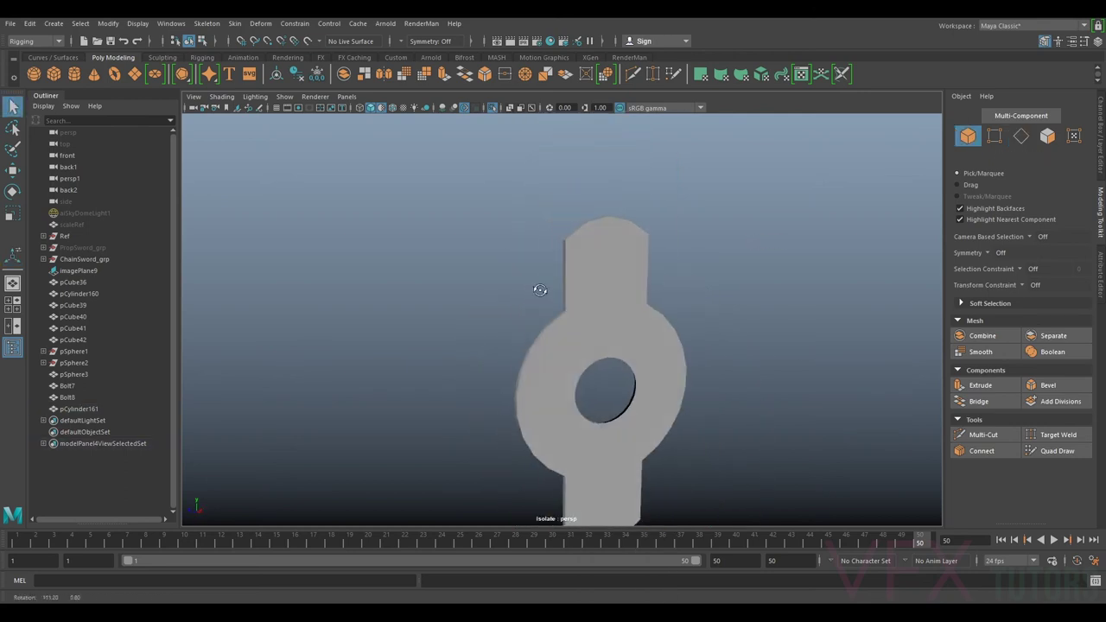
pyautogui.click(580, 318)
pyautogui.hotkey('ctrl', '1')
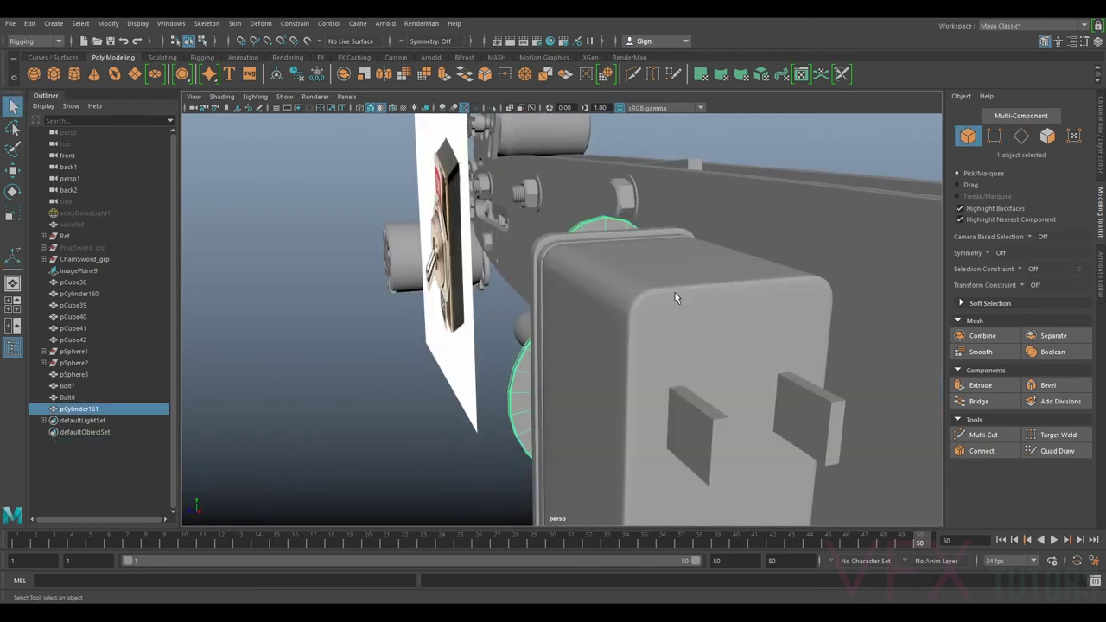
pyautogui.press('3')
pyautogui.click(357, 304)
pyautogui.keyDown('alt'); pyautogui.moveTo(356, 305); pyautogui.dragTo(320, 352, button='right'); pyautogui.keyUp('alt')
pyautogui.keyDown('alt'); pyautogui.moveTo(320, 363); pyautogui.dragTo(540, 366); pyautogui.keyUp('alt')
pyautogui.scroll(6, 760, 371)
pyautogui.keyDown('alt'); pyautogui.moveTo(739, 380); pyautogui.dragTo(663, 385); pyautogui.keyUp('alt')
pyautogui.click(607, 303)
pyautogui.scroll(-3, 587, 308)
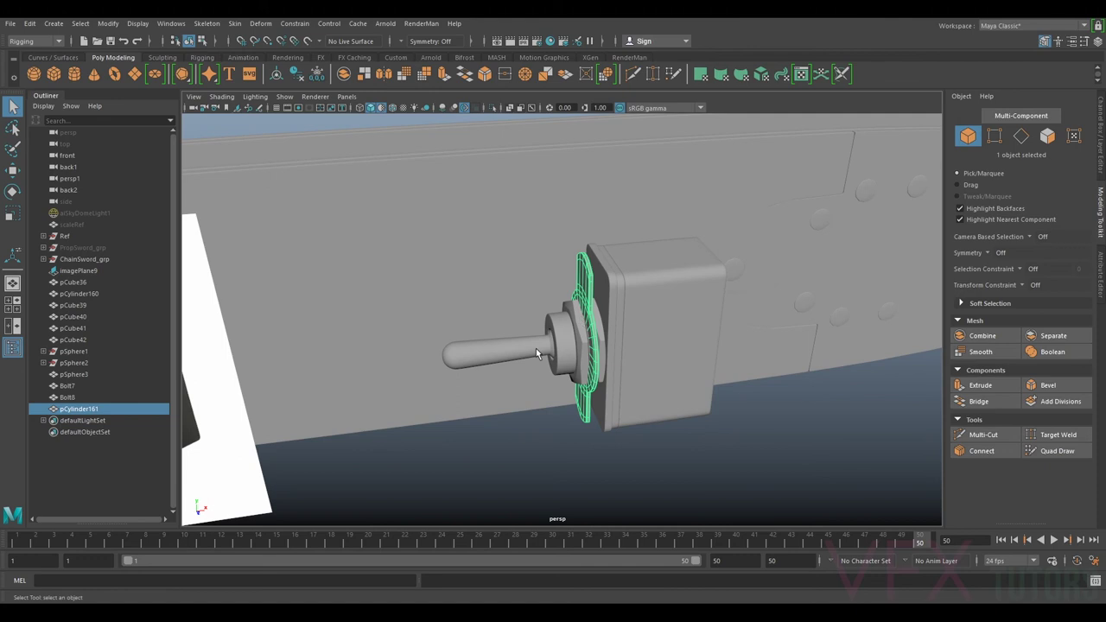
# Hide the ChainSword_grp group so only the switch and its reference image remain in view.
pyautogui.click(536, 351)
pyautogui.keyDown('alt'); pyautogui.moveTo(527, 353); pyautogui.dragTo(734, 378); pyautogui.keyUp('alt')
pyautogui.click(641, 344)
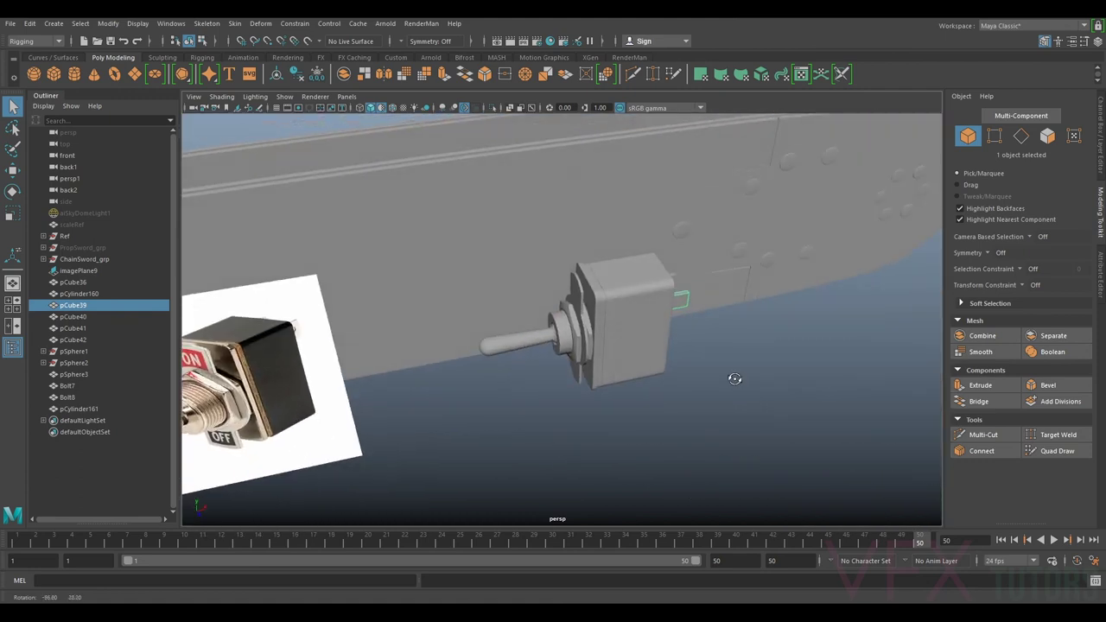
pyautogui.click(76, 263)
pyautogui.press('h')
# Select one of the rear terminal tabs and examine it against the back of the switch body.
pyautogui.click(653, 325)
pyautogui.keyDown('alt'); pyautogui.moveTo(735, 330); pyautogui.dragTo(644, 312, button='middle'); pyautogui.keyUp('alt')
pyautogui.keyDown('alt'); pyautogui.moveTo(644, 313); pyautogui.dragTo(688, 324, button='right'); pyautogui.keyUp('alt')
pyautogui.keyDown('alt'); pyautogui.moveTo(689, 324); pyautogui.dragTo(638, 302); pyautogui.keyUp('alt')
pyautogui.click(652, 280)
pyautogui.keyDown('alt'); pyautogui.moveTo(717, 274); pyautogui.dragTo(581, 306); pyautogui.keyUp('alt')
pyautogui.scroll(-5, 579, 303)
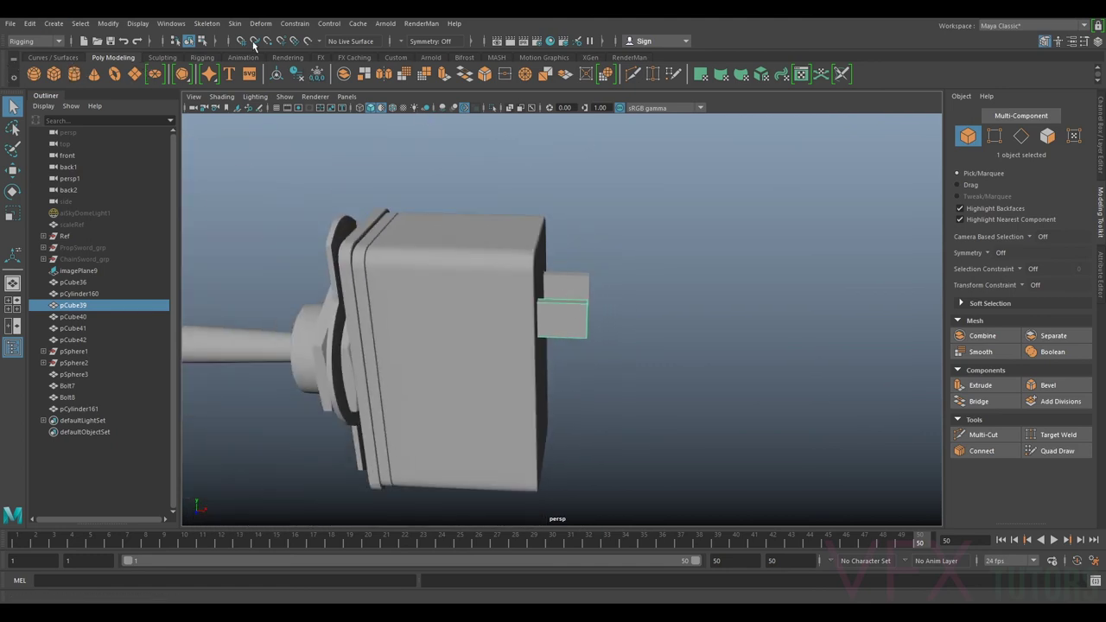
pyautogui.keyDown('alt'); pyautogui.moveTo(605, 259); pyautogui.dragTo(542, 292); pyautogui.keyUp('alt')
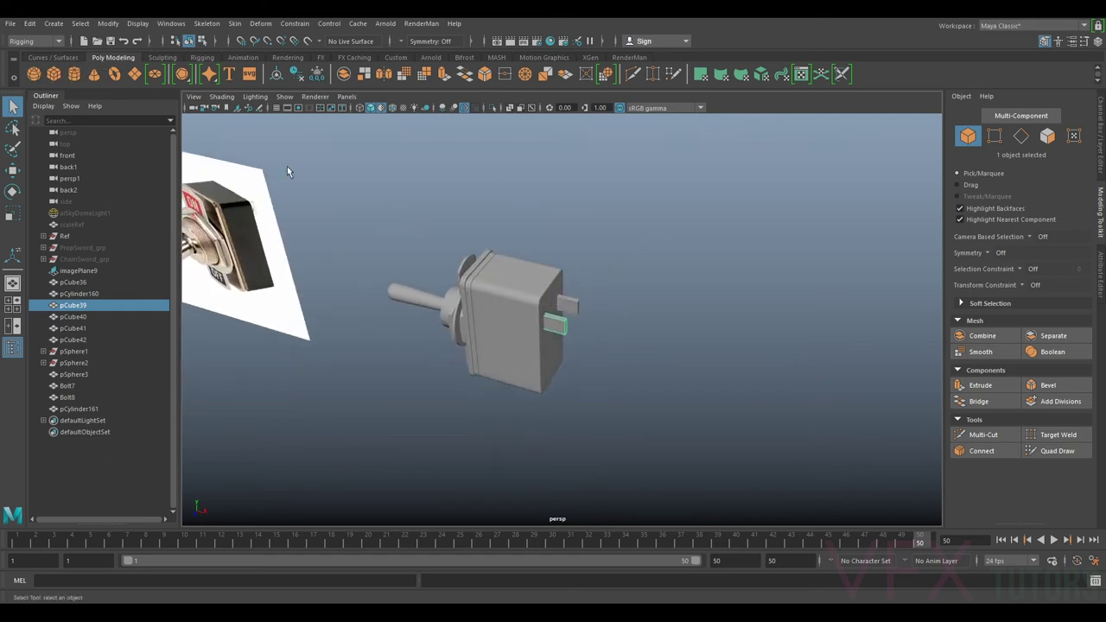
# Create a polygon cylinder, scale it down uniformly to about 0.15 and place it beside the rear terminal tab.
pyautogui.click(74, 76)
pyautogui.keyDown('alt'); pyautogui.moveTo(608, 316); pyautogui.dragTo(586, 361); pyautogui.keyUp('alt')
pyautogui.press('r')
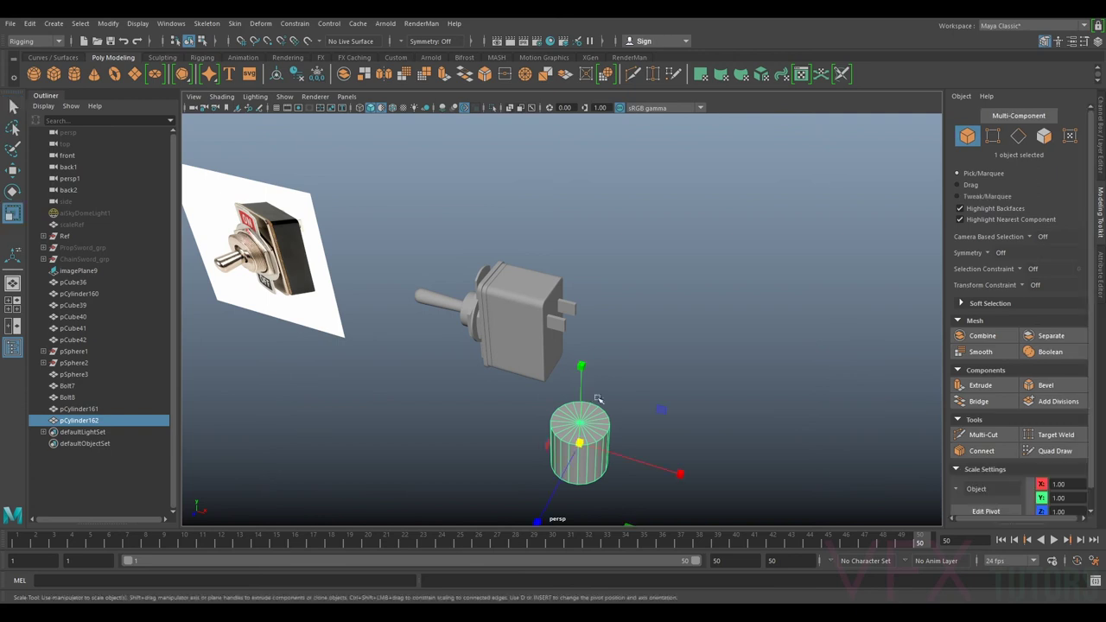
pyautogui.press('w')
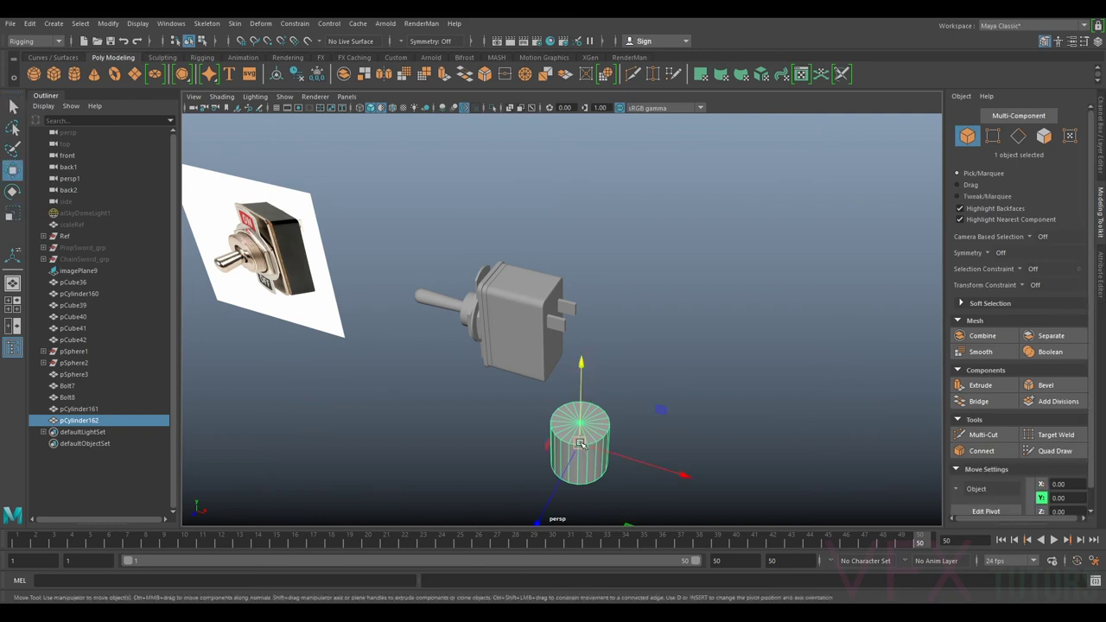
pyautogui.keyDown('alt'); pyautogui.moveTo(580, 444); pyautogui.dragTo(520, 330); pyautogui.keyUp('alt')
pyautogui.press('r')
pyautogui.press('f')
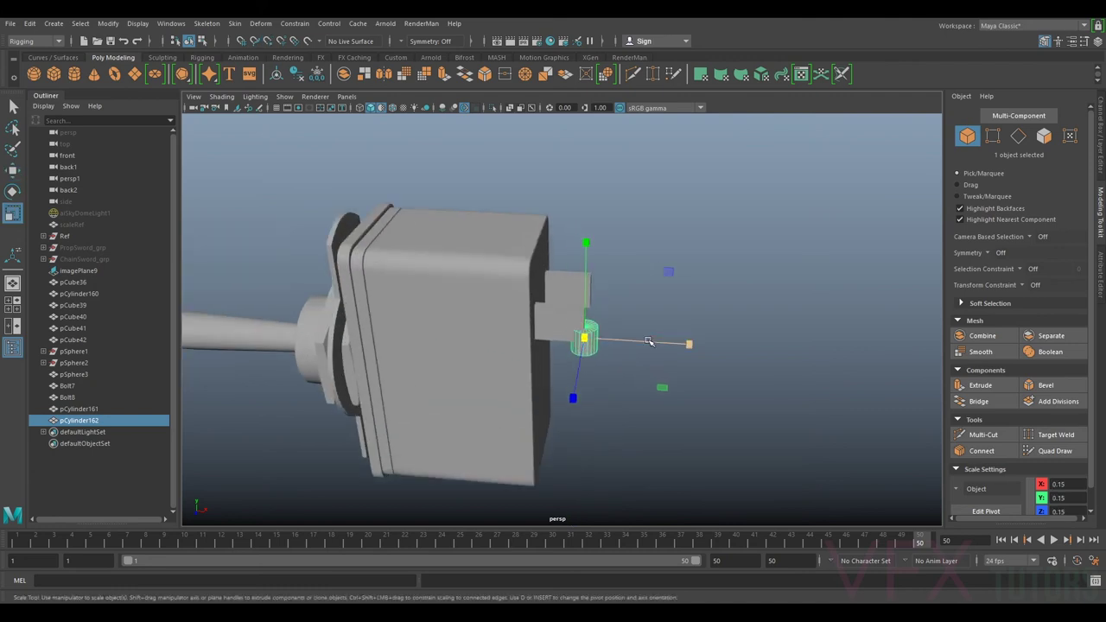
# Rotate the small cylinder to 90 degrees about X so its axis runs through the terminal tab's thickness.
pyautogui.scroll(-5, 654, 345)
pyautogui.keyDown('alt'); pyautogui.moveTo(654, 345); pyautogui.dragTo(534, 290); pyautogui.keyUp('alt')
pyautogui.press('w')
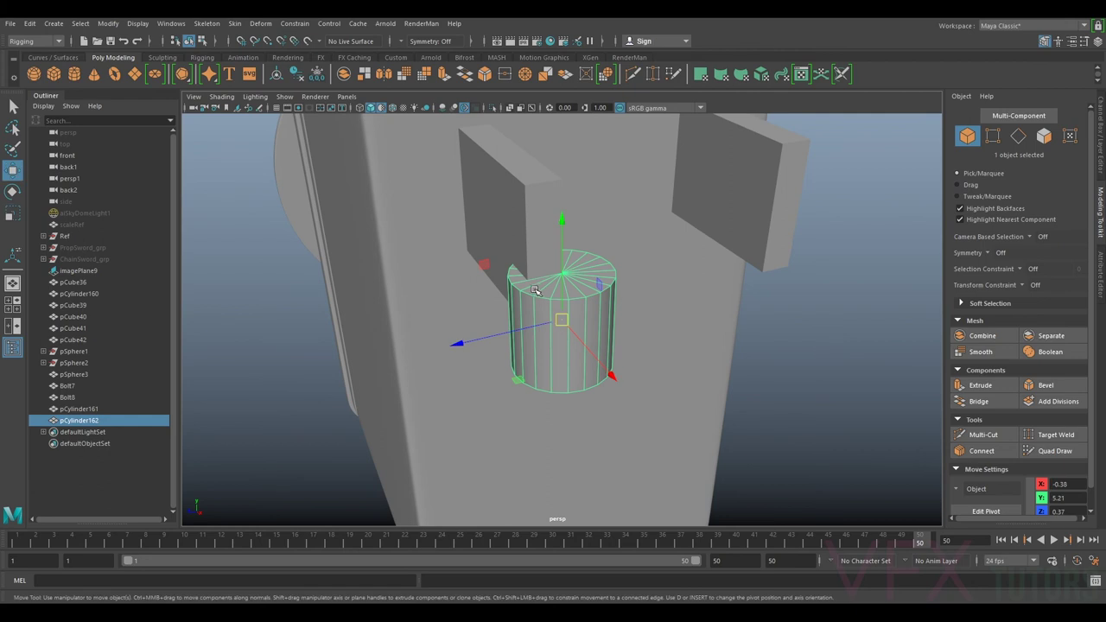
pyautogui.press('e')
pyautogui.moveTo(506, 255); pyautogui.dragTo(440, 373)
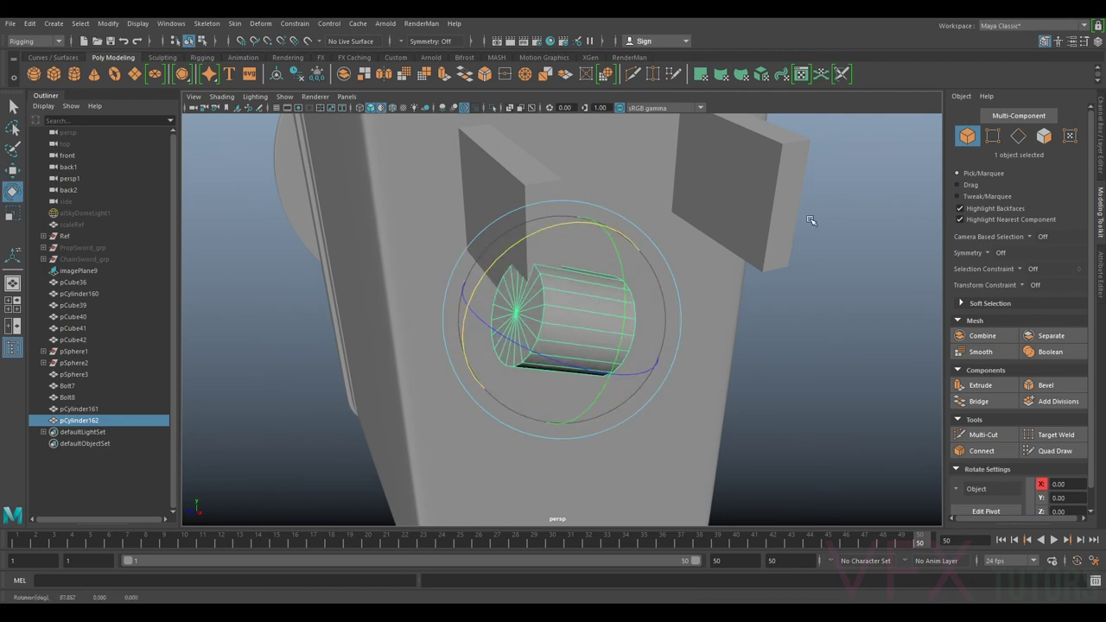
pyautogui.click(1101, 288)
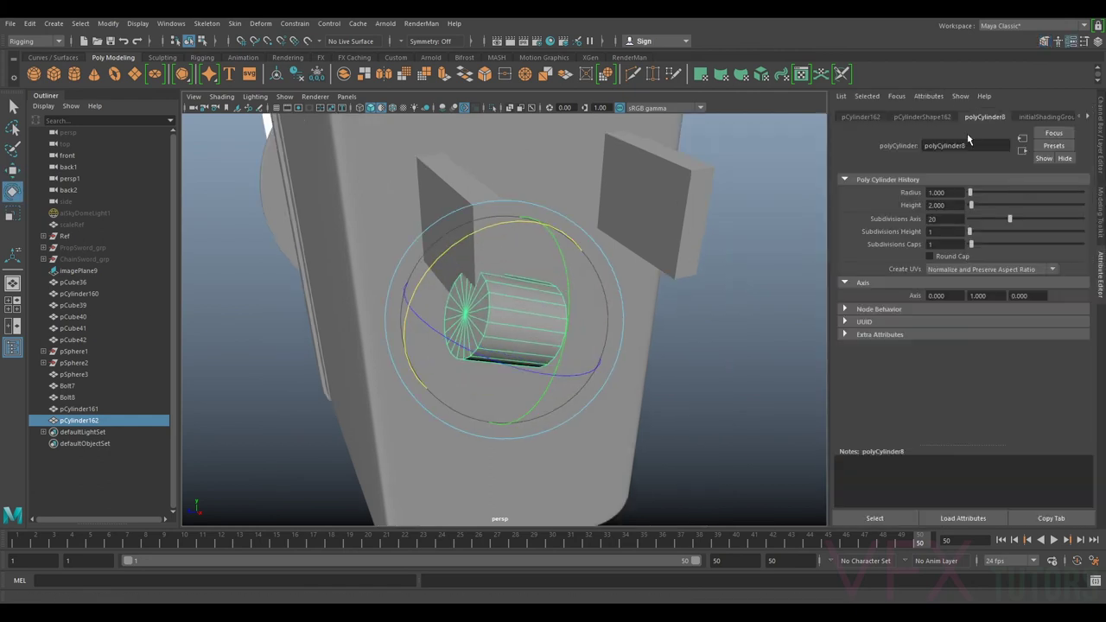
pyautogui.click(1102, 148)
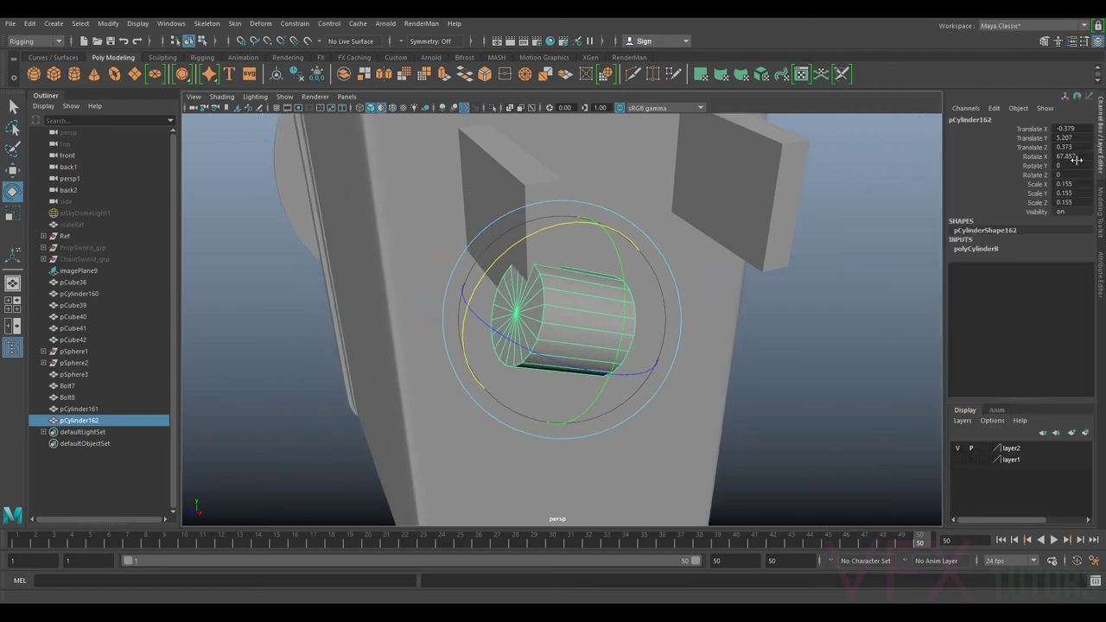
pyautogui.write('90')
pyautogui.press('Return')
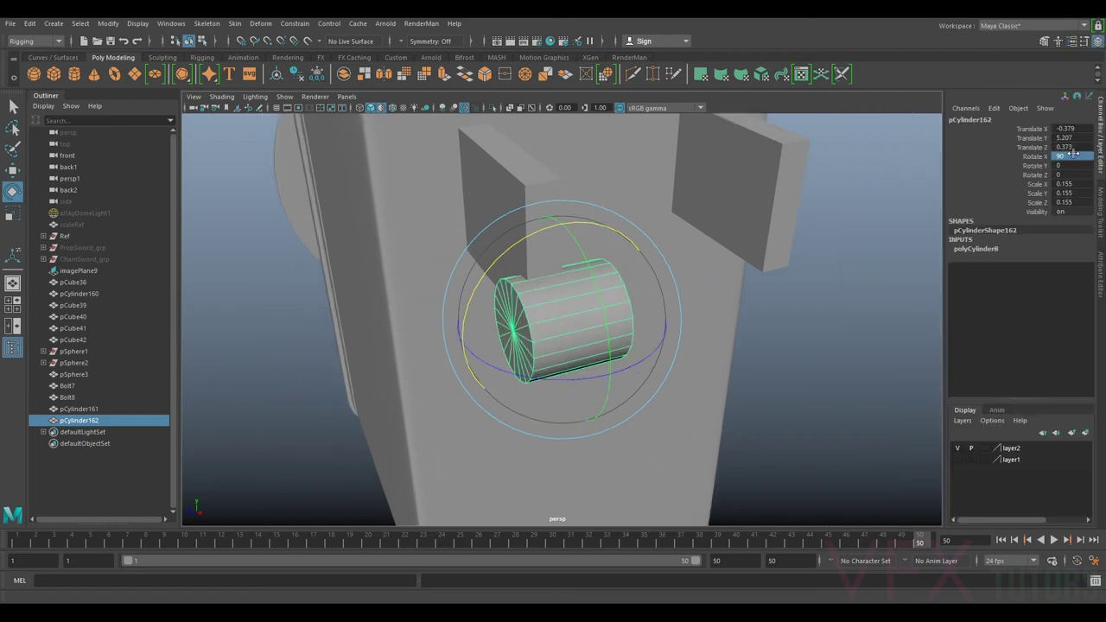
# Move the cylinder onto the terminal tab's face and scale it to about 0.117 across and 0.231 along its axis.
pyautogui.press('w')
pyautogui.keyDown('alt'); pyautogui.moveTo(609, 287); pyautogui.dragTo(618, 326); pyautogui.keyUp('alt')
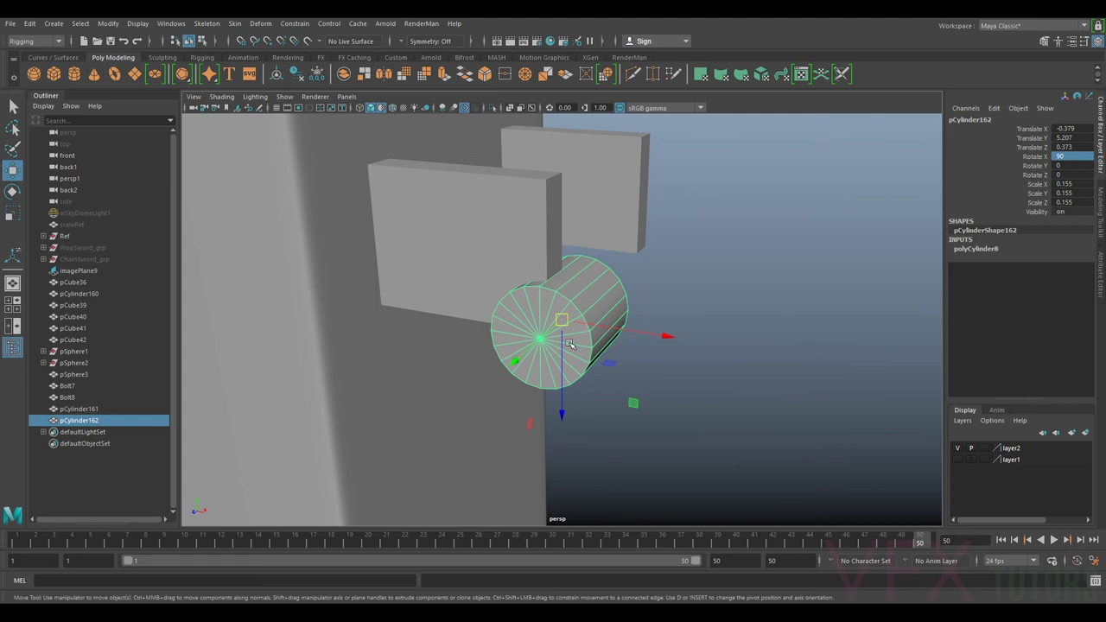
pyautogui.moveTo(557, 365); pyautogui.dragTo(566, 326)
pyautogui.moveTo(631, 262); pyautogui.dragTo(474, 252)
pyautogui.press('r')
pyautogui.scroll(-3, 474, 251)
pyautogui.press('w')
pyautogui.press('r')
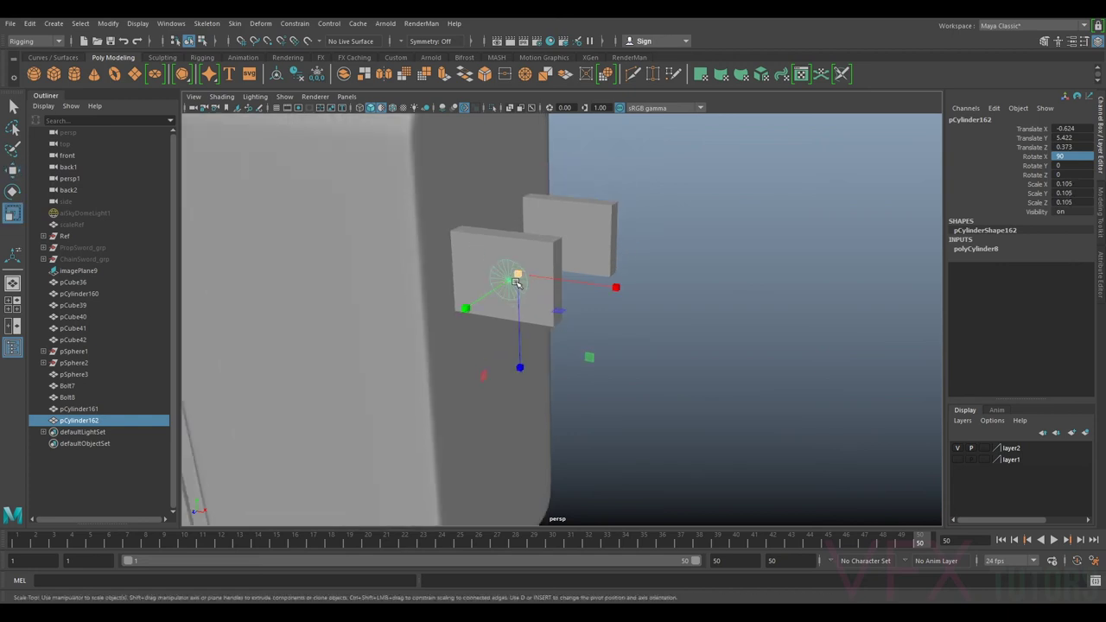
pyautogui.moveTo(494, 292); pyautogui.dragTo(543, 301)
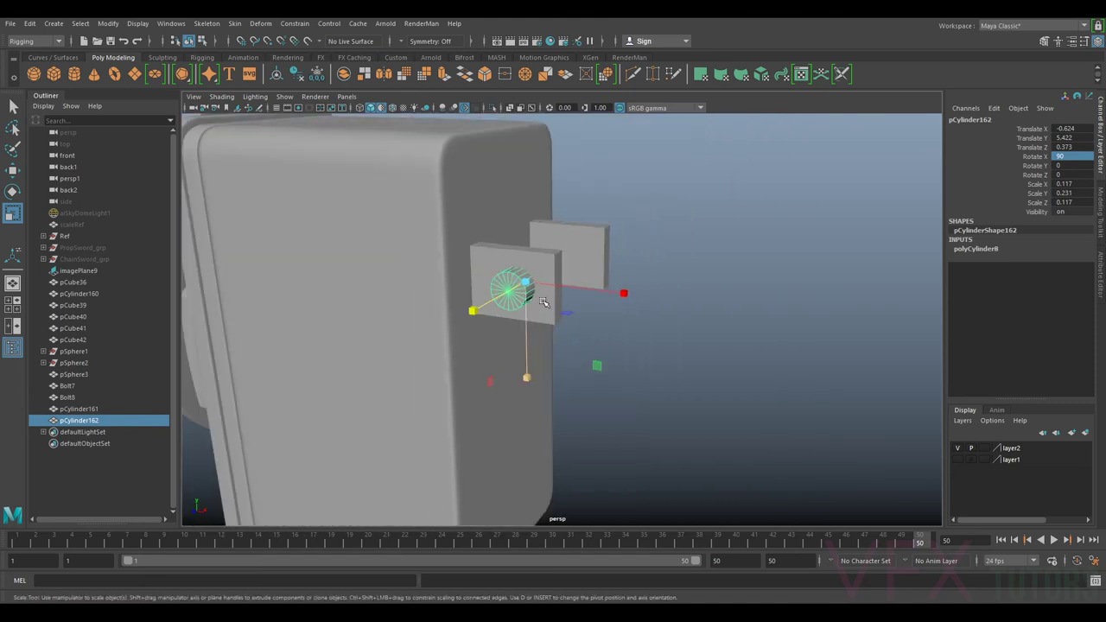
# Reduce the cylinder's axis subdivisions to 8.
pyautogui.click(1100, 276)
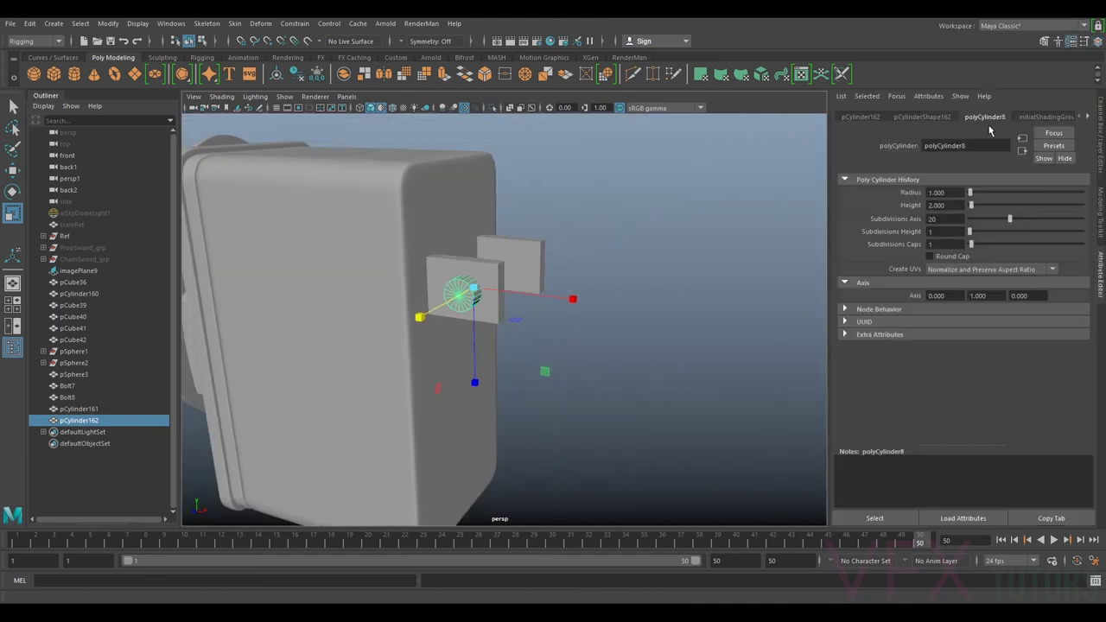
pyautogui.moveTo(1009, 223); pyautogui.dragTo(1000, 223)
pyautogui.keyDown('alt'); pyautogui.moveTo(480, 324); pyautogui.dragTo(509, 321); pyautogui.keyUp('alt')
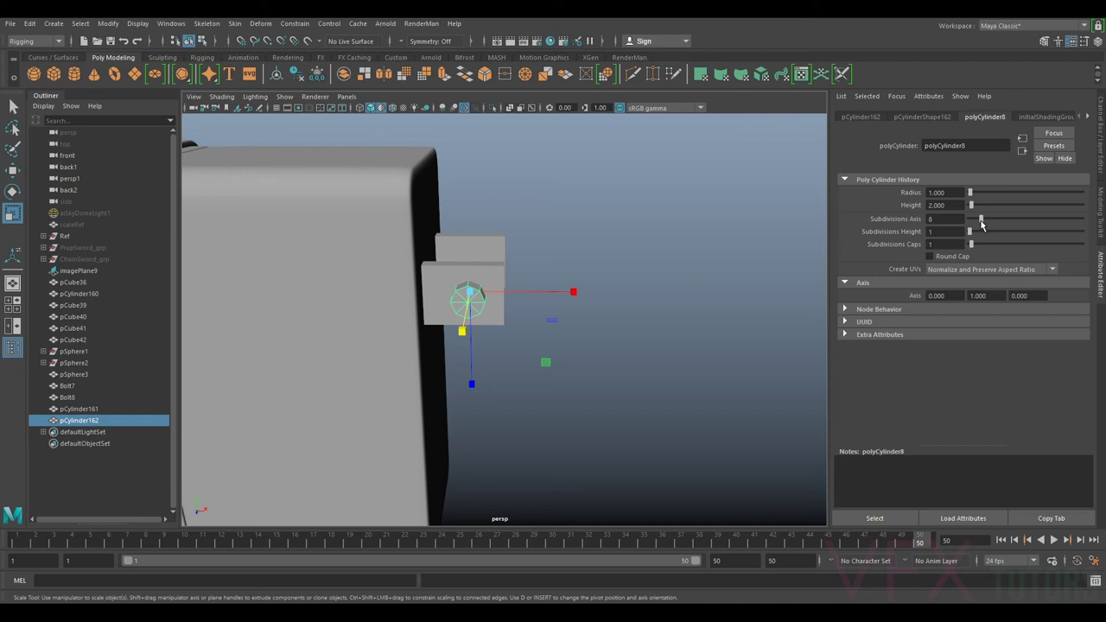
# Reposition the eight-sided cylinder along its axis so it passes through the terminal tab.
pyautogui.scroll(3, 565, 288)
pyautogui.moveTo(554, 285)
pyautogui.keyDown('alt'); pyautogui.mouseDown()
pyautogui.moveTo(565, 288)
pyautogui.moveTo(553, 279)
pyautogui.moveTo(578, 215)
pyautogui.moveTo(540, 290)
pyautogui.moveTo(518, 285)
pyautogui.moveTo(544, 298)
pyautogui.mouseUp(); pyautogui.keyUp('alt')
pyautogui.click(589, 237)
pyautogui.click(553, 301)
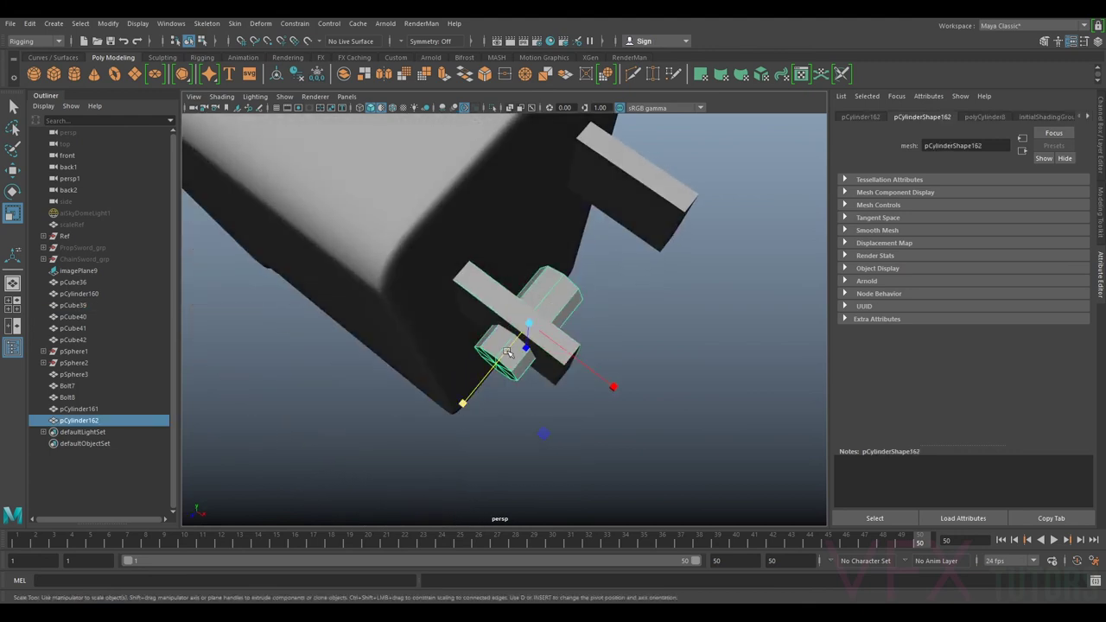
pyautogui.press('w')
pyautogui.moveTo(508, 348); pyautogui.dragTo(529, 268)
# Cut vertical and horizontal edge loops through the terminal tab with Multi-Cut, in line with the cylinder's centre.
pyautogui.click(525, 259)
pyautogui.click(1100, 222)
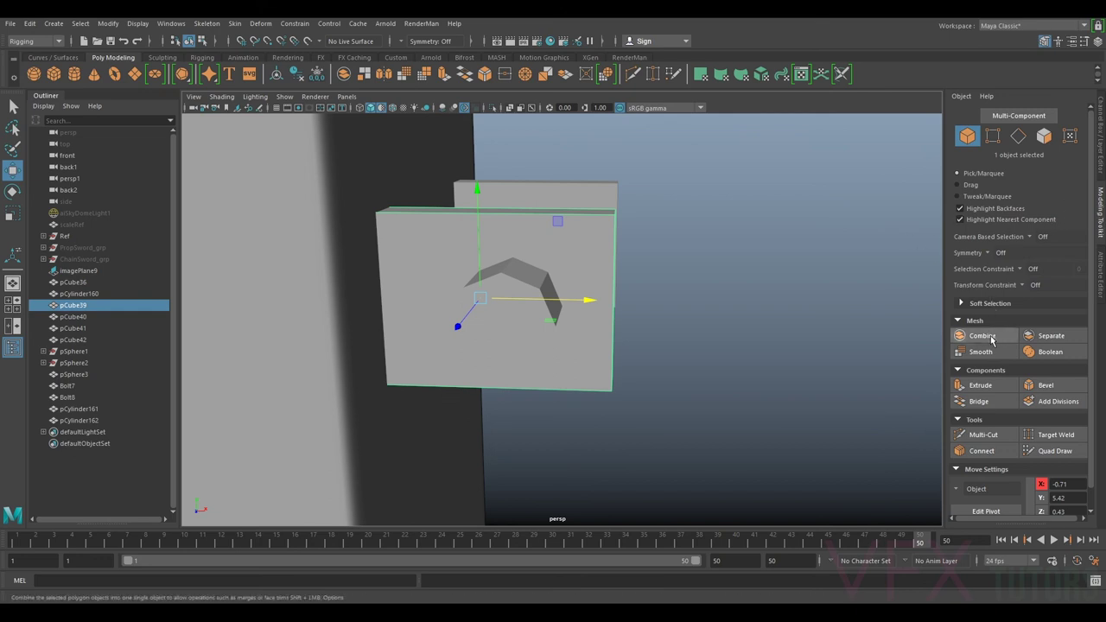
pyautogui.click(982, 434)
pyautogui.click(613, 215)
pyautogui.press('ctrl')
pyautogui.keyDown('ctrl'); pyautogui.click(512, 211); pyautogui.keyUp('ctrl')
pyautogui.keyDown('alt'); pyautogui.moveTo(599, 288); pyautogui.dragTo(531, 263); pyautogui.keyUp('alt')
pyautogui.keyDown('ctrl'); pyautogui.click(610, 298); pyautogui.keyUp('ctrl')
pyautogui.press('ctrl')
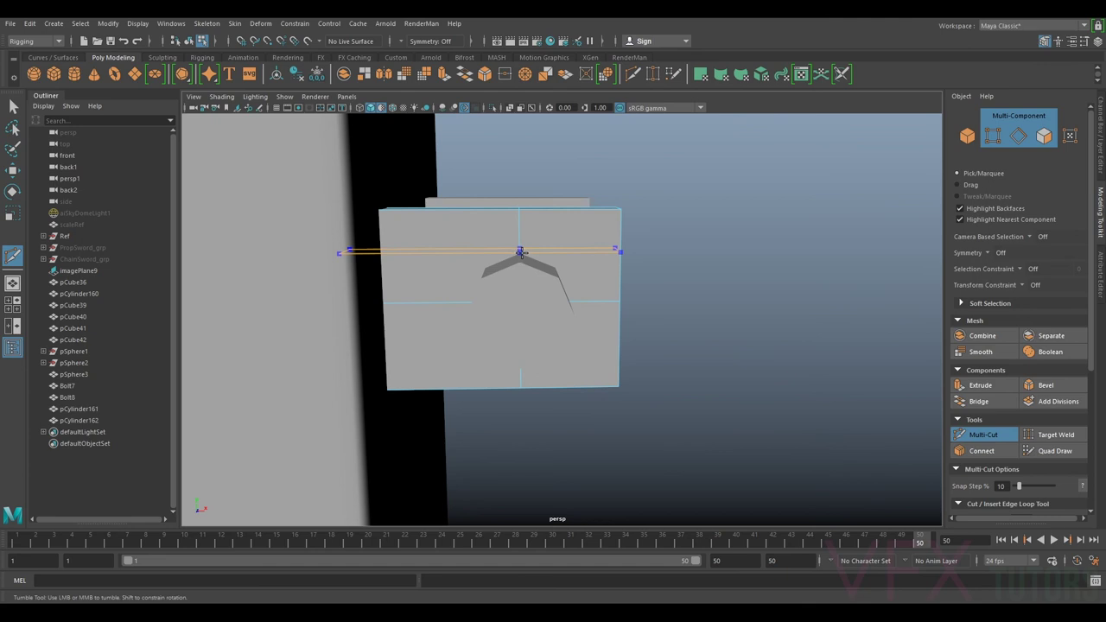
# Insert further edge loops on the terminal tab on either side of the centre loops, near the cylinder's corners.
pyautogui.press('ctrl')
pyautogui.keyDown('ctrl'); pyautogui.click(555, 210); pyautogui.keyUp('ctrl')
pyautogui.keyDown('ctrl'); pyautogui.click(483, 208); pyautogui.keyUp('ctrl')
pyautogui.keyDown('alt'); pyautogui.moveTo(524, 304); pyautogui.dragTo(537, 235); pyautogui.keyUp('alt')
pyautogui.keyDown('ctrl'); pyautogui.click(495, 307); pyautogui.keyUp('ctrl')
pyautogui.keyDown('alt'); pyautogui.moveTo(635, 341); pyautogui.dragTo(588, 354); pyautogui.keyUp('alt')
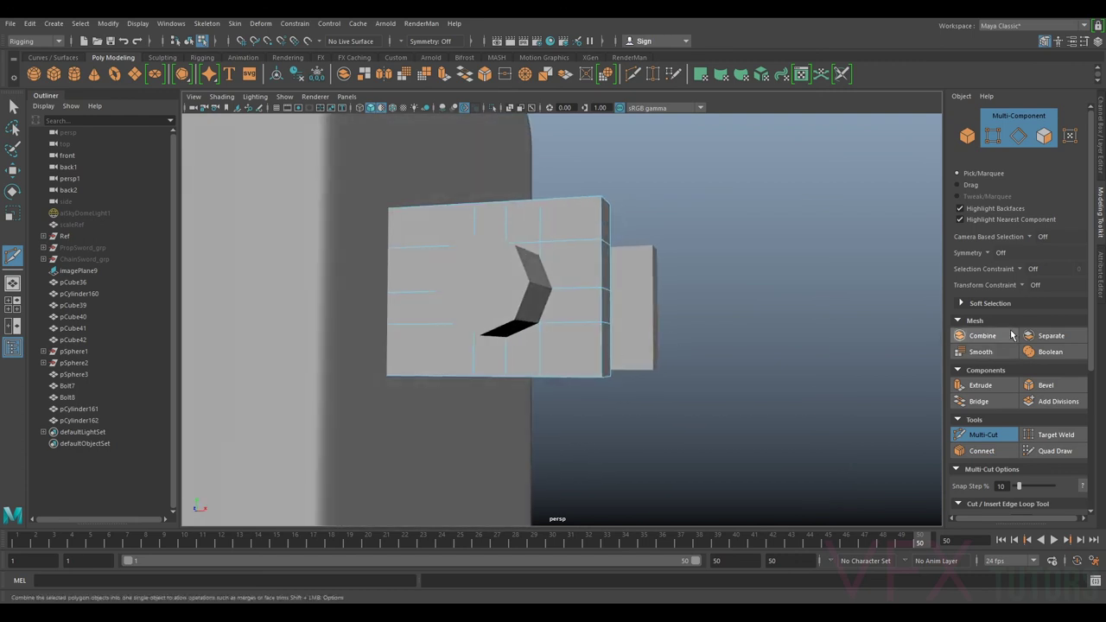
# Switch the terminal tab to vertex editing, pick an upper vertex beside the cylinder and display wireframe on shaded.
pyautogui.click(993, 438)
pyautogui.click(993, 135)
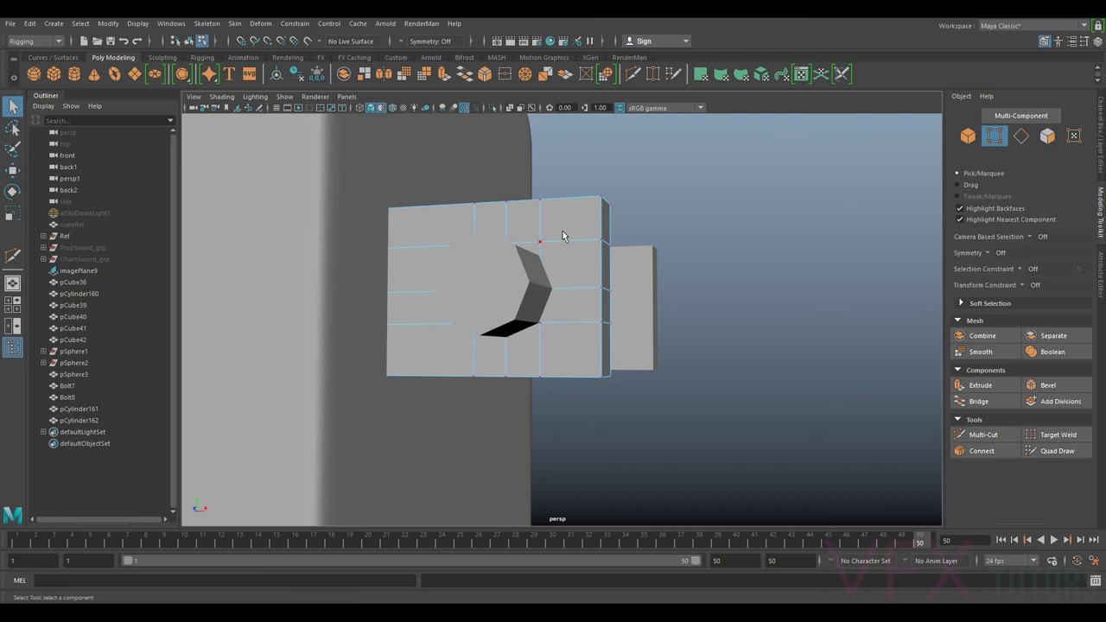
pyautogui.keyDown('alt'); pyautogui.moveTo(555, 254); pyautogui.dragTo(582, 286); pyautogui.keyUp('alt')
pyautogui.press('w')
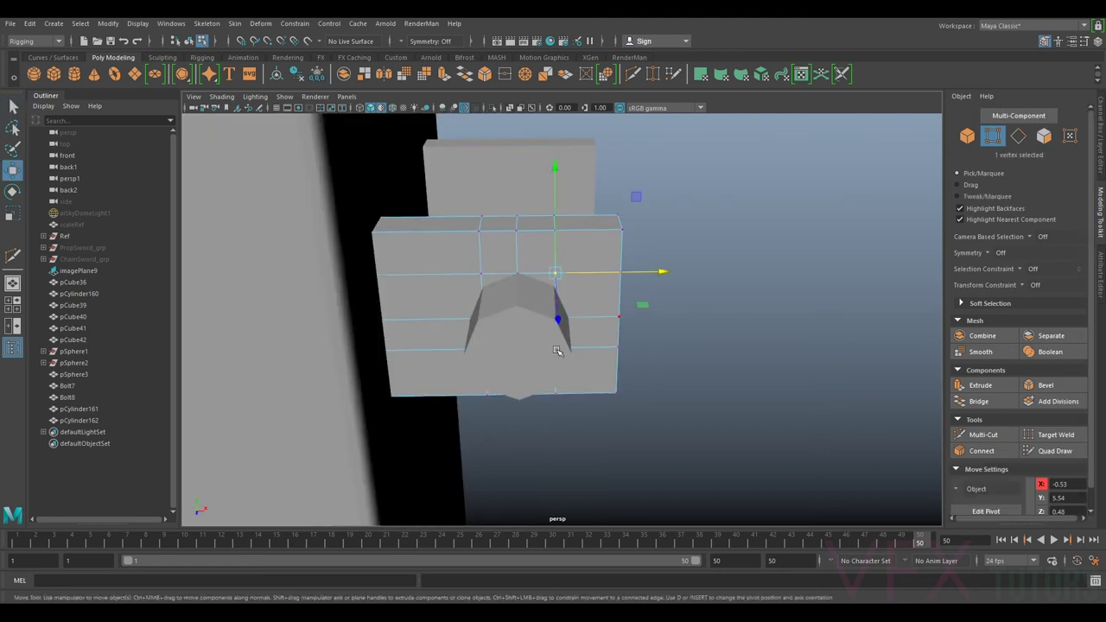
pyautogui.keyDown('alt'); pyautogui.moveTo(570, 273); pyautogui.dragTo(546, 275); pyautogui.keyUp('alt')
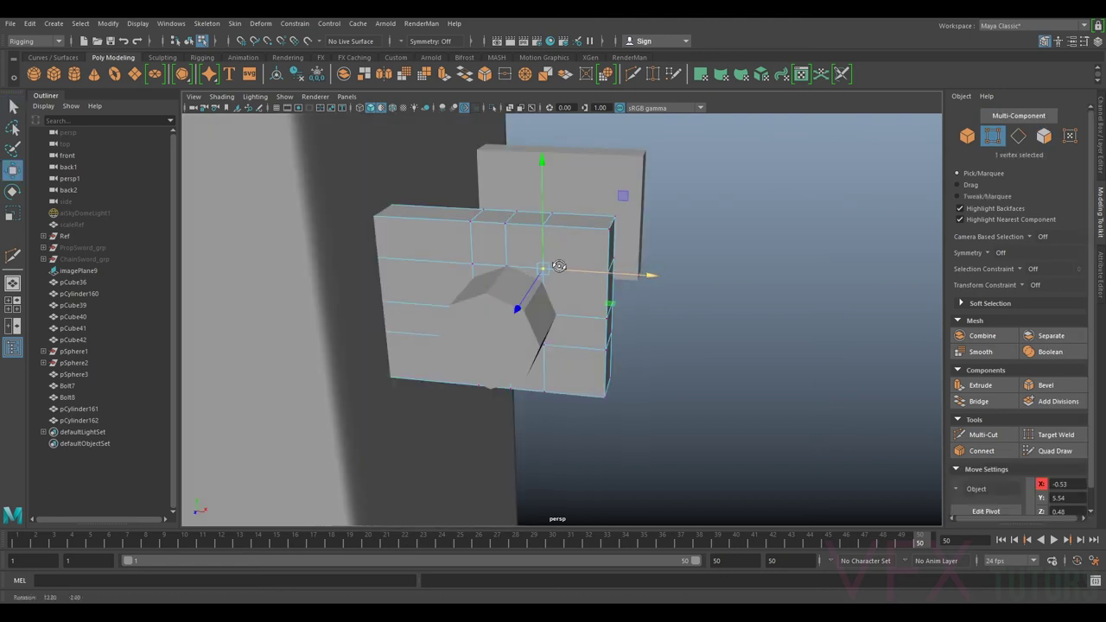
pyautogui.click(221, 96)
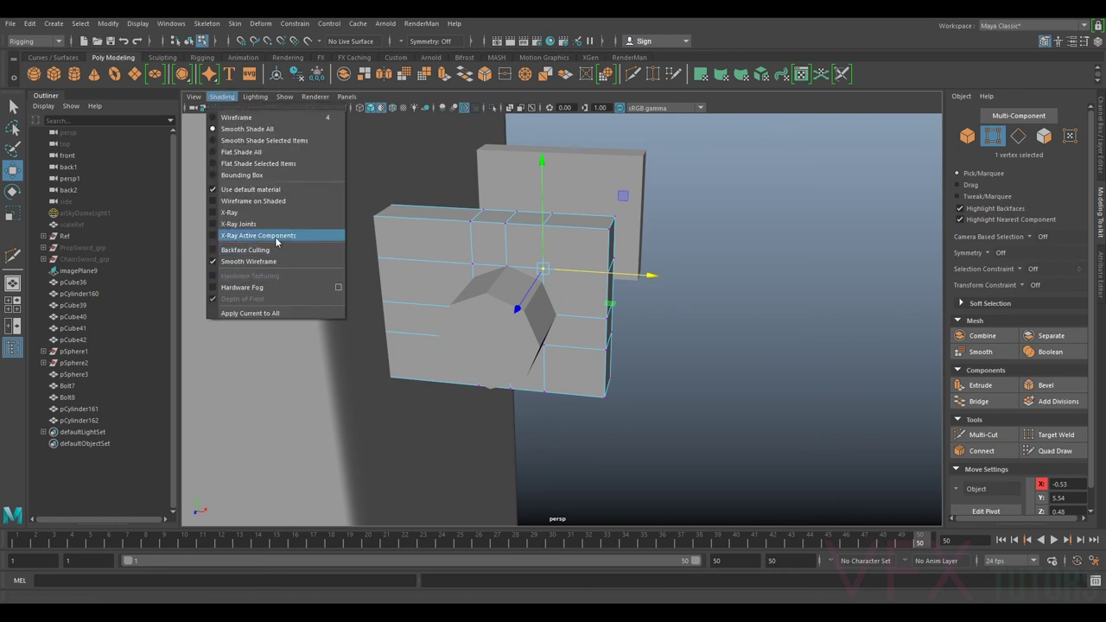
pyautogui.click(229, 212)
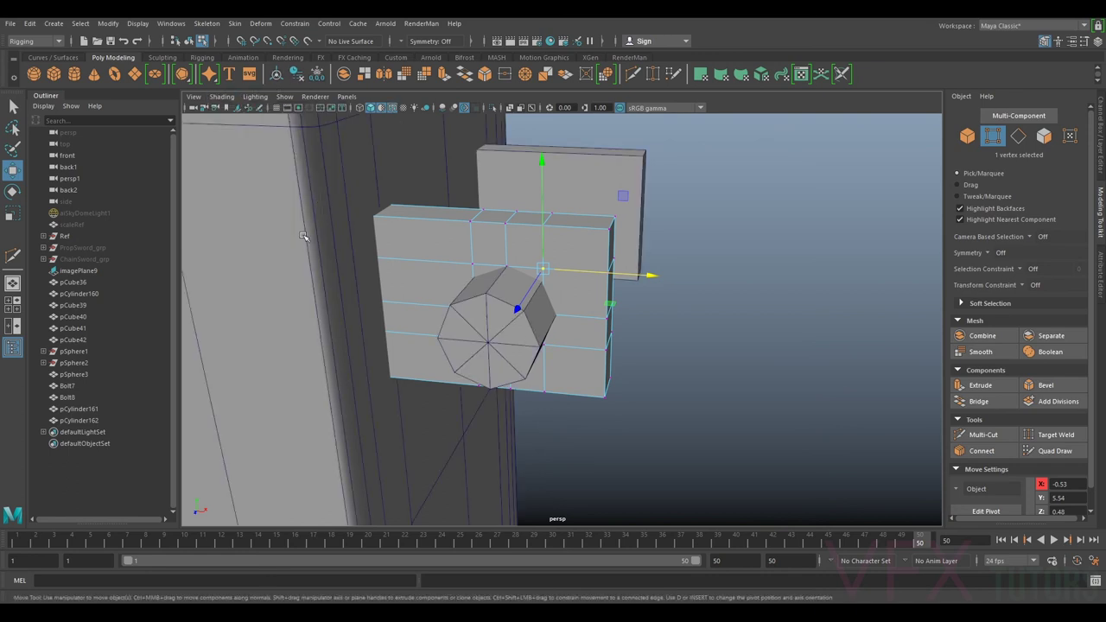
# Move the tab's upper grid vertices down to match the cylinder's upper octagon corners.
pyautogui.moveTo(542, 163); pyautogui.dragTo(543, 210)
pyautogui.hotkey('ctrl', 'z')
pyautogui.click(506, 267)
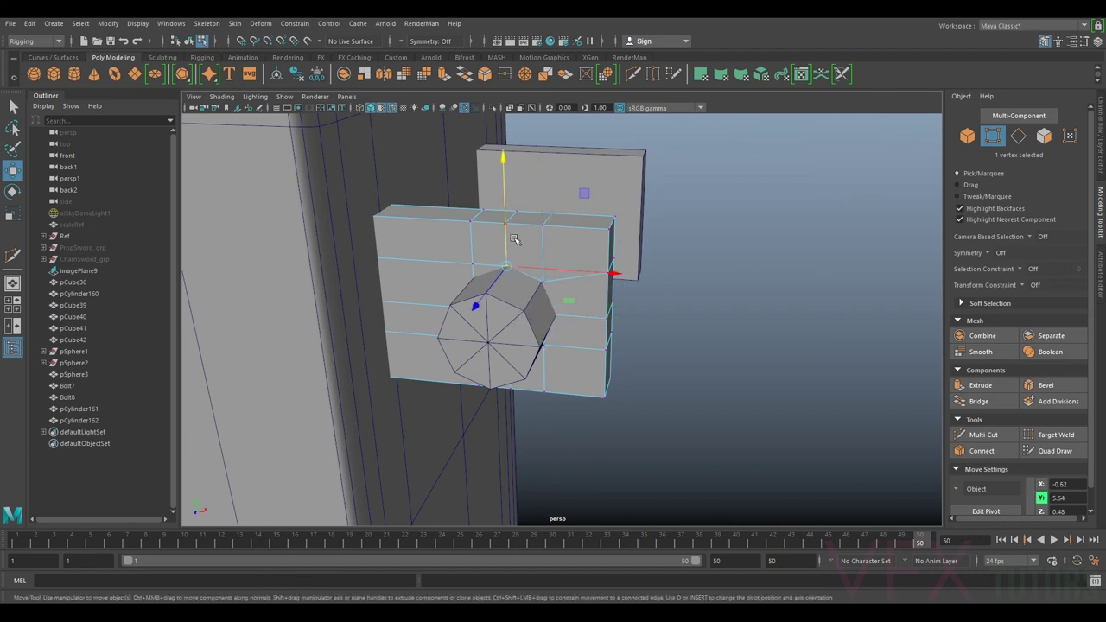
pyautogui.click(474, 263)
pyautogui.moveTo(472, 241); pyautogui.dragTo(484, 304)
pyautogui.moveTo(553, 280); pyautogui.dragTo(561, 309, button='middle')
# Move the tab's side and lower grid vertices onto the cylinder's matching octagon corners.
pyautogui.keyDown('alt'); pyautogui.moveTo(596, 323); pyautogui.dragTo(522, 347); pyautogui.keyUp('alt')
pyautogui.click(539, 315)
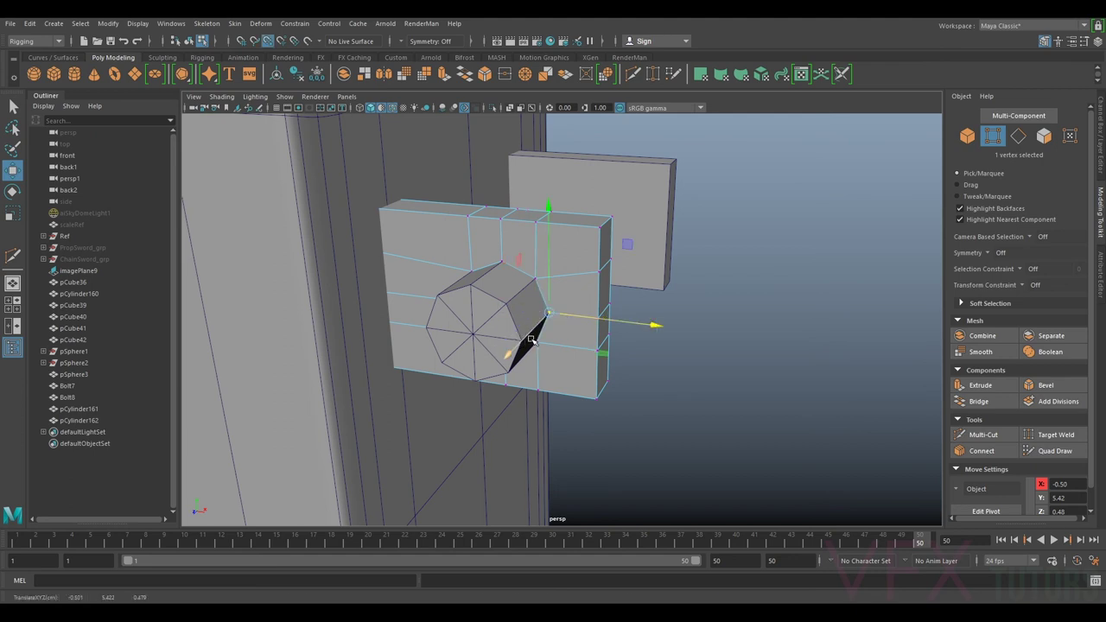
pyautogui.moveTo(550, 292); pyautogui.dragTo(490, 325)
pyautogui.click(512, 330)
pyautogui.click(516, 326)
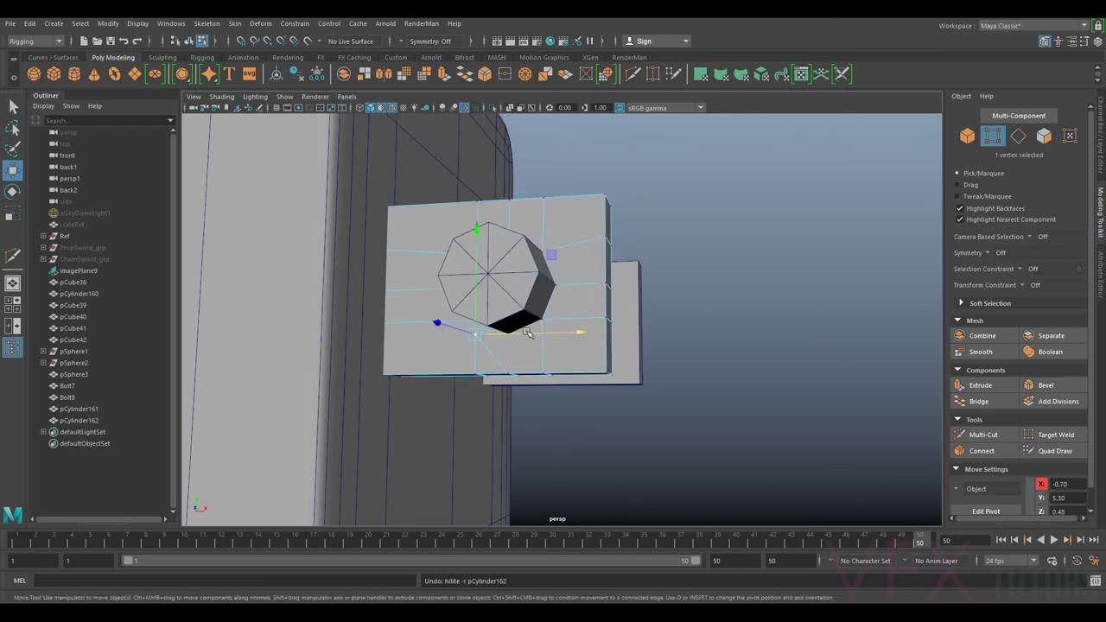
pyautogui.moveTo(523, 333); pyautogui.dragTo(504, 273)
pyautogui.click(495, 323)
pyautogui.click(489, 289)
# Adjust the remaining grid vertices through the tab's thickness to follow the octagonal outline.
pyautogui.moveTo(601, 299)
pyautogui.keyDown('alt'); pyautogui.mouseDown()
pyautogui.moveTo(509, 341)
pyautogui.moveTo(596, 302)
pyautogui.mouseUp(); pyautogui.keyUp('alt')
pyautogui.keyDown('shift'); pyautogui.moveTo(655, 244); pyautogui.dragTo(593, 264); pyautogui.keyUp('shift')
pyautogui.moveTo(612, 210); pyautogui.dragTo(542, 264)
pyautogui.moveTo(266, 222); pyautogui.dragTo(398, 268)
pyautogui.moveTo(350, 214); pyautogui.dragTo(540, 288)
# Return to object selection and delete the eight-sided guide cylinder.
pyautogui.press('F8')
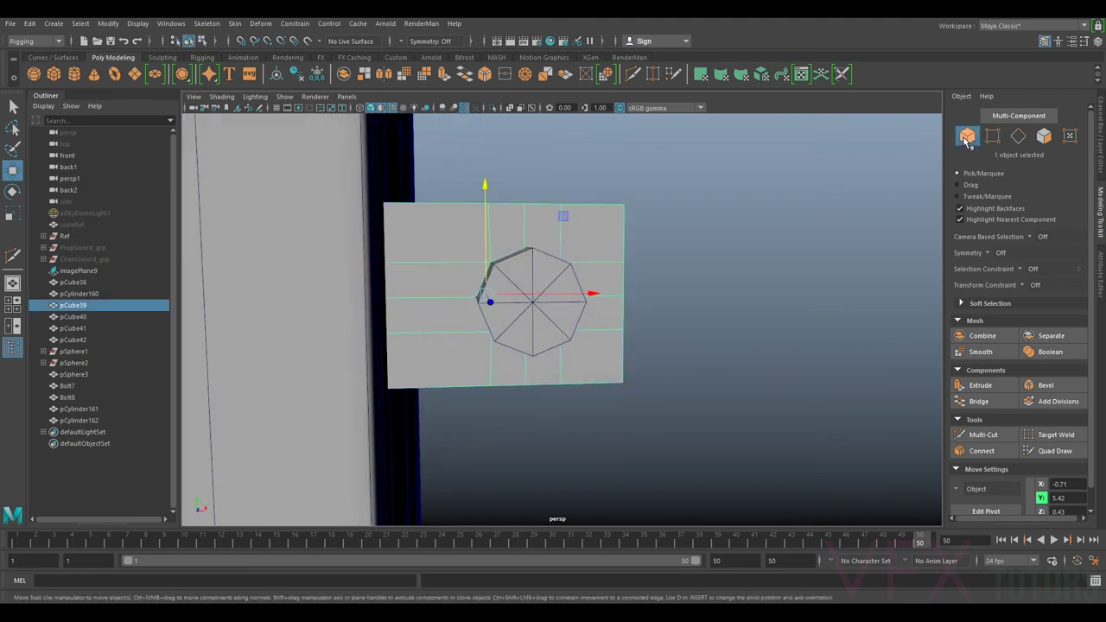
pyautogui.click(557, 270)
pyautogui.press('Delete')
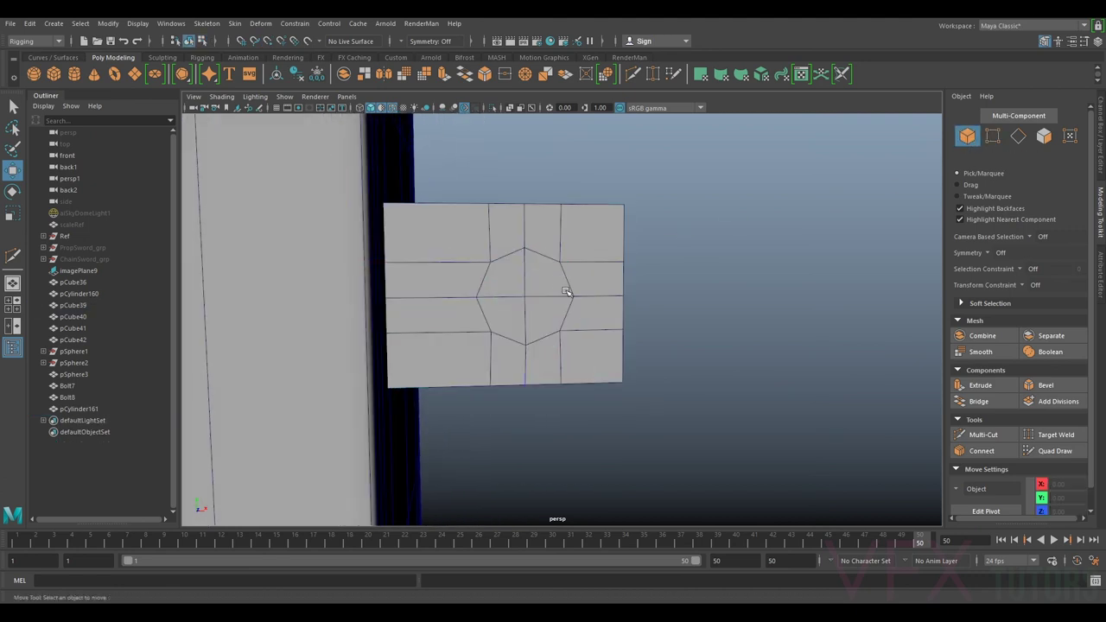
# Delete the front faces inside the tab's octagonal outline to open the hole.
pyautogui.moveTo(567, 305)
pyautogui.keyDown('alt'); pyautogui.mouseDown()
pyautogui.moveTo(547, 316)
pyautogui.moveTo(548, 307)
pyautogui.mouseUp(); pyautogui.keyUp('alt')
pyautogui.moveTo(548, 285); pyautogui.dragTo(552, 316, button='right')
pyautogui.click(531, 299)
pyautogui.keyDown('ctrl'); pyautogui.keyDown('shift'); pyautogui.click(491, 299); pyautogui.keyUp('shift'); pyautogui.keyUp('ctrl')
pyautogui.keyDown('ctrl'); pyautogui.keyDown('shift'); pyautogui.click(502, 335); pyautogui.keyUp('shift'); pyautogui.keyUp('ctrl')
pyautogui.keyDown('shift'); pyautogui.click(550, 332); pyautogui.keyUp('shift')
pyautogui.press('Delete')
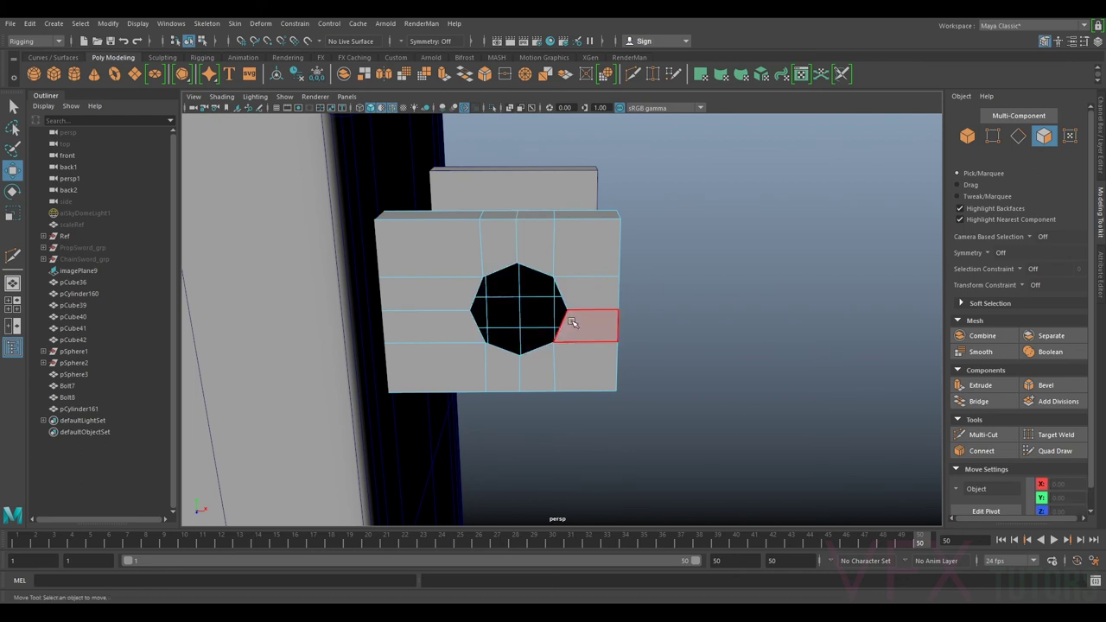
# Extrude the hole's eight border edges and scale them inward to about 0.8 to form a rim.
pyautogui.moveTo(592, 291)
pyautogui.keyDown('alt'); pyautogui.mouseDown()
pyautogui.moveTo(547, 292)
pyautogui.moveTo(603, 282)
pyautogui.moveTo(596, 292)
pyautogui.mouseUp(); pyautogui.keyUp('alt')
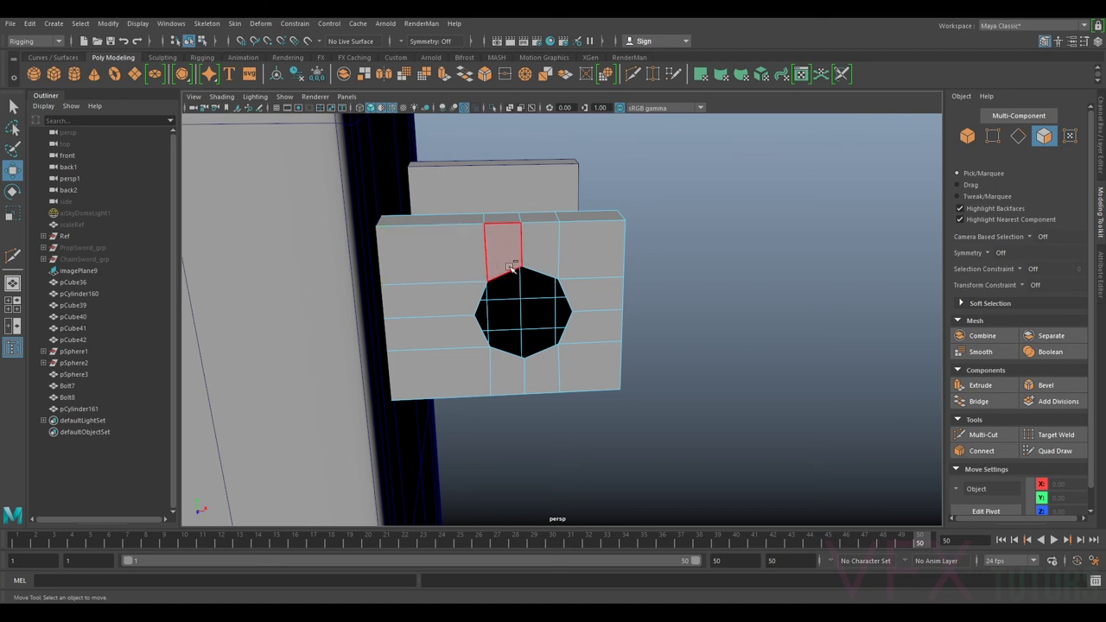
pyautogui.moveTo(505, 271); pyautogui.dragTo(503, 240, button='right')
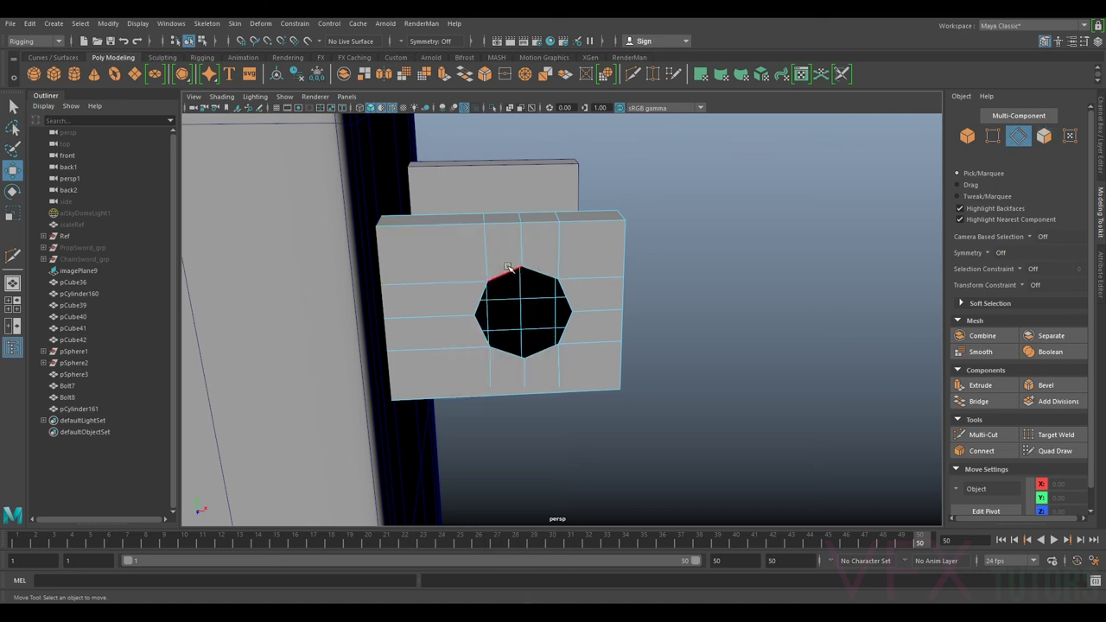
pyautogui.doubleClick(543, 269)
pyautogui.hotkey('ctrl', 'e')
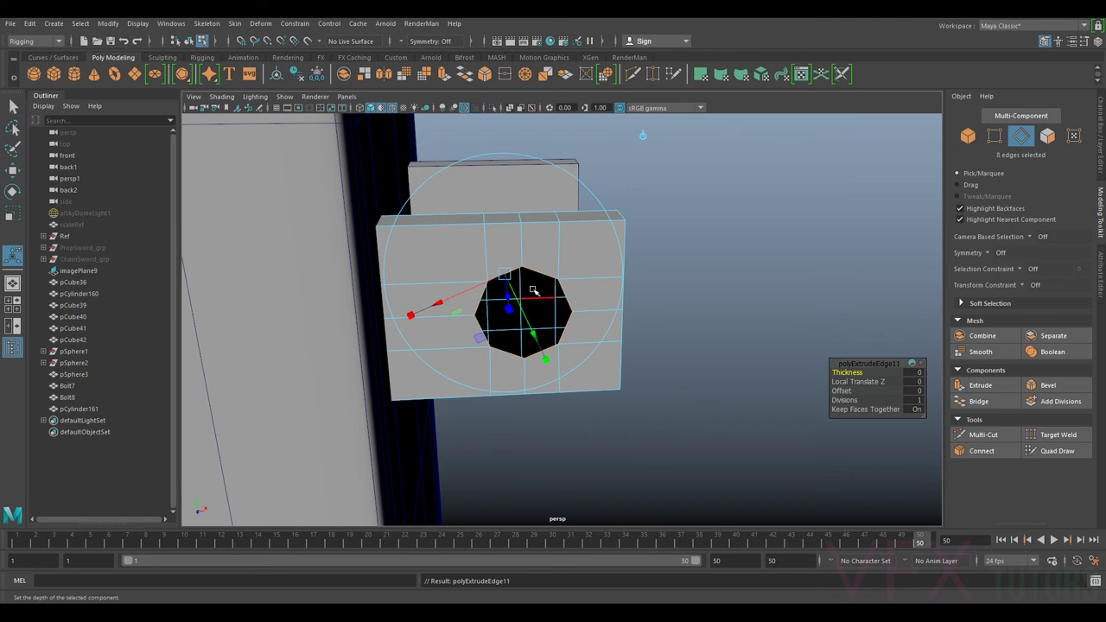
pyautogui.press('r')
pyautogui.moveTo(525, 309); pyautogui.dragTo(509, 318)
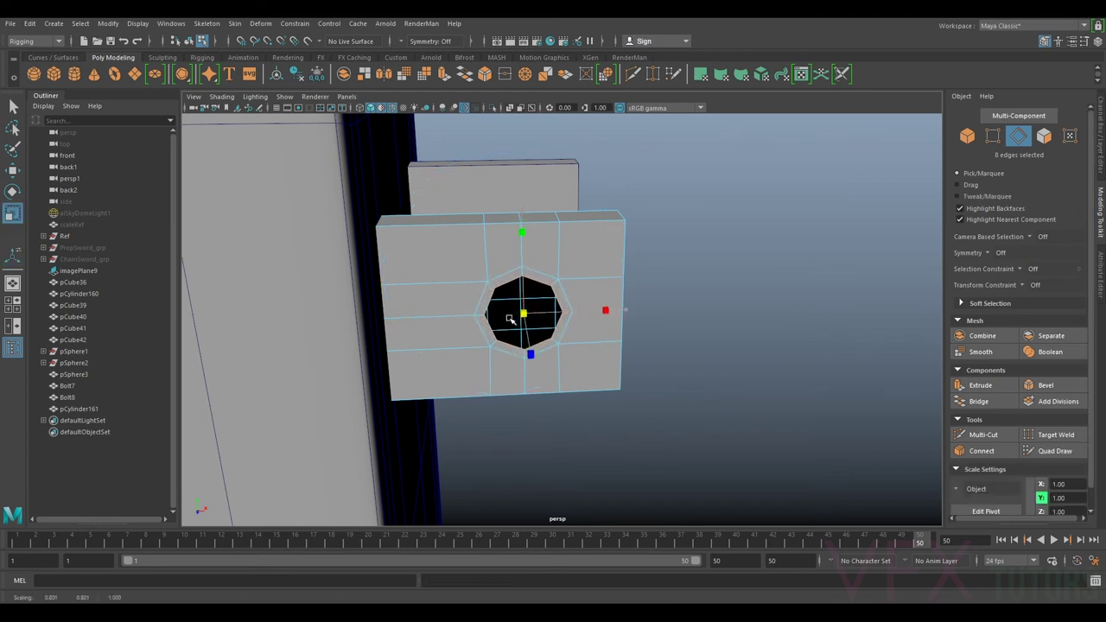
# Delete the tab's side and back faces, keeping only the front sheet with the rimmed hole.
pyautogui.keyDown('alt'); pyautogui.moveTo(563, 294); pyautogui.dragTo(533, 294); pyautogui.keyUp('alt')
pyautogui.moveTo(585, 276); pyautogui.dragTo(587, 273, button='right')
pyautogui.click(585, 259)
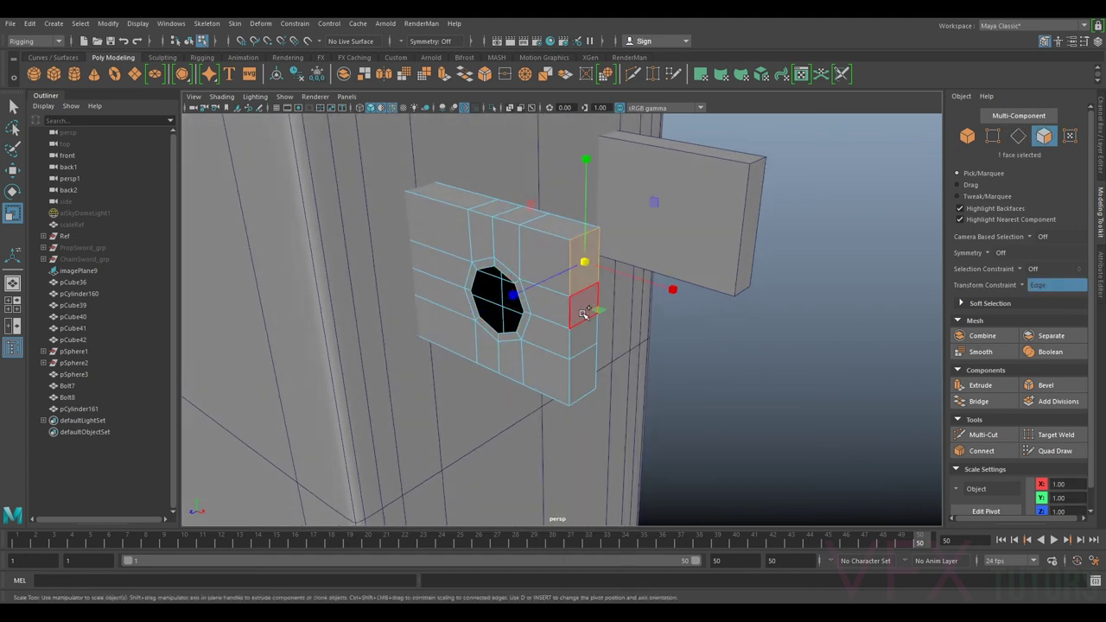
pyautogui.doubleClick(585, 314)
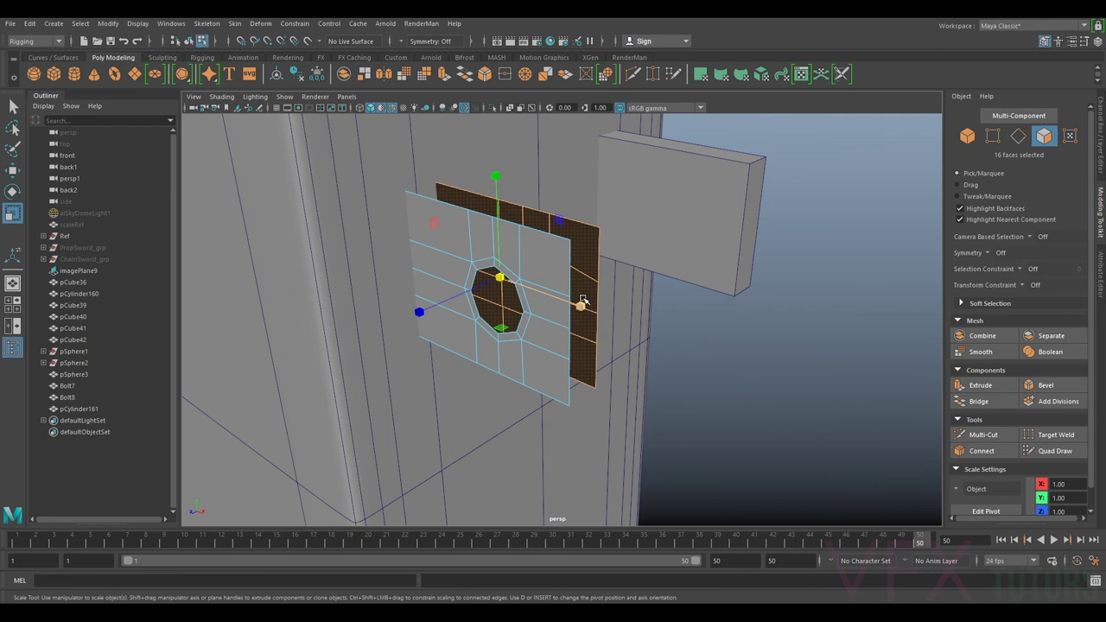
pyautogui.keyDown('alt'); pyautogui.moveTo(546, 300); pyautogui.dragTo(602, 282); pyautogui.keyUp('alt')
# Scale the tab's upper and lower vertex rows vertically closer together to reduce its height.
pyautogui.click(992, 137)
pyautogui.scroll(-3, 817, 165)
pyautogui.moveTo(712, 175); pyautogui.dragTo(291, 259)
pyautogui.press('w')
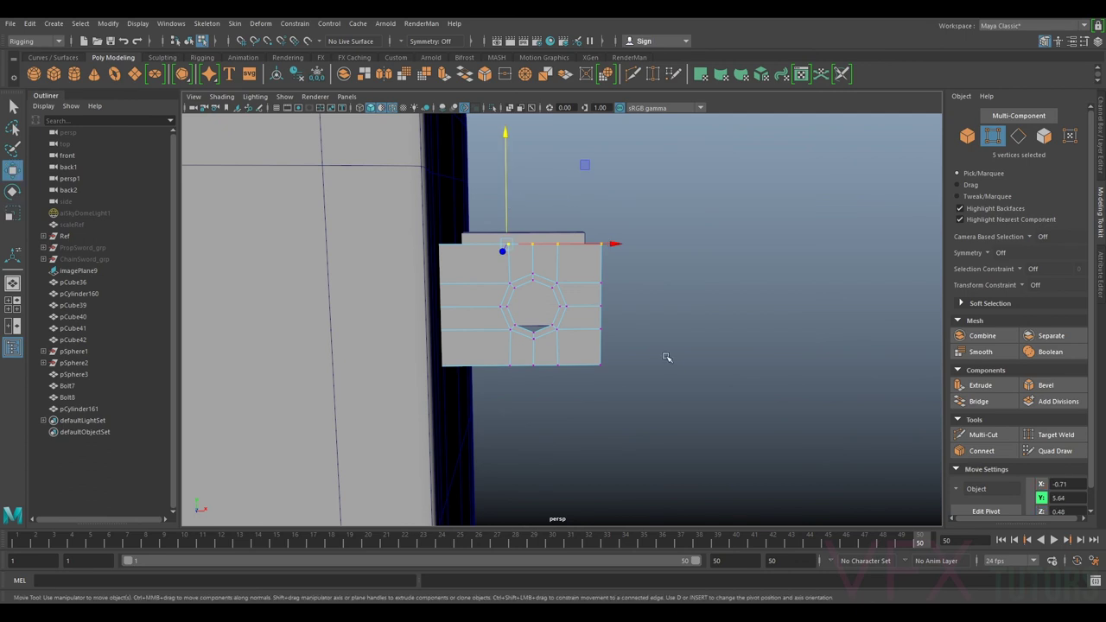
pyautogui.keyDown('shift'); pyautogui.moveTo(267, 443); pyautogui.dragTo(653, 362); pyautogui.keyUp('shift')
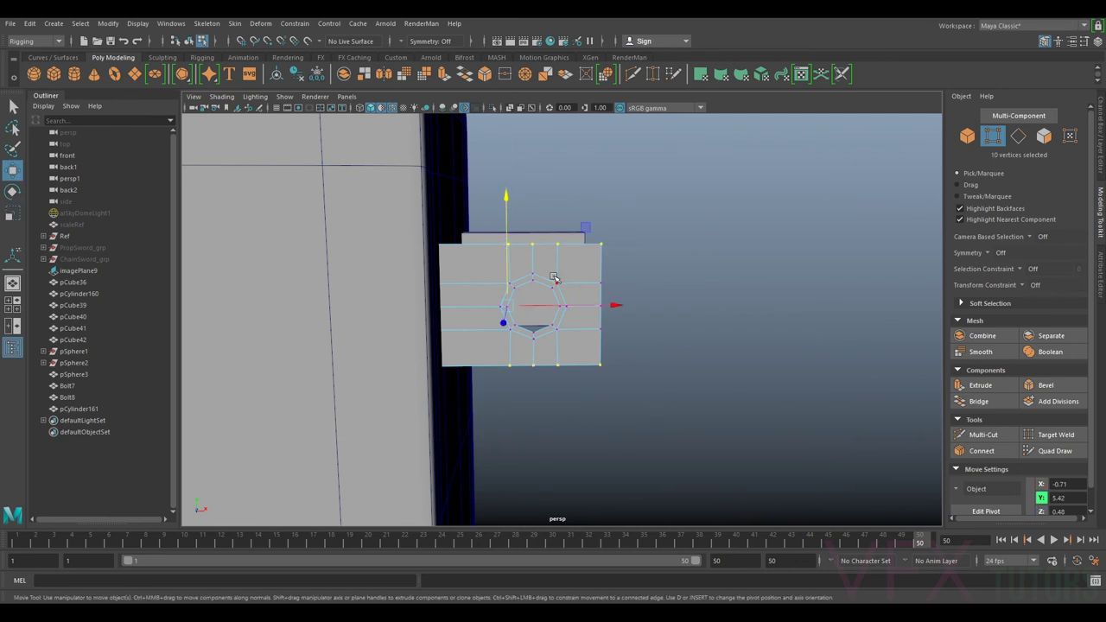
pyautogui.press('r')
pyautogui.moveTo(508, 253); pyautogui.dragTo(510, 268)
# Move the tab's outer end column inward and pull in its two corner vertices to round the end.
pyautogui.moveTo(733, 203); pyautogui.dragTo(580, 419)
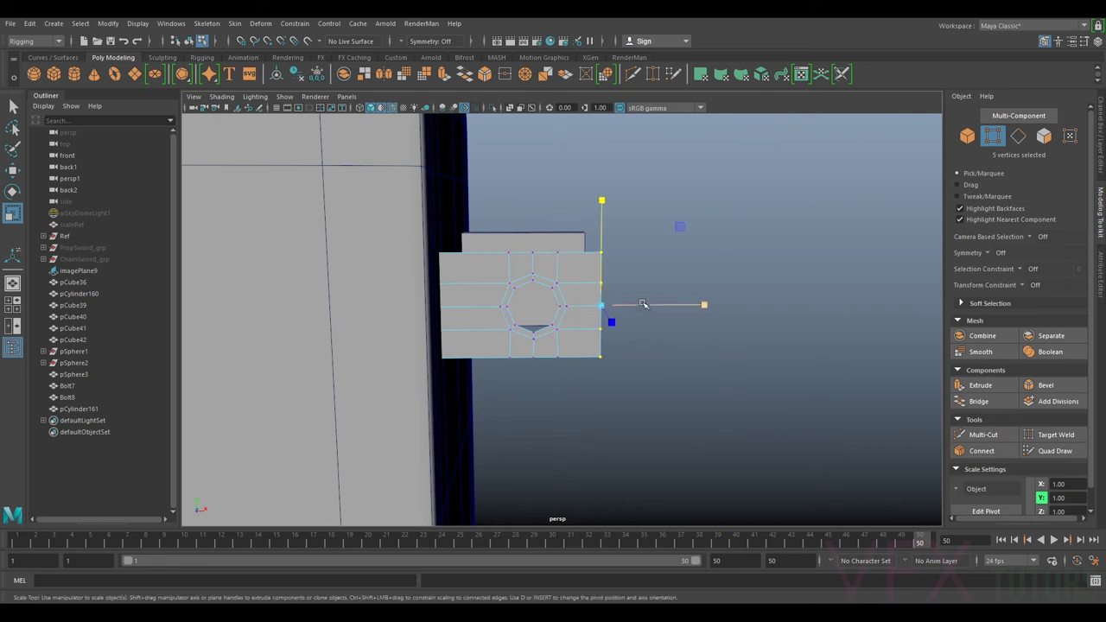
pyautogui.press('w')
pyautogui.moveTo(644, 304); pyautogui.dragTo(636, 304)
pyautogui.click(593, 254)
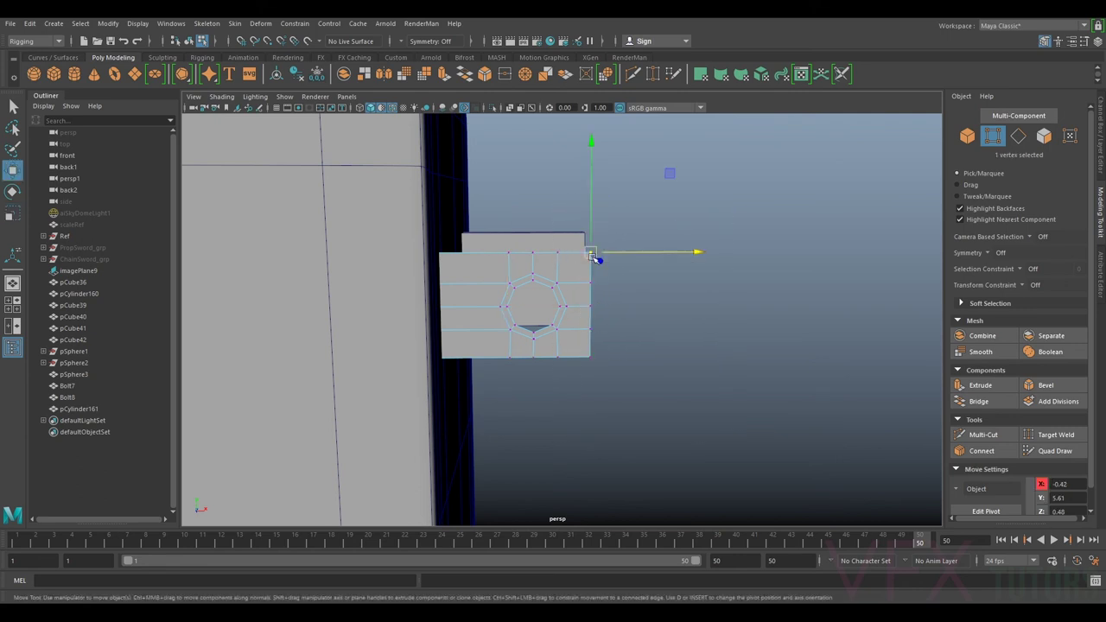
pyautogui.moveTo(609, 250); pyautogui.dragTo(602, 251)
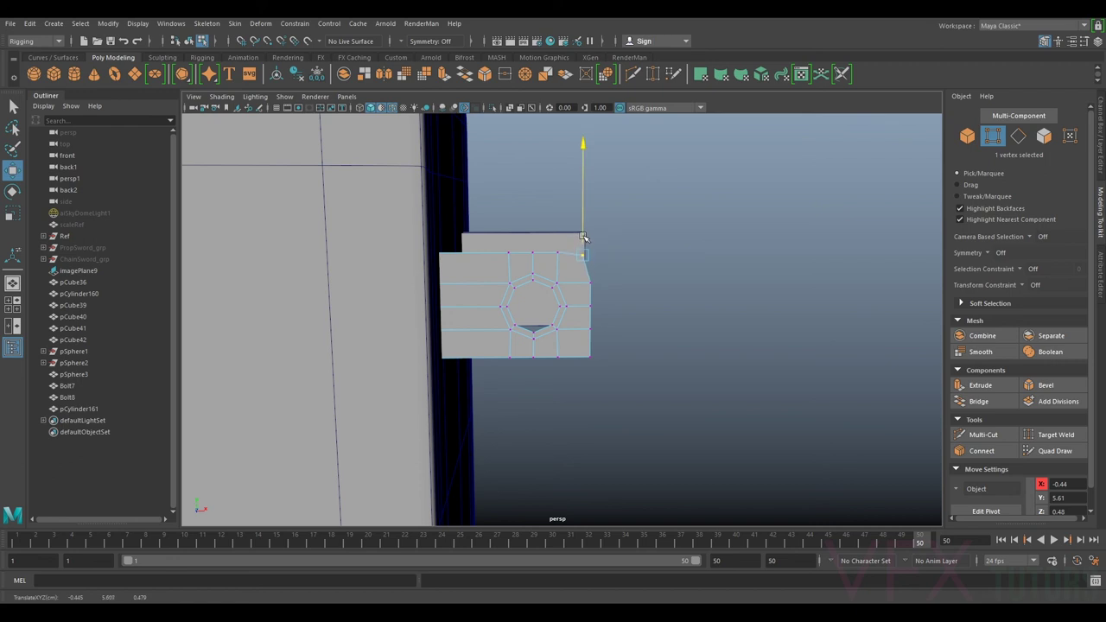
pyautogui.moveTo(570, 376); pyautogui.dragTo(593, 313)
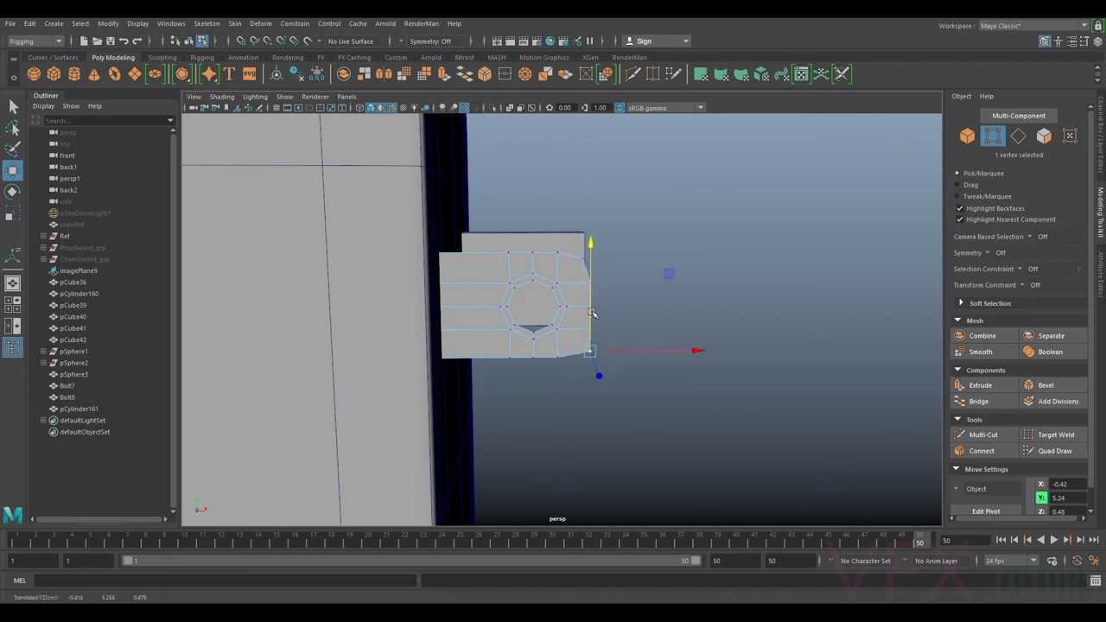
pyautogui.moveTo(616, 348); pyautogui.dragTo(605, 330)
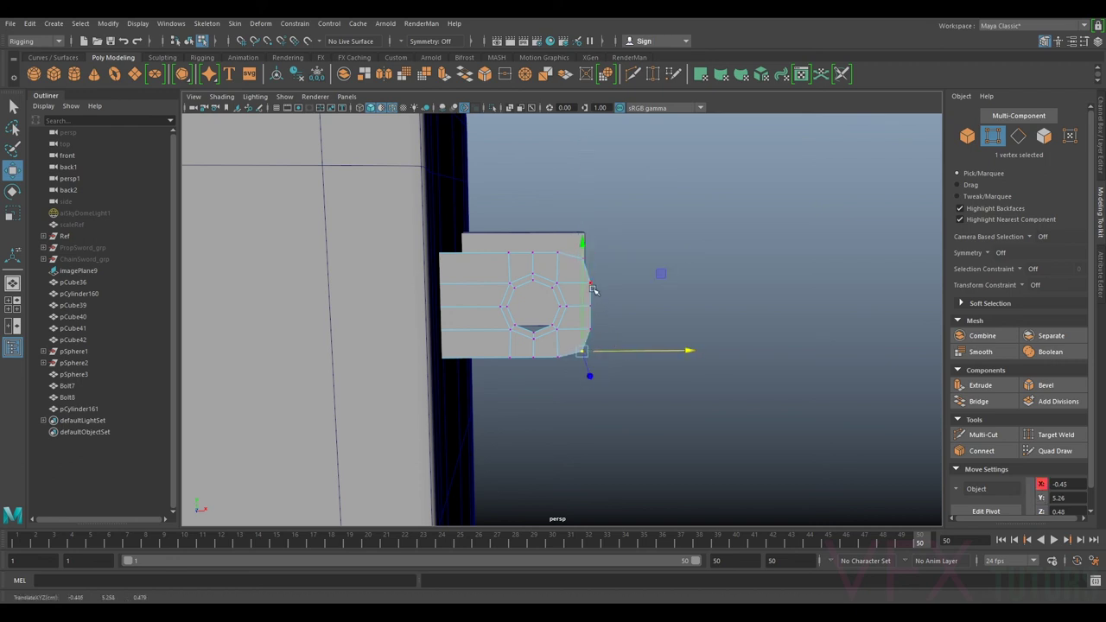
# Extrude all faces of the tab sheet by about 0.08 to give it thickness.
pyautogui.moveTo(579, 265); pyautogui.dragTo(619, 243, button='right')
pyautogui.press('r')
pyautogui.moveTo(508, 303); pyautogui.dragTo(535, 315)
pyautogui.scroll(-5, 524, 304)
pyautogui.keyDown('alt'); pyautogui.moveTo(612, 313); pyautogui.dragTo(567, 338); pyautogui.keyUp('alt')
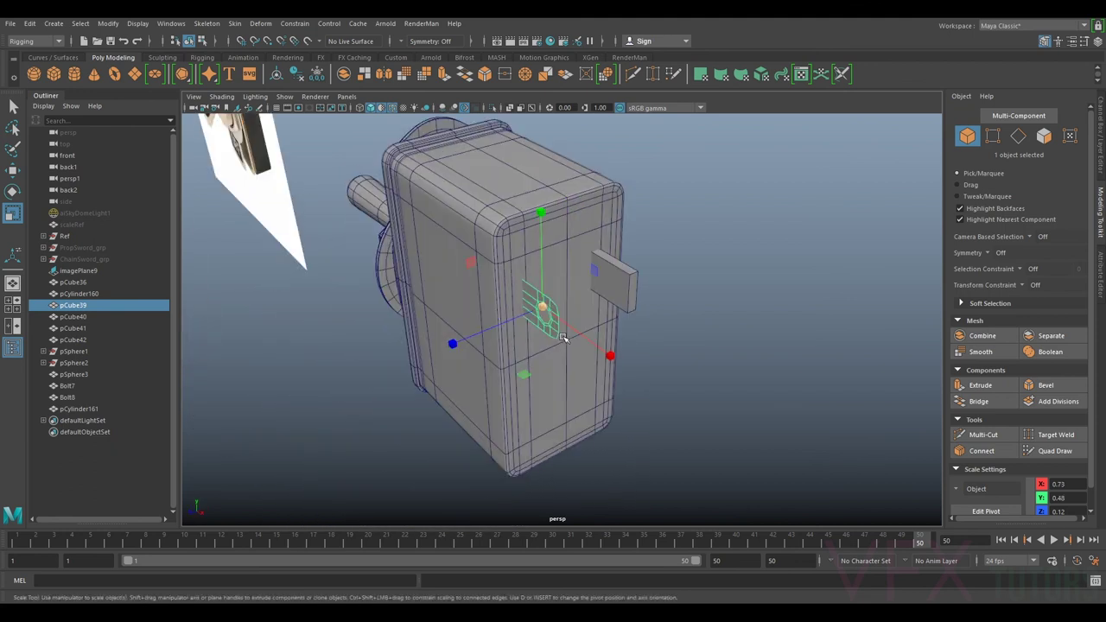
pyautogui.scroll(5, 571, 335)
pyautogui.click(872, 178)
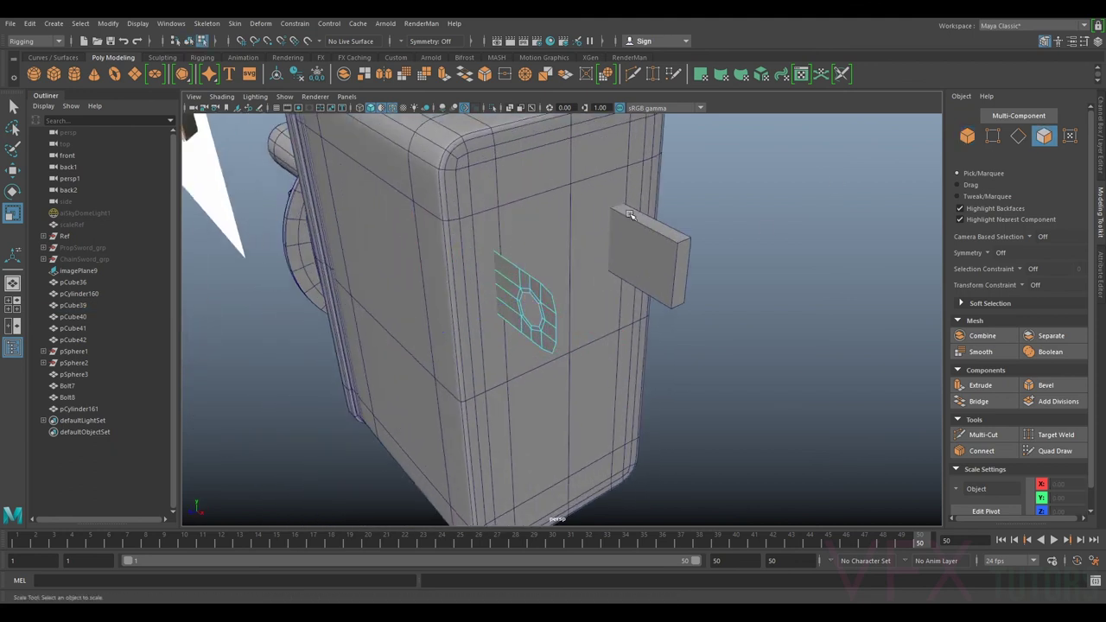
pyautogui.moveTo(630, 213); pyautogui.dragTo(366, 433)
pyautogui.hotkey('ctrl', 'e')
pyautogui.moveTo(510, 299)
pyautogui.mouseDown()
pyautogui.moveTo(520, 296)
pyautogui.moveTo(500, 302)
pyautogui.mouseUp()
pyautogui.keyDown('alt'); pyautogui.moveTo(571, 325); pyautogui.dragTo(518, 303); pyautogui.keyUp('alt')
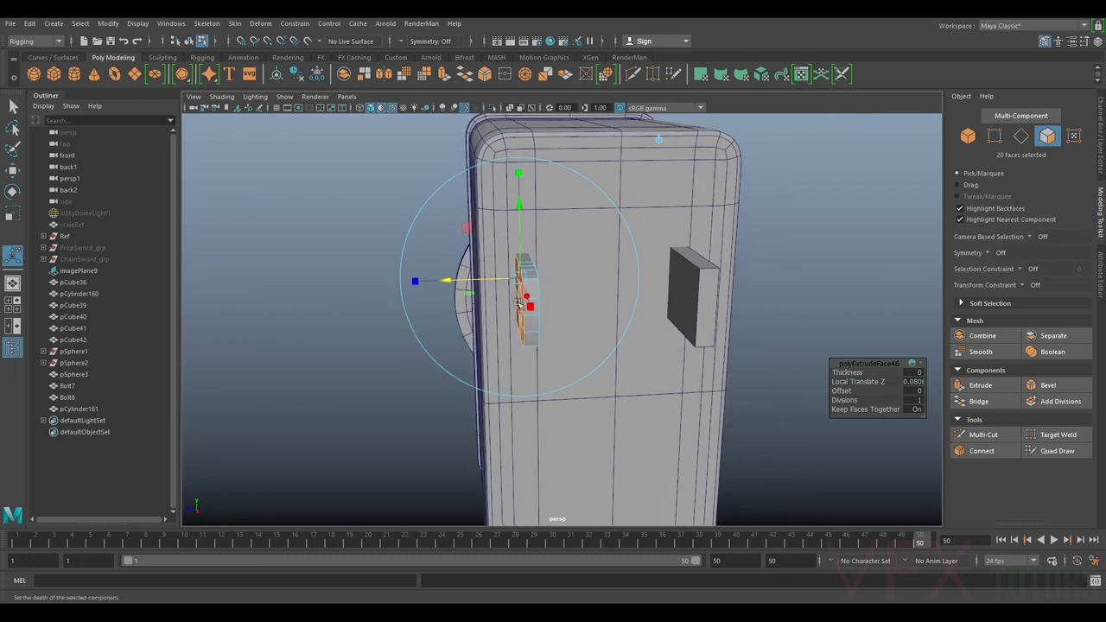
pyautogui.click(494, 279)
pyautogui.press('w')
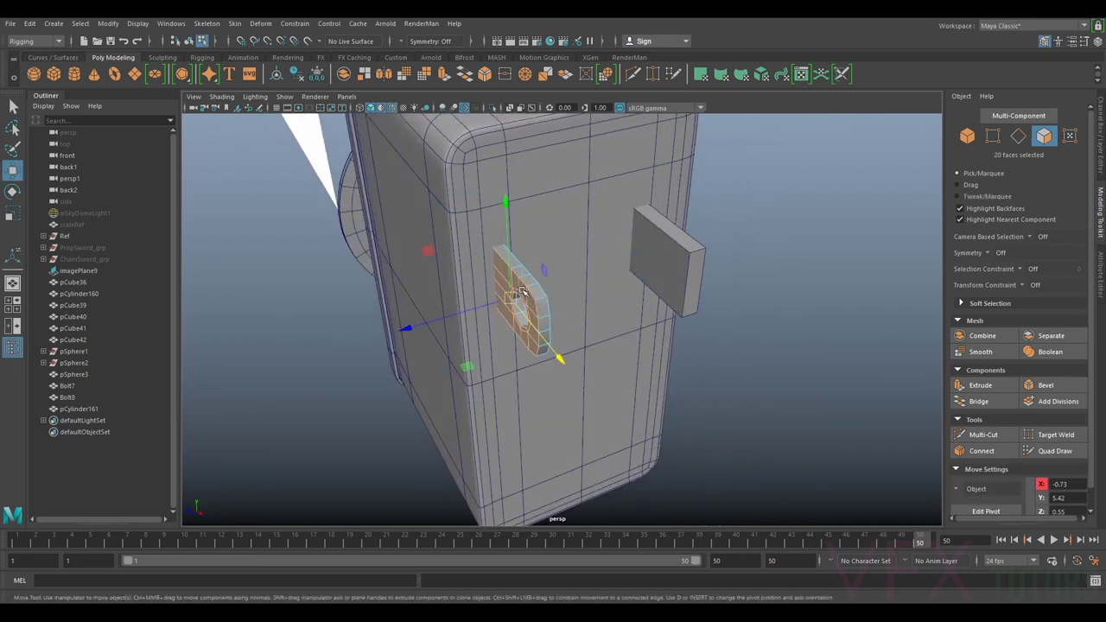
# Shift the thickened tab slightly along Z, freeze its transformations and centre its pivot.
pyautogui.press('F8')
pyautogui.moveTo(518, 311); pyautogui.dragTo(527, 300)
pyautogui.hotkey('ctrl', 'z')
pyautogui.click(316, 75)
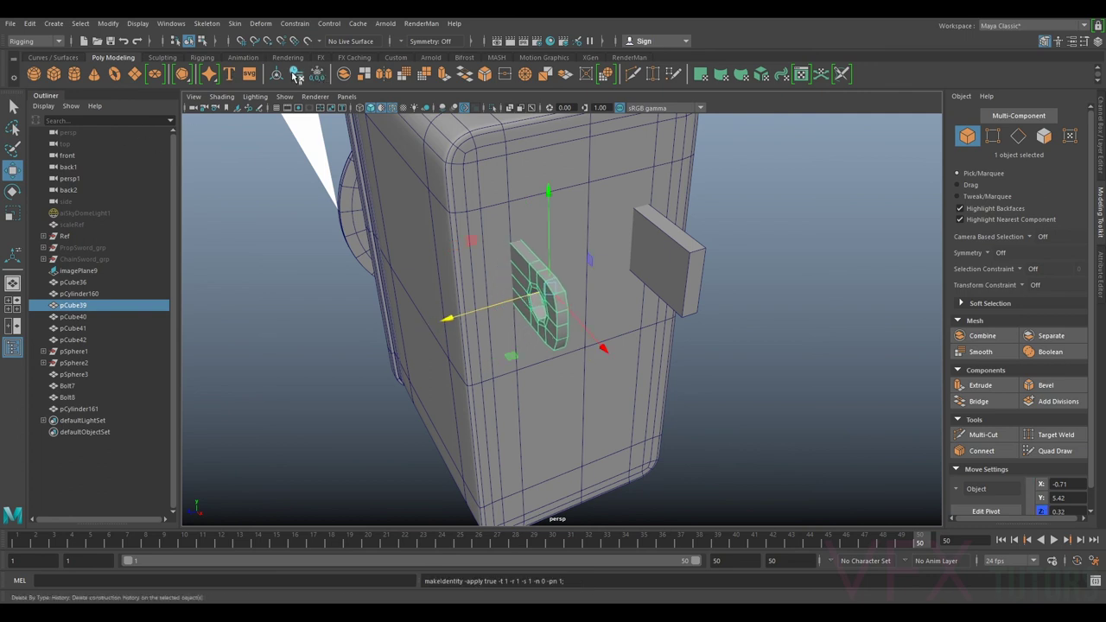
pyautogui.click(277, 75)
pyautogui.keyDown('alt'); pyautogui.moveTo(649, 337); pyautogui.dragTo(676, 296); pyautogui.keyUp('alt')
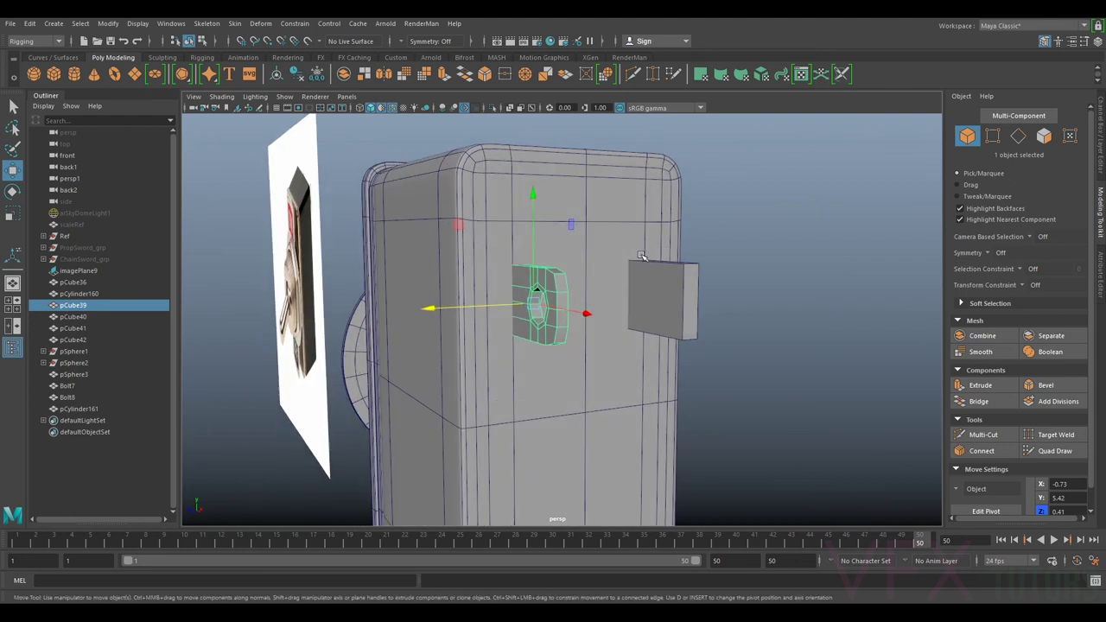
# Isolate the holed tab in the viewport.
pyautogui.moveTo(604, 290)
pyautogui.keyDown('alt'); pyautogui.mouseDown()
pyautogui.moveTo(666, 309)
pyautogui.moveTo(605, 304)
pyautogui.mouseUp(); pyautogui.keyUp('alt')
pyautogui.scroll(4, 664, 309)
pyautogui.press('F10')
pyautogui.moveTo(591, 282); pyautogui.dragTo(619, 258, button='right')
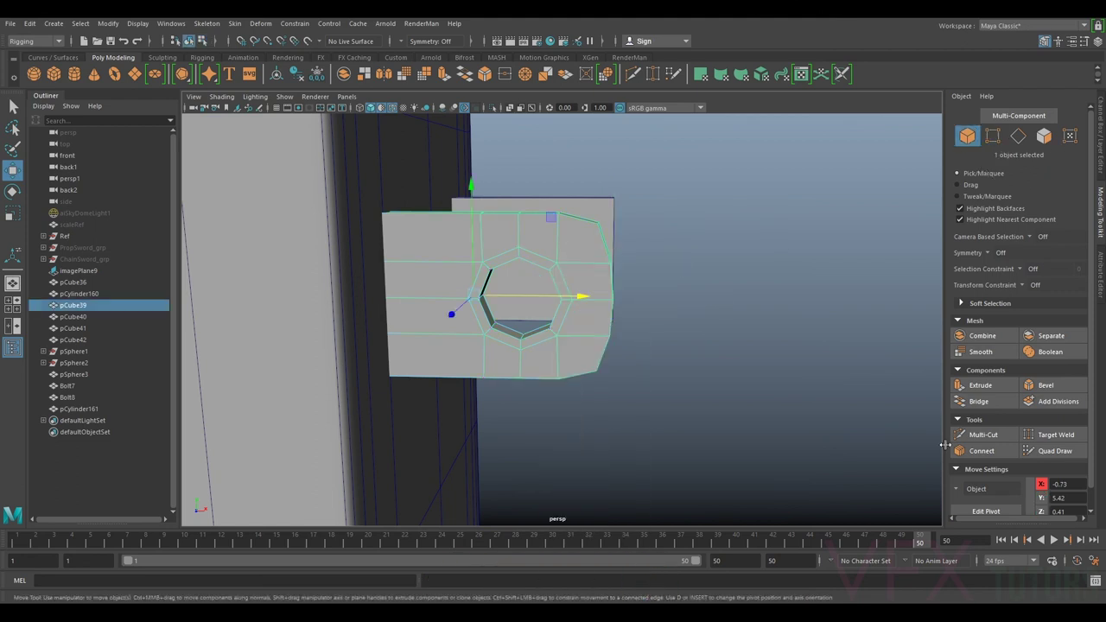
pyautogui.hotkey('ctrl', '1')
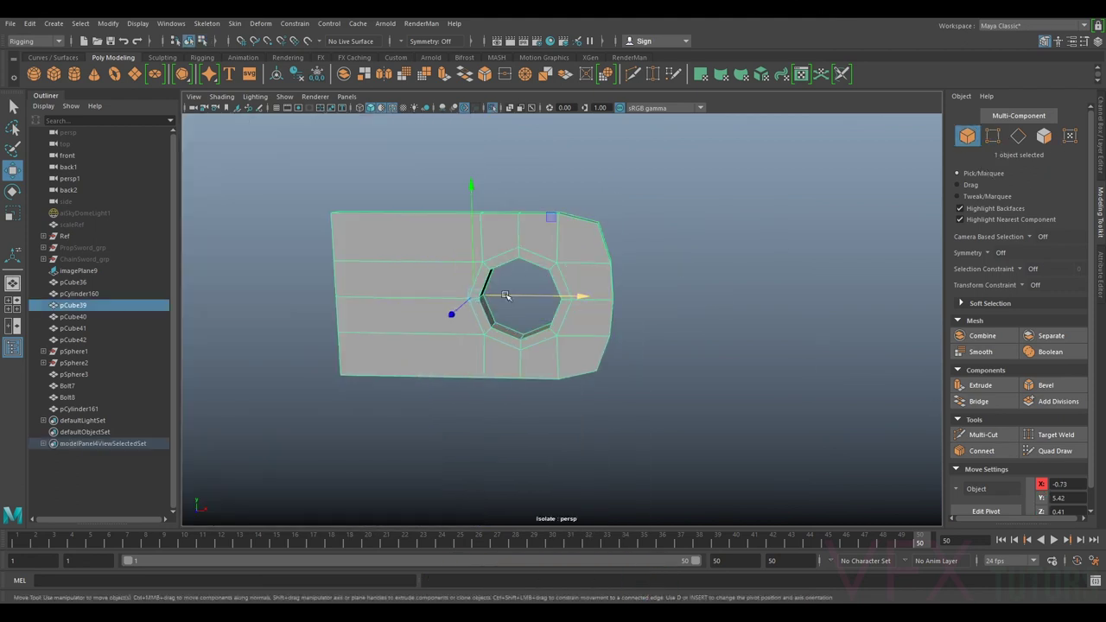
# Bevel the tab's front and back outline edges, hole rim edges and corner edges, adjusting the bevel fraction.
pyautogui.click(1017, 136)
pyautogui.doubleClick(409, 212)
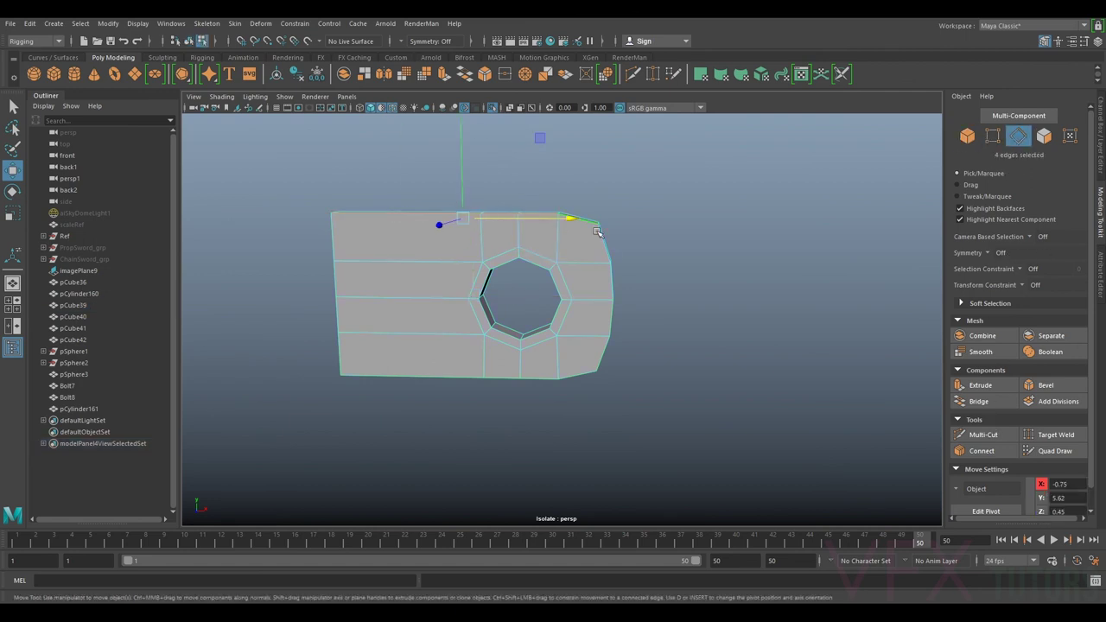
pyautogui.keyDown('alt'); pyautogui.moveTo(597, 232); pyautogui.dragTo(576, 263); pyautogui.keyUp('alt')
pyautogui.keyDown('ctrl'); pyautogui.keyDown('shift'); pyautogui.doubleClick(576, 264); pyautogui.keyUp('shift'); pyautogui.keyUp('ctrl')
pyautogui.keyDown('ctrl'); pyautogui.keyDown('shift'); pyautogui.doubleClick(584, 302); pyautogui.keyUp('shift'); pyautogui.keyUp('ctrl')
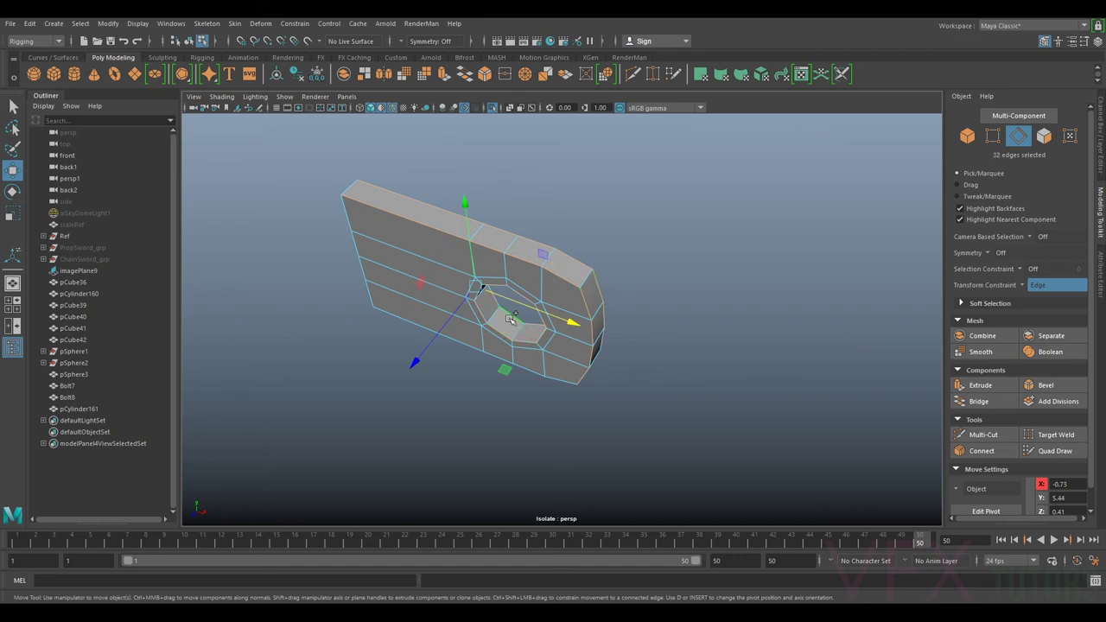
pyautogui.keyDown('shift'); pyautogui.doubleClick(416, 318); pyautogui.keyUp('shift')
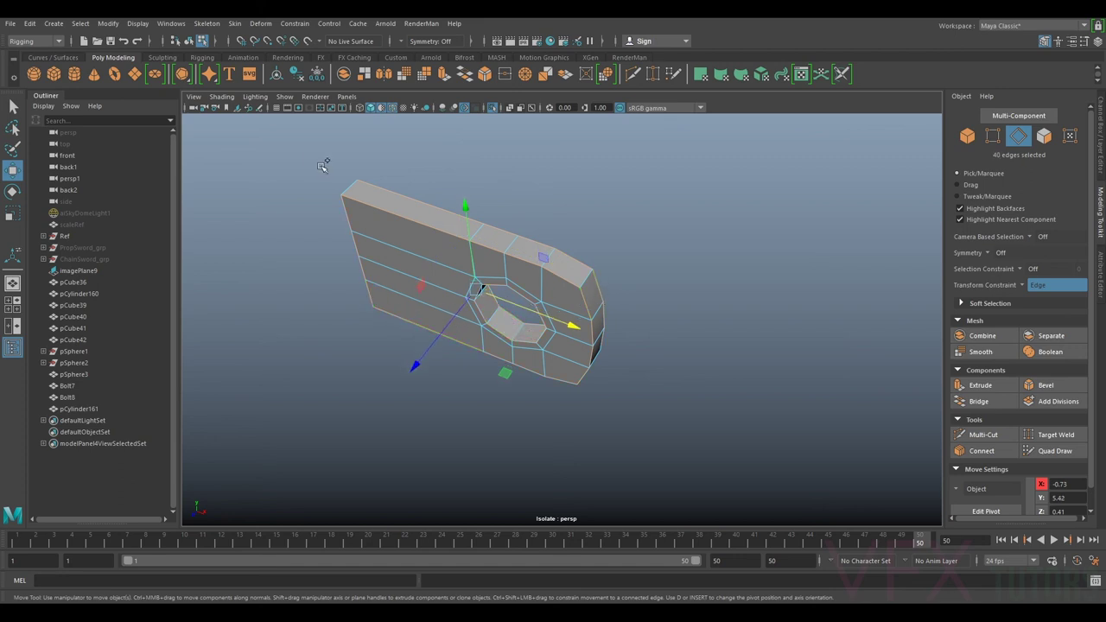
pyautogui.keyDown('alt'); pyautogui.moveTo(601, 356); pyautogui.dragTo(449, 276); pyautogui.keyUp('alt')
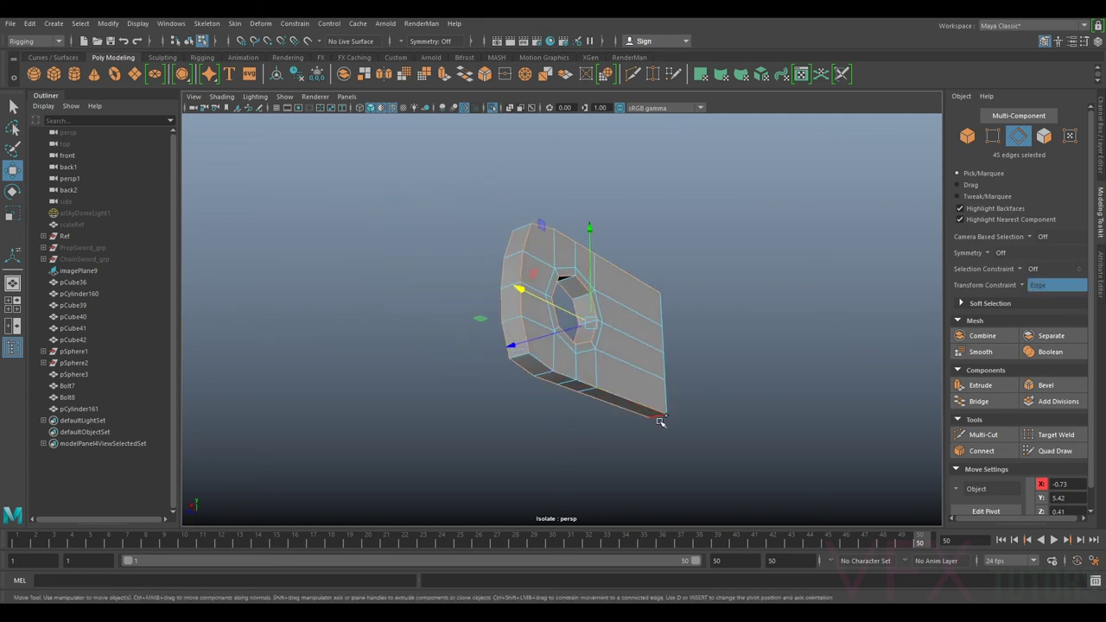
pyautogui.keyDown('alt'); pyautogui.moveTo(679, 391); pyautogui.dragTo(772, 261); pyautogui.keyUp('alt')
pyautogui.click(1047, 385)
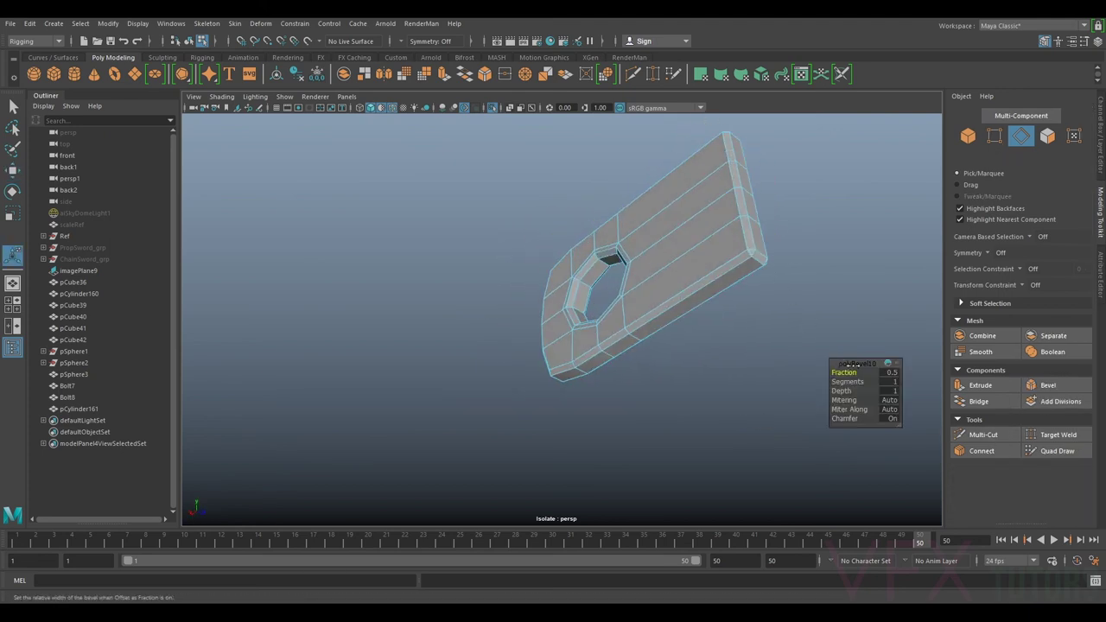
pyautogui.moveTo(854, 381); pyautogui.dragTo(847, 372)
# Return to object selection, select the bevelled tab and show the rest of the switch again.
pyautogui.keyDown('alt'); pyautogui.moveTo(682, 310); pyautogui.dragTo(765, 350); pyautogui.keyUp('alt')
pyautogui.moveTo(596, 269); pyautogui.dragTo(748, 205, button='right')
pyautogui.click(747, 204)
pyautogui.click(604, 277)
pyautogui.hotkey('ctrl', '1')
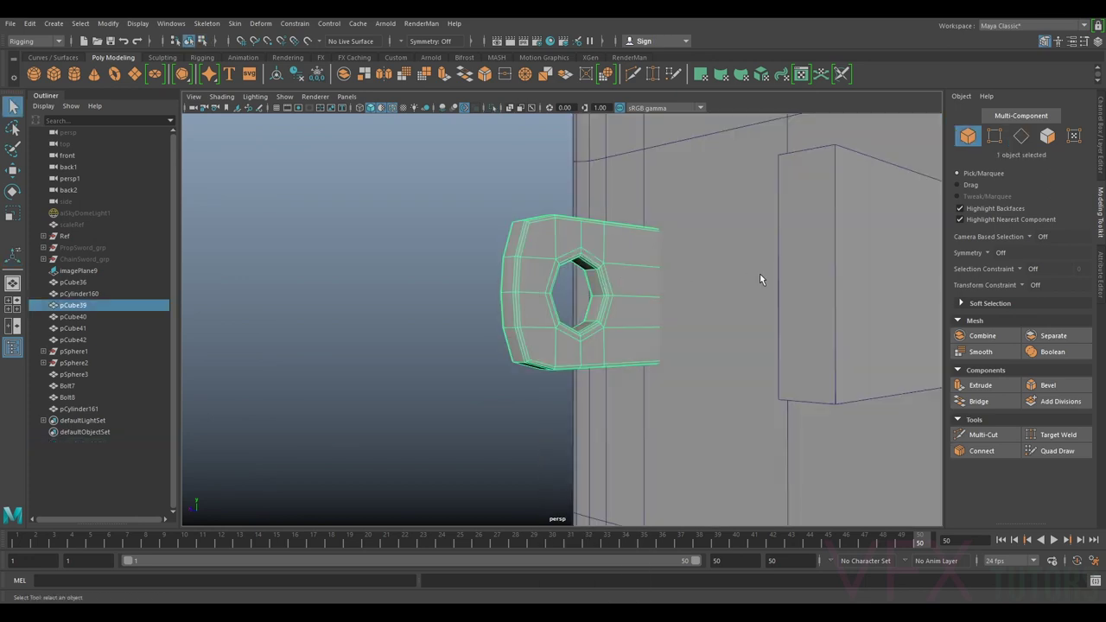
# Adjust the vertices near the tab's rounded upper and lower corners, checking the curve in smooth preview.
pyautogui.press('3')
pyautogui.keyDown('alt'); pyautogui.moveTo(345, 216); pyautogui.dragTo(599, 260); pyautogui.keyUp('alt')
pyautogui.press('1')
pyautogui.moveTo(568, 235); pyautogui.dragTo(567, 181, button='right')
pyautogui.moveTo(542, 184); pyautogui.dragTo(578, 223)
pyautogui.press('3')
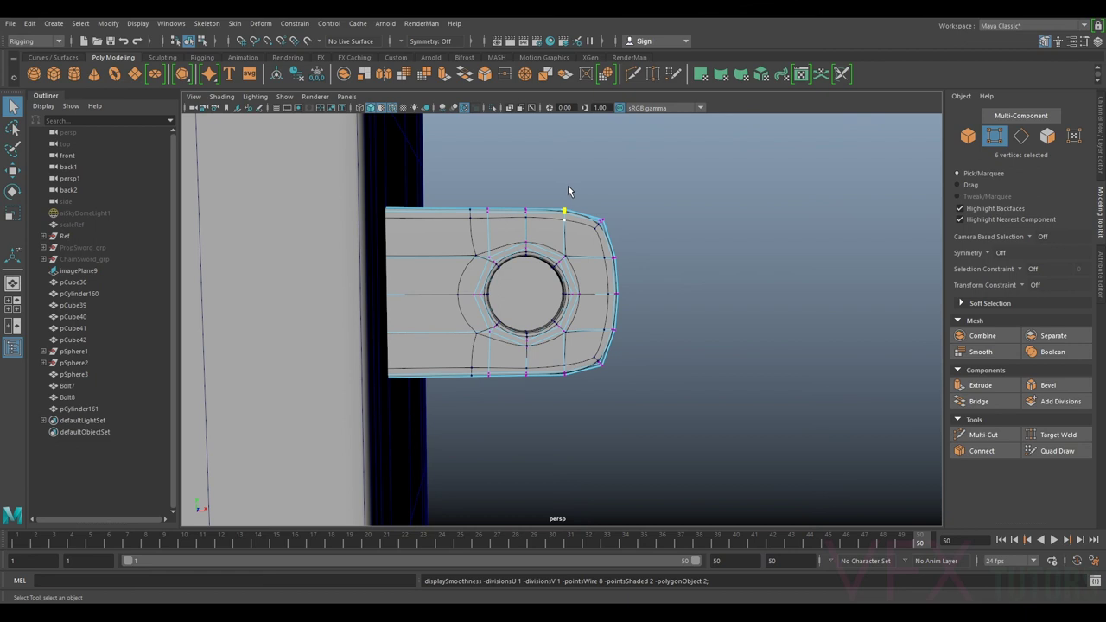
pyautogui.press('1')
pyautogui.press('w')
pyautogui.moveTo(562, 199); pyautogui.dragTo(564, 194)
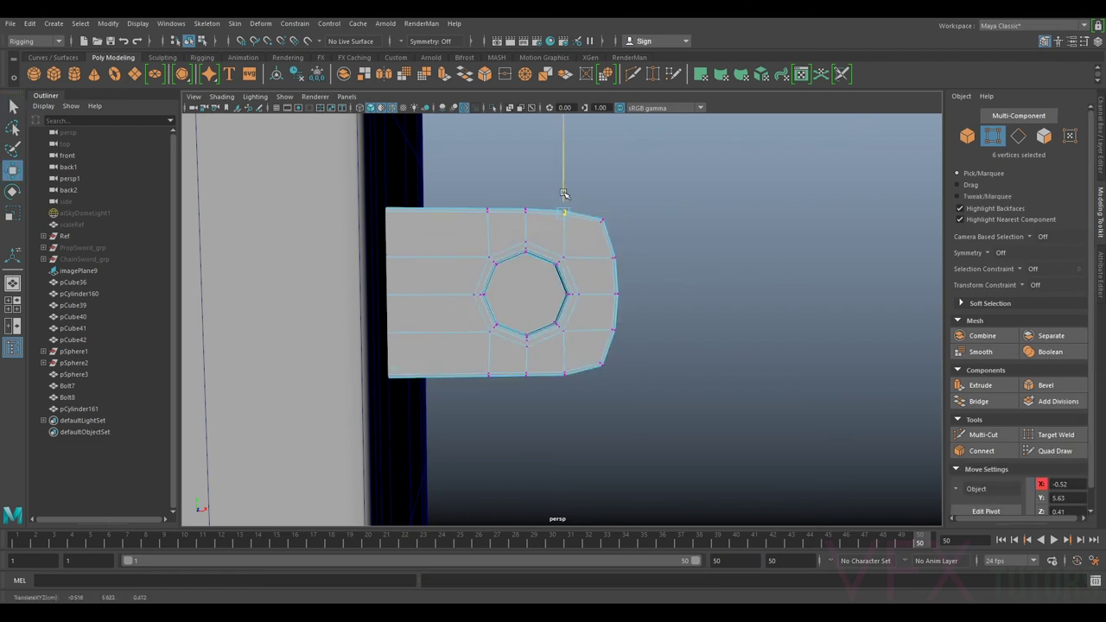
pyautogui.press('3')
pyautogui.moveTo(599, 212); pyautogui.dragTo(603, 213)
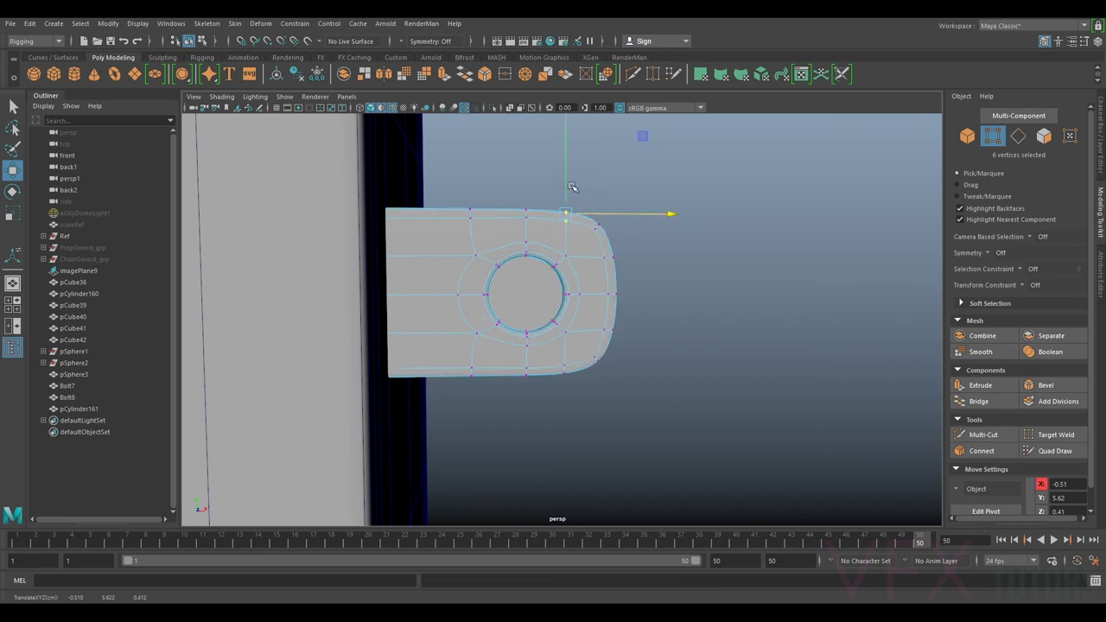
pyautogui.moveTo(547, 394); pyautogui.dragTo(585, 312)
# Duplicate the smoothed tab and move the copy along Z to about -0.40, onto the plain block.
pyautogui.scroll(-4, 587, 326)
pyautogui.moveTo(564, 294); pyautogui.dragTo(638, 268, button='right')
pyautogui.click(639, 269)
pyautogui.click(574, 316)
pyautogui.hotkey('ctrl', 'd')
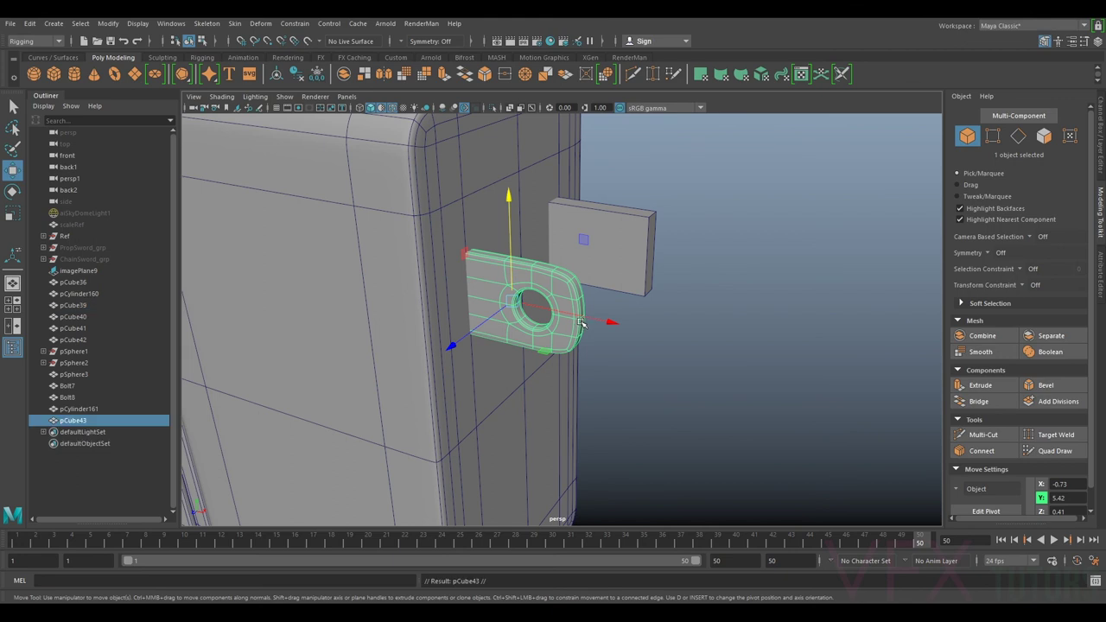
pyautogui.press('w')
pyautogui.moveTo(491, 320); pyautogui.dragTo(680, 303)
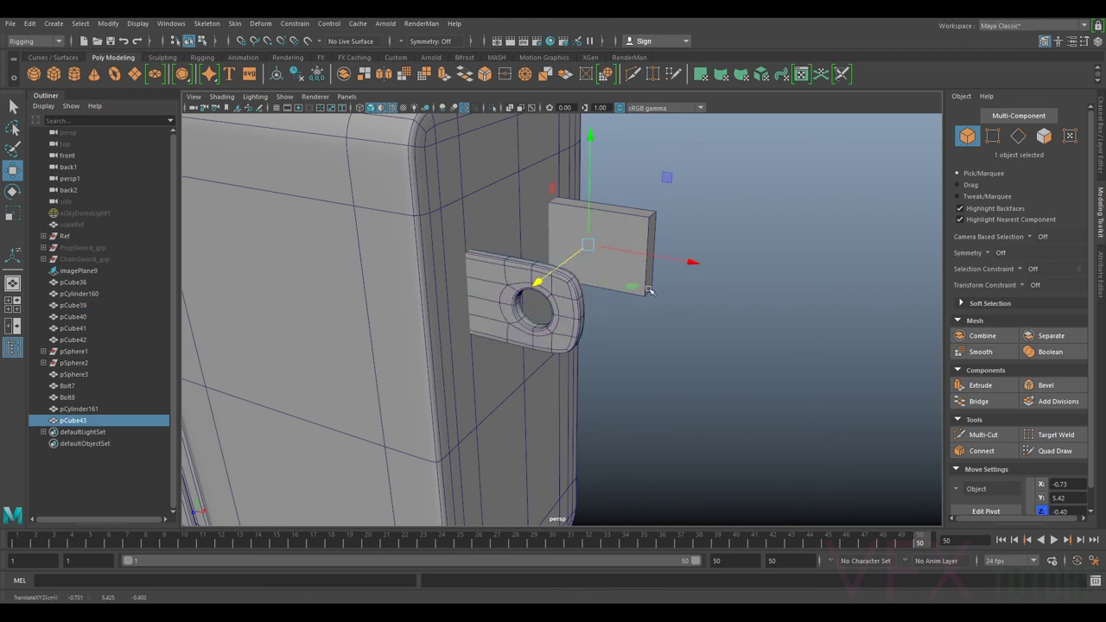
# Delete the plain placeholder block behind the duplicated tab and clear the selection.
pyautogui.click(652, 291)
pyautogui.press('Delete')
pyautogui.click(577, 244)
pyautogui.keyDown('alt'); pyautogui.moveTo(577, 244); pyautogui.dragTo(564, 278); pyautogui.keyUp('alt')
pyautogui.scroll(-5, 691, 317)
pyautogui.click(776, 340)
pyautogui.keyDown('alt'); pyautogui.moveTo(613, 366); pyautogui.dragTo(671, 329); pyautogui.keyUp('alt')
pyautogui.scroll(-4, 653, 333)
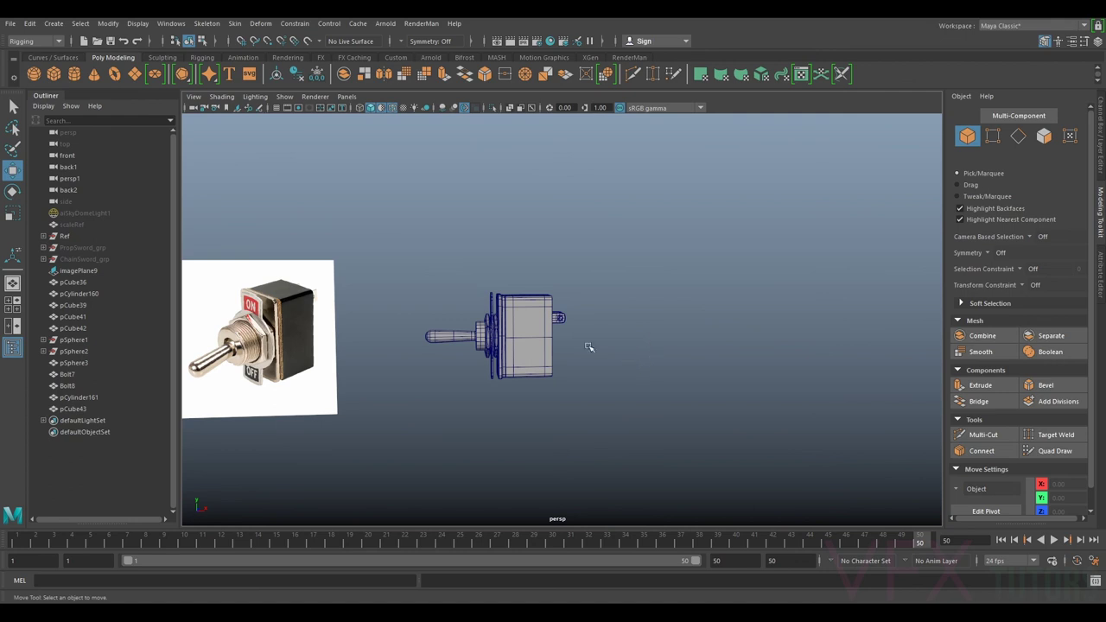
# Turn off the wireframe overlay on shaded objects and select the toggle lever.
pyautogui.click(221, 96)
pyautogui.click(247, 200)
pyautogui.moveTo(561, 320)
pyautogui.keyDown('alt'); pyautogui.mouseDown()
pyautogui.moveTo(610, 296)
pyautogui.moveTo(682, 343)
pyautogui.moveTo(606, 387)
pyautogui.moveTo(585, 360)
pyautogui.moveTo(585, 330)
pyautogui.moveTo(705, 391)
pyautogui.moveTo(716, 371)
pyautogui.moveTo(694, 370)
pyautogui.moveTo(679, 342)
pyautogui.moveTo(622, 358)
pyautogui.moveTo(678, 378)
pyautogui.moveTo(642, 365)
pyautogui.moveTo(661, 348)
pyautogui.moveTo(709, 368)
pyautogui.moveTo(684, 363)
pyautogui.moveTo(700, 383)
pyautogui.moveTo(663, 391)
pyautogui.moveTo(672, 379)
pyautogui.mouseUp(); pyautogui.keyUp('alt')
pyautogui.scroll(3, 649, 355)
pyautogui.click(567, 345)
pyautogui.scroll(-4, 652, 357)
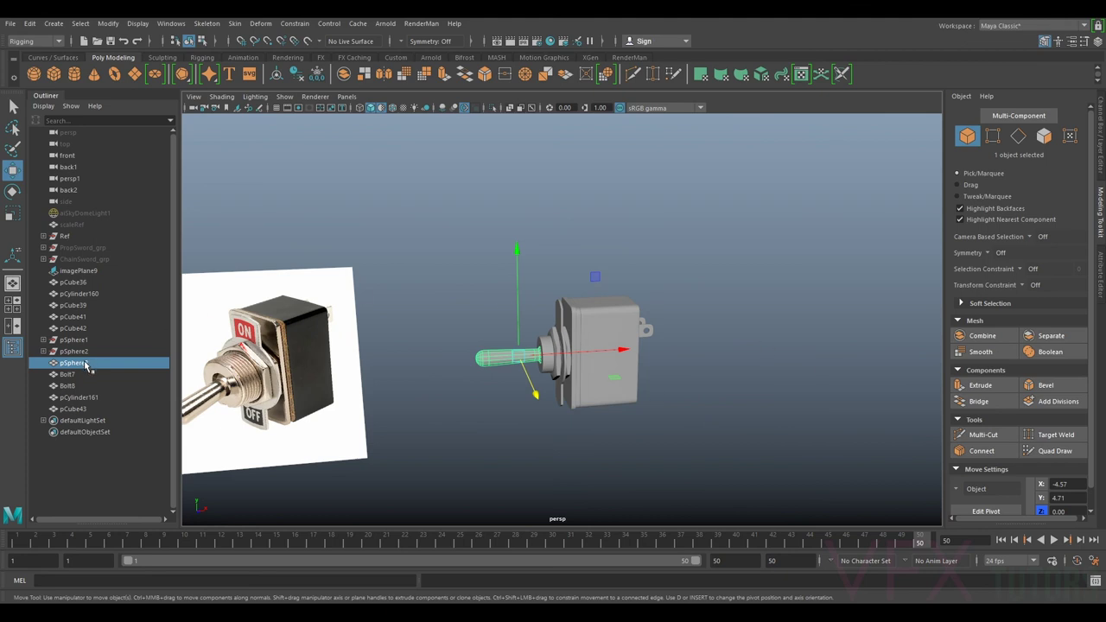
# Group all the toggle switch parts, name the group Switch_grp and center its pivot.
pyautogui.moveTo(752, 263); pyautogui.dragTo(470, 484)
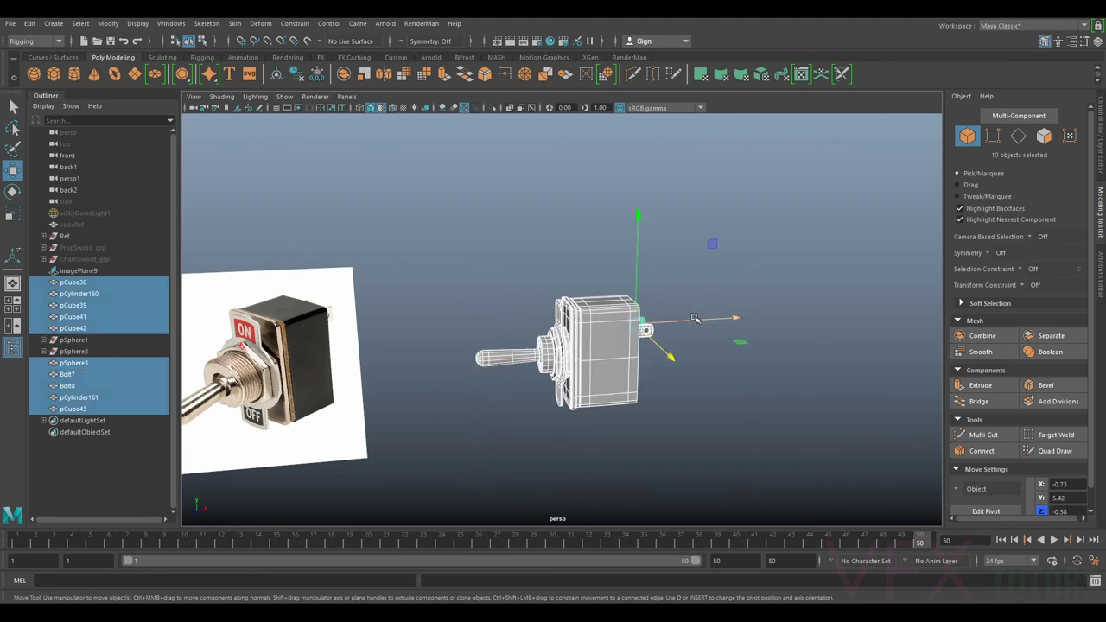
pyautogui.hotkey('ctrl', 'g')
pyautogui.doubleClick(102, 306)
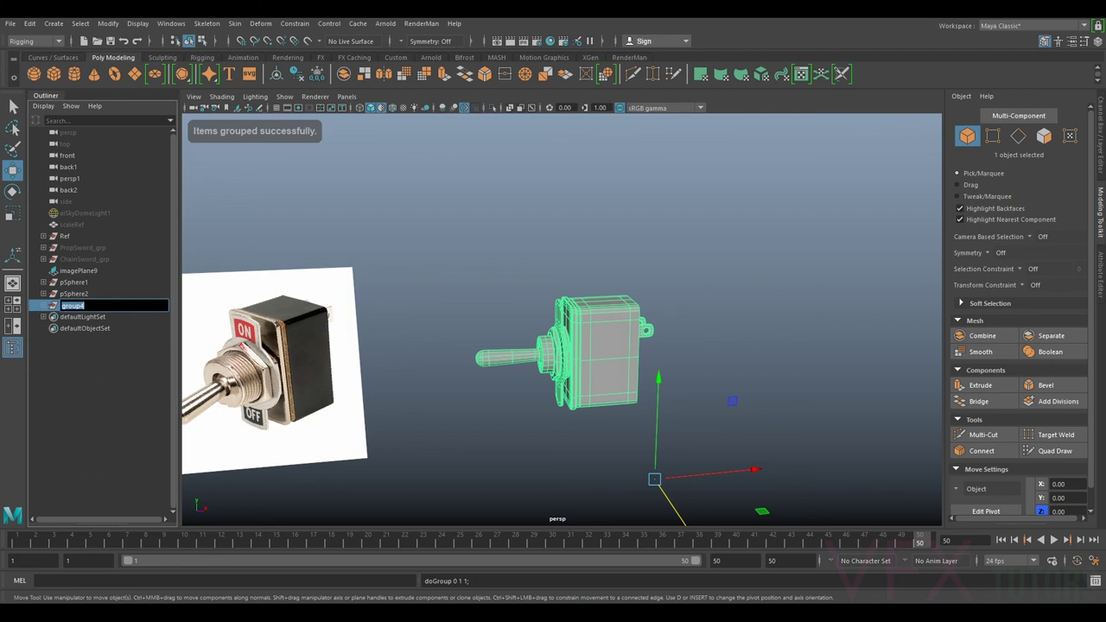
pyautogui.write('Switch_')
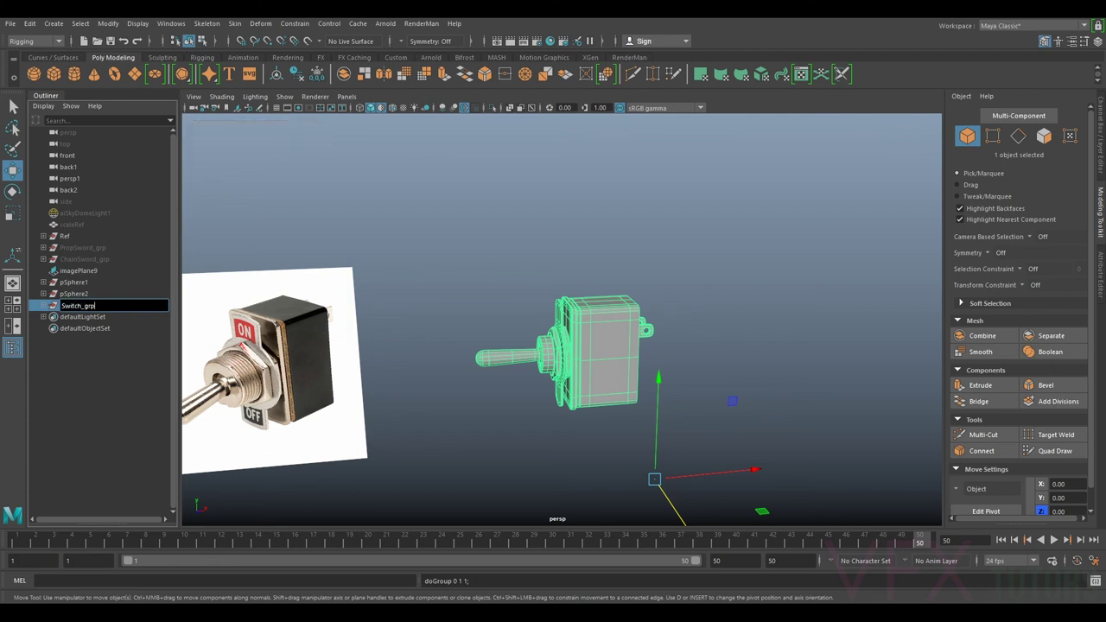
pyautogui.press('Return')
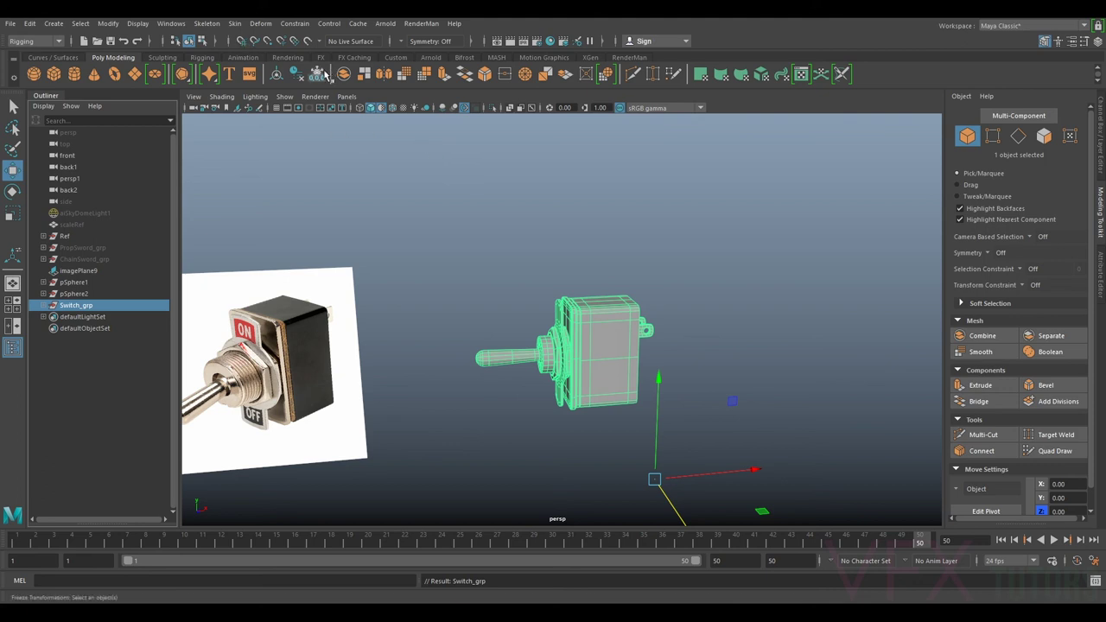
pyautogui.click(295, 75)
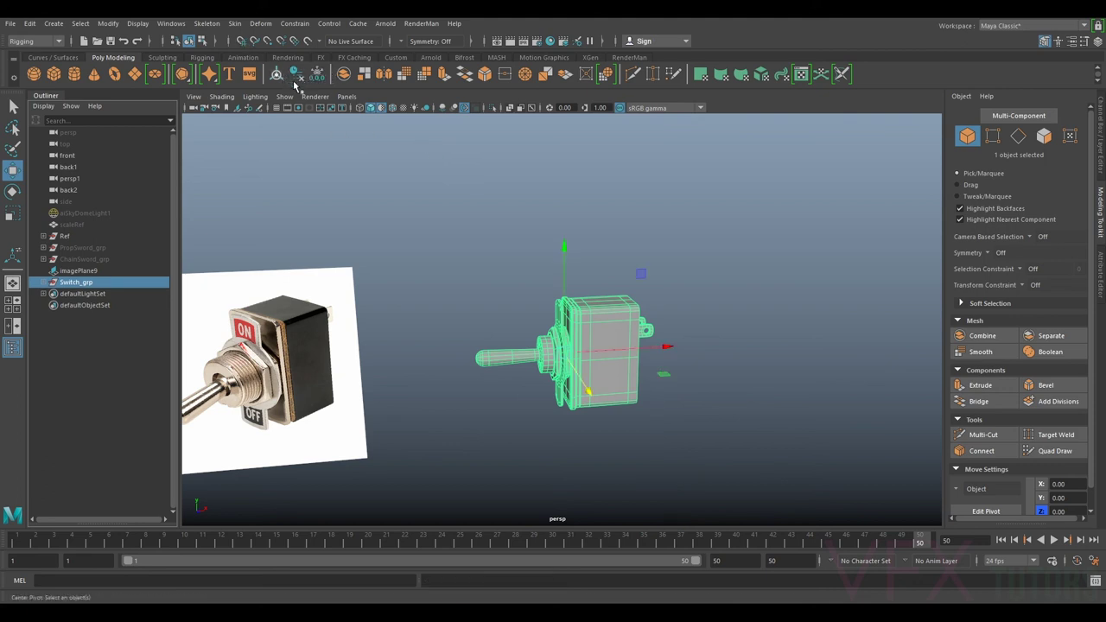
# Unhide ChainSword_grp and move Switch_grp along X to about -57.39, beside the housing at the blade's base.
pyautogui.click(83, 259)
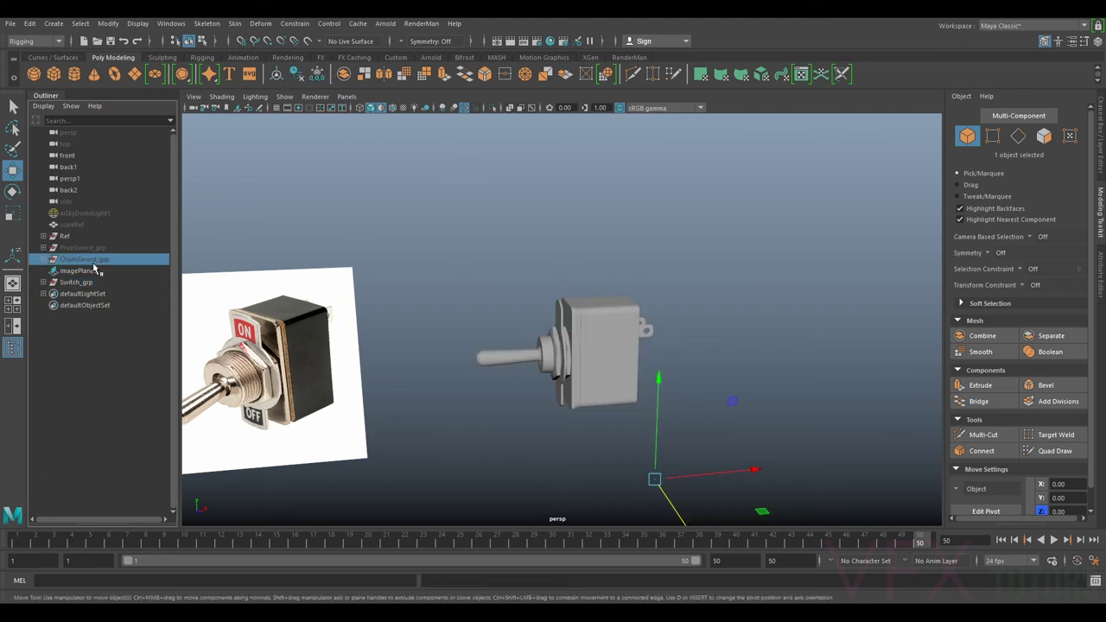
pyautogui.hotkey('shift', 'h')
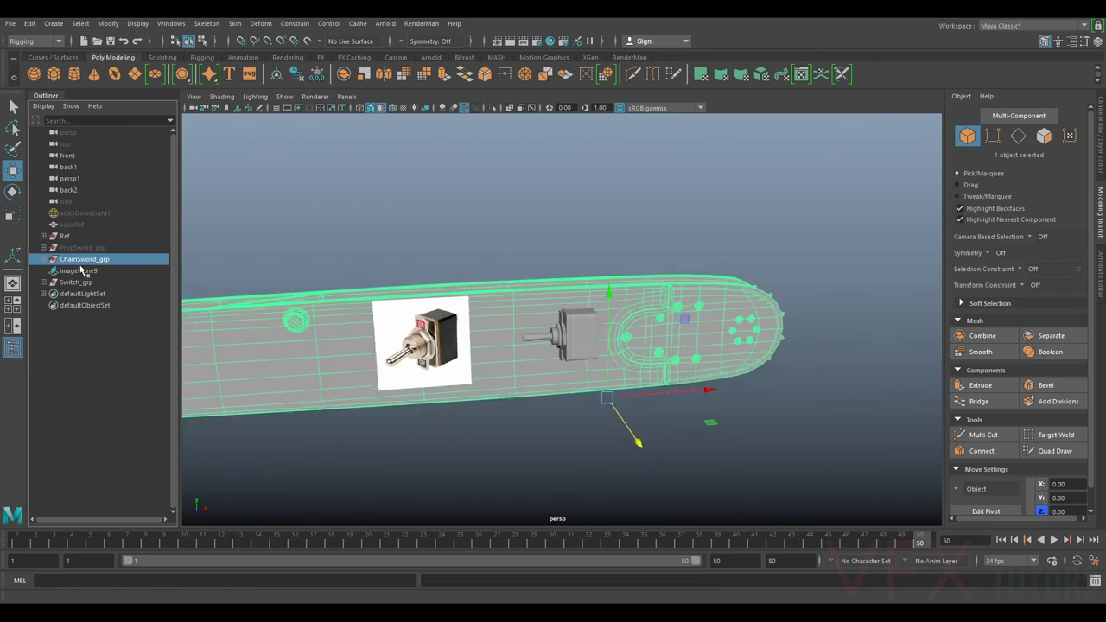
pyautogui.click(78, 282)
pyautogui.scroll(-5, 750, 292)
pyautogui.moveTo(719, 319); pyautogui.dragTo(384, 328)
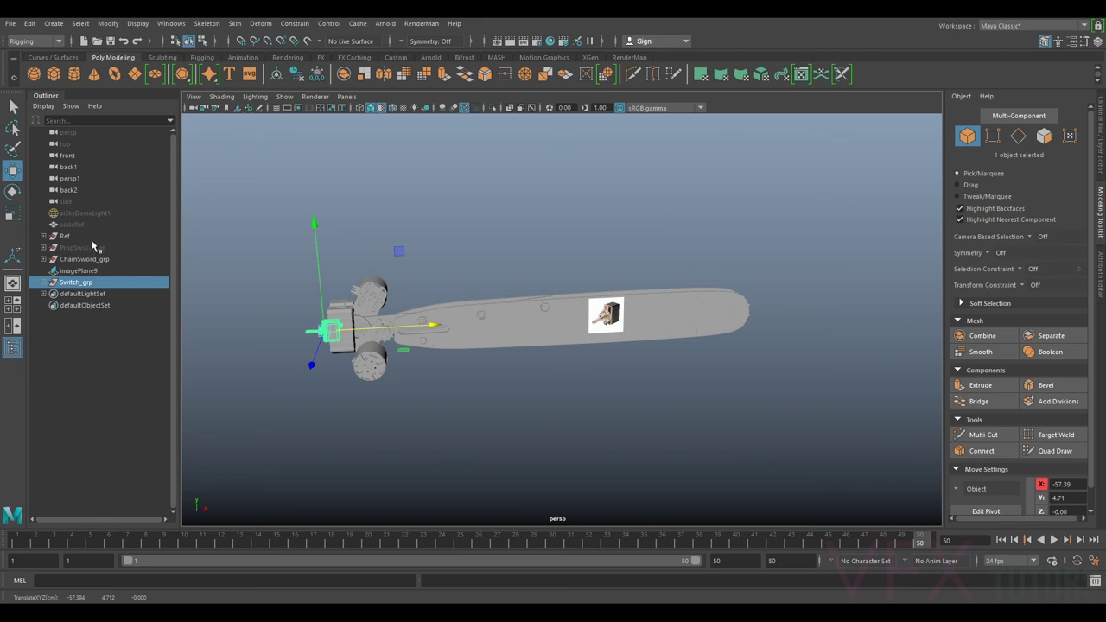
# Unhide PropSword_grp and move Switch_grp along Z to about -10.21, above the handle between the two housing blocks.
pyautogui.click(91, 248)
pyautogui.press('h')
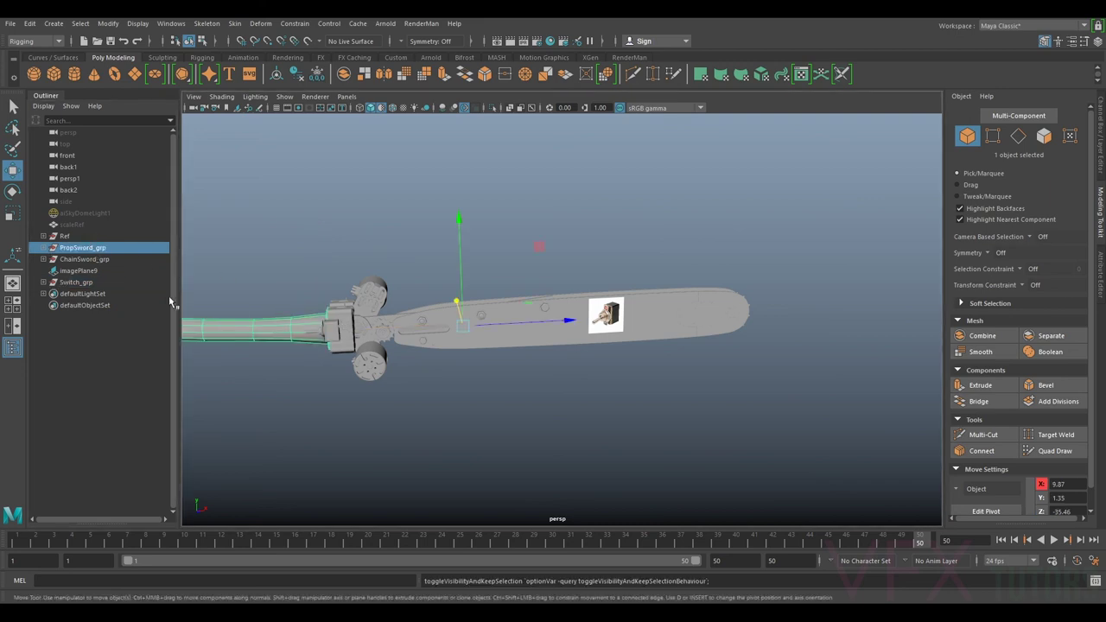
pyautogui.click(78, 283)
pyautogui.click(267, 346)
pyautogui.click(76, 283)
pyautogui.keyDown('alt'); pyautogui.moveTo(484, 285); pyautogui.dragTo(586, 287); pyautogui.keyUp('alt')
pyautogui.moveTo(566, 382); pyautogui.dragTo(508, 355)
pyautogui.keyDown('alt'); pyautogui.moveTo(276, 300); pyautogui.dragTo(362, 300, button='right'); pyautogui.keyUp('alt')
pyautogui.keyDown('alt'); pyautogui.moveTo(361, 300); pyautogui.dragTo(390, 300, button='middle'); pyautogui.keyUp('alt')
pyautogui.press('f')
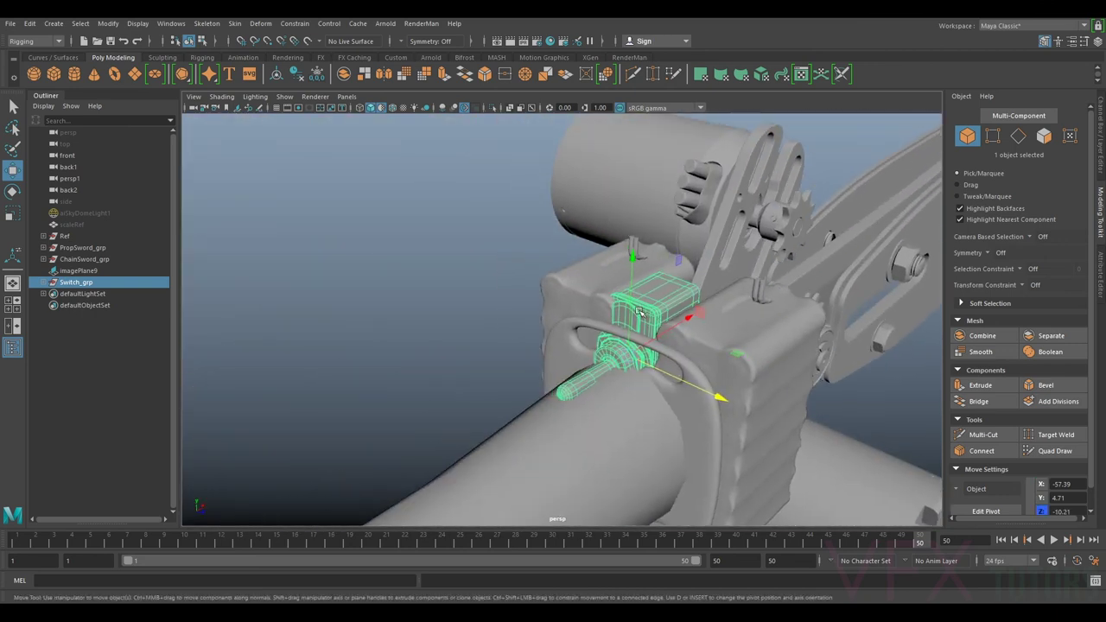
# Raise Switch_grp above the housing and scale it down uniformly to about 0.55.
pyautogui.moveTo(640, 313); pyautogui.dragTo(646, 246)
pyautogui.scroll(-6, 646, 246)
pyautogui.keyDown('alt'); pyautogui.moveTo(691, 359); pyautogui.dragTo(602, 320); pyautogui.keyUp('alt')
pyautogui.press('r')
pyautogui.moveTo(465, 247); pyautogui.dragTo(701, 274)
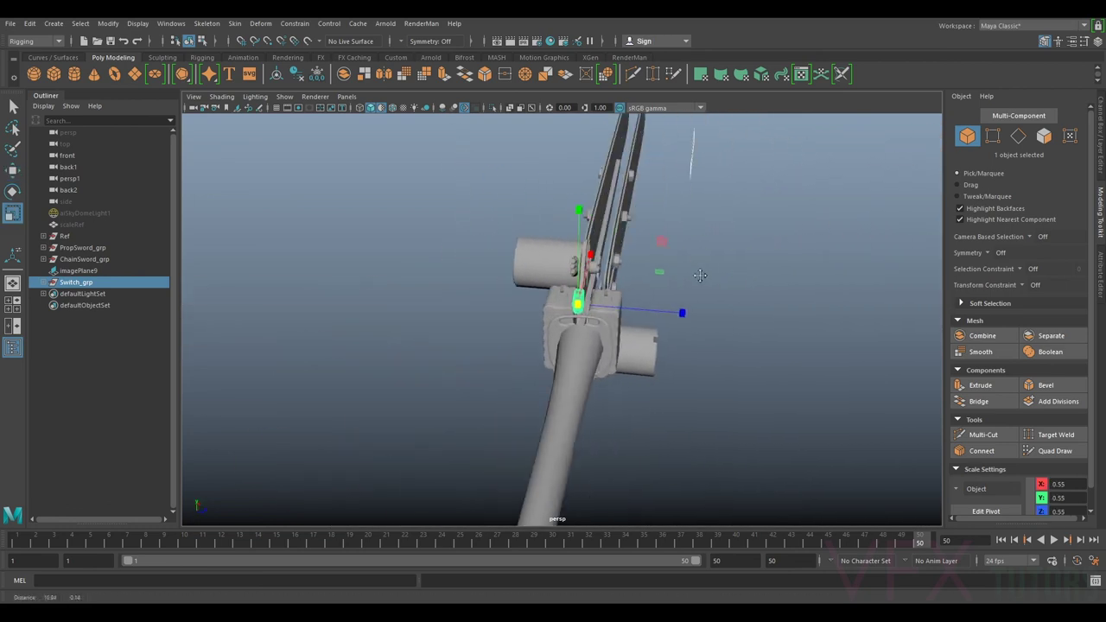
# Reposition Switch_grp over the gap between the two housing blocks and adjust its uniform scale to about 0.58.
pyautogui.scroll(5, 678, 282)
pyautogui.press('e')
pyautogui.keyDown('alt'); pyautogui.moveTo(571, 295); pyautogui.dragTo(499, 265); pyautogui.keyUp('alt')
pyautogui.keyDown('alt'); pyautogui.moveTo(499, 264); pyautogui.dragTo(658, 417, button='middle'); pyautogui.keyUp('alt')
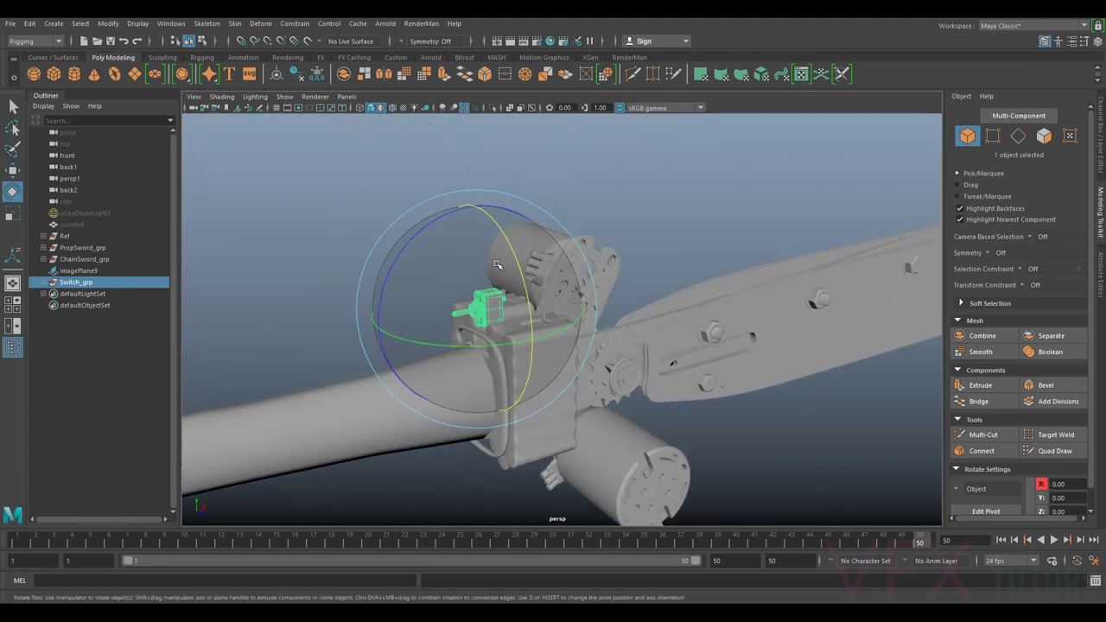
pyautogui.moveTo(403, 248); pyautogui.dragTo(576, 284)
pyautogui.press('w')
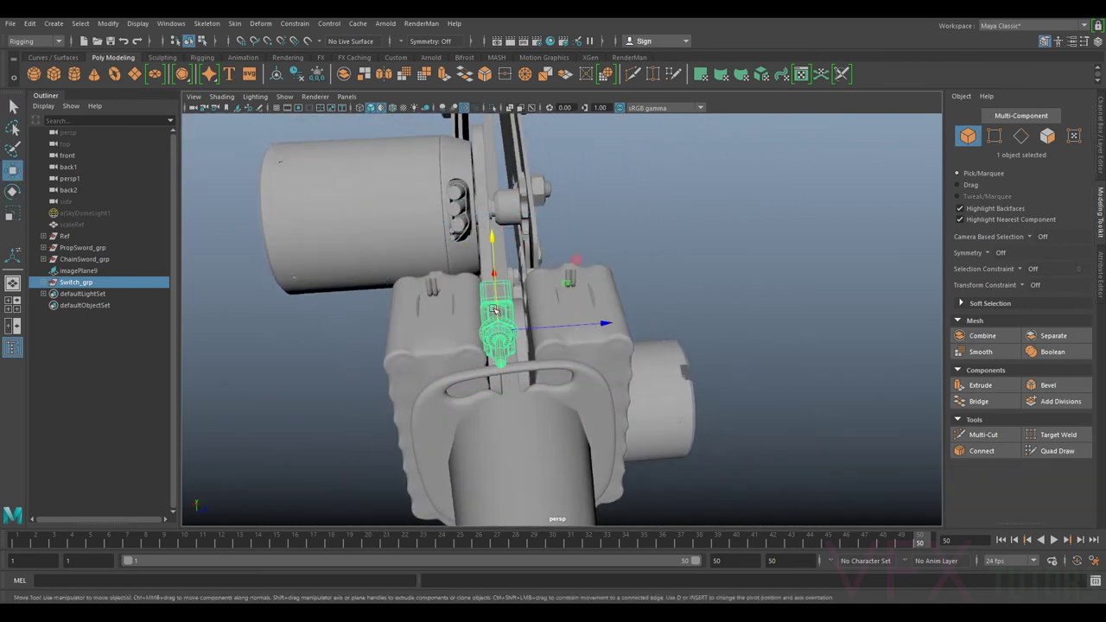
pyautogui.moveTo(526, 329); pyautogui.dragTo(429, 302)
pyautogui.press('r')
# Rotate Switch_grp so its lever points up, set Rotate Z to -90, and lower it between the housing blocks.
pyautogui.press('e')
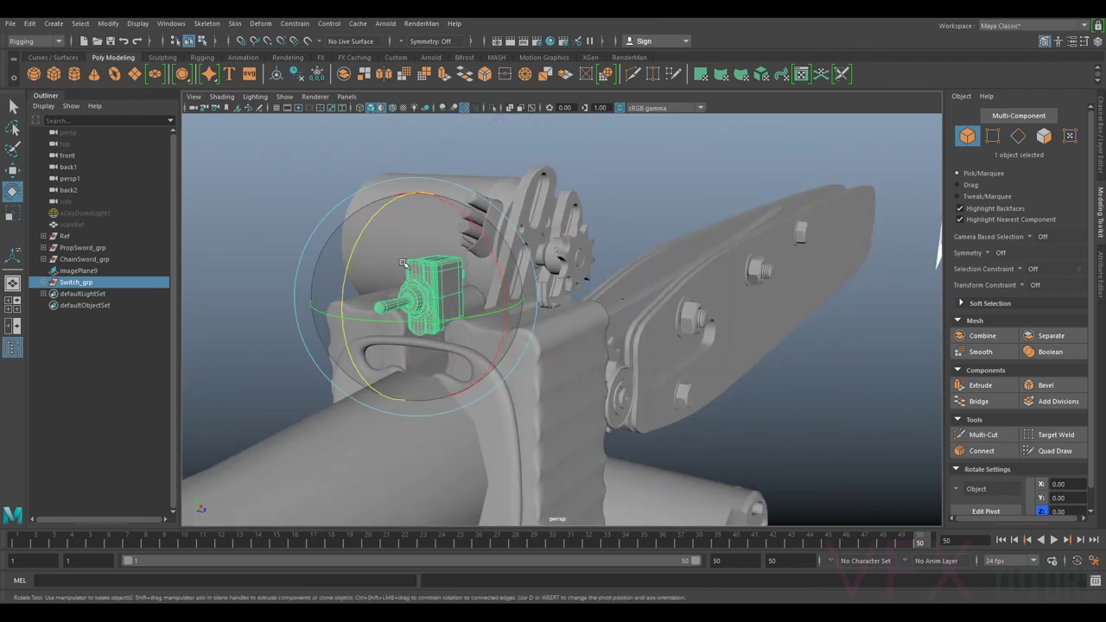
pyautogui.moveTo(348, 262); pyautogui.dragTo(490, 235)
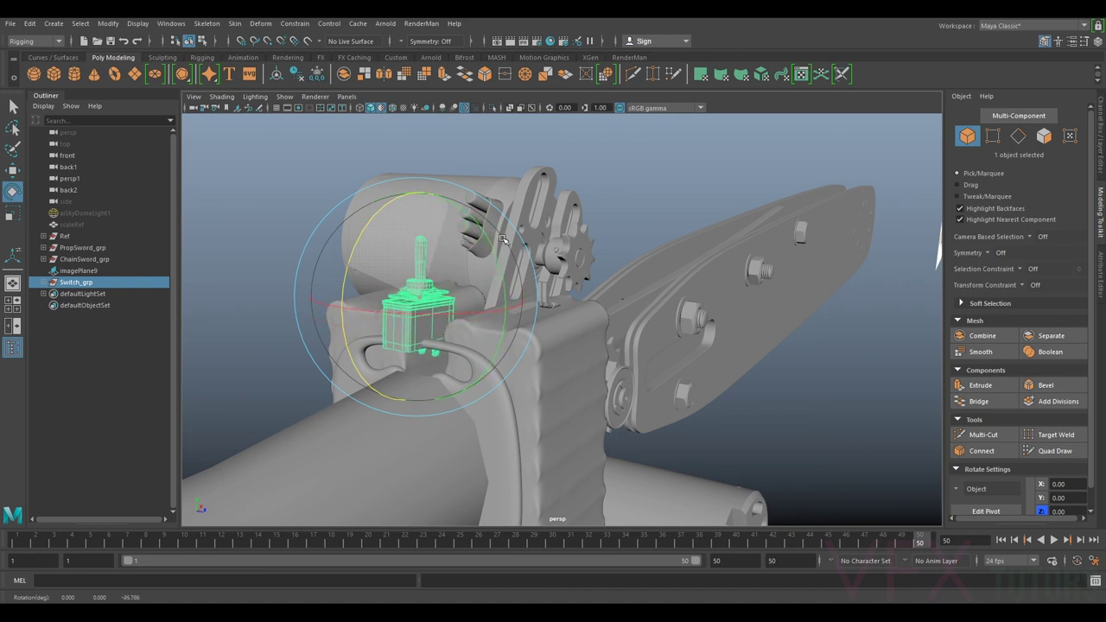
pyautogui.keyDown('alt'); pyautogui.moveTo(502, 241); pyautogui.dragTo(482, 341); pyautogui.keyUp('alt')
pyautogui.press('w')
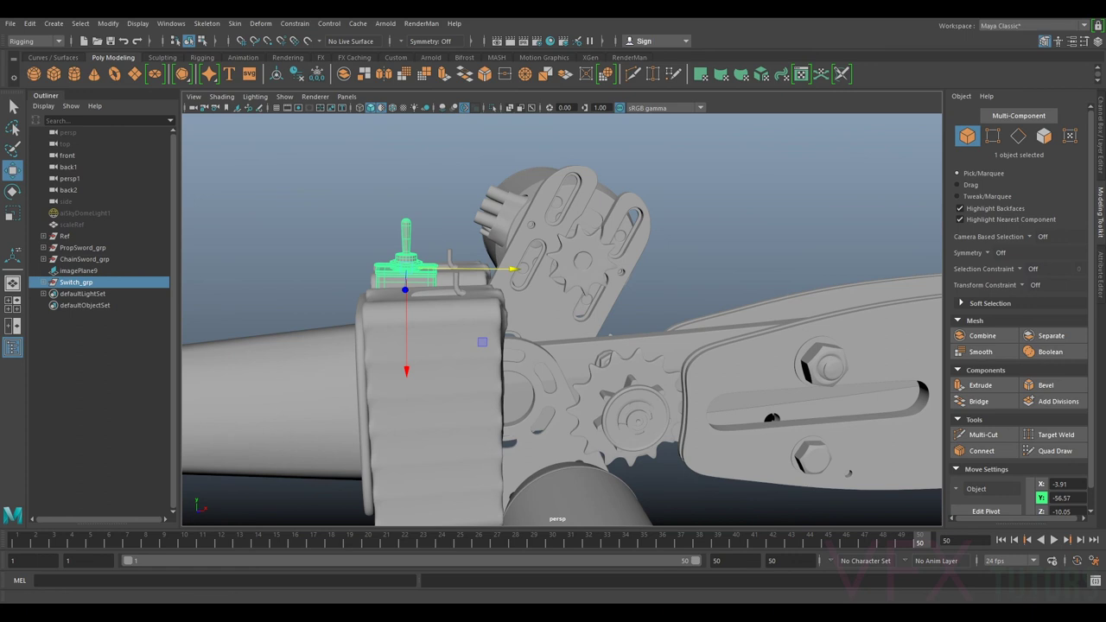
pyautogui.click(1099, 170)
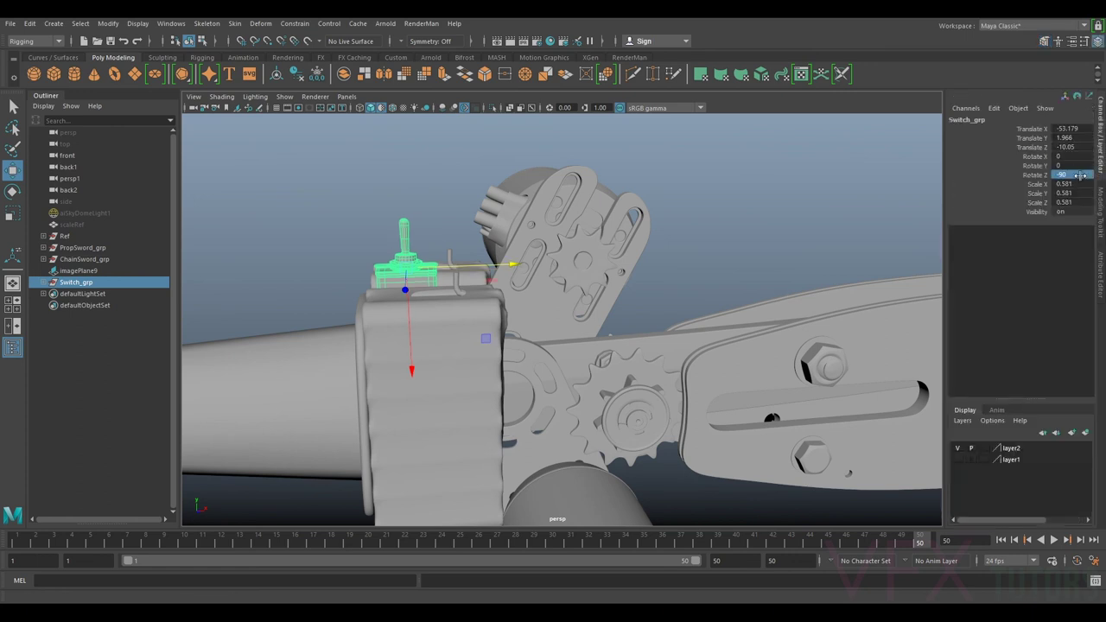
pyautogui.keyDown('alt'); pyautogui.moveTo(260, 244); pyautogui.dragTo(632, 233); pyautogui.keyUp('alt')
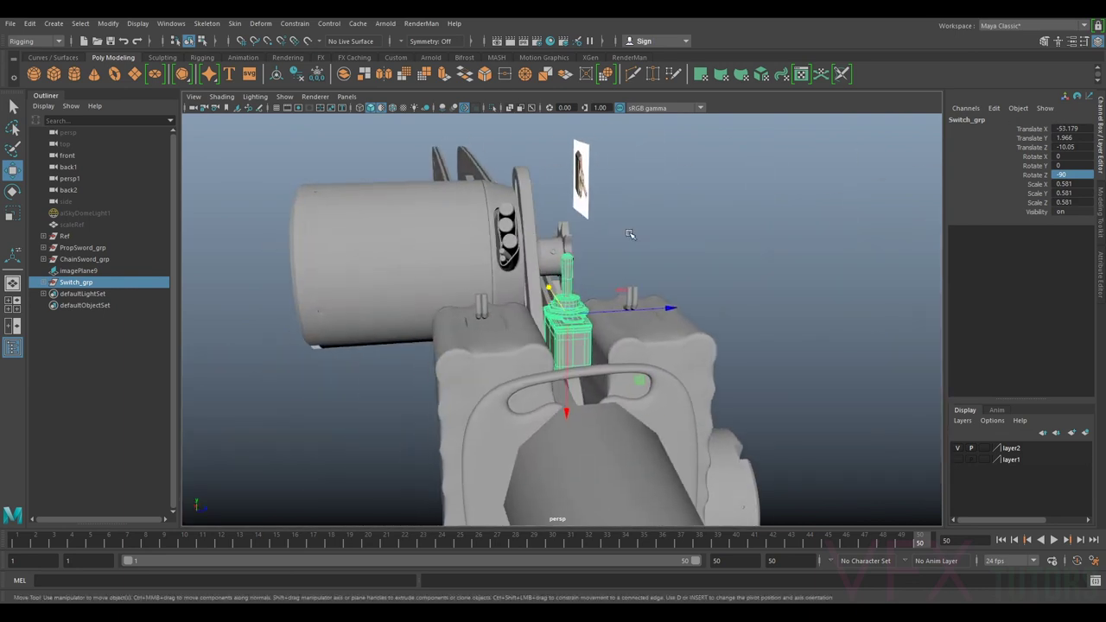
pyautogui.click(727, 267)
# Try tilting Switch_grp back toward the handle, to a Z rotation of about -47.
pyautogui.keyDown('alt'); pyautogui.moveTo(728, 267); pyautogui.dragTo(473, 309); pyautogui.keyUp('alt')
pyautogui.scroll(5, 516, 306)
pyautogui.keyDown('alt'); pyautogui.moveTo(473, 310); pyautogui.dragTo(598, 311, button='middle'); pyautogui.keyUp('alt')
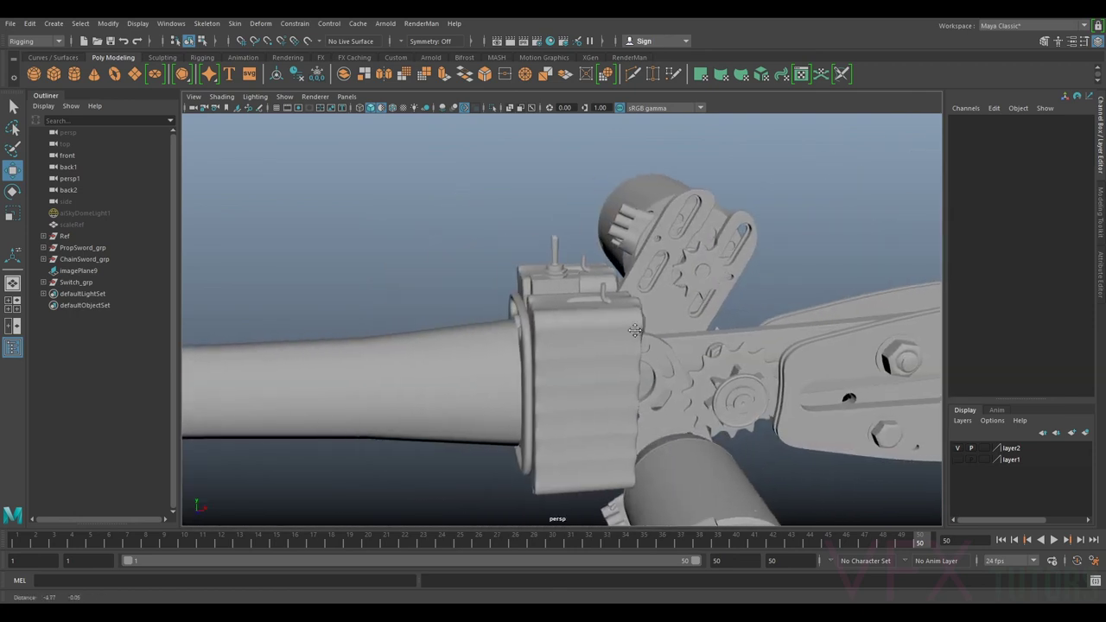
pyautogui.click(144, 283)
pyautogui.keyDown('alt'); pyautogui.moveTo(517, 264); pyautogui.dragTo(572, 256); pyautogui.keyUp('alt')
pyautogui.scroll(5, 529, 262)
pyautogui.press('e')
pyautogui.moveTo(510, 226); pyautogui.dragTo(512, 224)
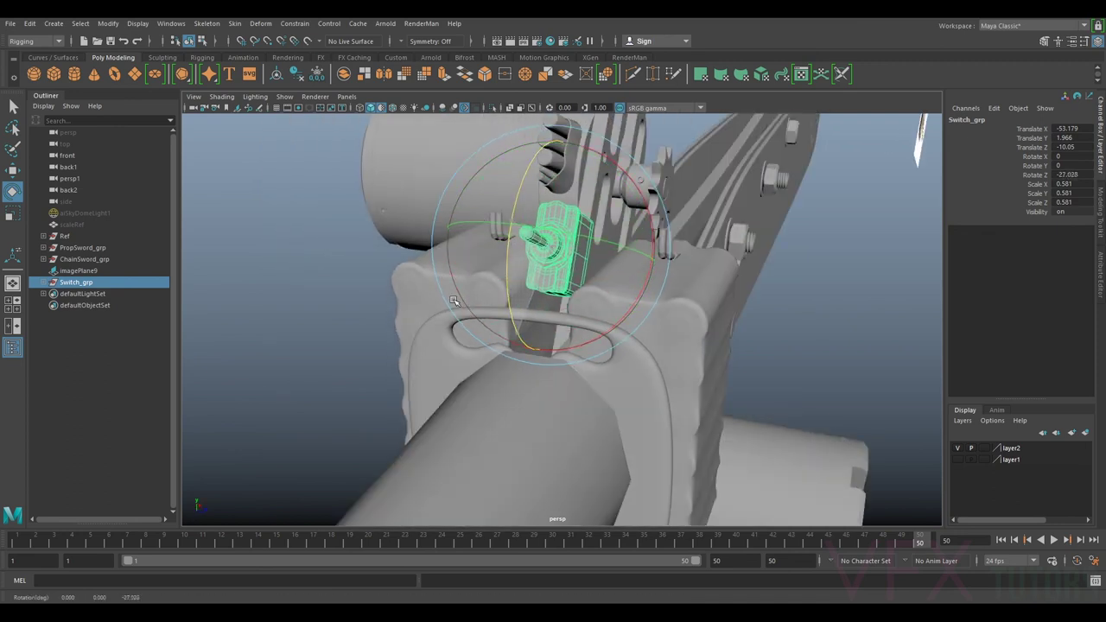
pyautogui.moveTo(448, 278); pyautogui.dragTo(440, 291)
# Shift Switch_grp to about X -52.89, Y 1.74, Z -9.94, rotate it to about -89.8 on Z, and clear the selection.
pyautogui.keyDown('alt'); pyautogui.moveTo(629, 267); pyautogui.dragTo(521, 257); pyautogui.keyUp('alt')
pyautogui.press('w')
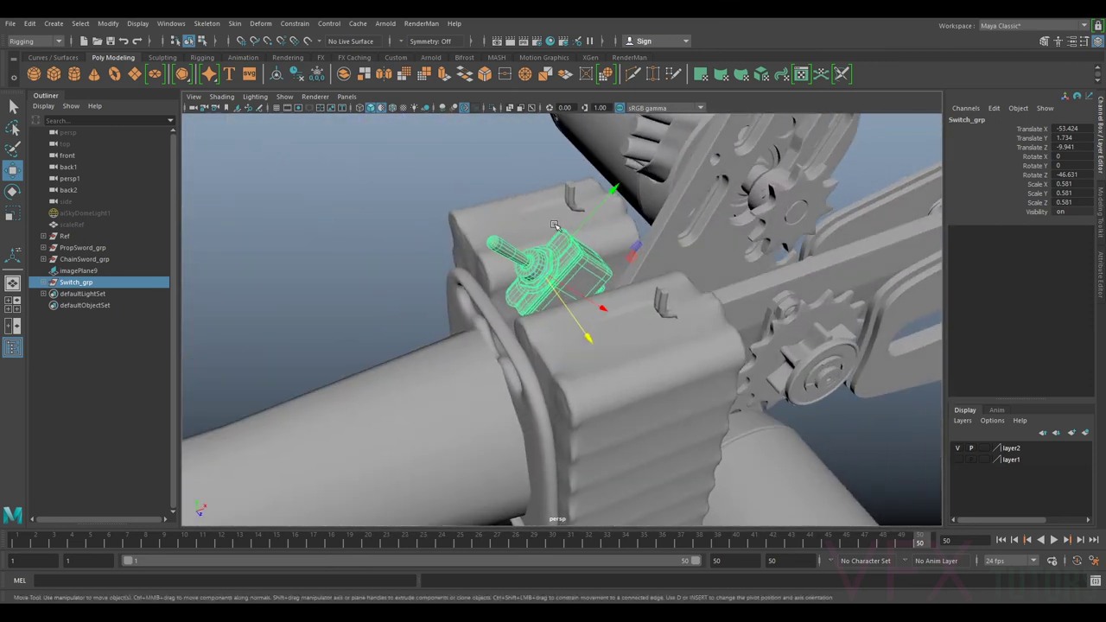
pyautogui.press('e')
pyautogui.moveTo(527, 188); pyautogui.dragTo(594, 209)
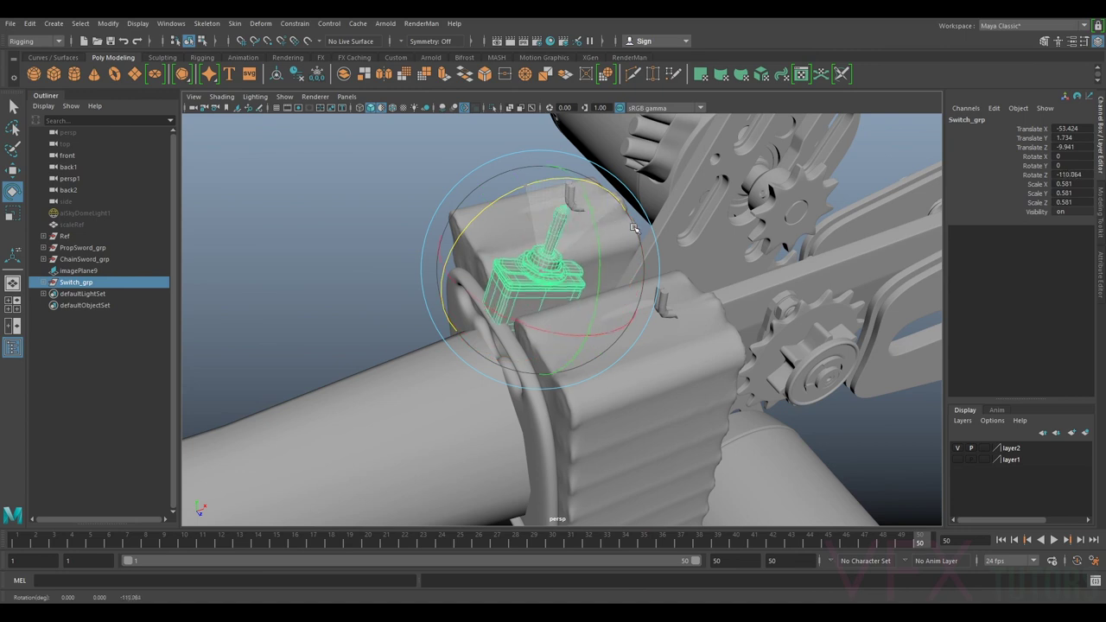
pyautogui.keyDown('alt'); pyautogui.moveTo(614, 227); pyautogui.dragTo(556, 238); pyautogui.keyUp('alt')
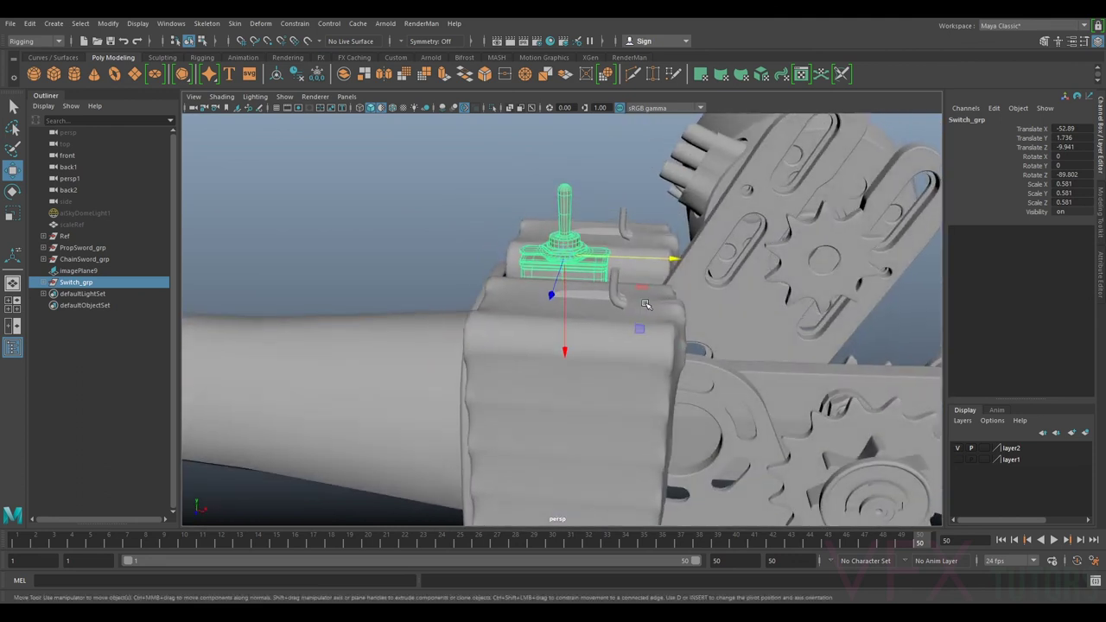
pyautogui.scroll(-5, 518, 233)
pyautogui.click(472, 206)
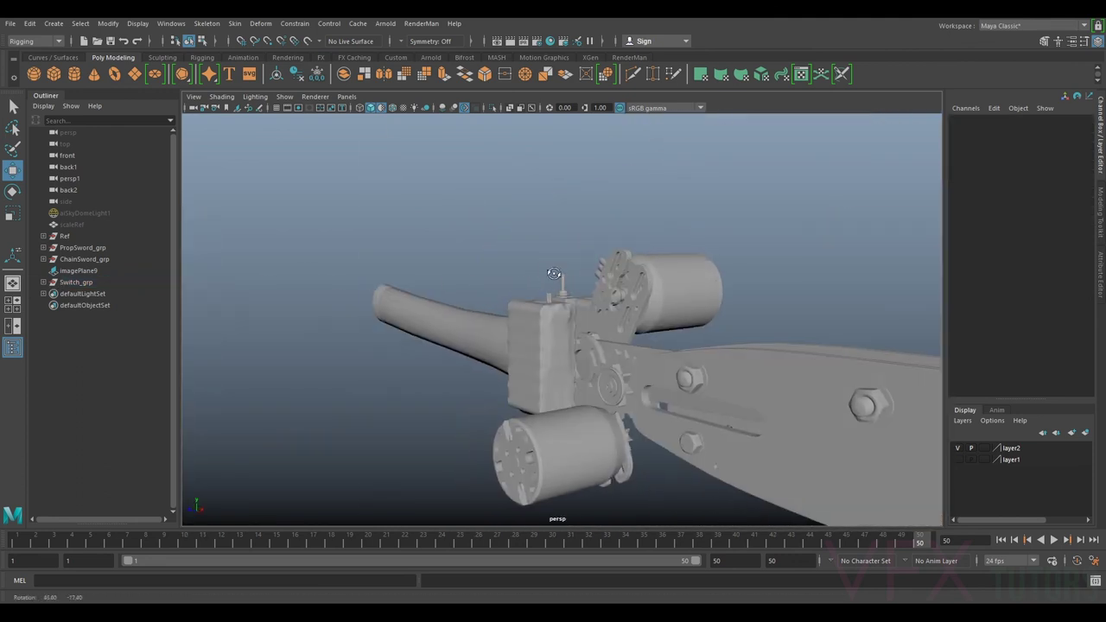